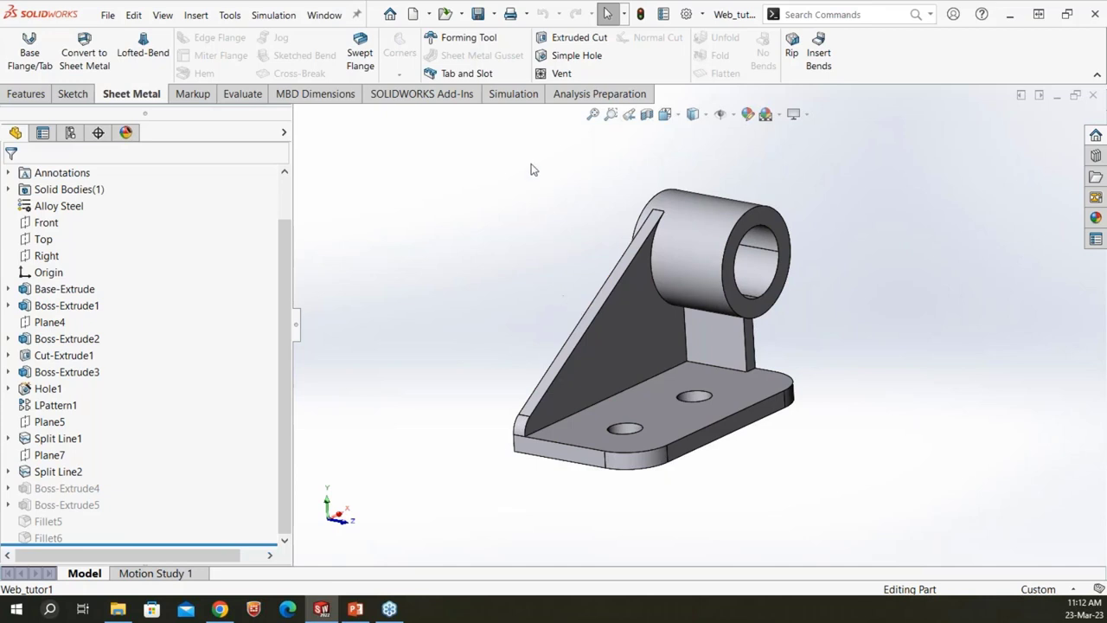
- Check in the add-ins list whether SOLIDWORKS Simulation is active and set to load at start-up
click(521, 97)
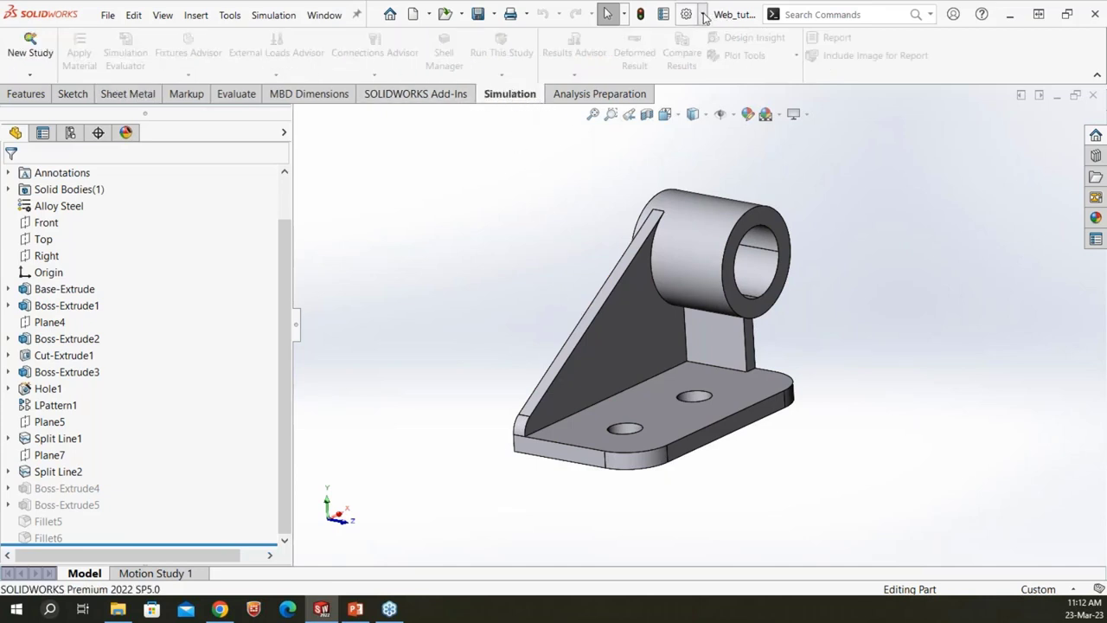
click(703, 13)
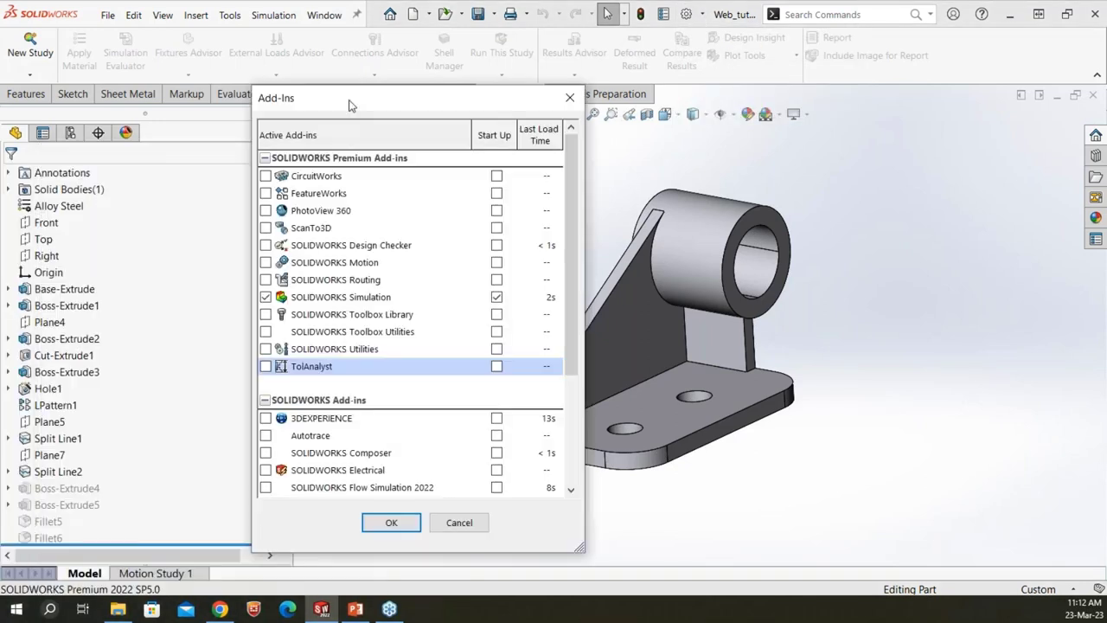
click(571, 97)
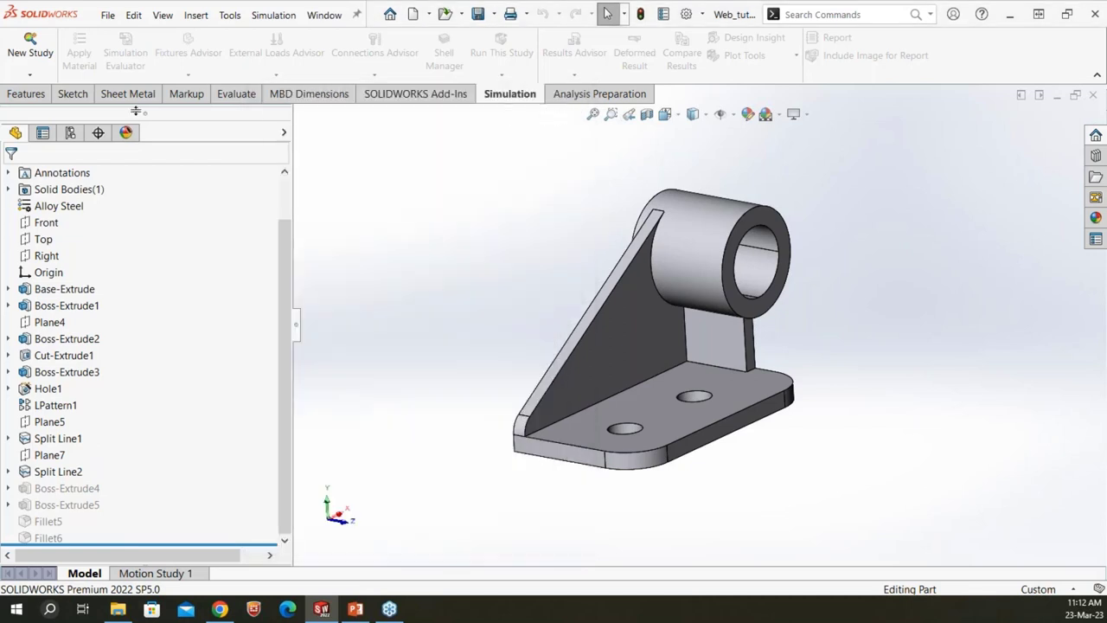
- Create a new static simulation study named Analysis 1
click(44, 48)
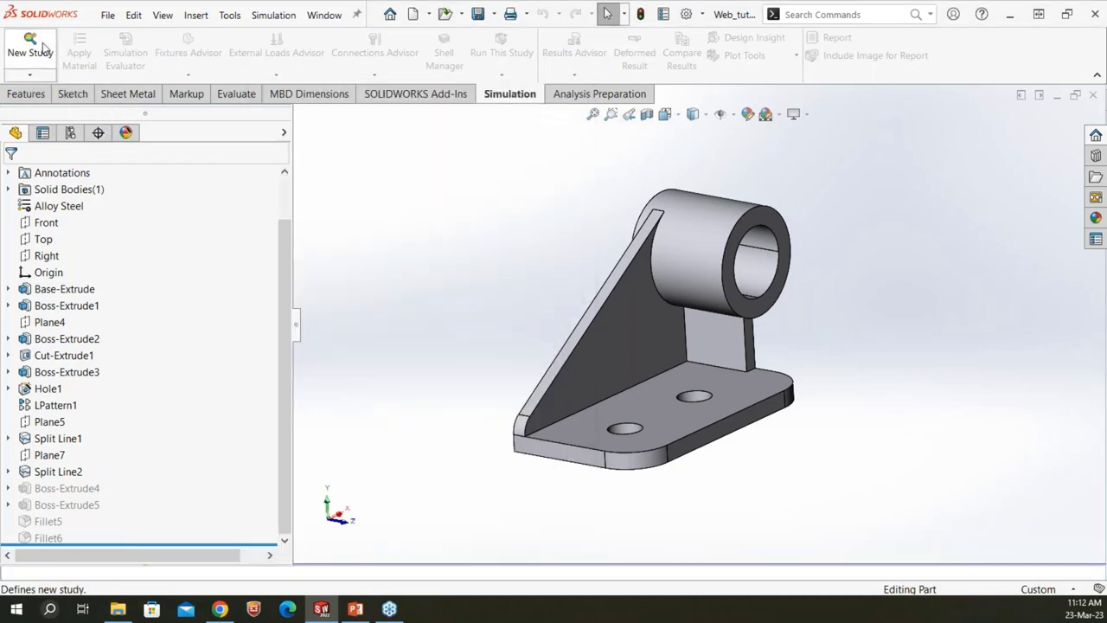
mouse_move(281, 216)
mouse_down()
mouse_move(281, 323)
mouse_move(296, 216)
mouse_up()
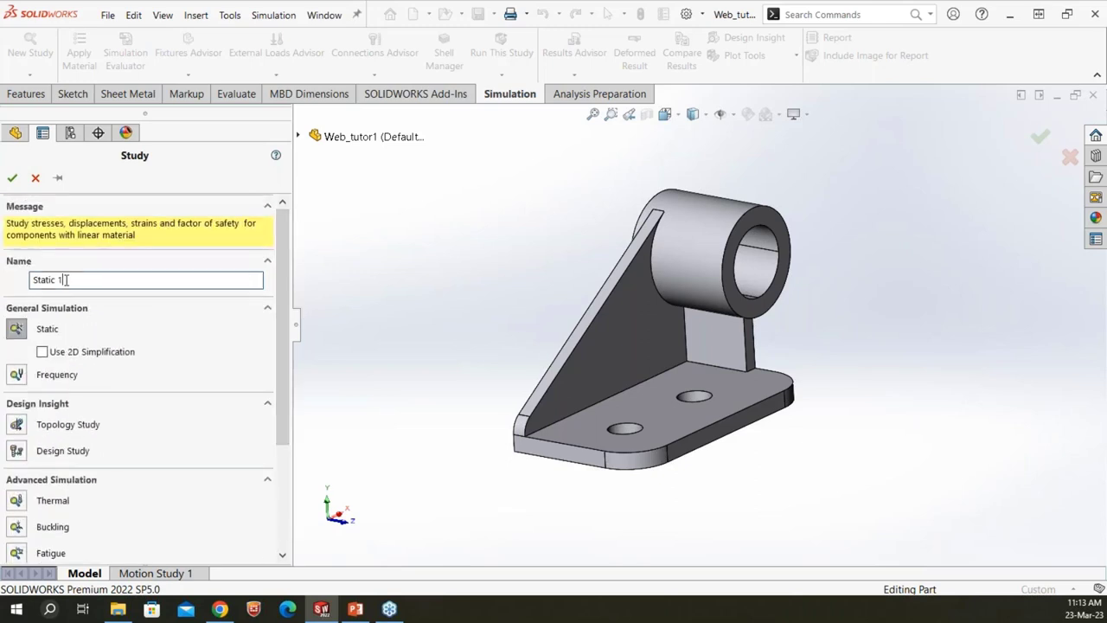
drag(66, 279, 6, 276)
text(Test 1)
key(BackSpace)
key(BackSpace)
key(BackSpace)
key(BackSpace)
text(Analysis)
click(13, 178)
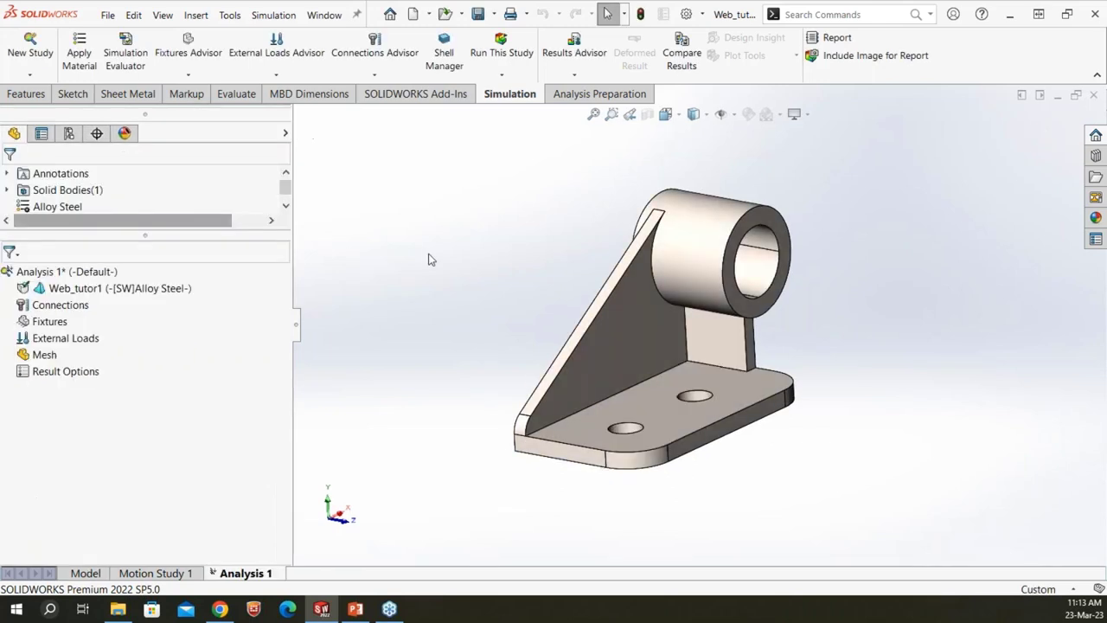
- Enlarge the feature tree area above the Analysis 1 study tree and look through the part's features
drag(166, 229, 164, 294)
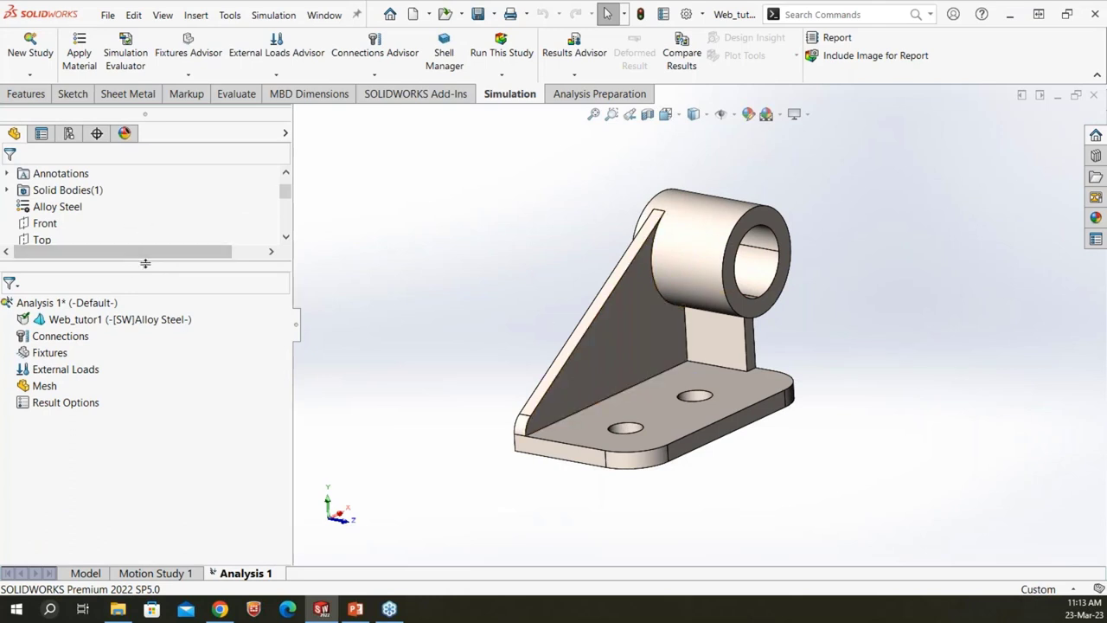
drag(144, 265, 143, 295)
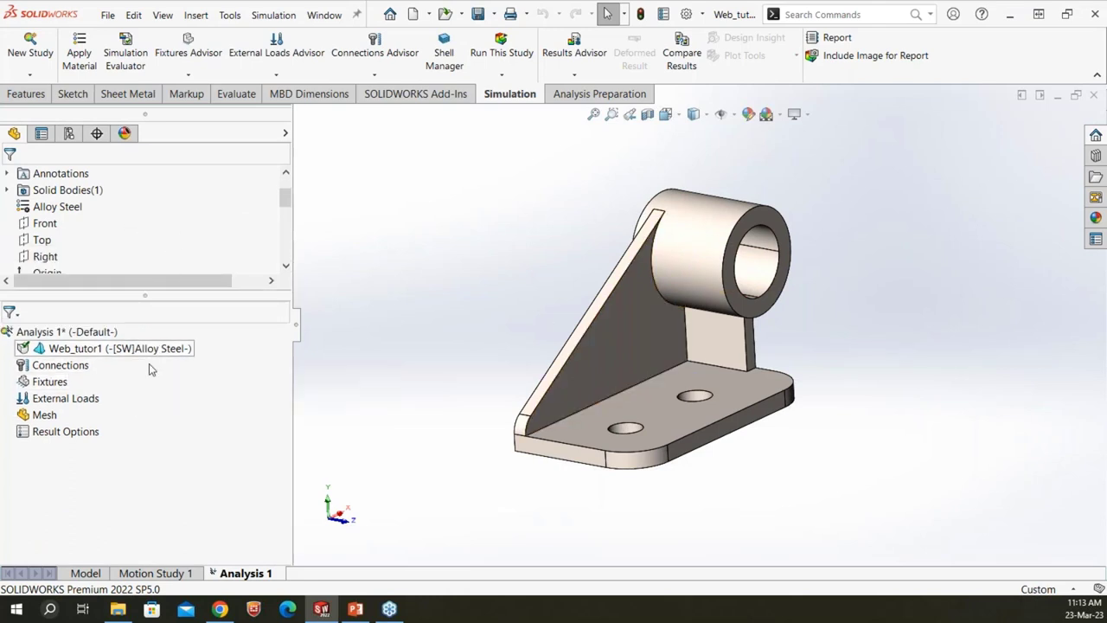
scroll(175, 233, down, 1)
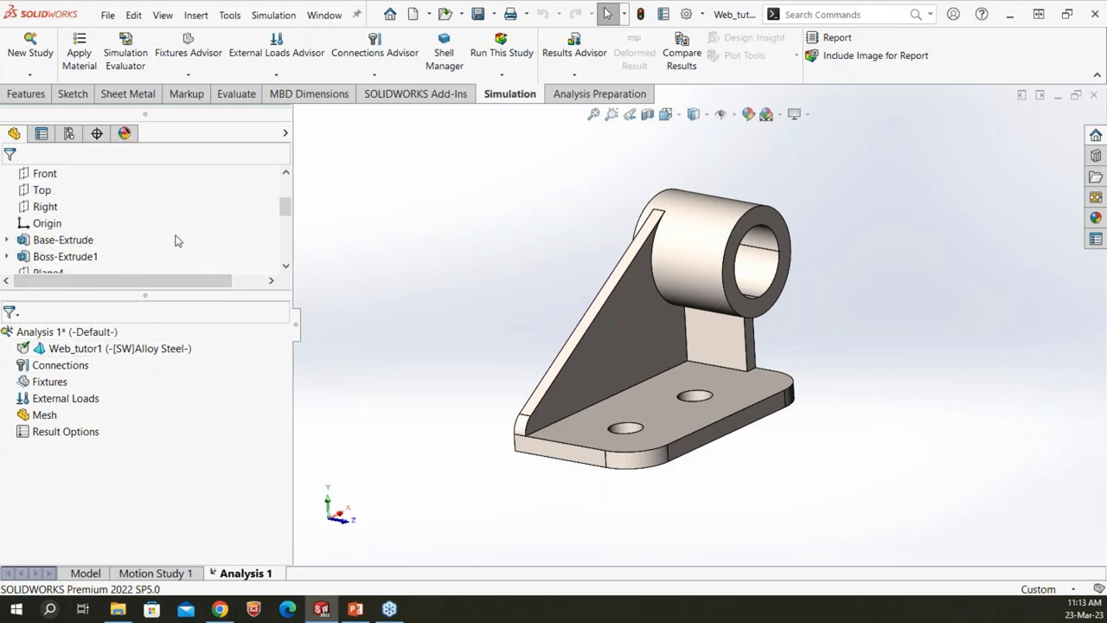
drag(285, 208, 285, 183)
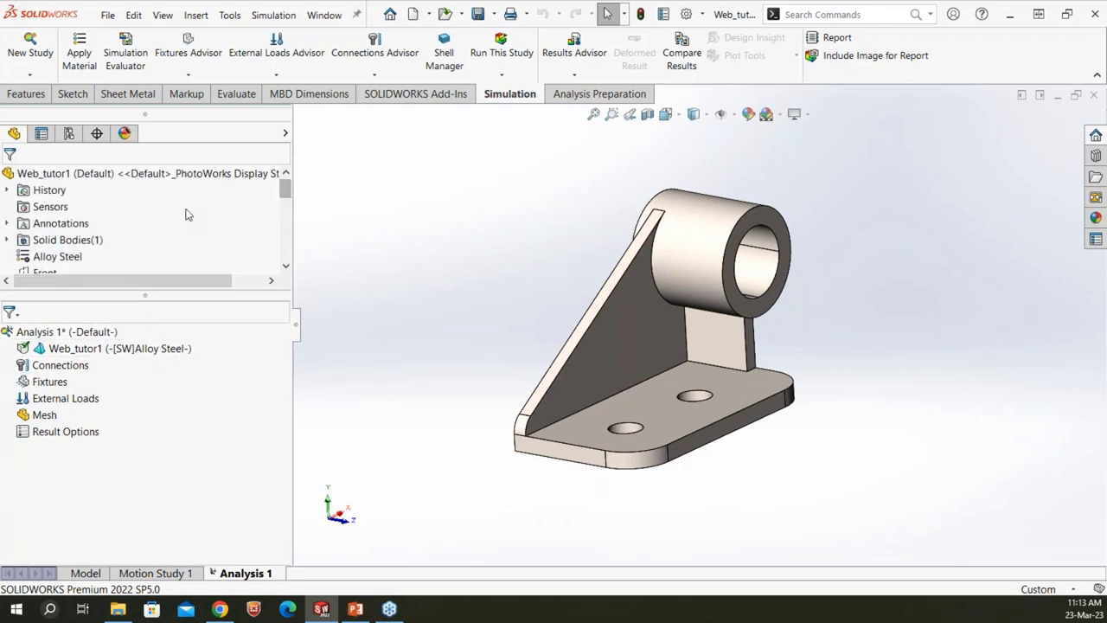
scroll(185, 233, down, 1)
scroll(179, 198, down, 3)
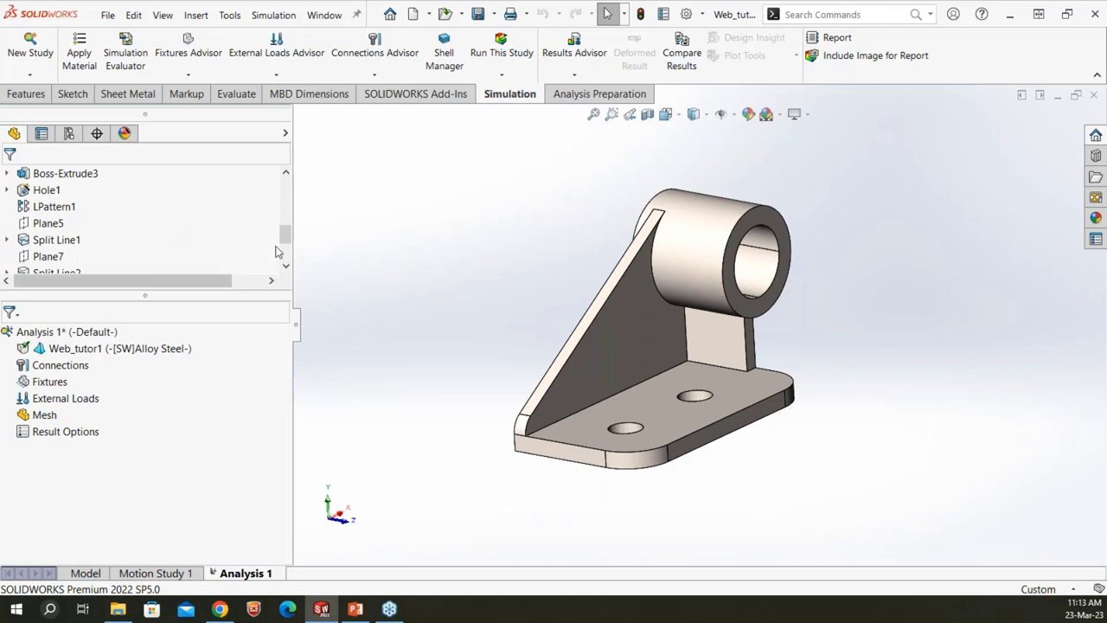
drag(285, 240, 285, 178)
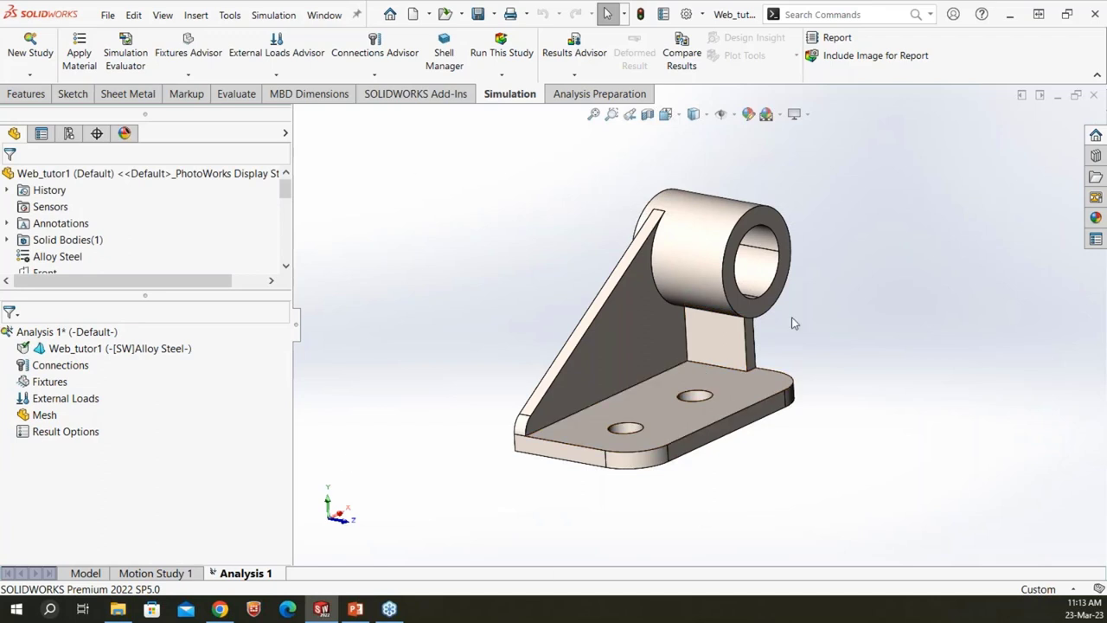
- Examine the part and Fixtures entries of the study and inspect the bracket model from several sides
click(111, 348)
click(352, 376)
click(132, 348)
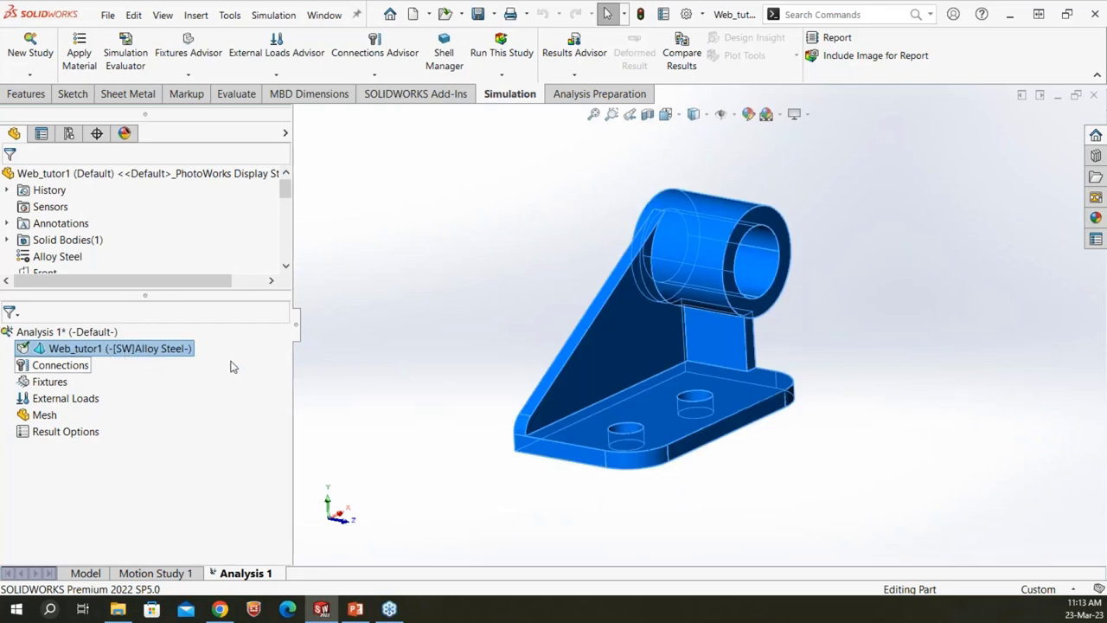
click(51, 383)
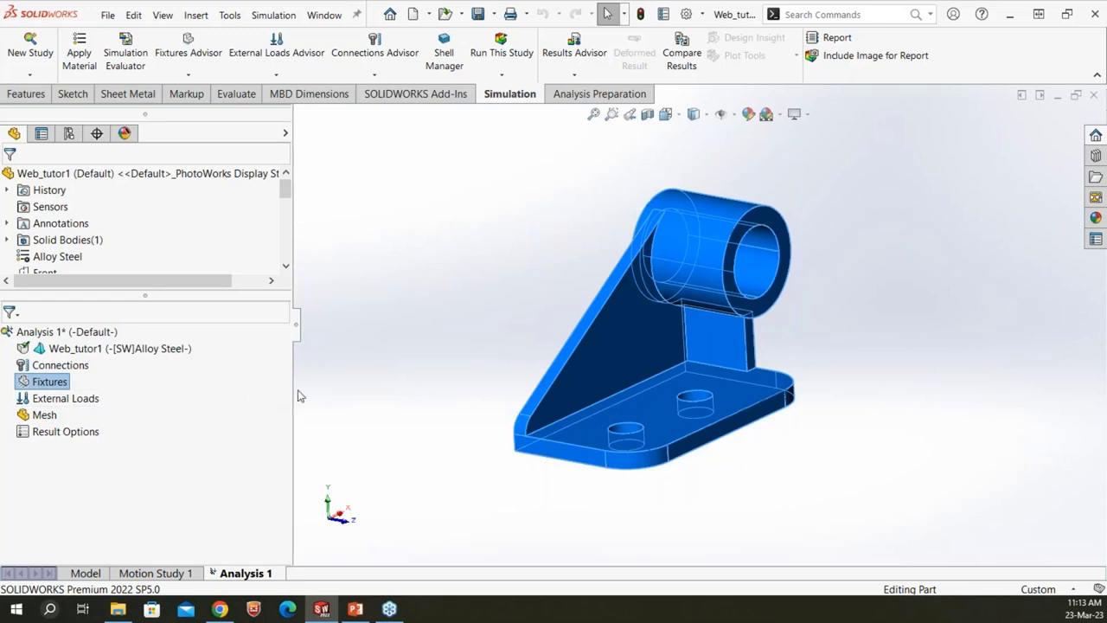
click(416, 394)
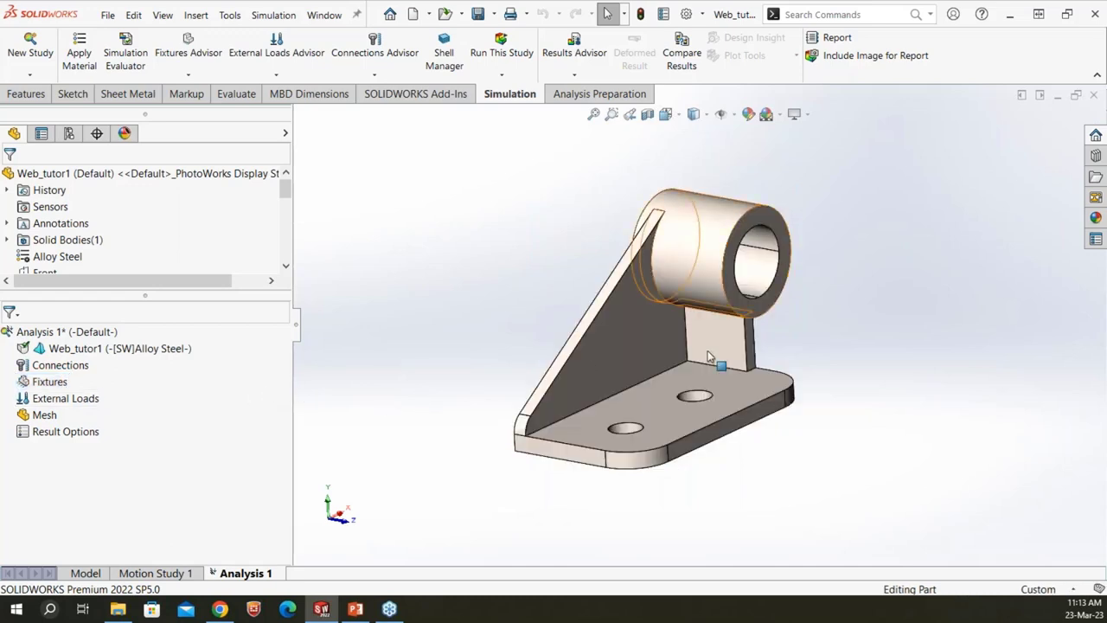
middle_drag(752, 477, 746, 524)
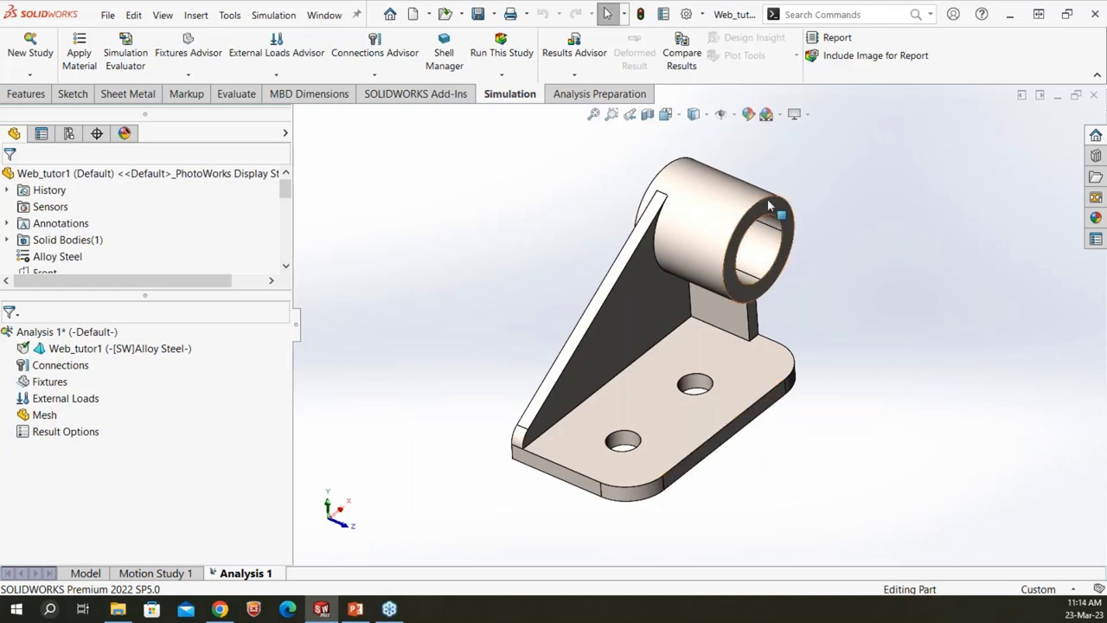
middle_drag(768, 205, 604, 309)
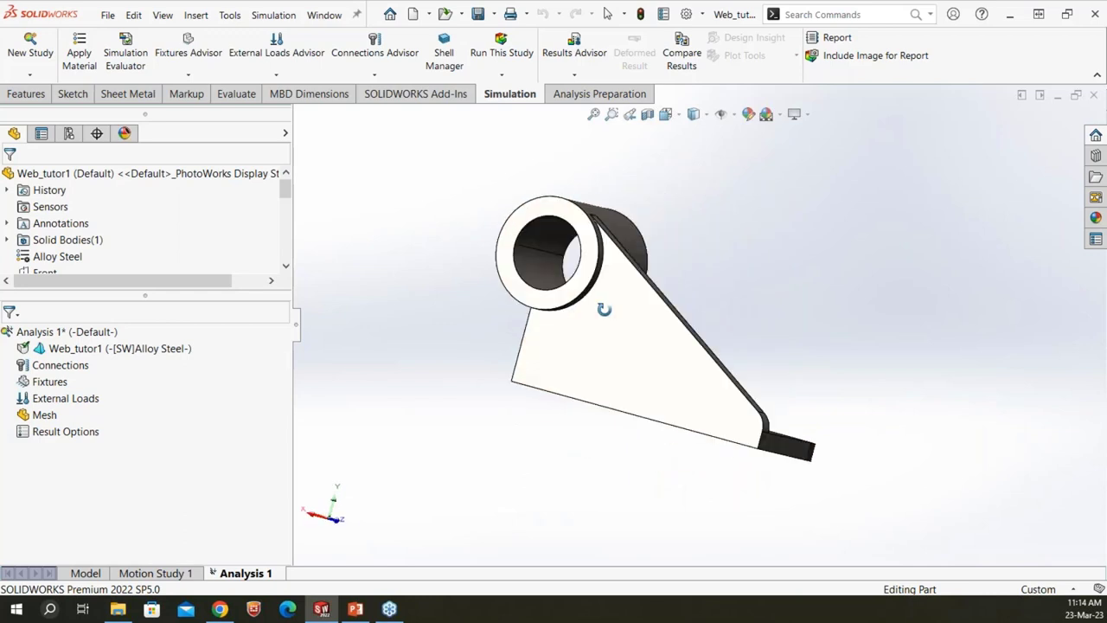
key(ctrl+7)
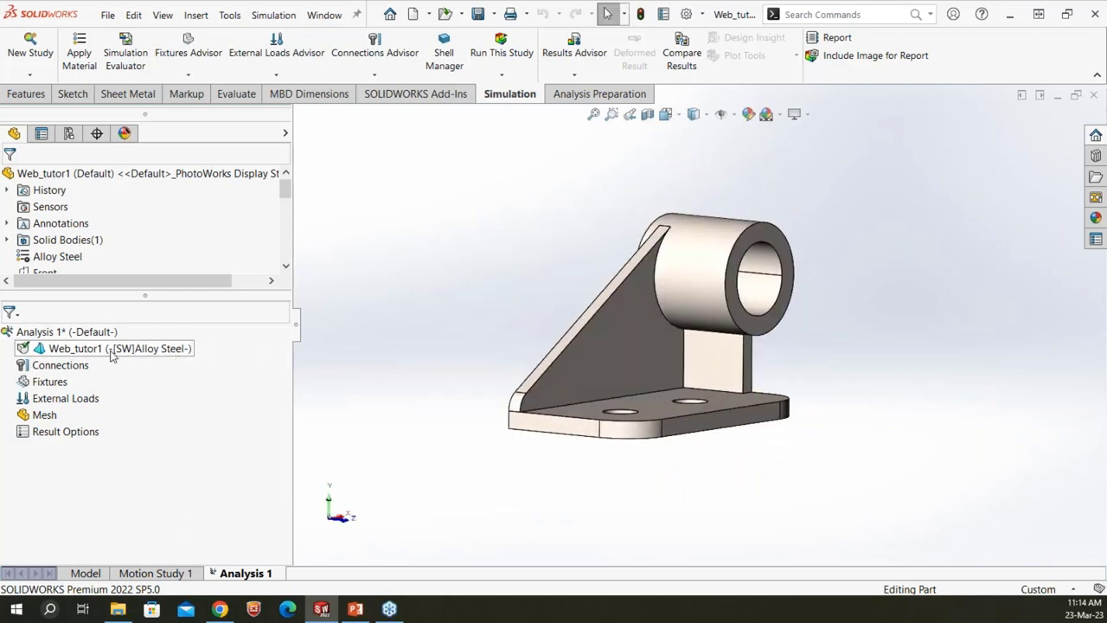
- Apply the Alloy Steel material from the Steel category to the Web_tutor1 part in the study
click(112, 350)
right_click(110, 354)
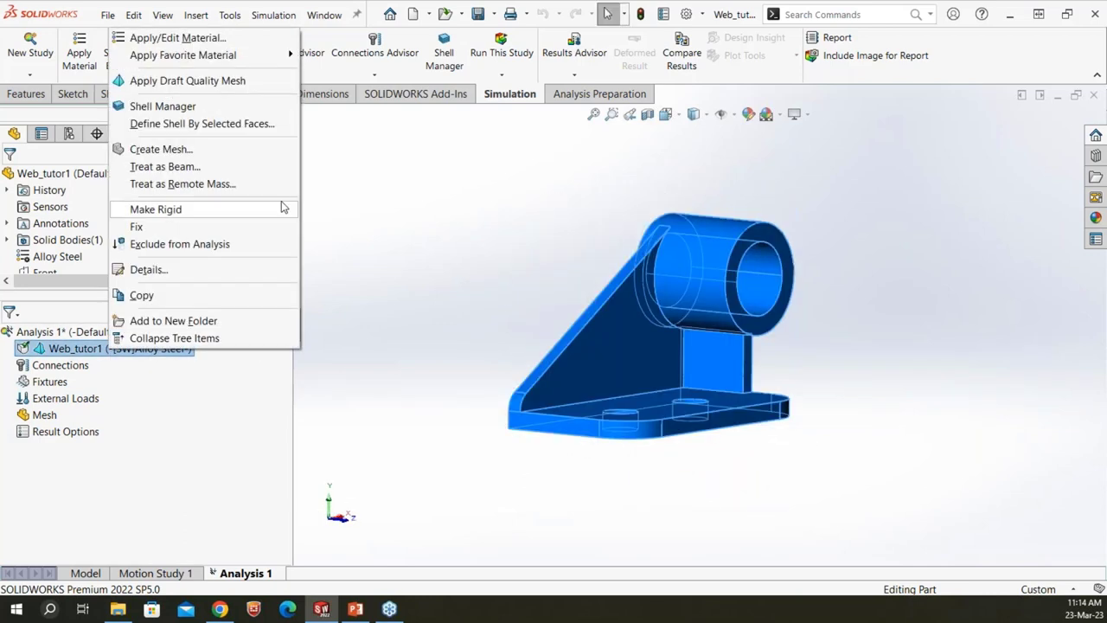
mouse_move(154, 57)
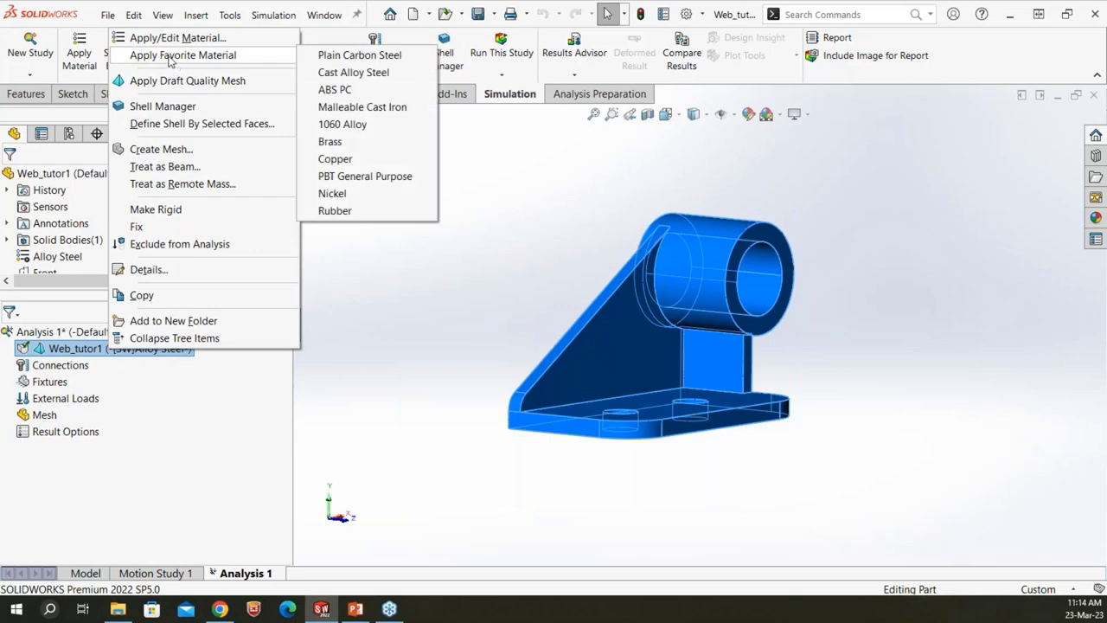
click(172, 39)
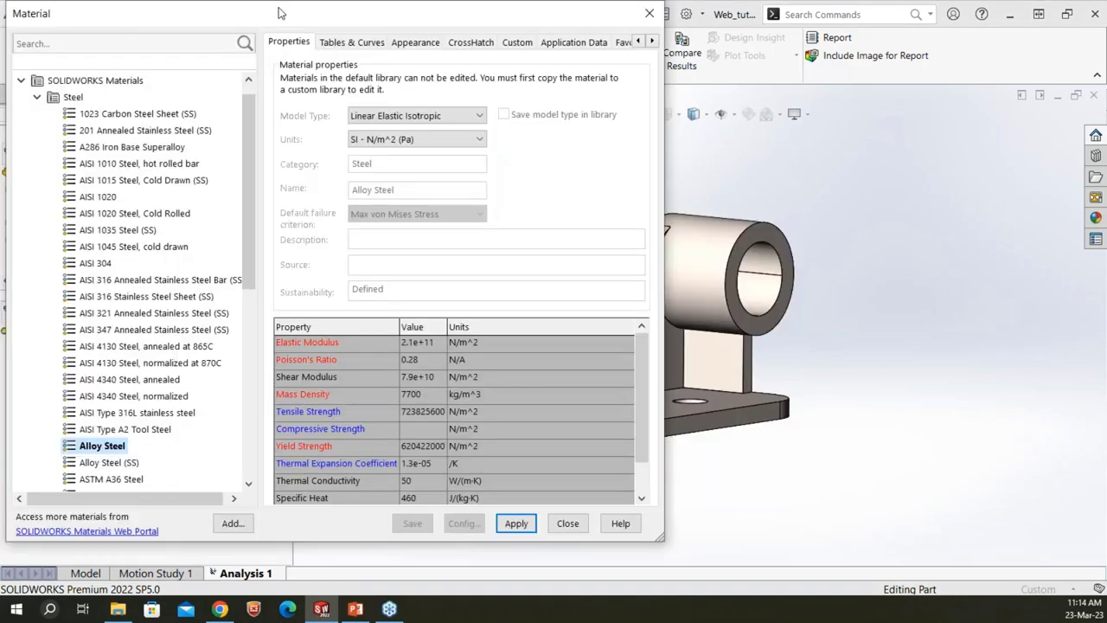
drag(279, 13, 509, 33)
drag(477, 155, 483, 268)
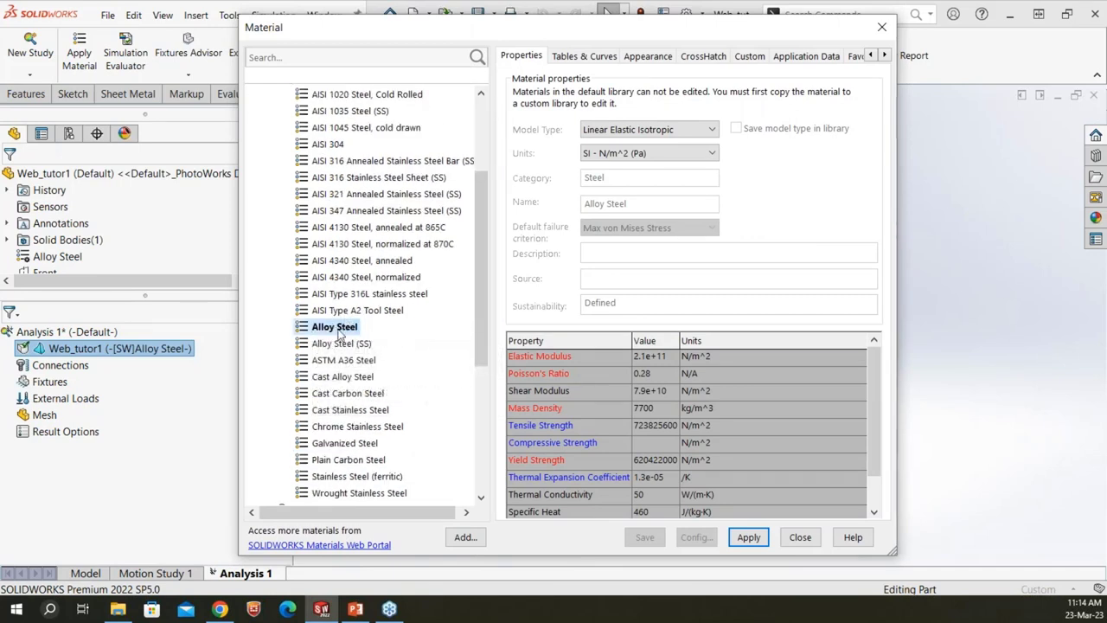
click(334, 327)
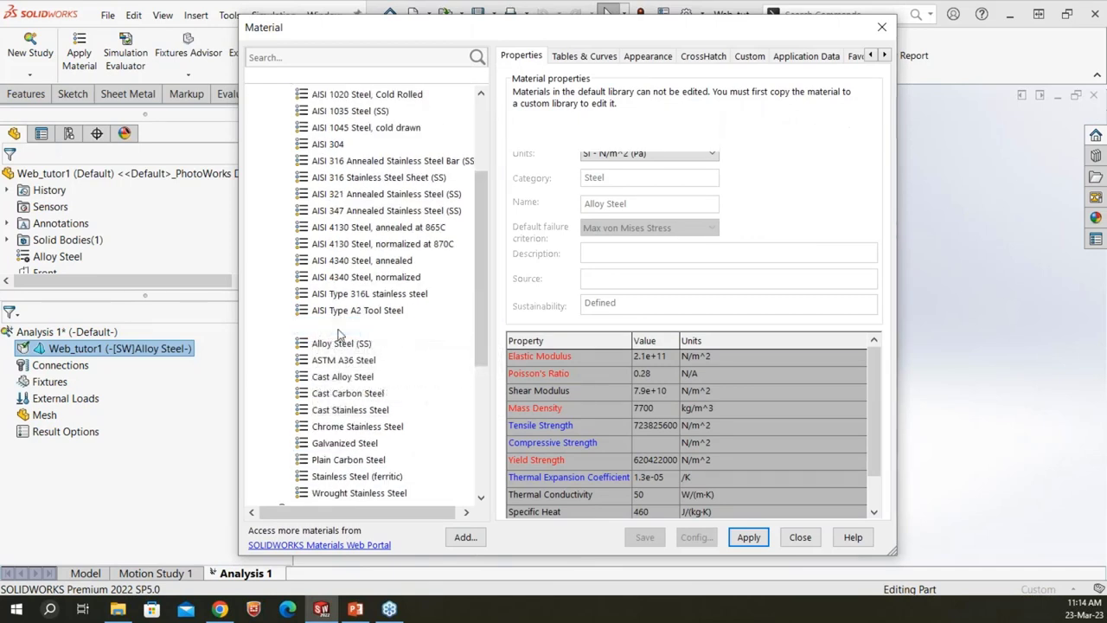
click(748, 539)
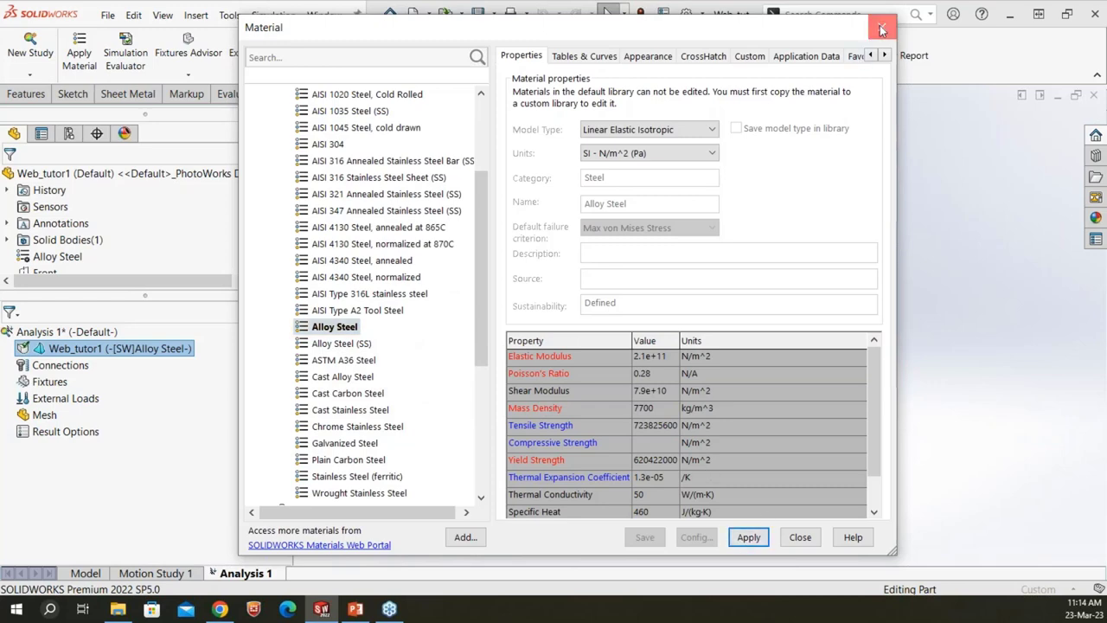
click(881, 30)
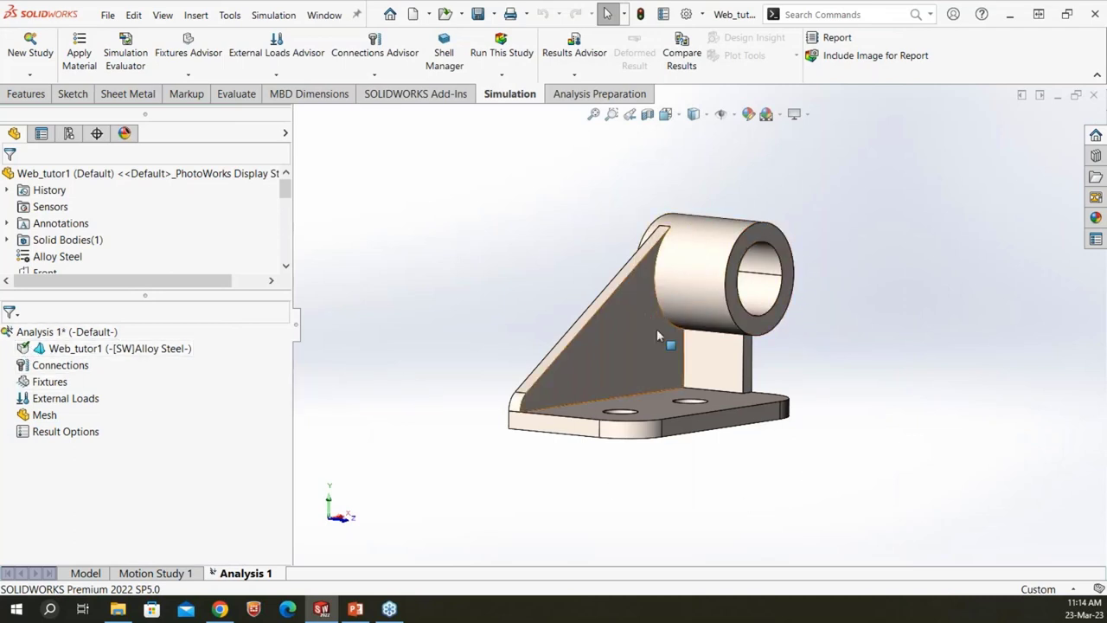
- Reopen the study part's material settings and copy Alloy Steel from the Steel category of SOLIDWORKS Materials
middle_drag(465, 279, 459, 336)
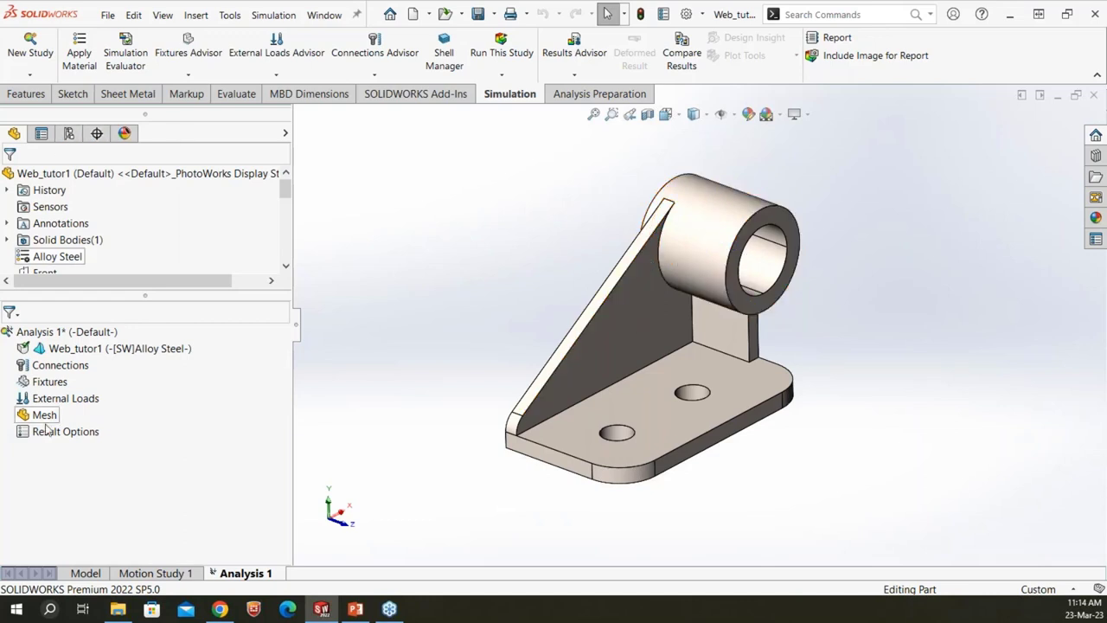
right_click(78, 351)
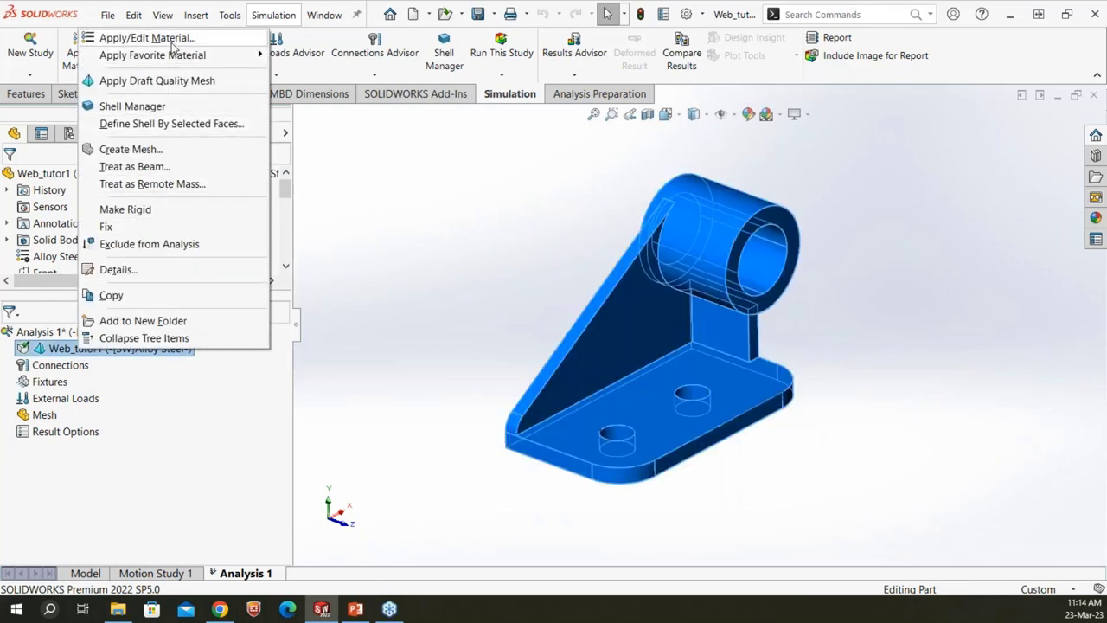
click(173, 40)
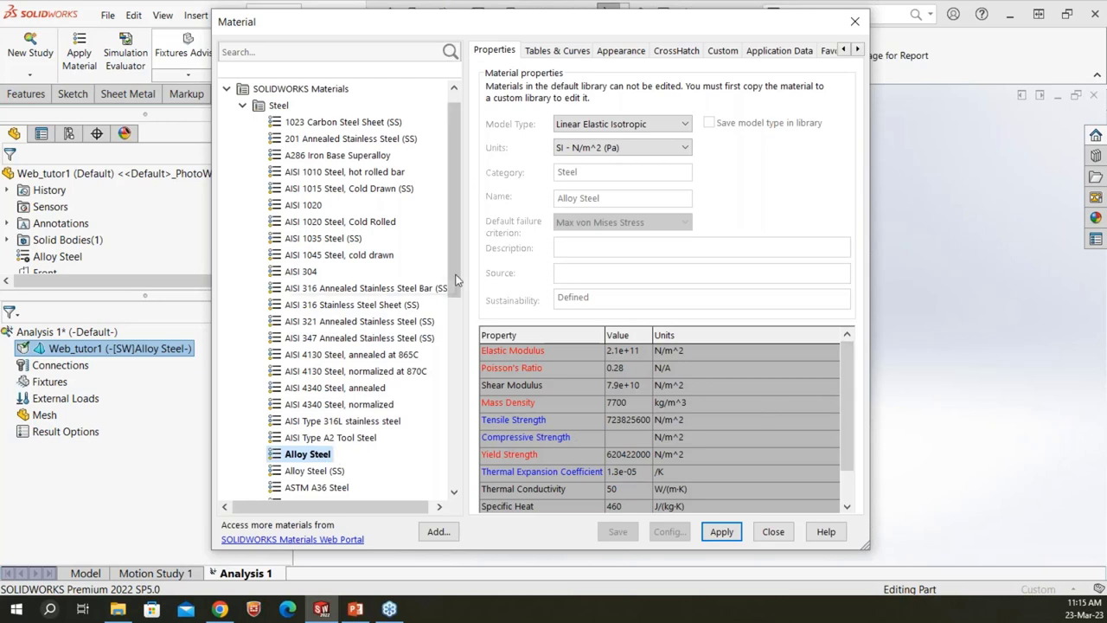
click(319, 458)
right_click(319, 458)
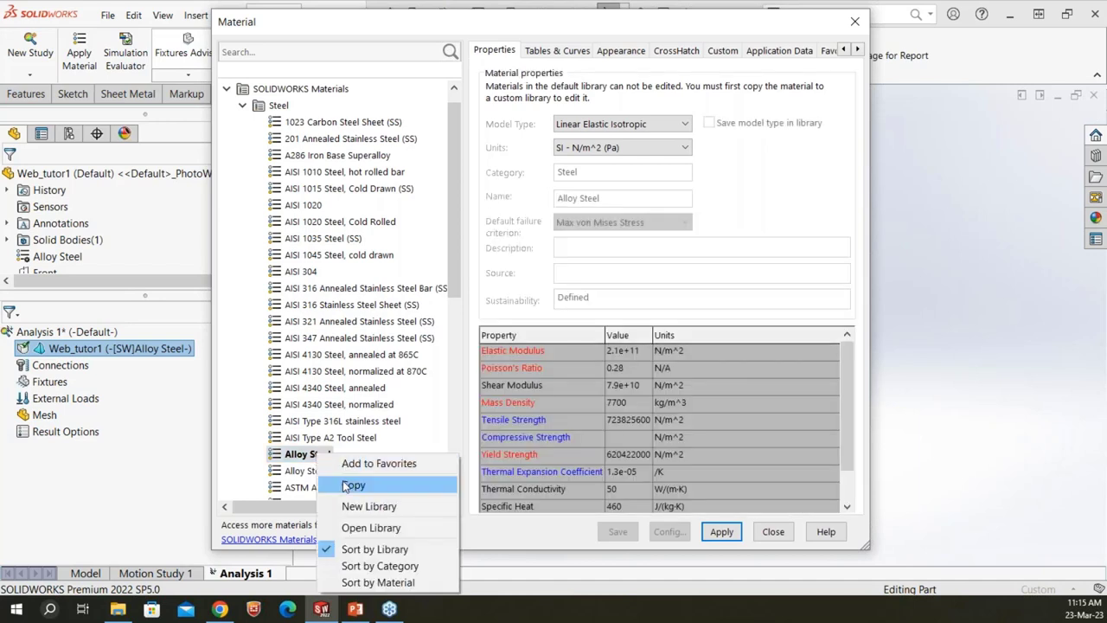
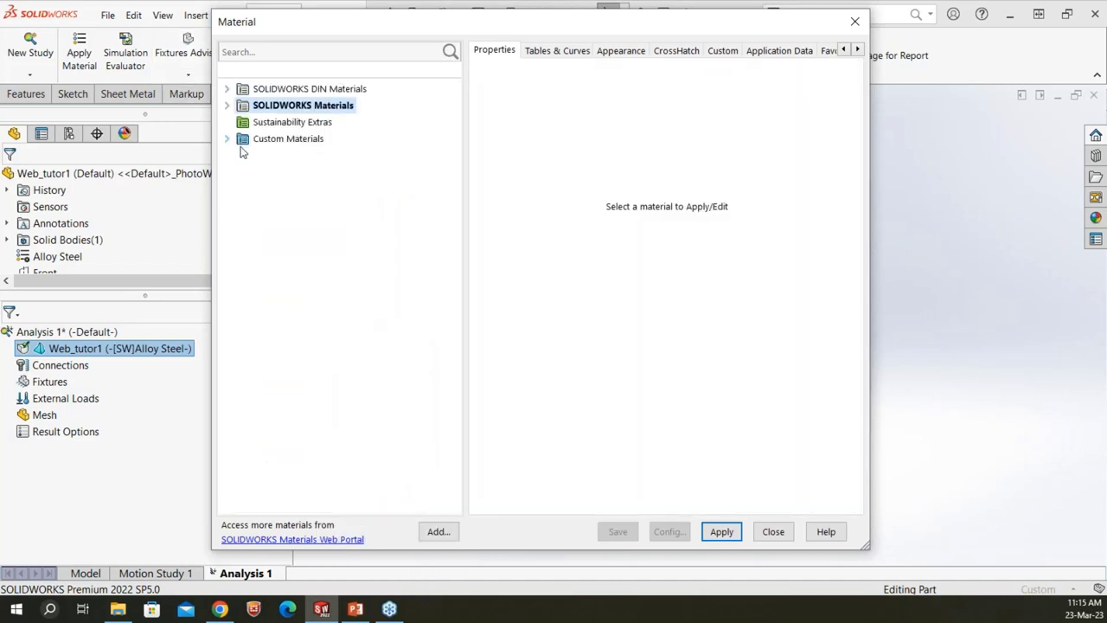
- Create a category named custom mat under Custom Materials and paste the copied Alloy Steel into it
click(227, 138)
right_click(292, 142)
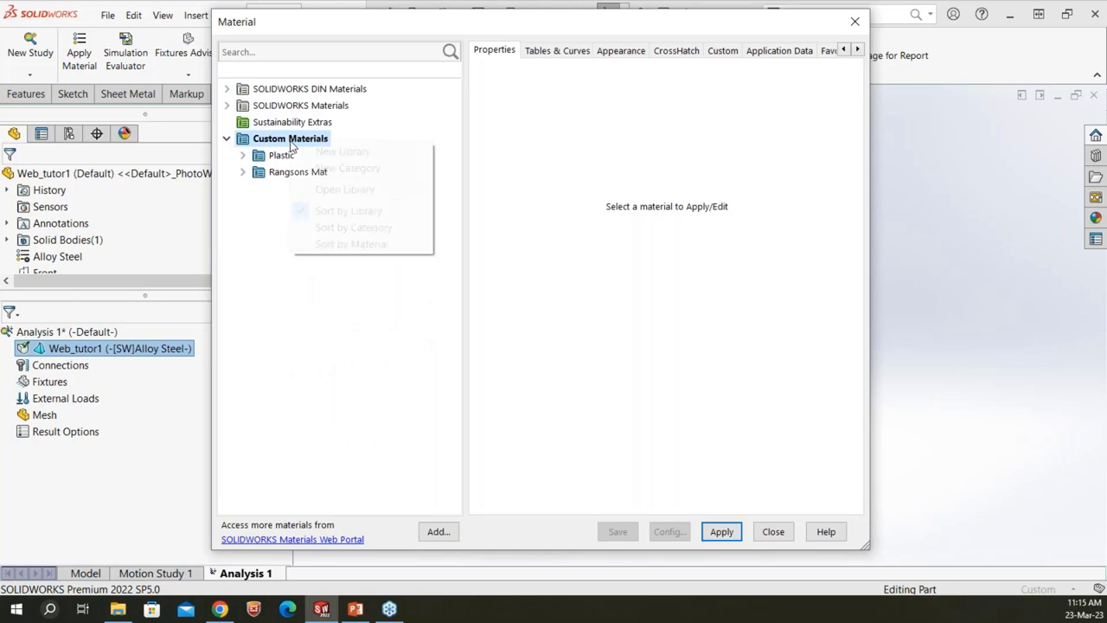
click(343, 178)
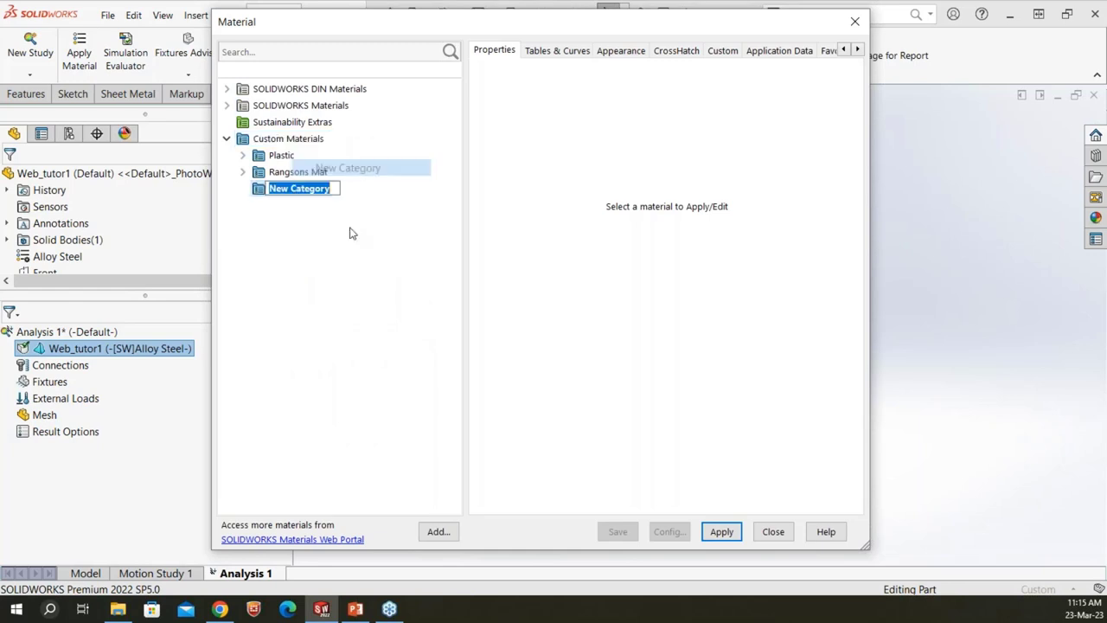
text(custom mat)
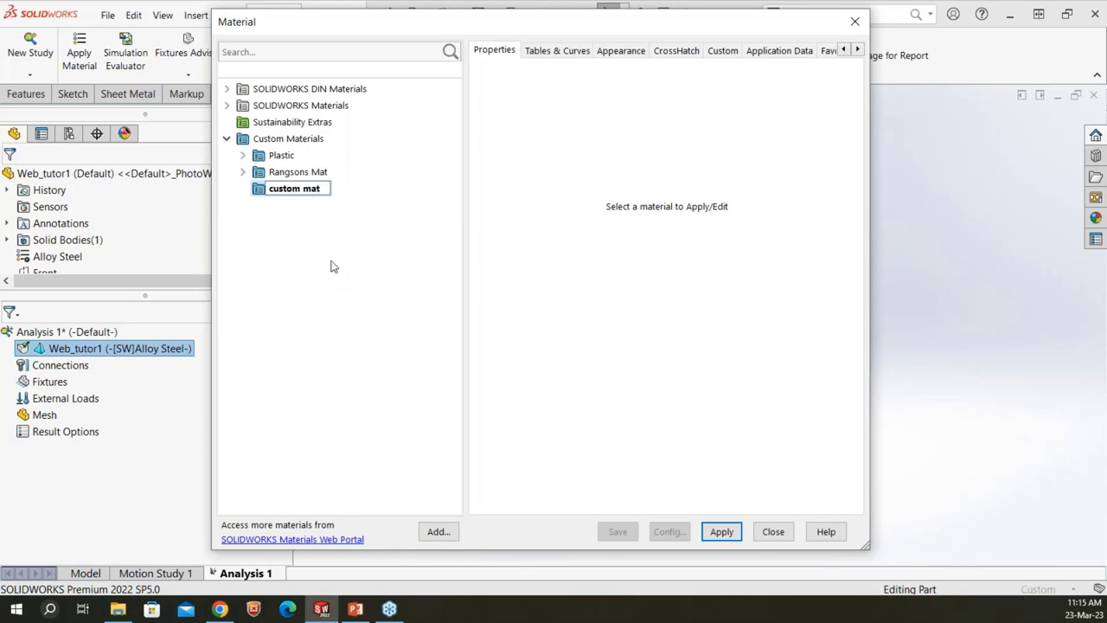
key(Return)
right_click(295, 192)
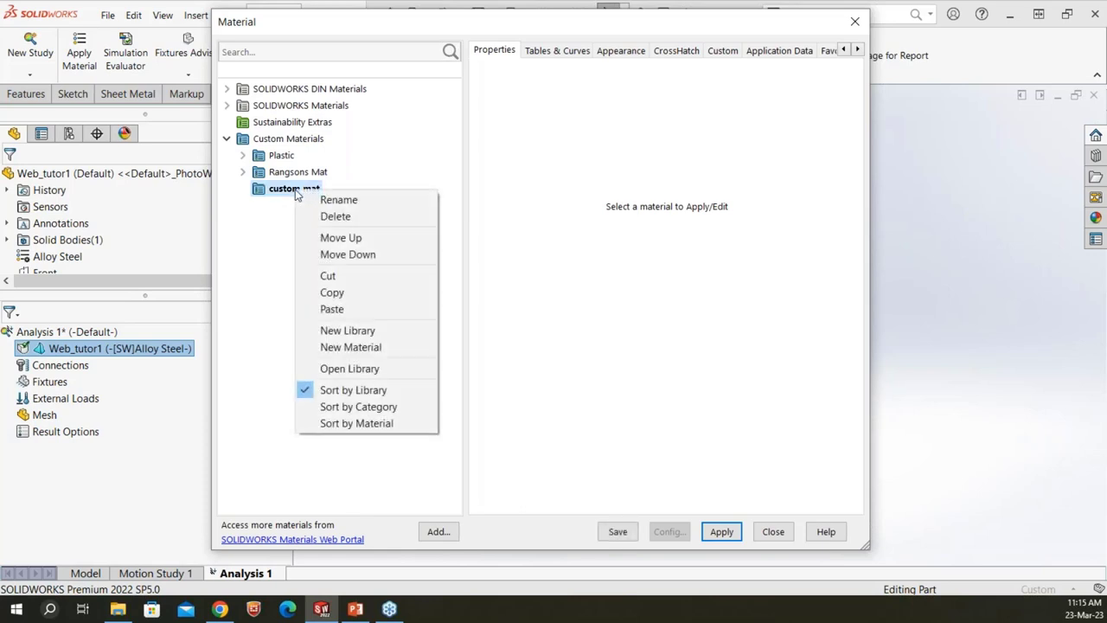
click(346, 309)
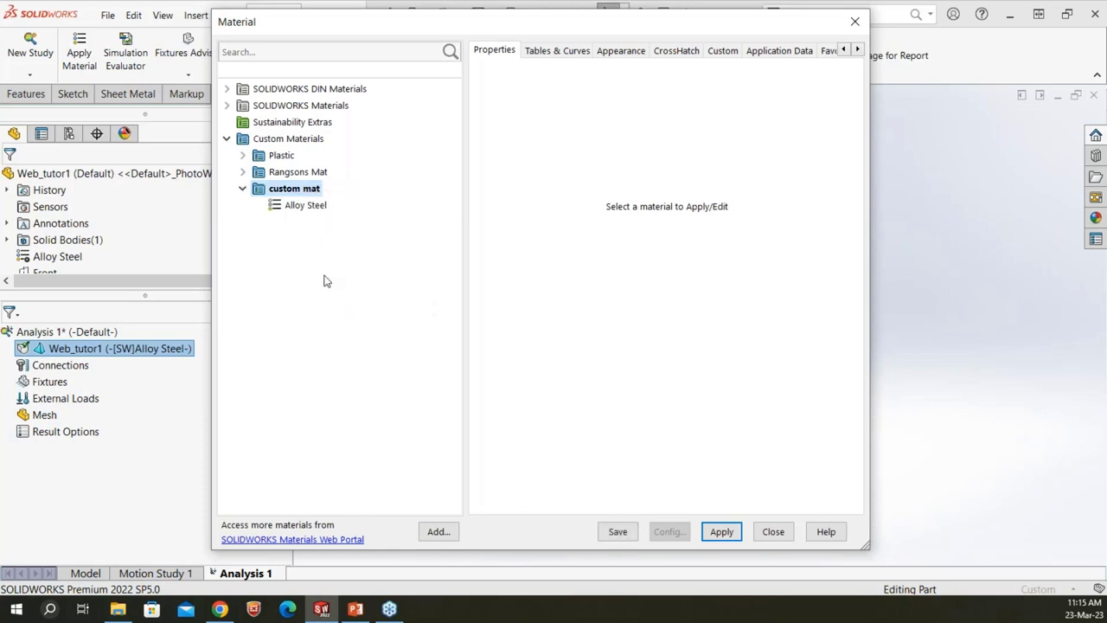
- Try changing the elastic modulus of Alloy Steel under custom mat to 2.31e+12 N/m^2 and editing its Poisson's ratio, closing without saving
click(305, 205)
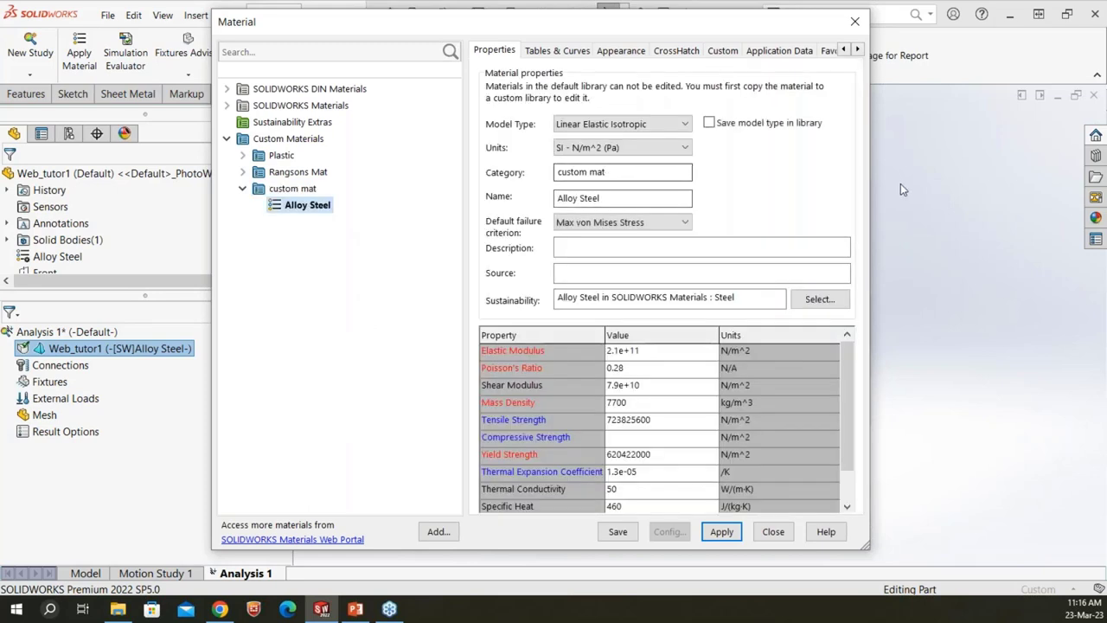
click(644, 353)
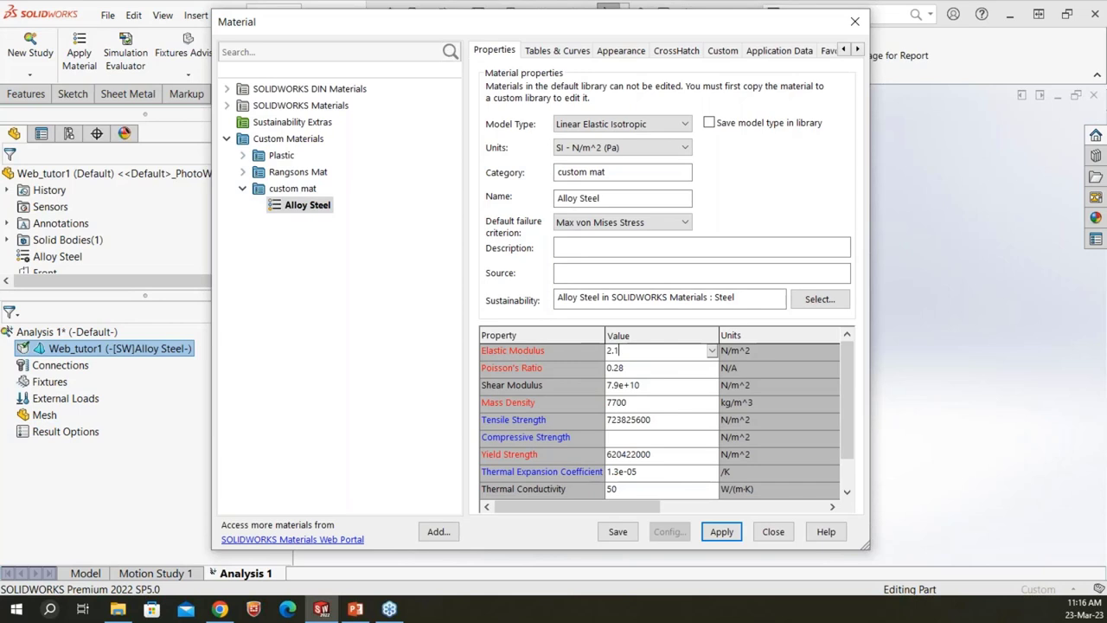
text(23.1 ee)
key(BackSpace)
text(11)
key(Return)
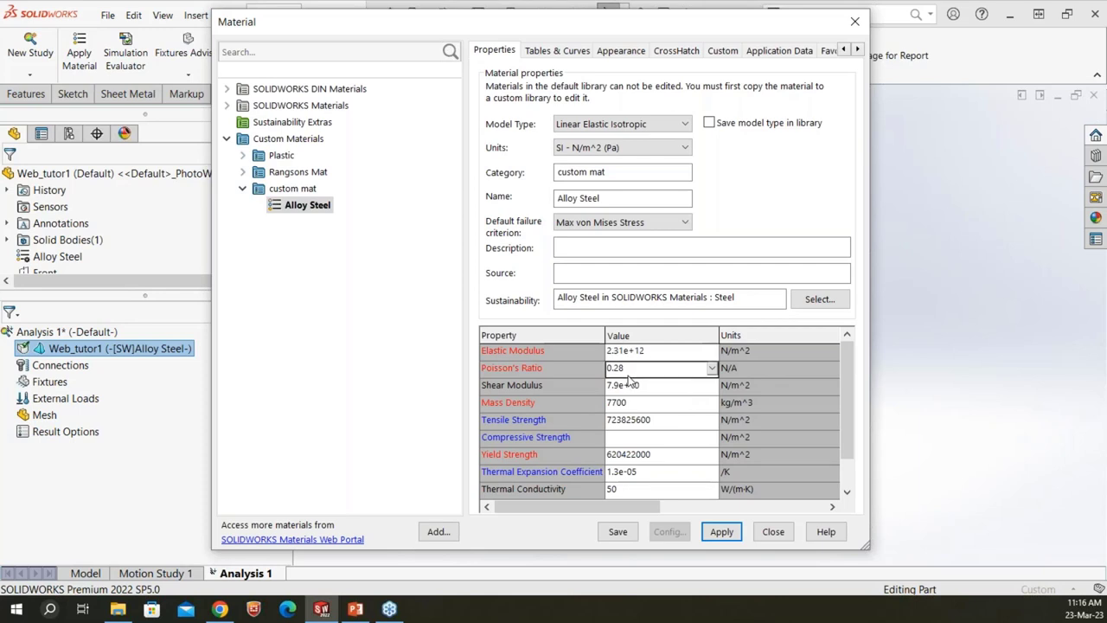
double_click(629, 371)
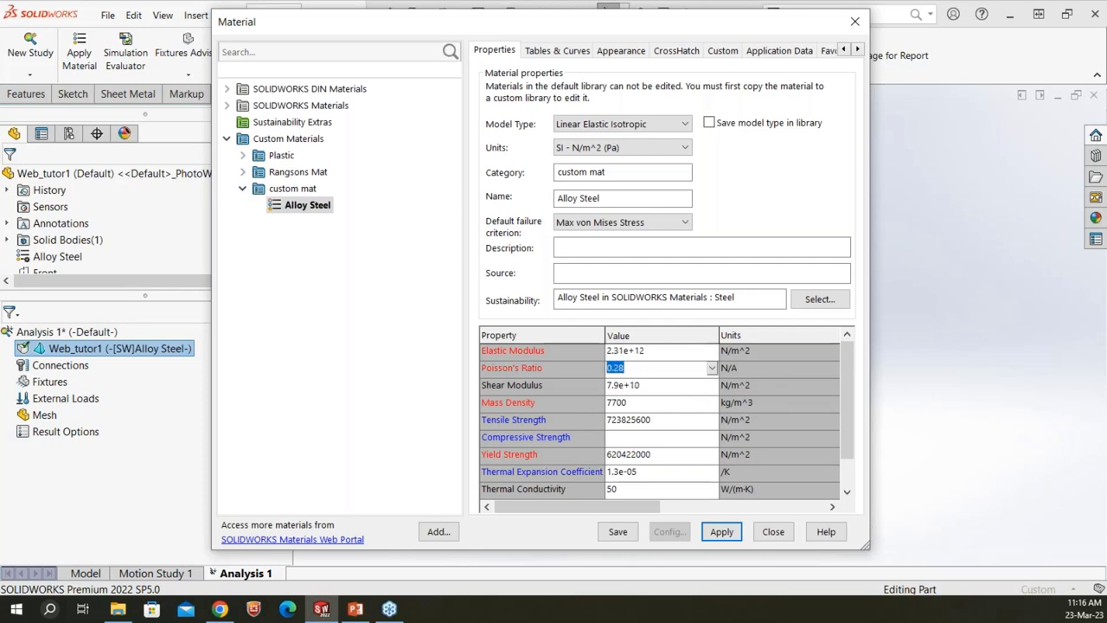
text(0.)
click(854, 21)
- Reopen the material settings of the Web_tutor1 study part to check the assigned material, and close them
right_click(199, 349)
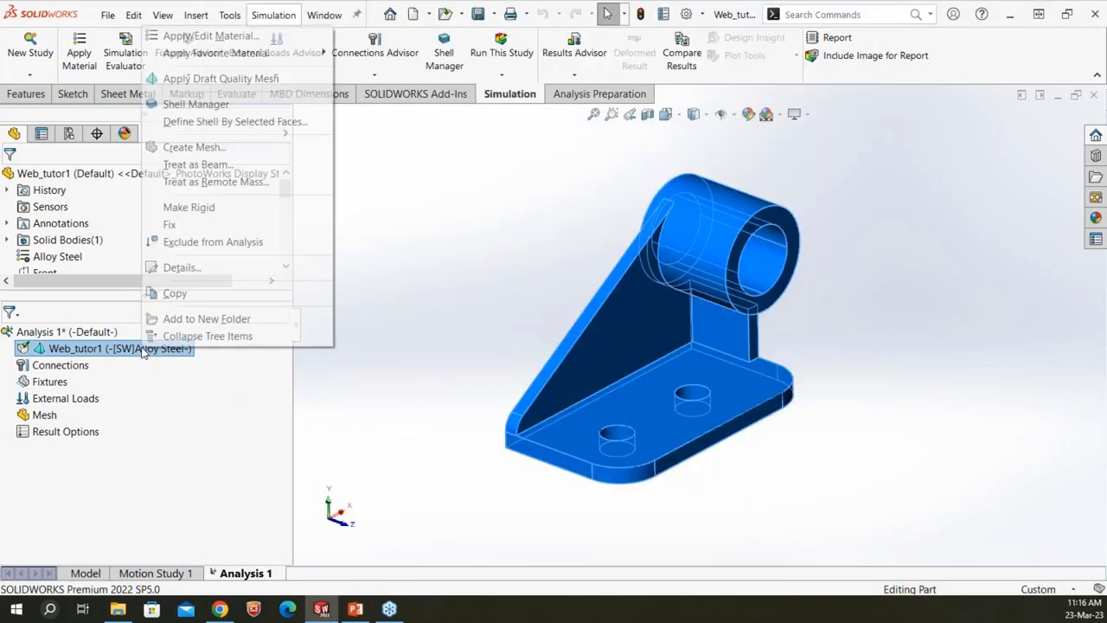
click(221, 37)
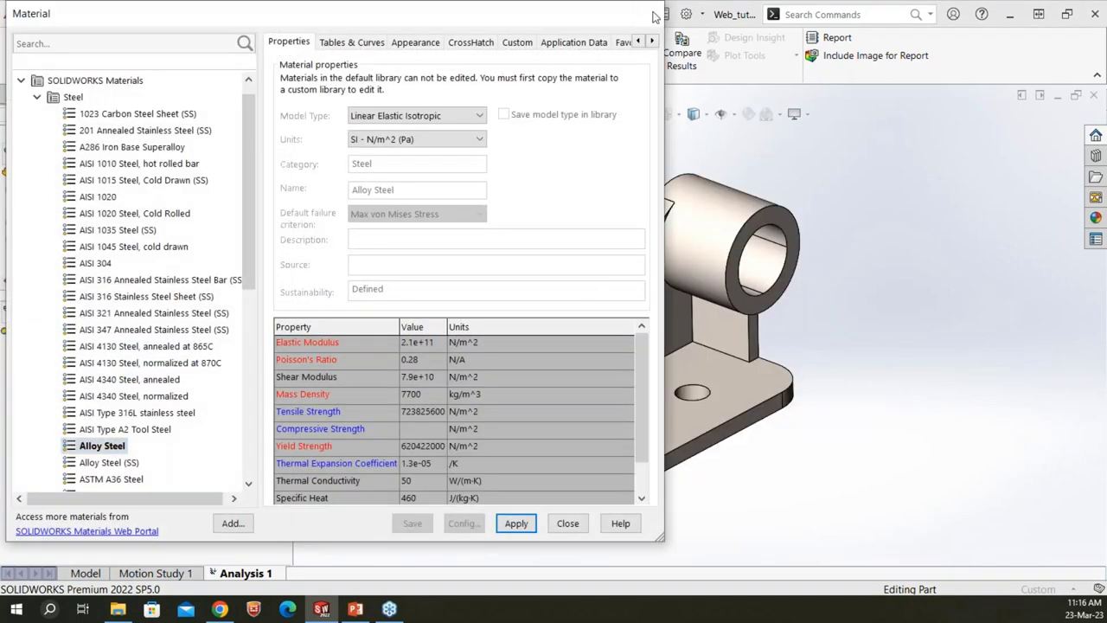
click(655, 17)
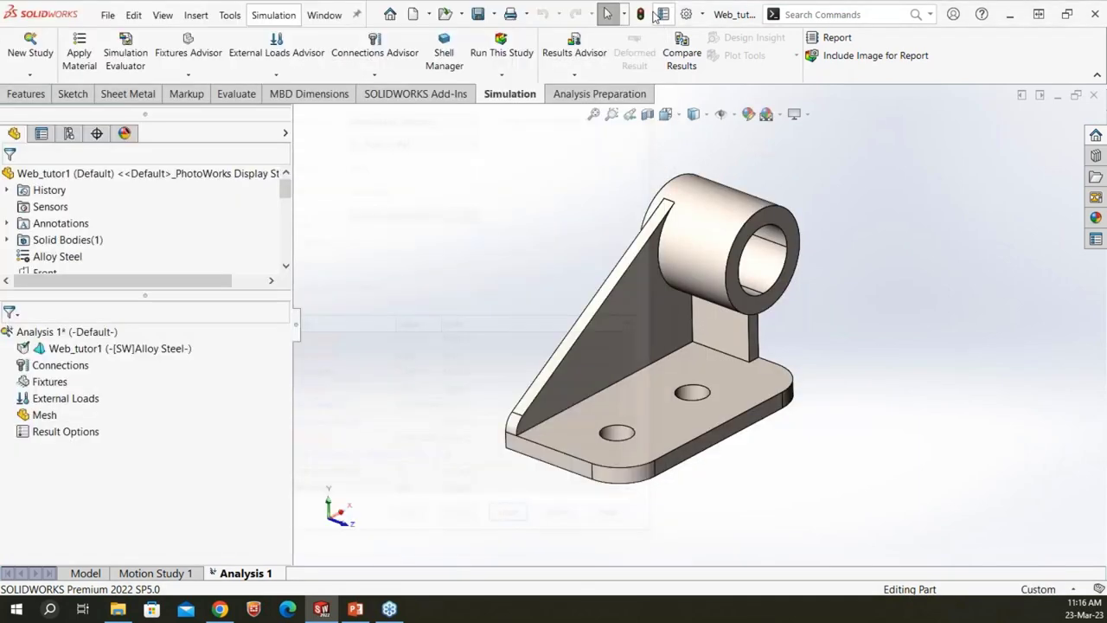
- Examine the study's Connections and Fixtures entries and the two mounting holes in the bracket's base plate
click(54, 367)
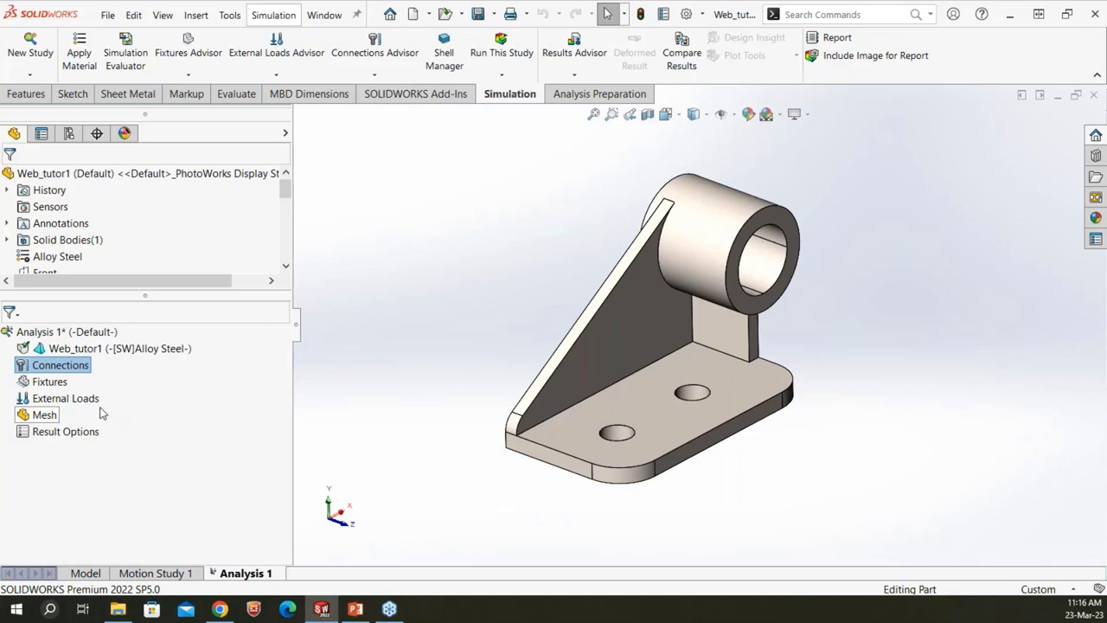
click(43, 386)
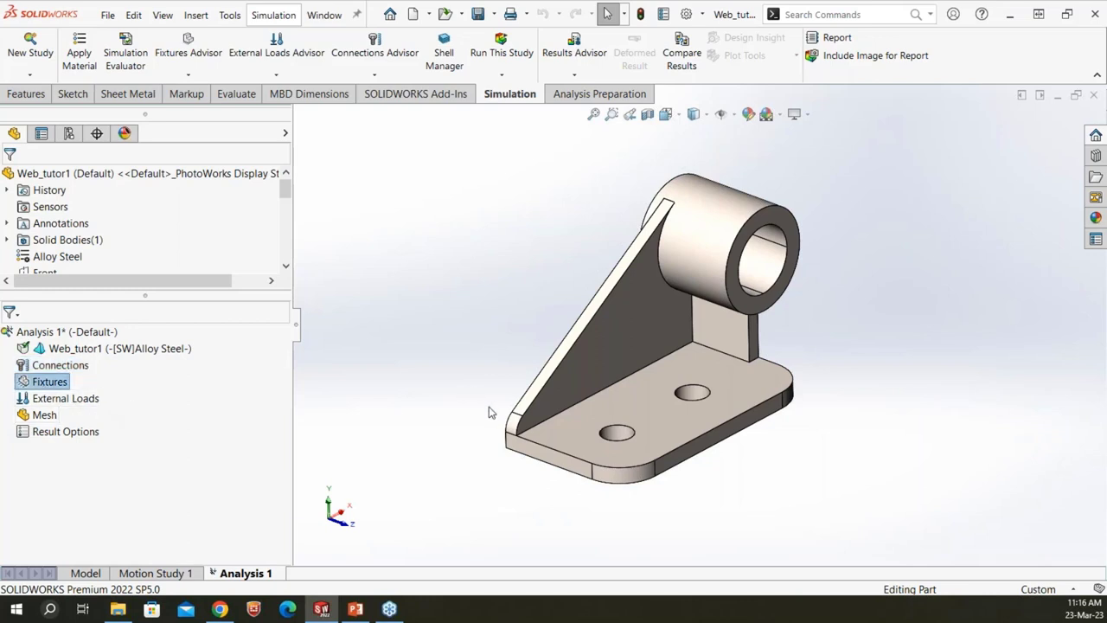
middle_drag(489, 412, 489, 391)
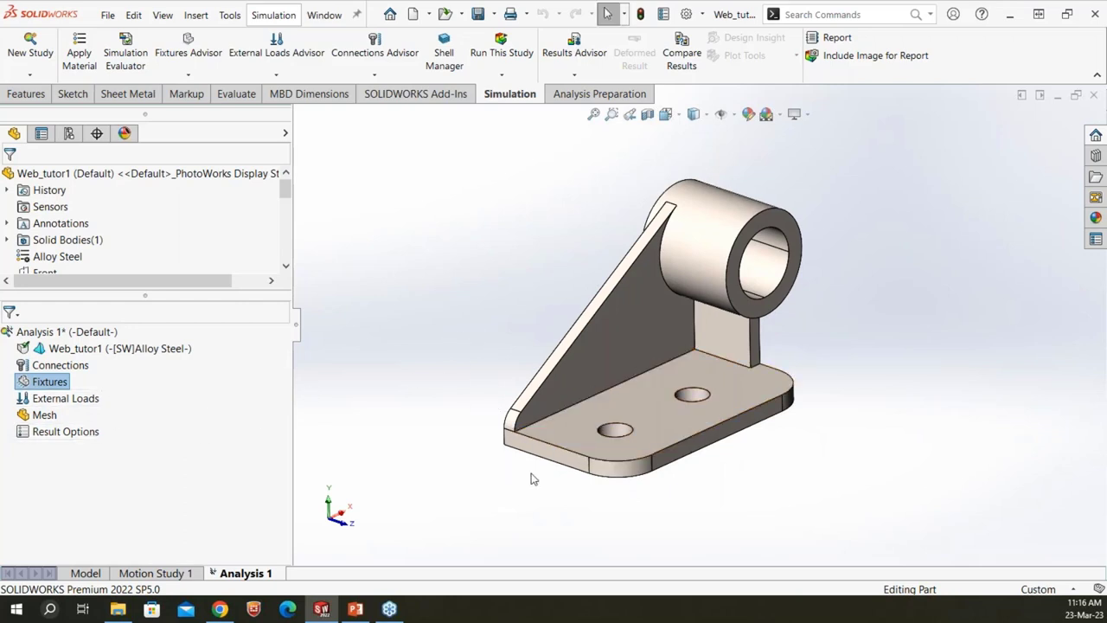
click(752, 468)
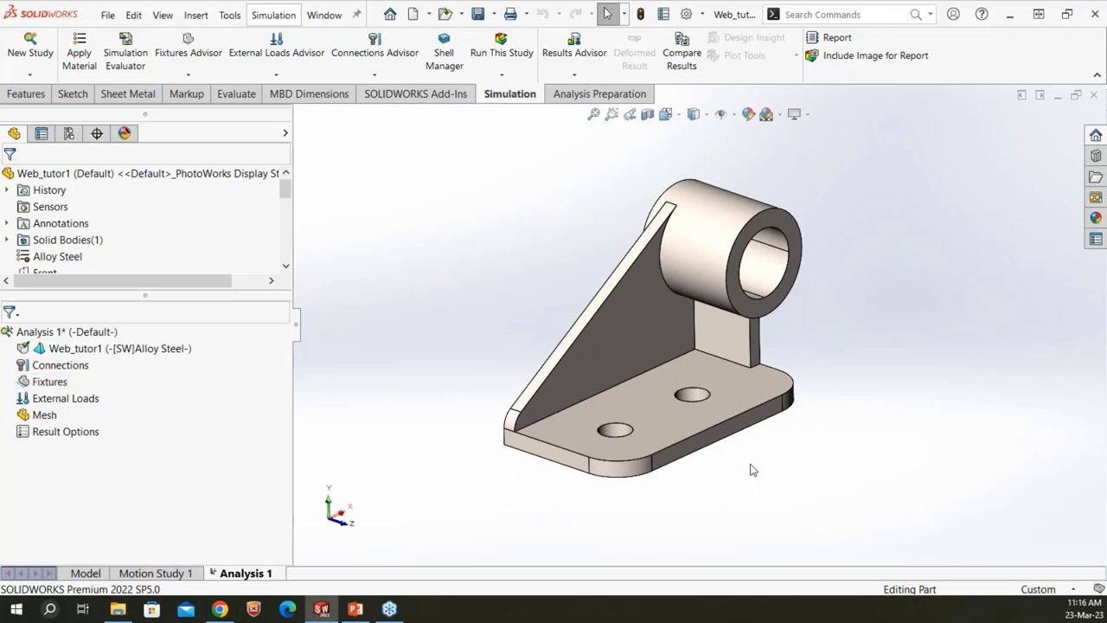
scroll(605, 406, down, 5)
click(715, 456)
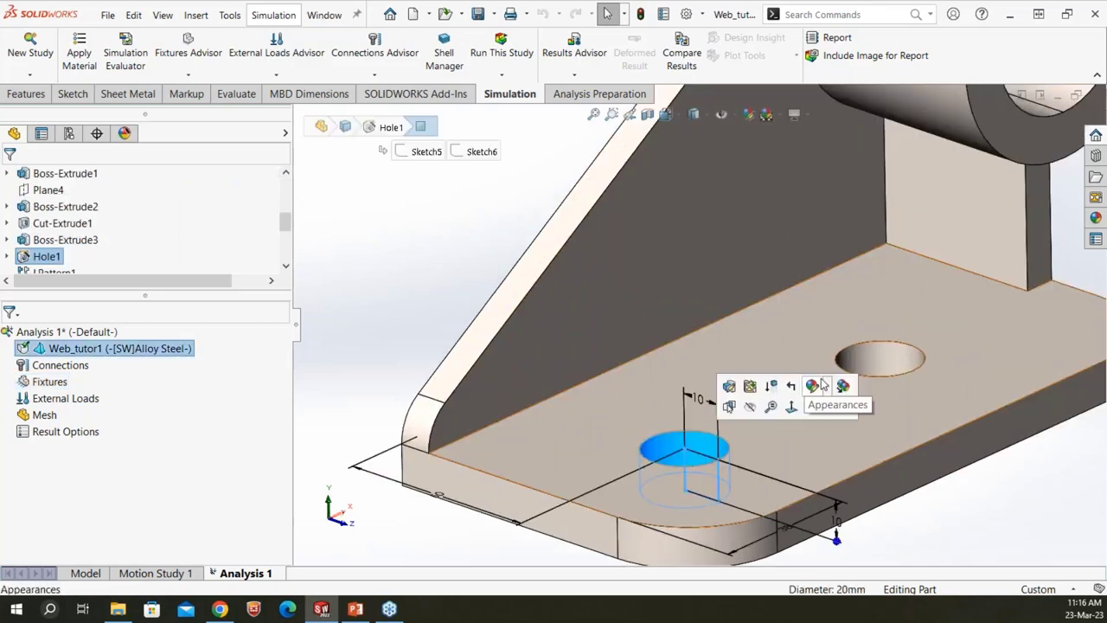
drag(882, 366, 425, 387)
scroll(425, 387, up, 3)
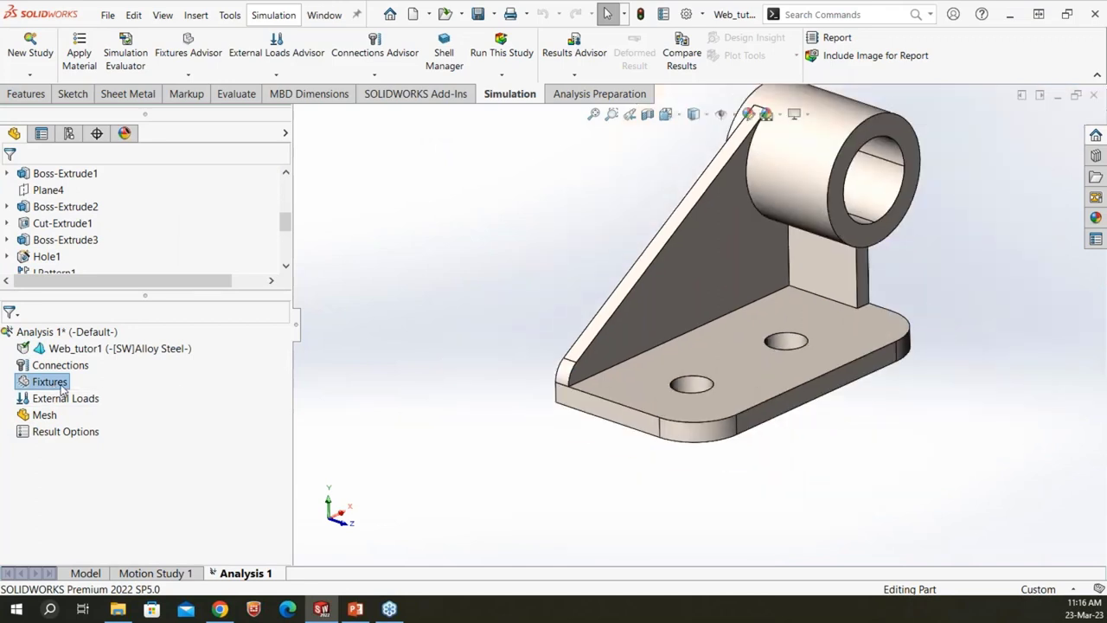
- Add a Fixed Geometry fixture to the cylindrical faces of the two holes in the base plate
right_click(61, 386)
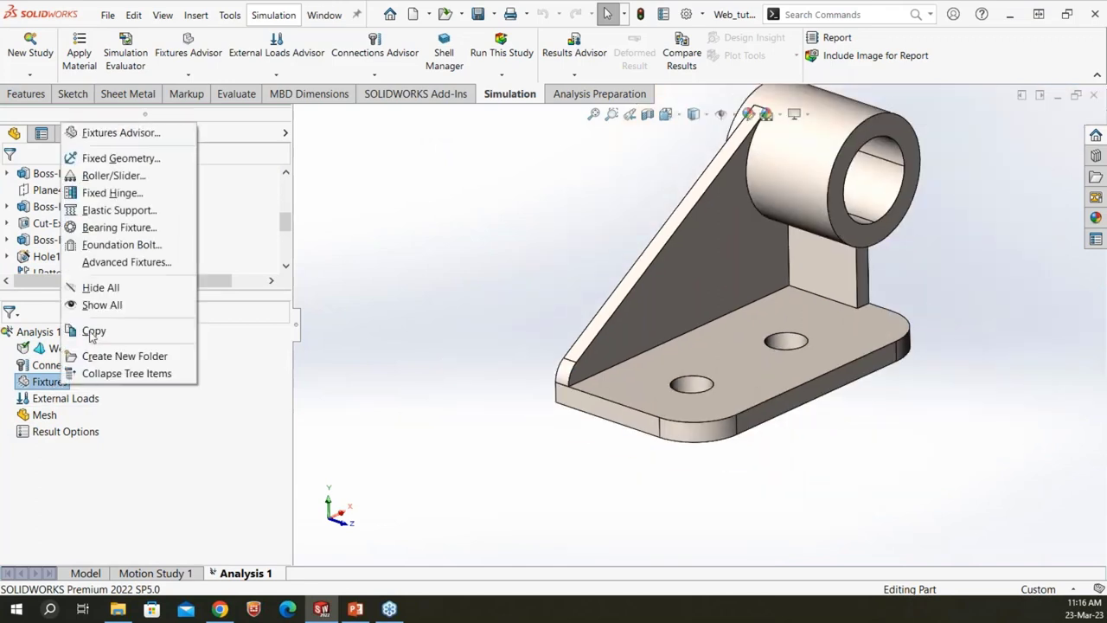
click(138, 159)
scroll(692, 381, down, 5)
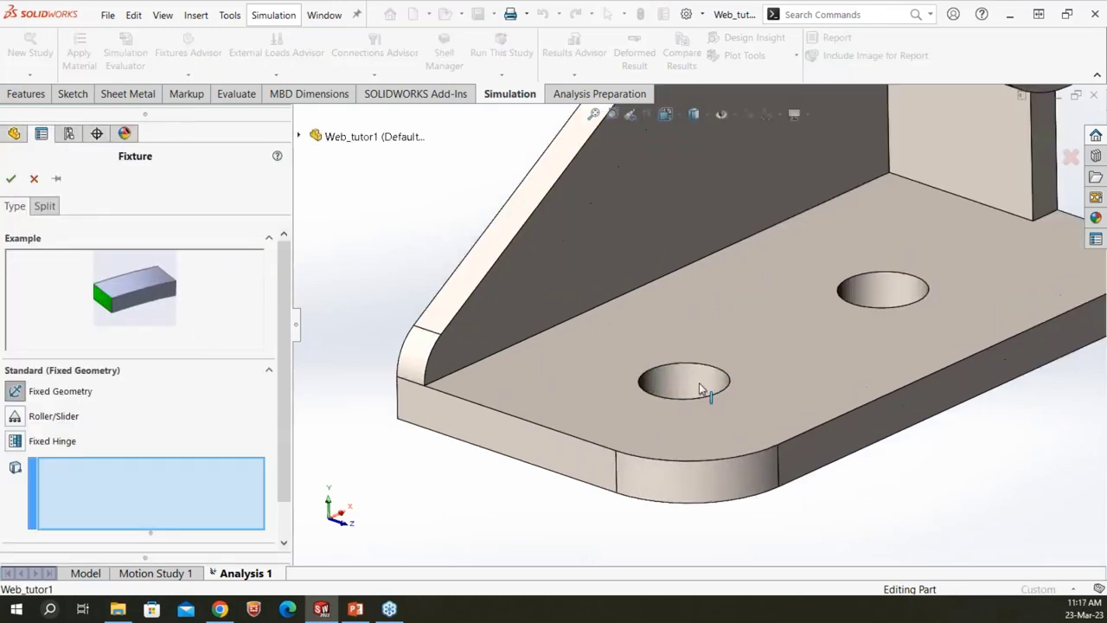
click(699, 384)
click(899, 288)
scroll(882, 295, up, 5)
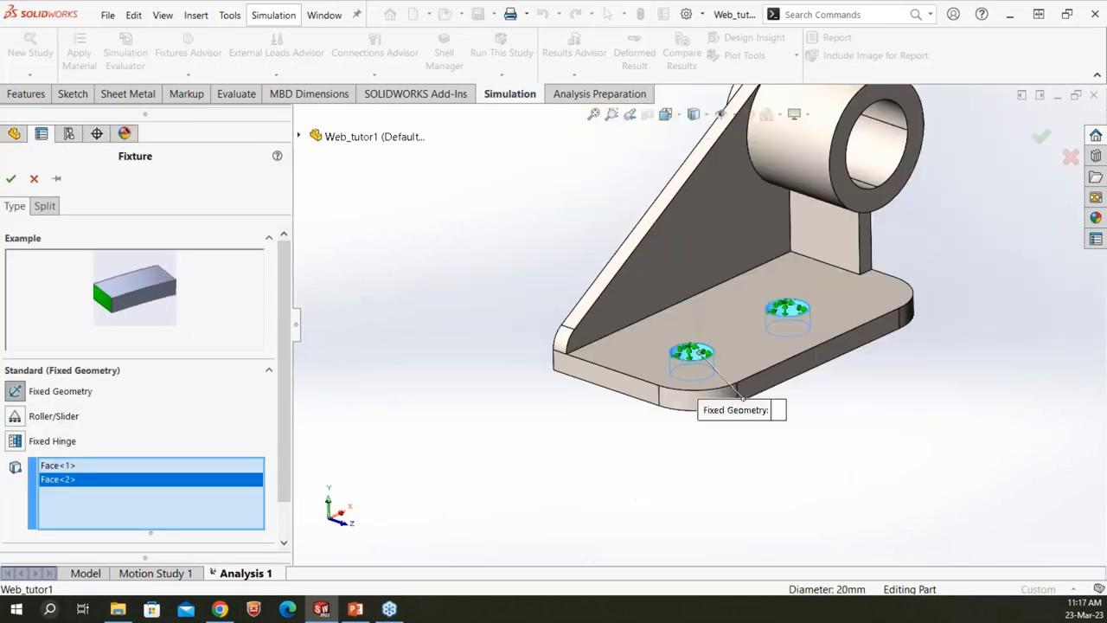
click(10, 178)
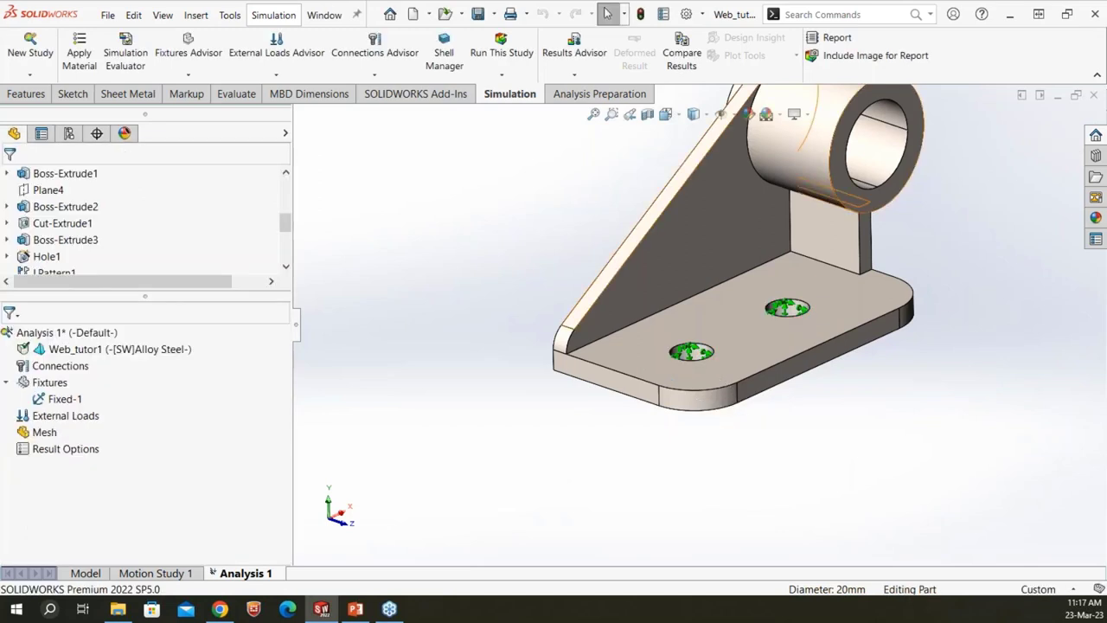
- Inspect the fixture symbols in the base holes from the underside, and examine the bracket's cylindrical boss
middle_drag(569, 237, 696, 292)
scroll(696, 292, down, 6)
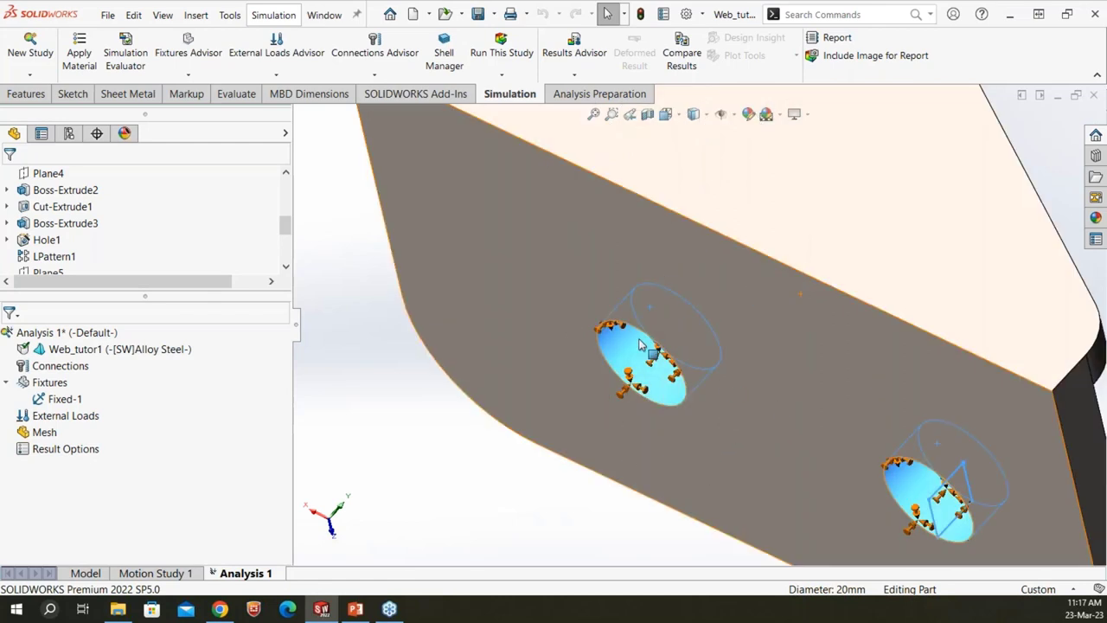
scroll(692, 420, up, 6)
middle_drag(692, 421, 610, 139)
click(609, 13)
scroll(838, 232, down, 2)
scroll(838, 232, down, 2)
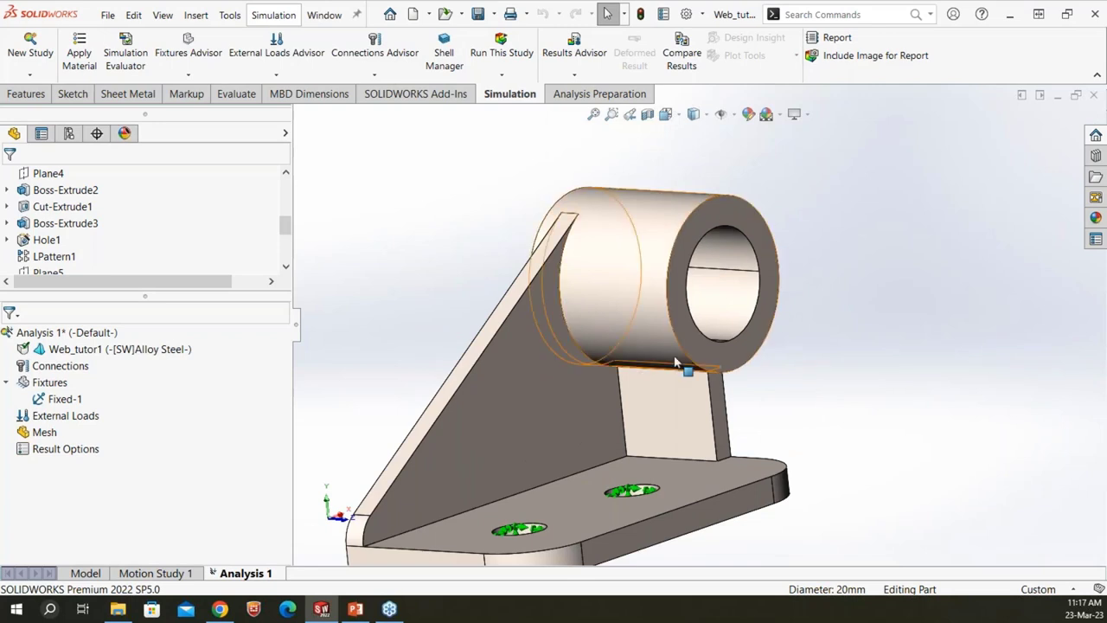
- Start a pressure load normal to the ring-shaped end face of the cylindrical boss, using psi as the unit
click(59, 418)
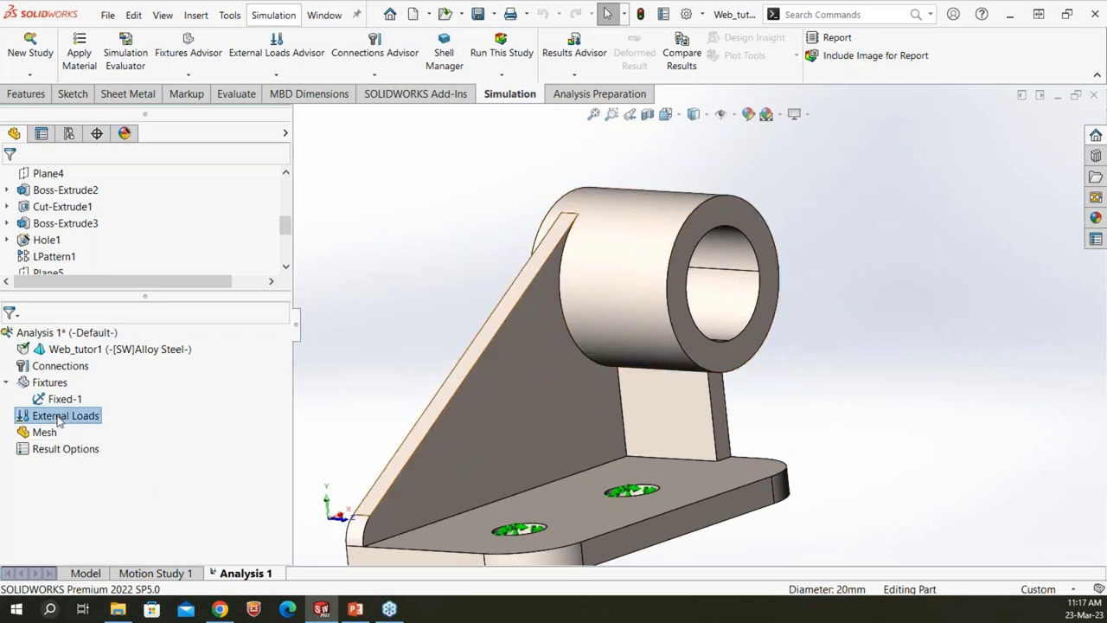
right_click(59, 421)
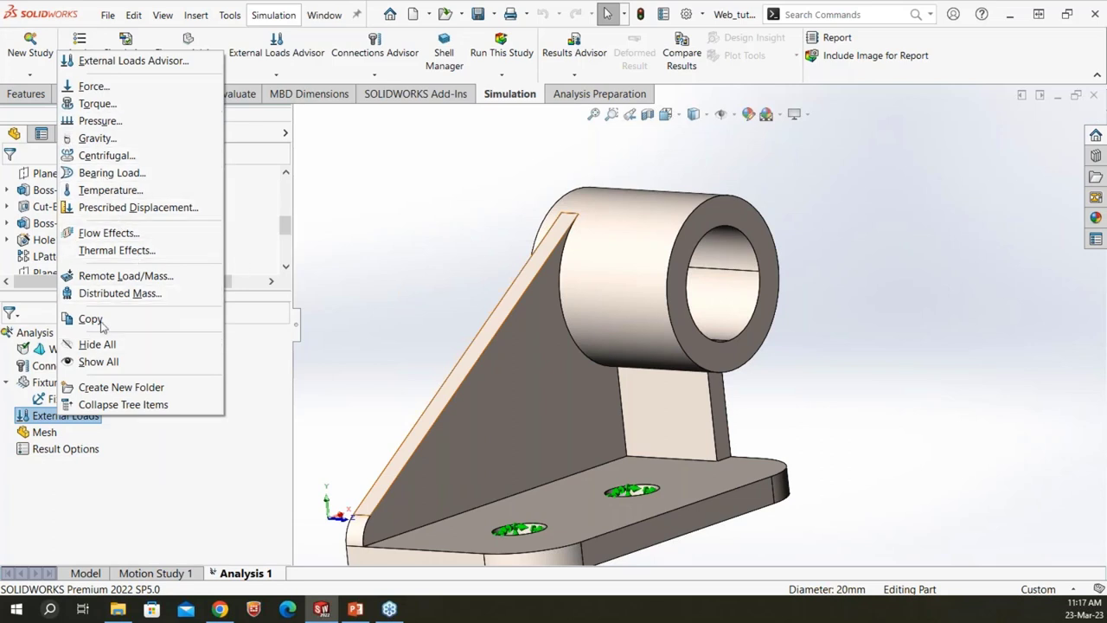
click(110, 123)
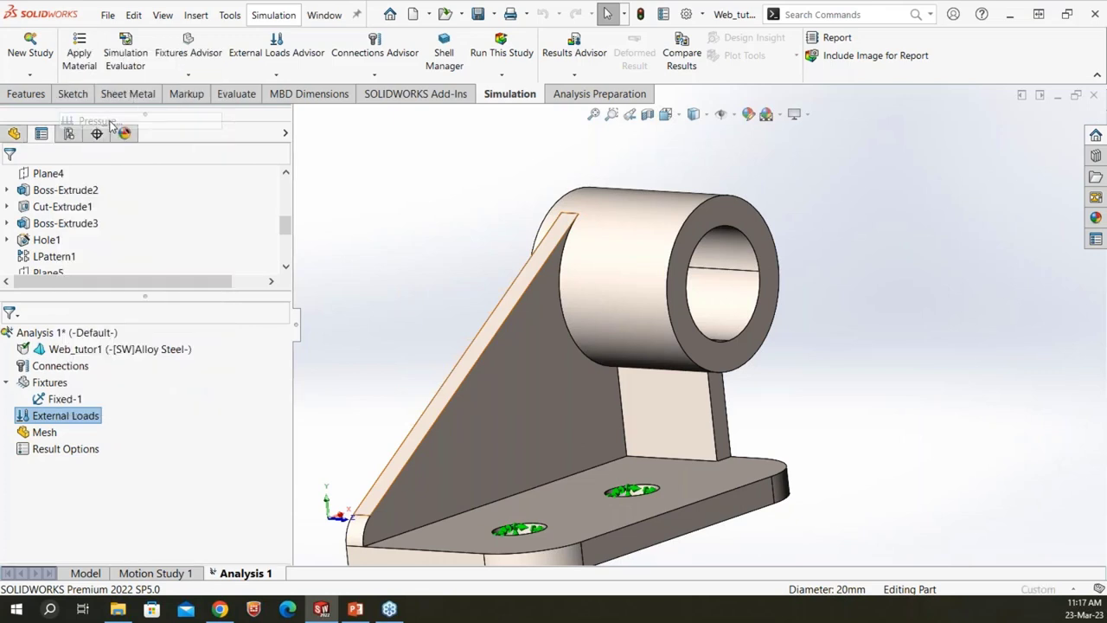
click(708, 229)
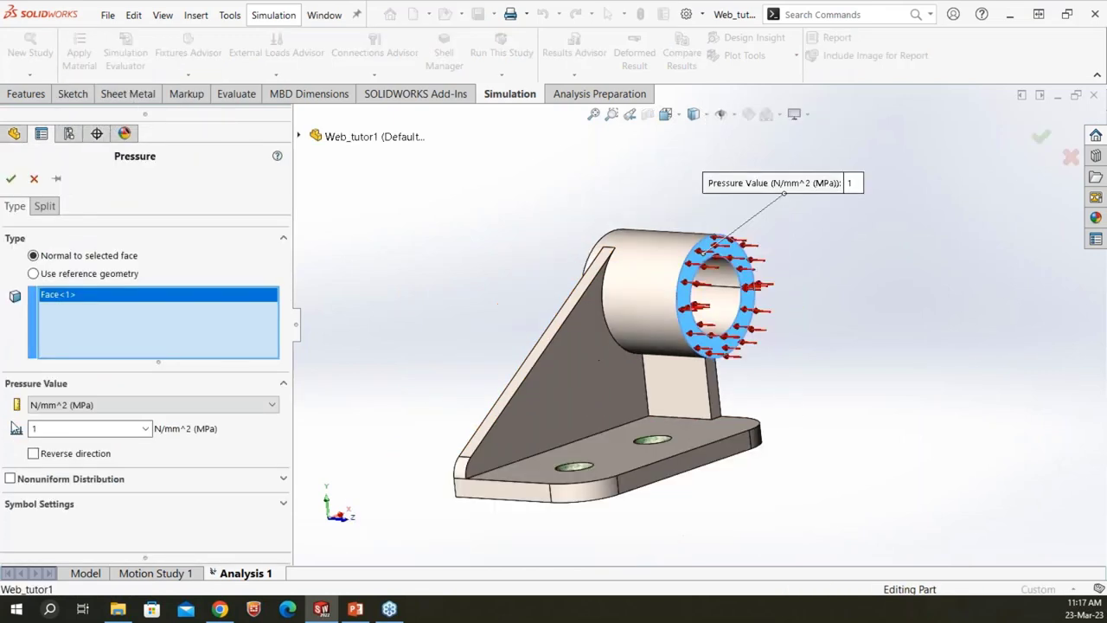
click(74, 405)
click(73, 432)
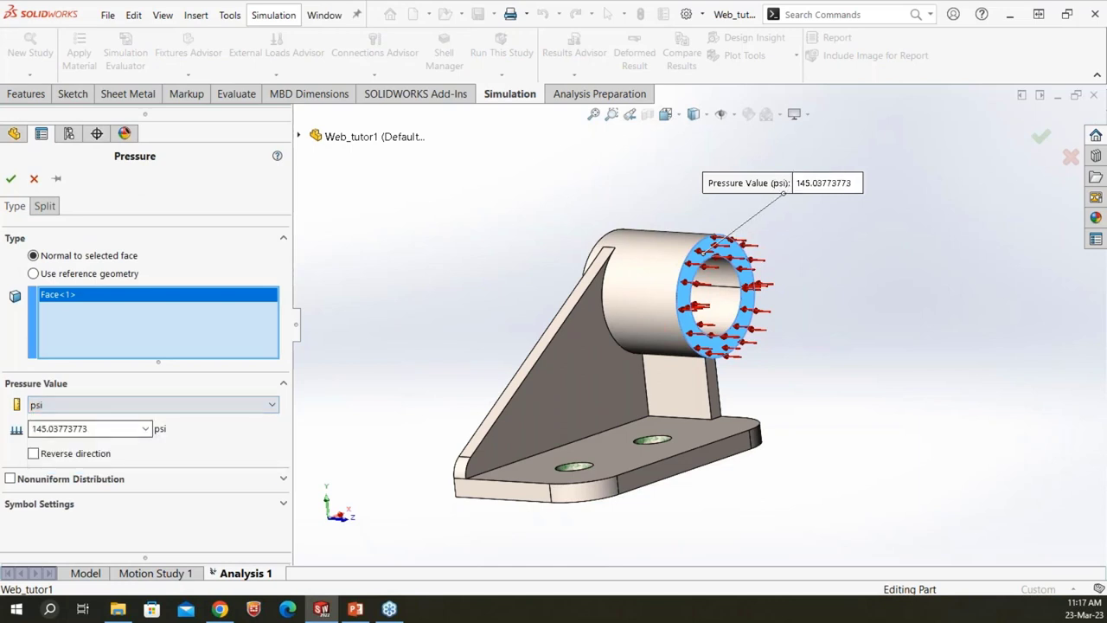
- Set the pressure value to 500 psi and apply the load to the boss's end face
double_click(110, 430)
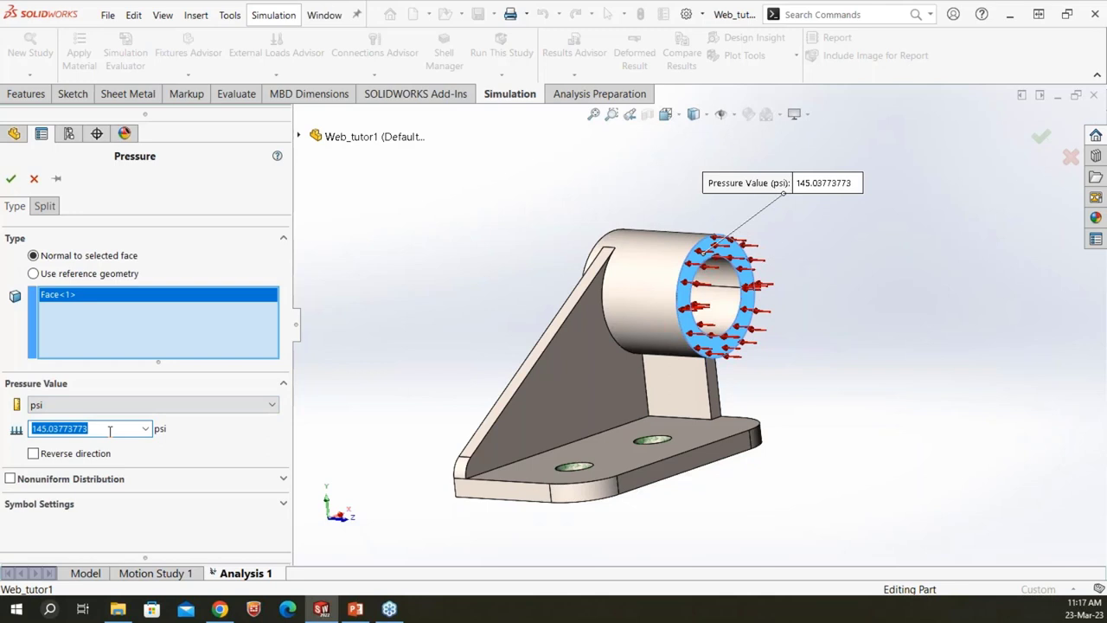
text(1000)
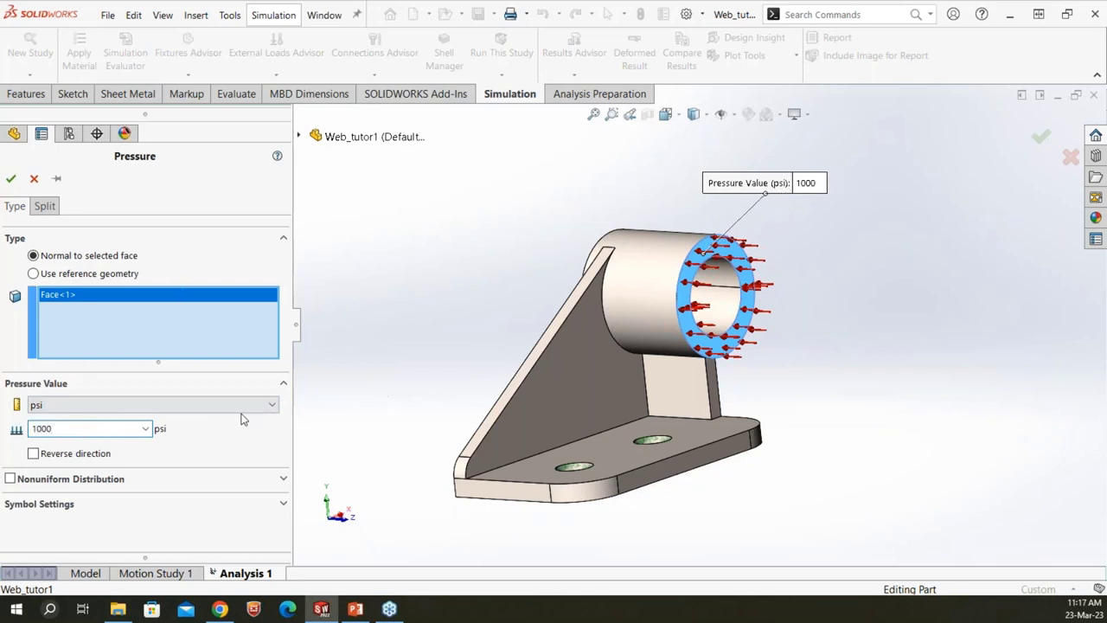
key(BackSpace)
key(BackSpace)
key(BackSpace)
text(500)
click(11, 178)
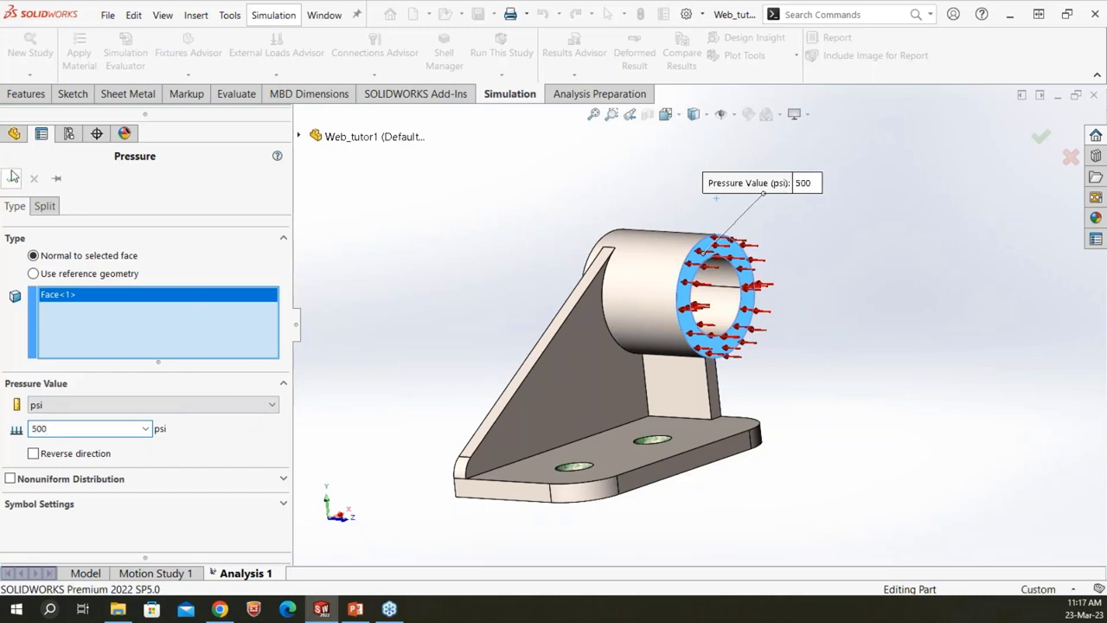
- Open the mesh creation settings for the study
middle_drag(461, 324, 477, 292)
scroll(710, 260, down, 3)
scroll(697, 406, up, 4)
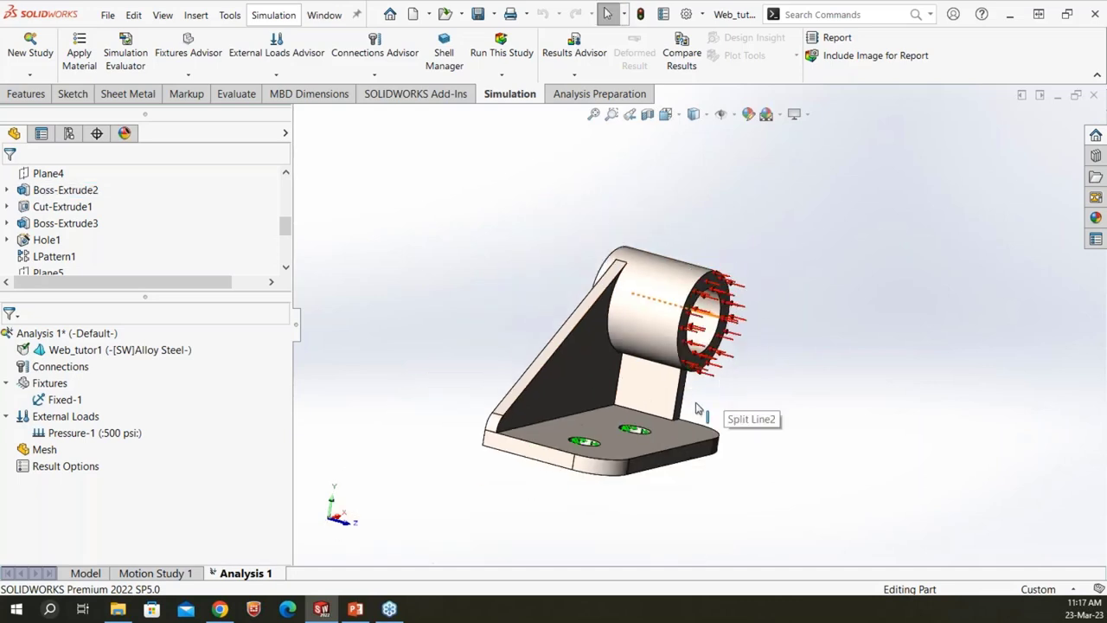
click(45, 451)
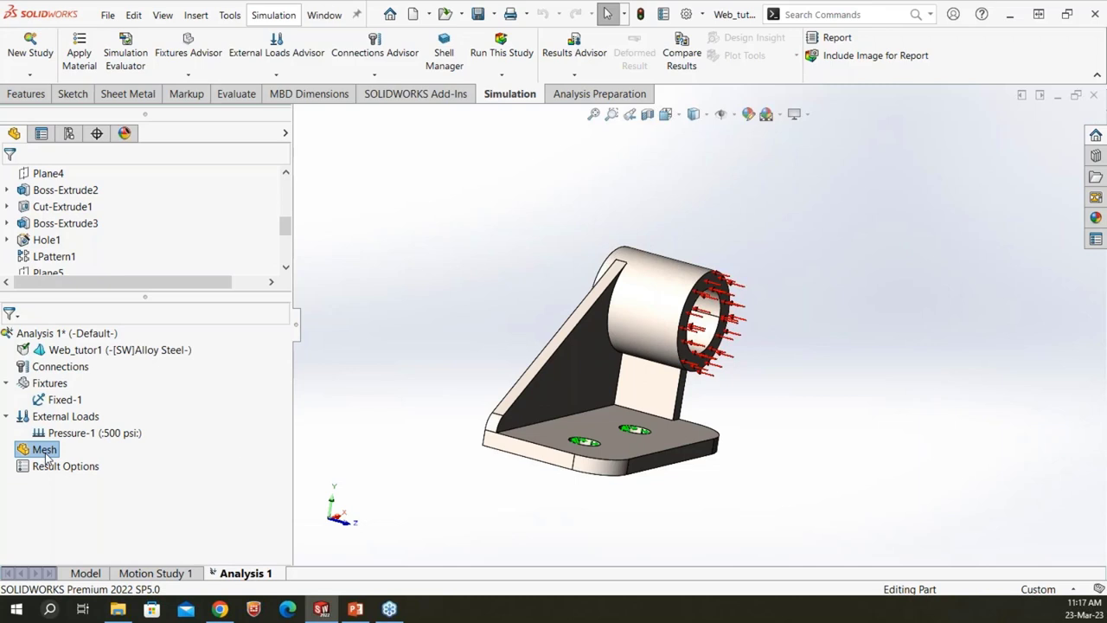
right_click(45, 452)
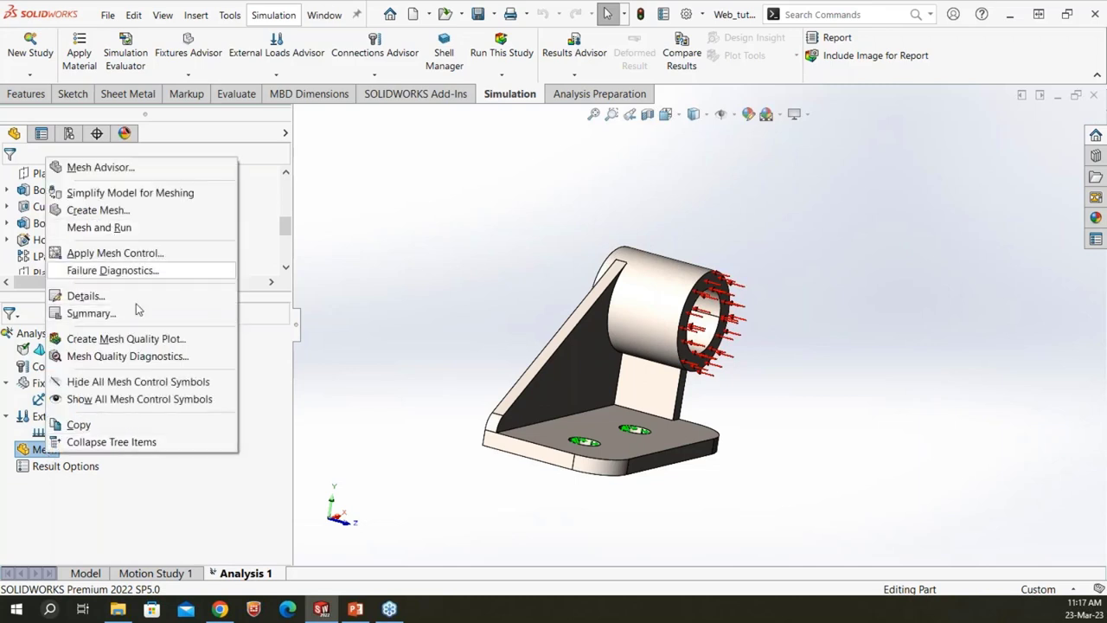
click(358, 487)
right_click(45, 451)
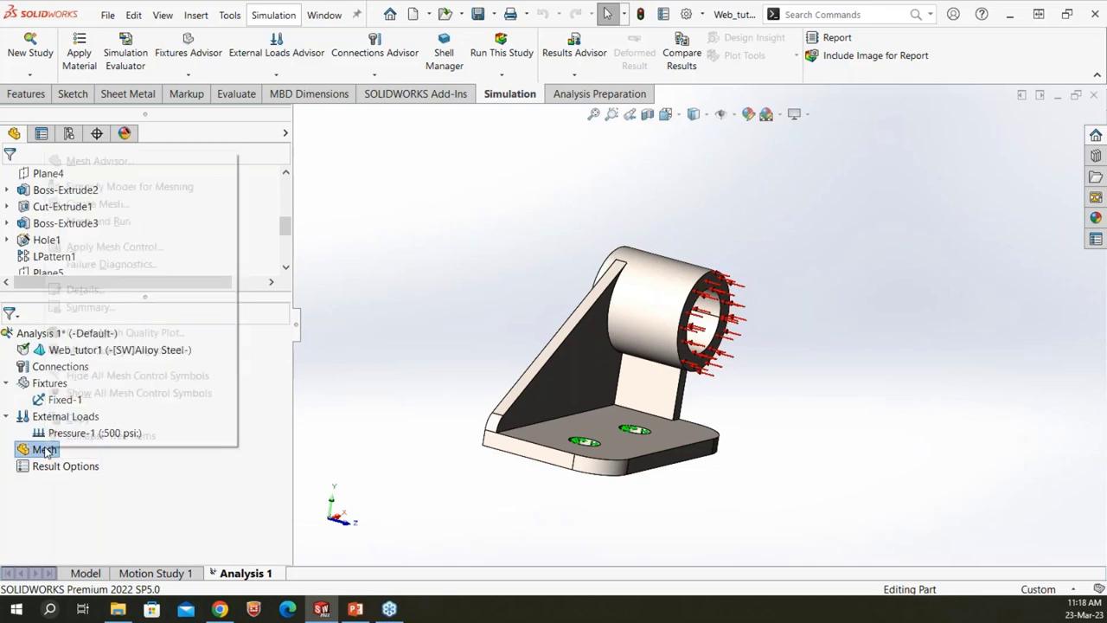
click(99, 204)
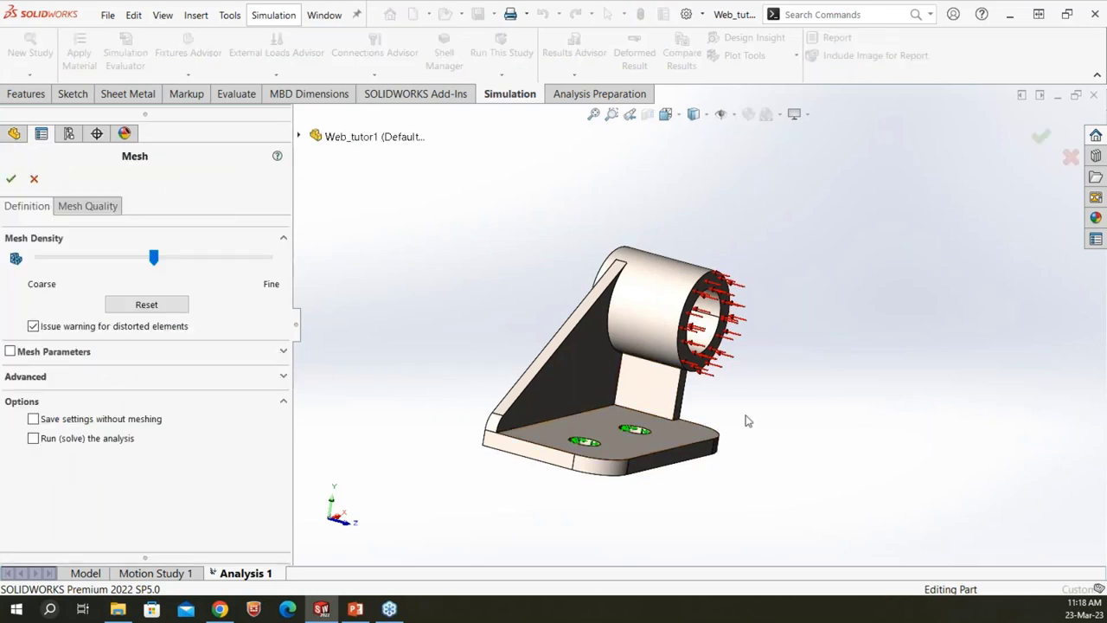
- Check the mesh quality assignment, then mesh the bracket at the default density with high-quality elements
mouse_move(747, 420)
middle_down()
mouse_move(670, 378)
mouse_move(635, 391)
mouse_move(678, 375)
mouse_move(744, 390)
mouse_move(749, 423)
mouse_move(747, 413)
middle_up()
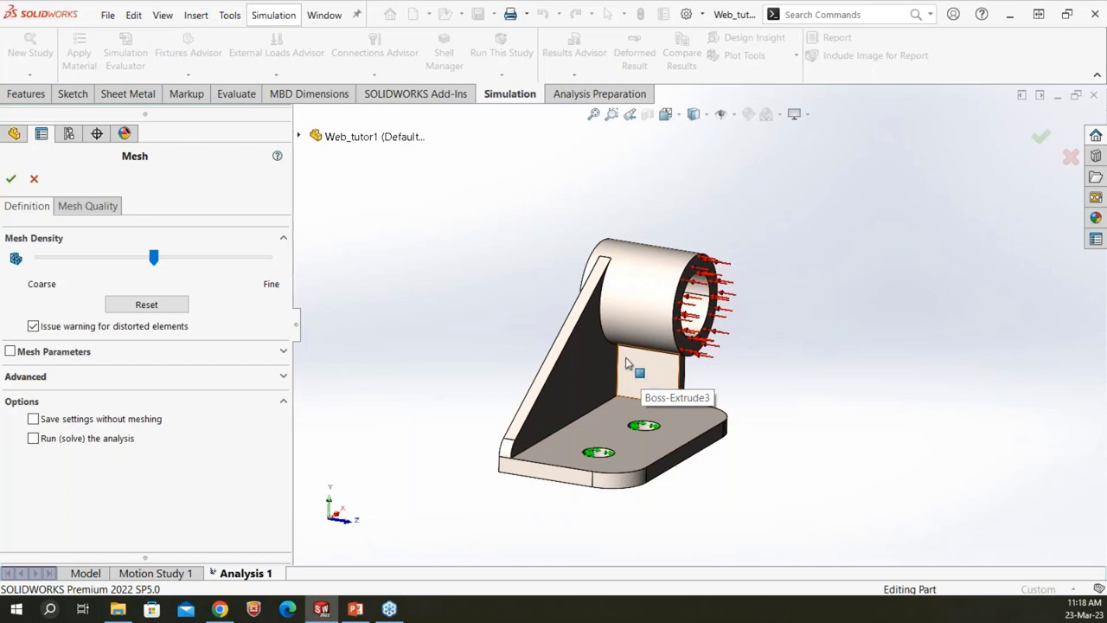
click(76, 210)
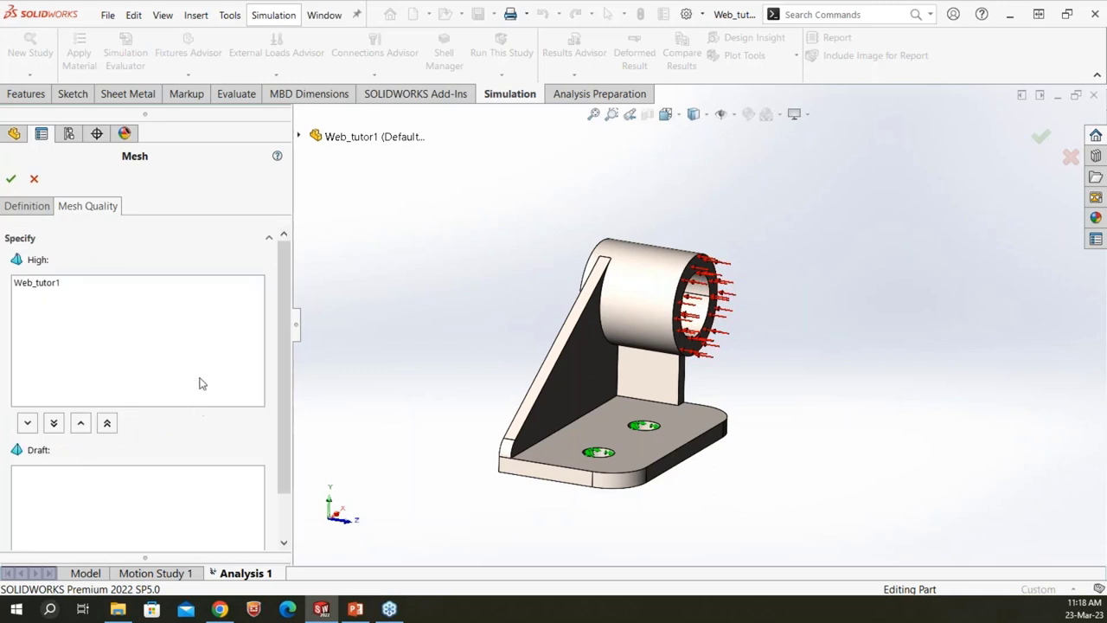
click(31, 208)
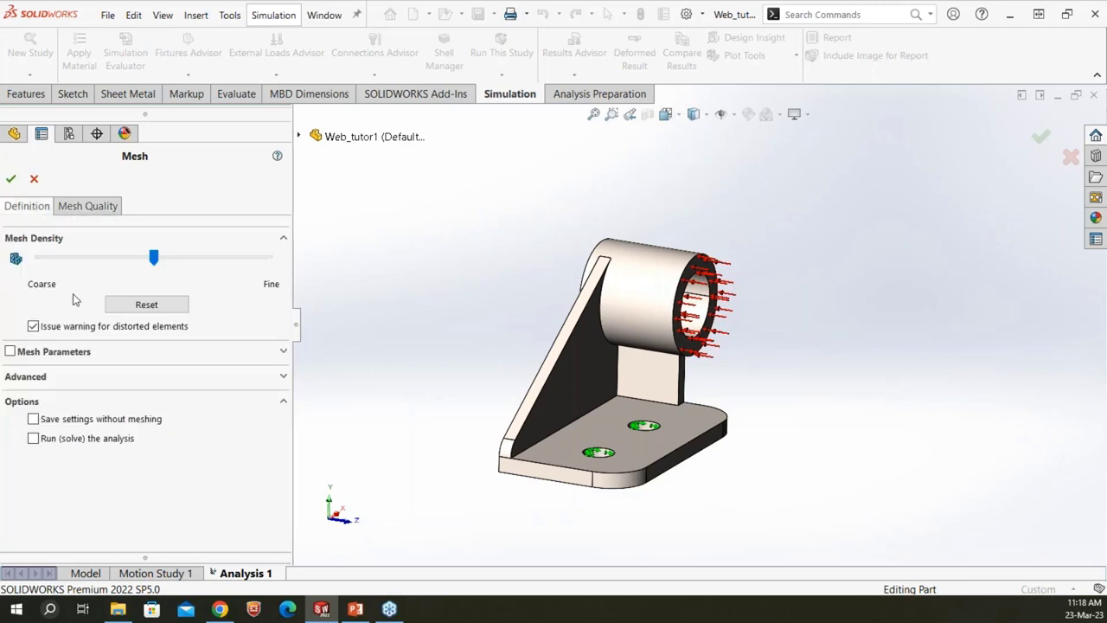
click(10, 178)
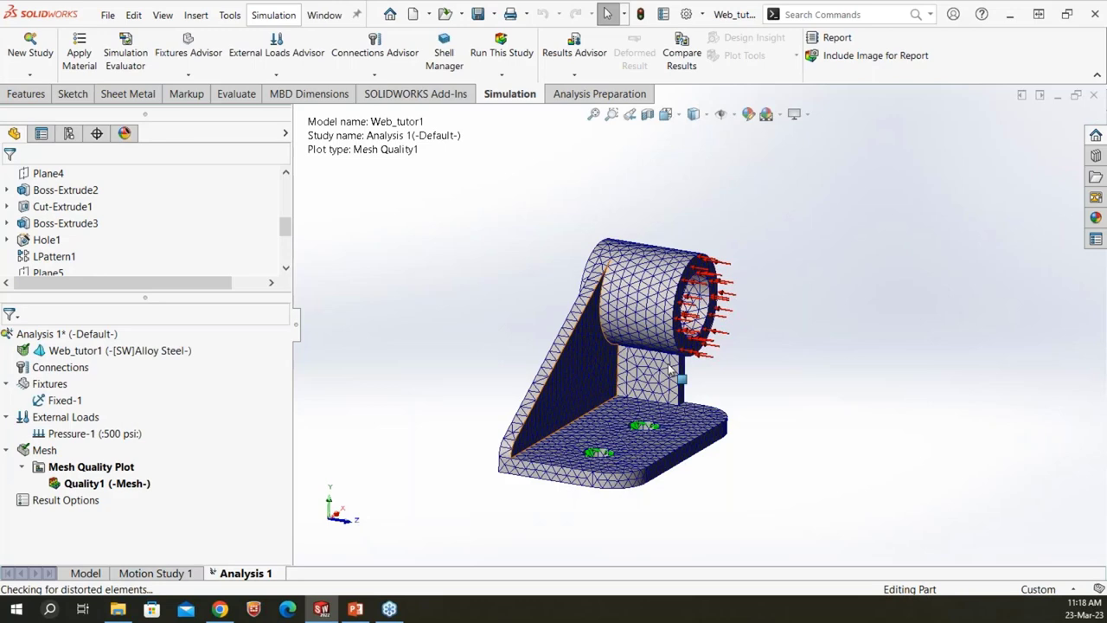
scroll(715, 367, down, 3)
middle_drag(716, 366, 609, 15)
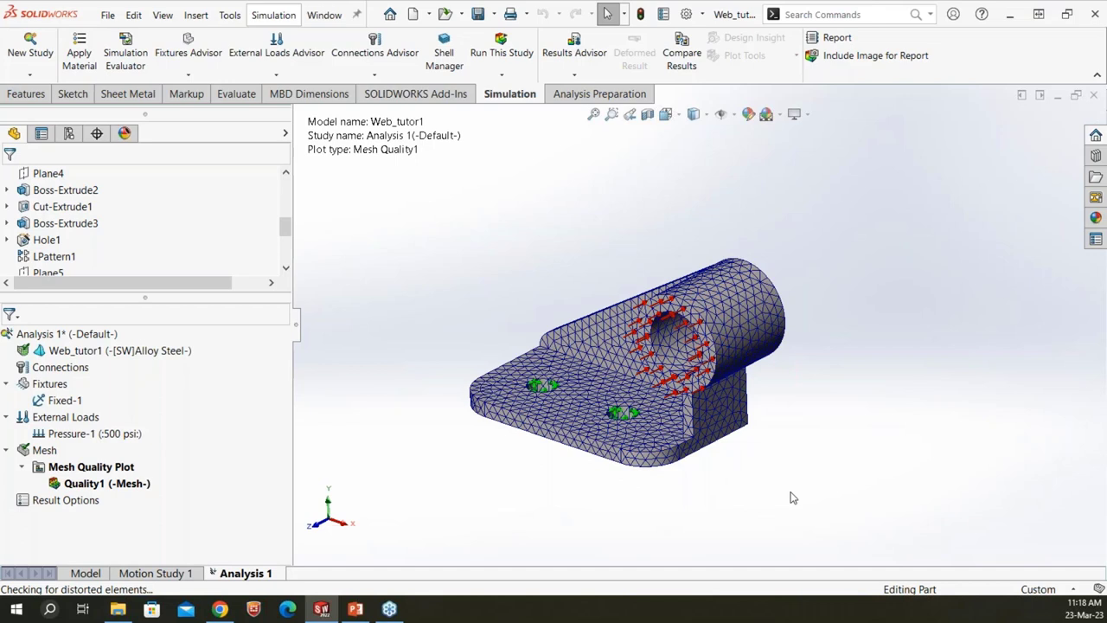
- Start a mesh quality plot that displays the aspect ratio, with floating as the legend's number format
right_click(45, 449)
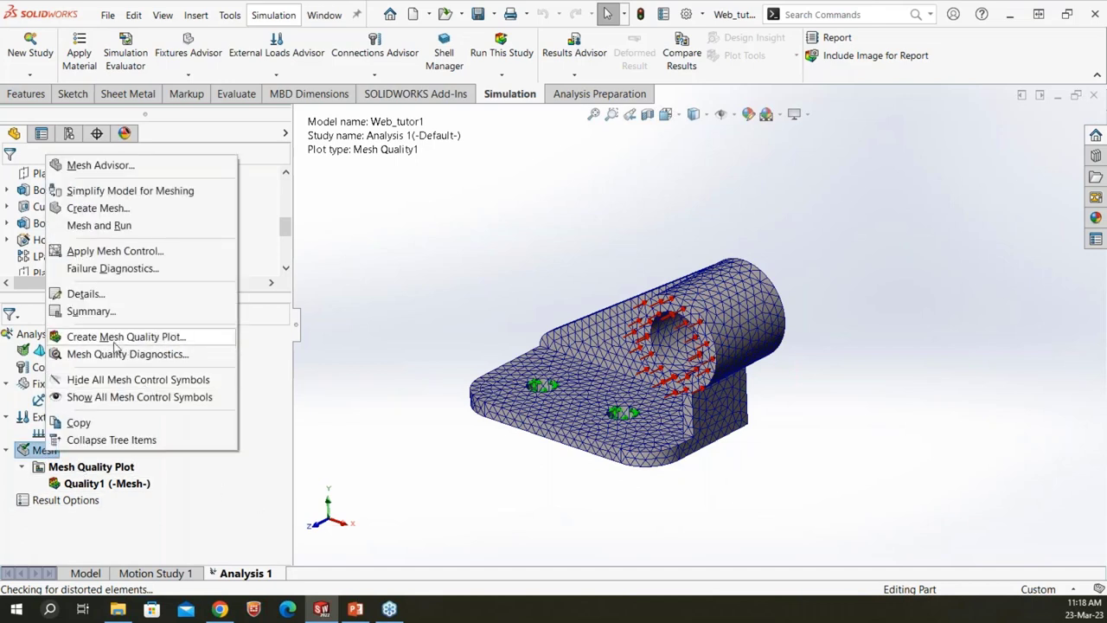
click(110, 339)
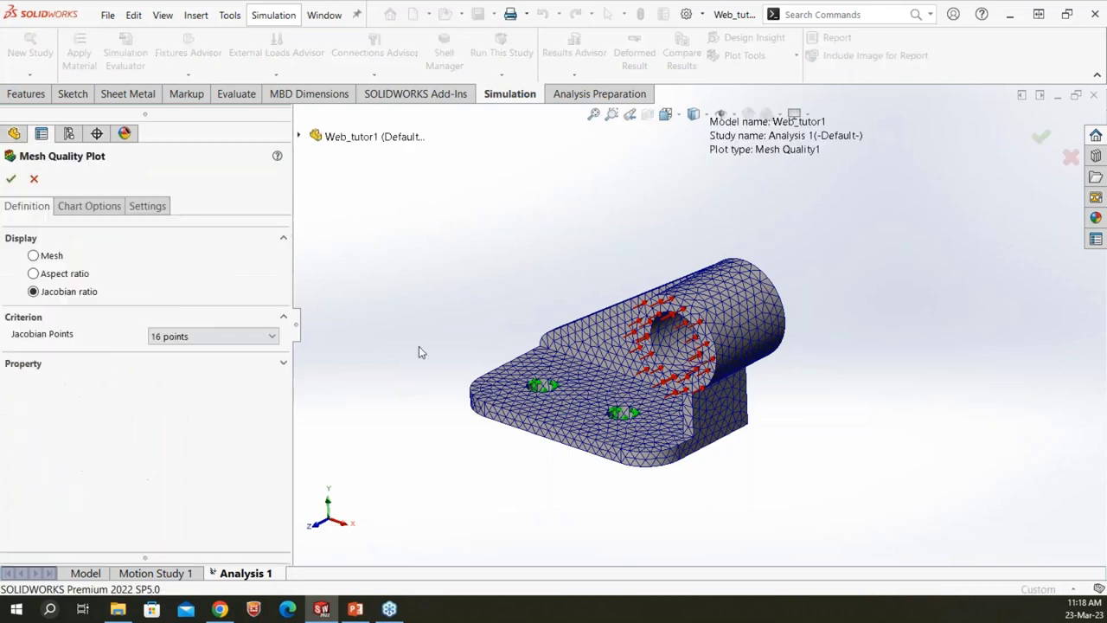
click(35, 274)
click(89, 207)
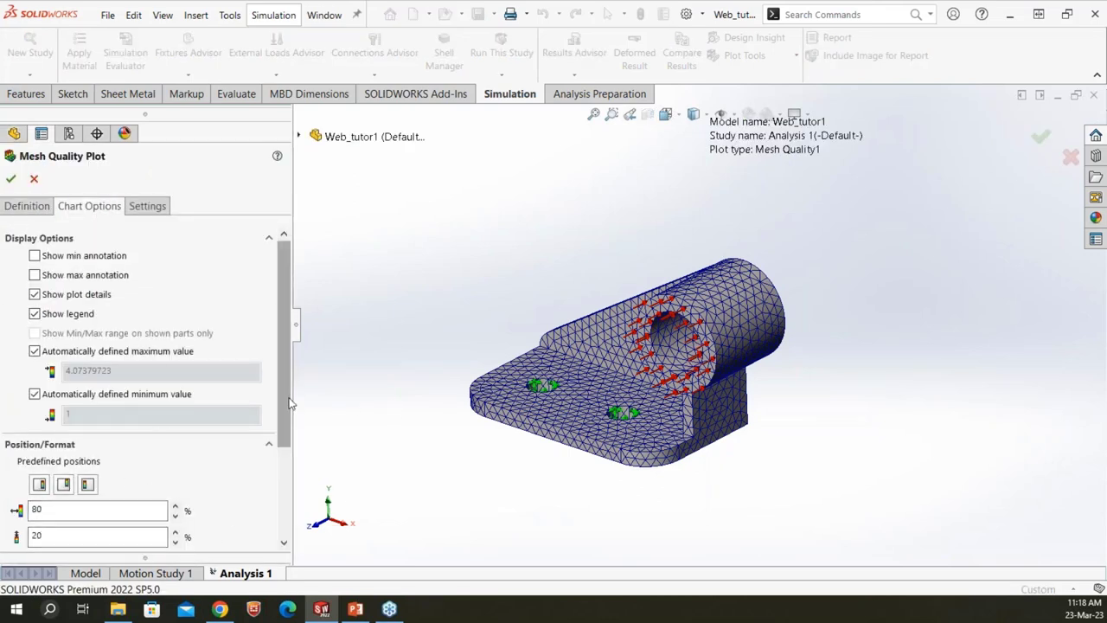
drag(285, 346, 285, 425)
click(74, 465)
click(63, 492)
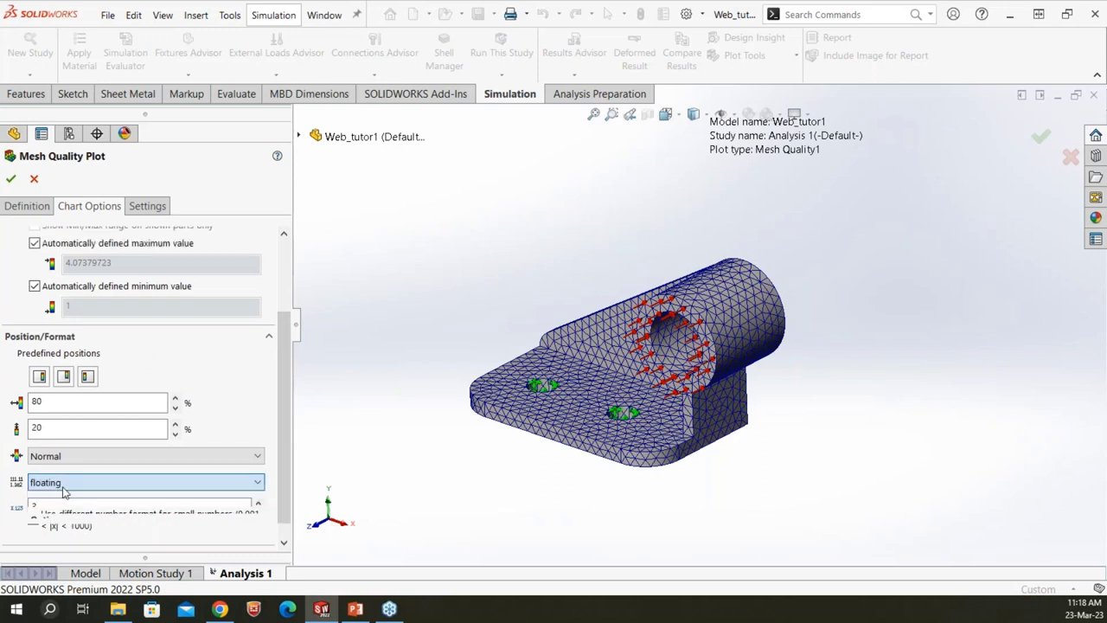
- Set the aspect ratio plot's boundary option to Mesh and generate the plot
click(148, 206)
click(54, 303)
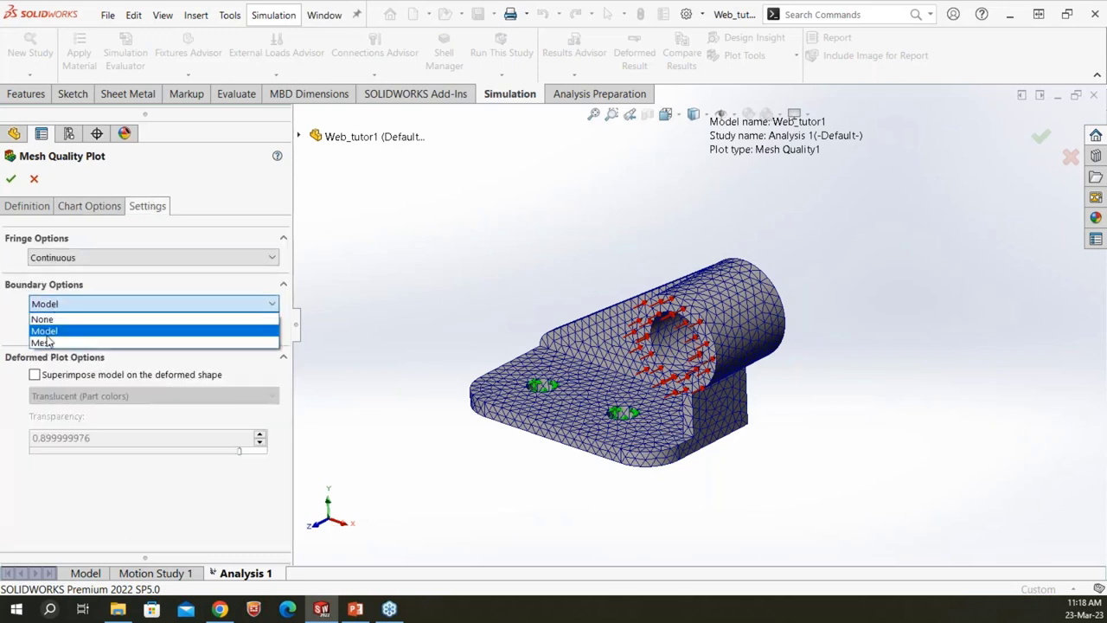
click(43, 335)
click(11, 180)
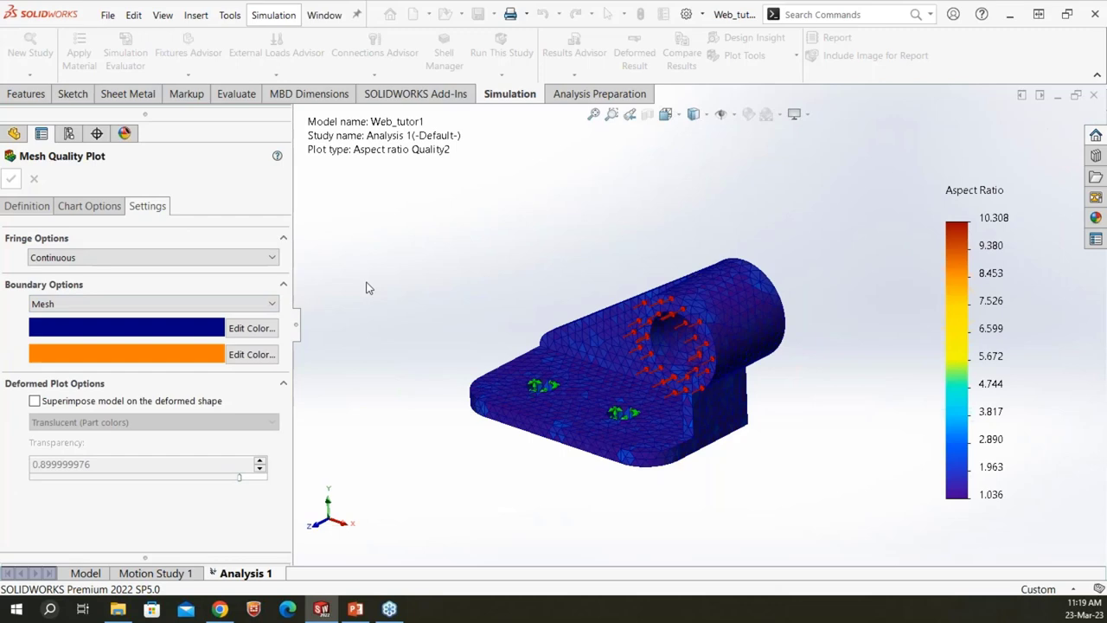
middle_drag(663, 341, 736, 394)
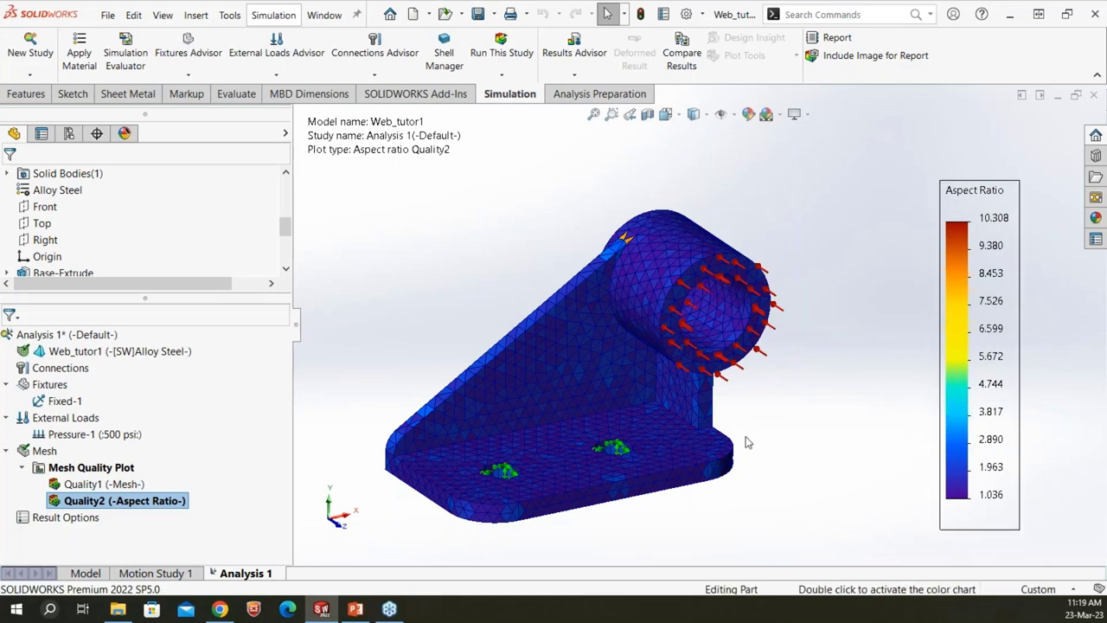
- Open the mesh details, enlarge the report to show every row, and review the percentages of elements by aspect ratio
right_click(45, 451)
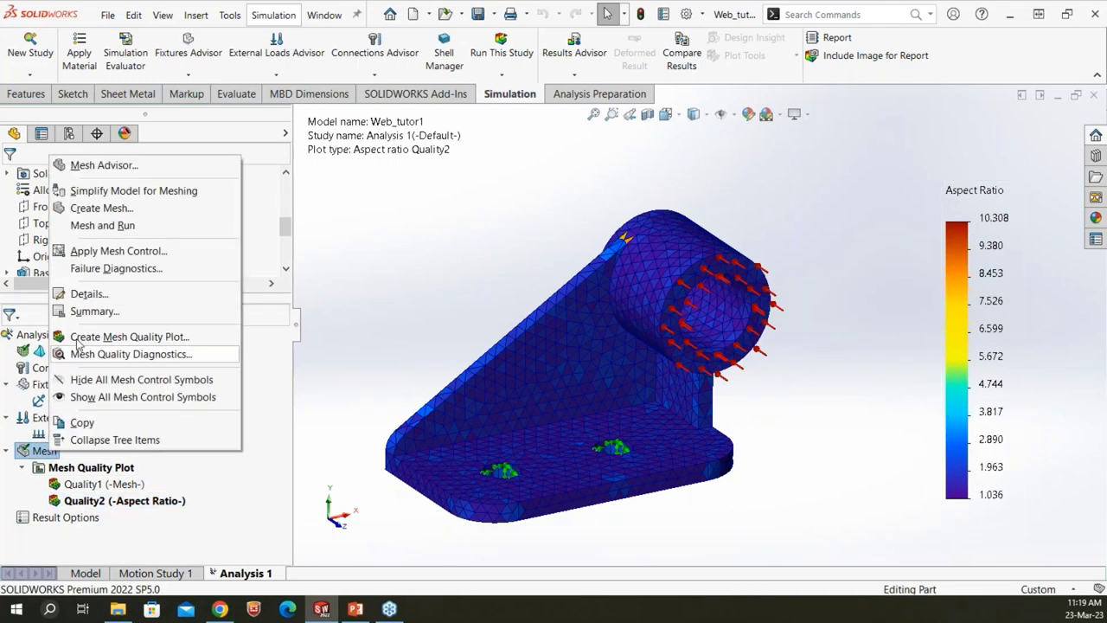
click(91, 294)
drag(126, 22, 451, 116)
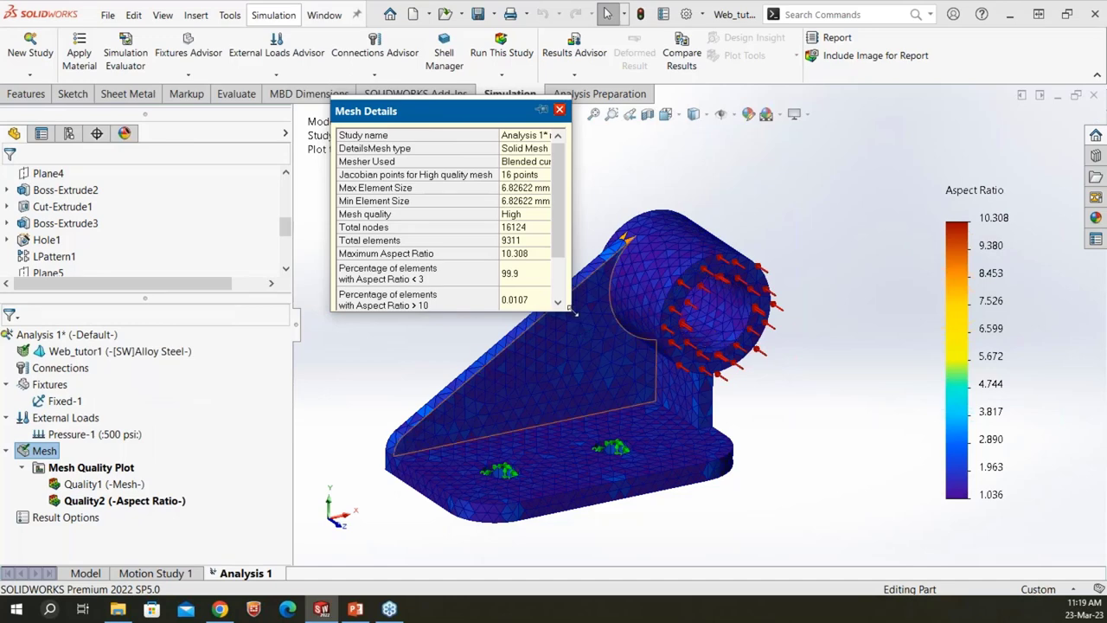
drag(571, 310, 760, 400)
click(392, 306)
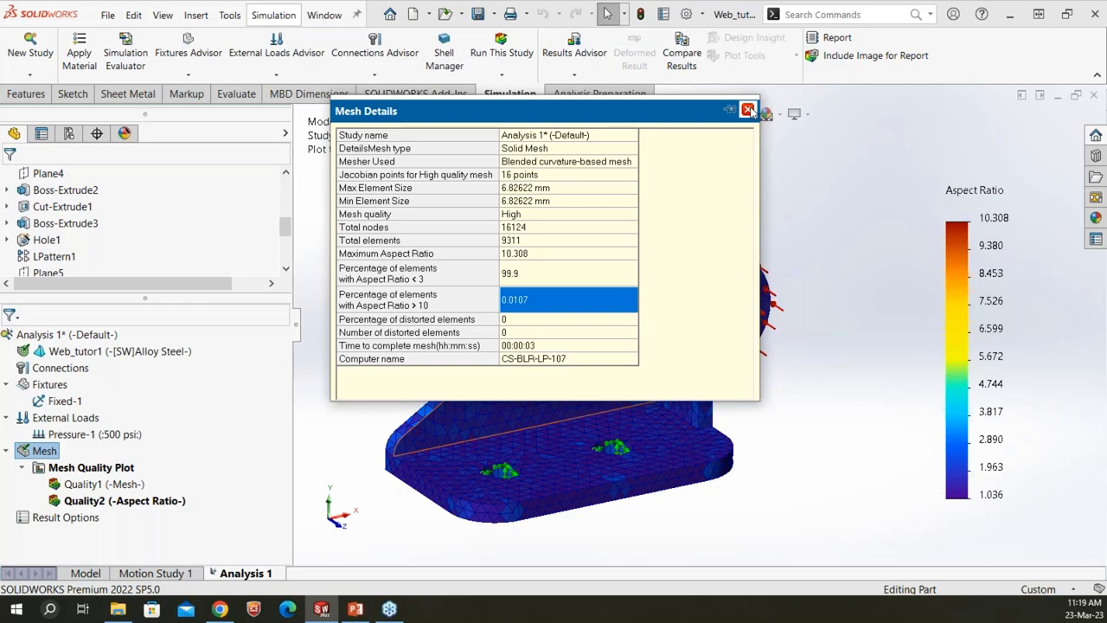
click(571, 270)
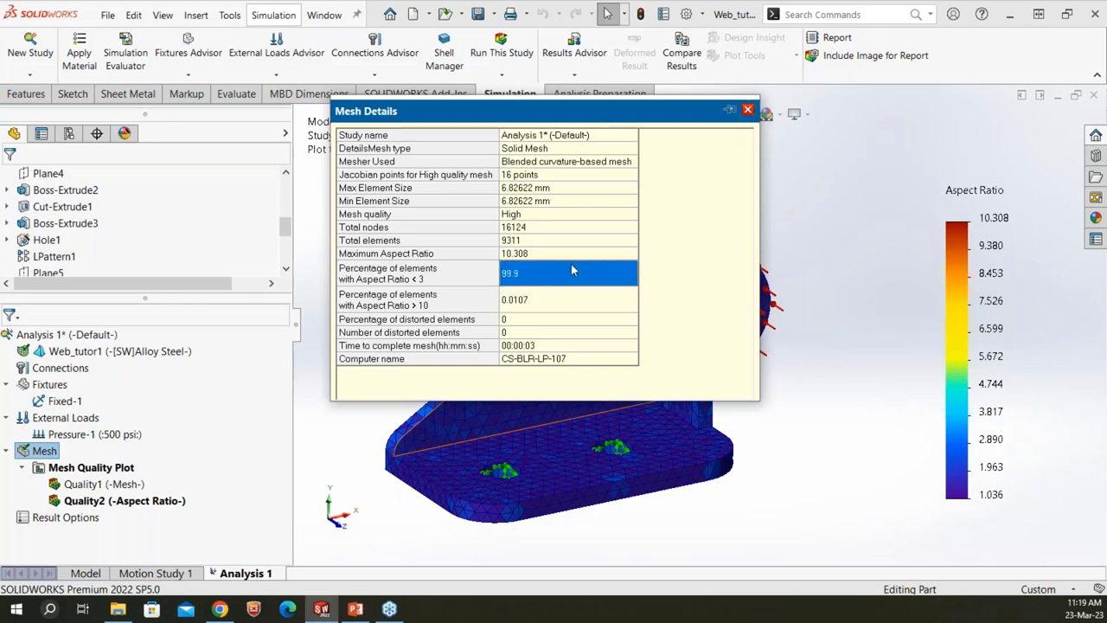
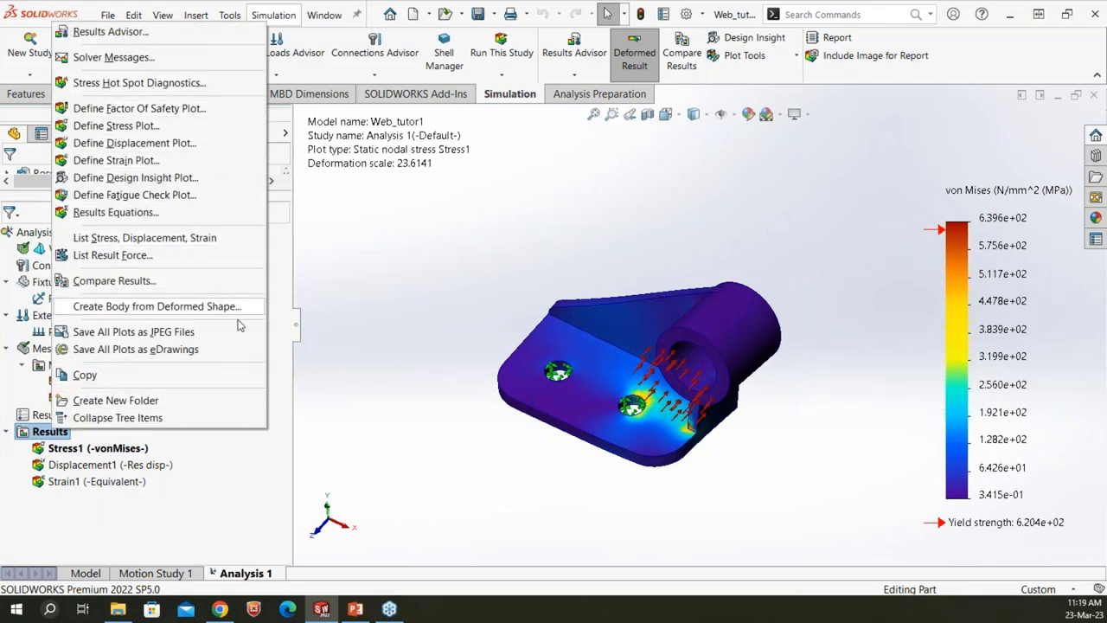
- Change the von Mises stress plot's legend to the floating number format
click(350, 402)
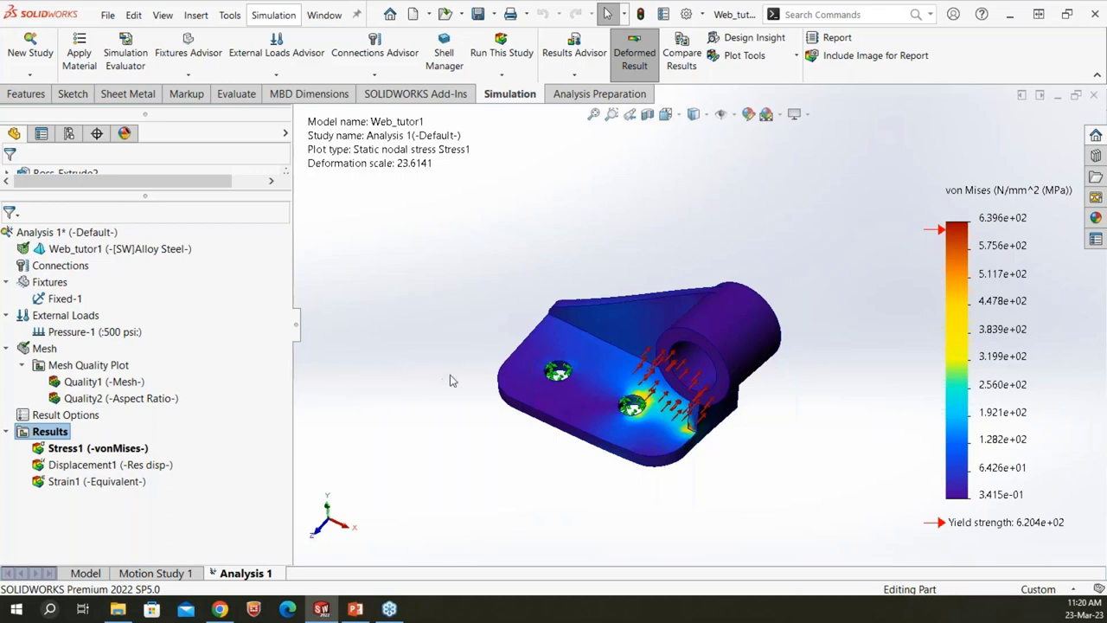
right_click(77, 450)
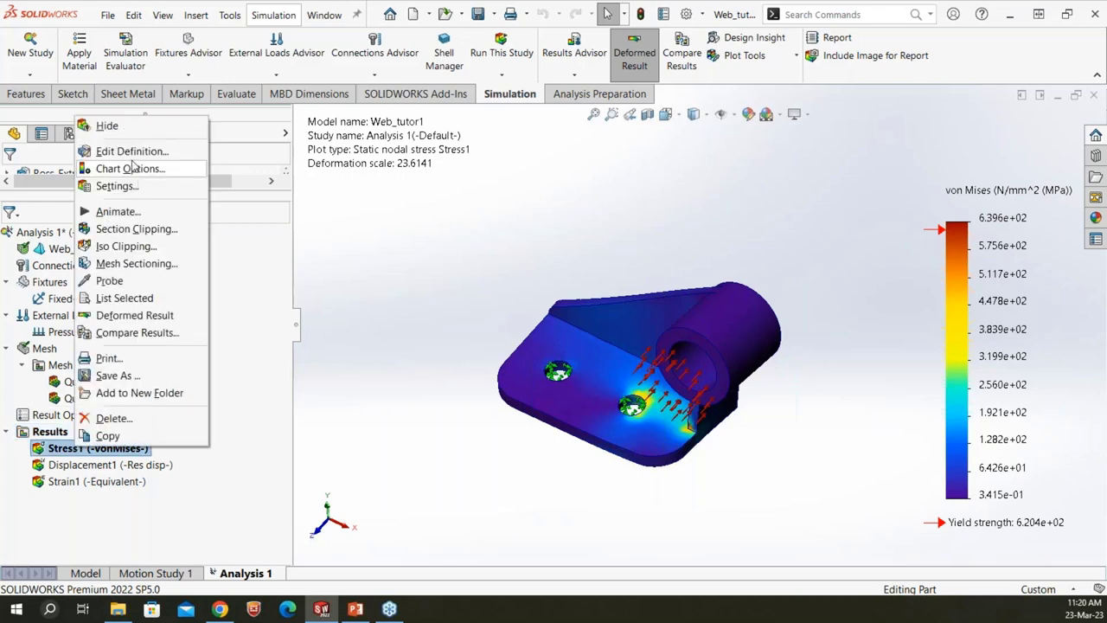
click(117, 151)
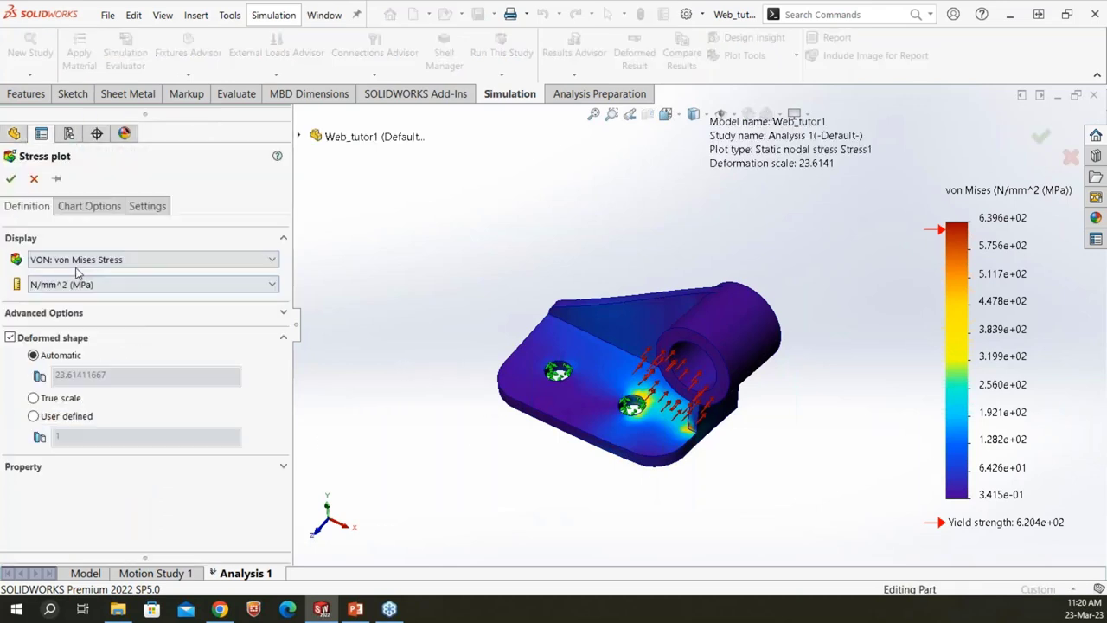
click(89, 206)
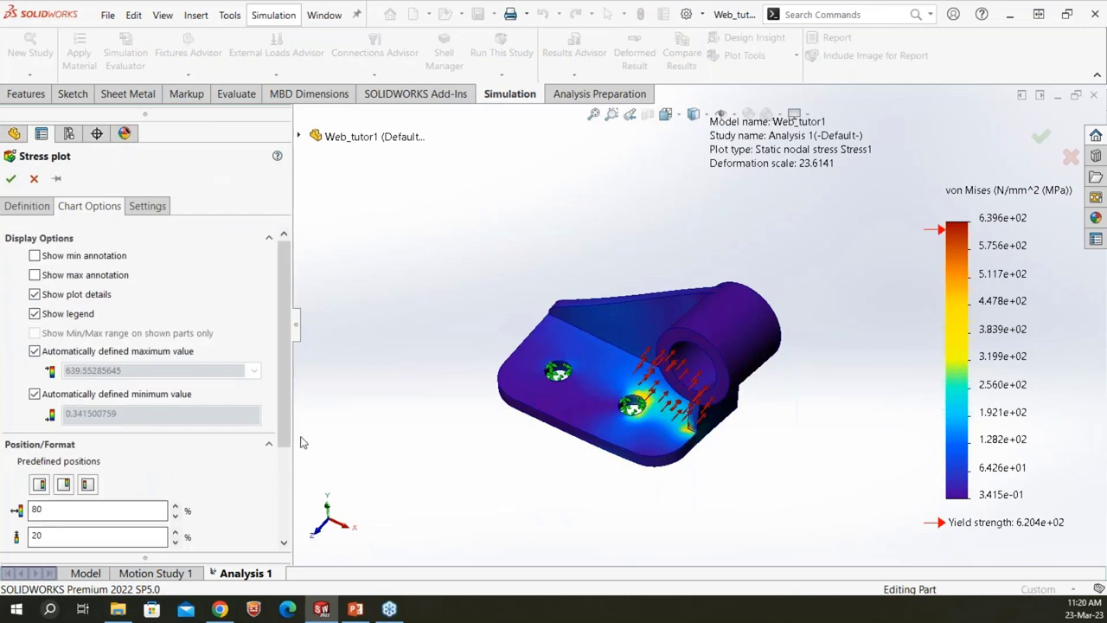
scroll(259, 433, down, 3)
click(101, 451)
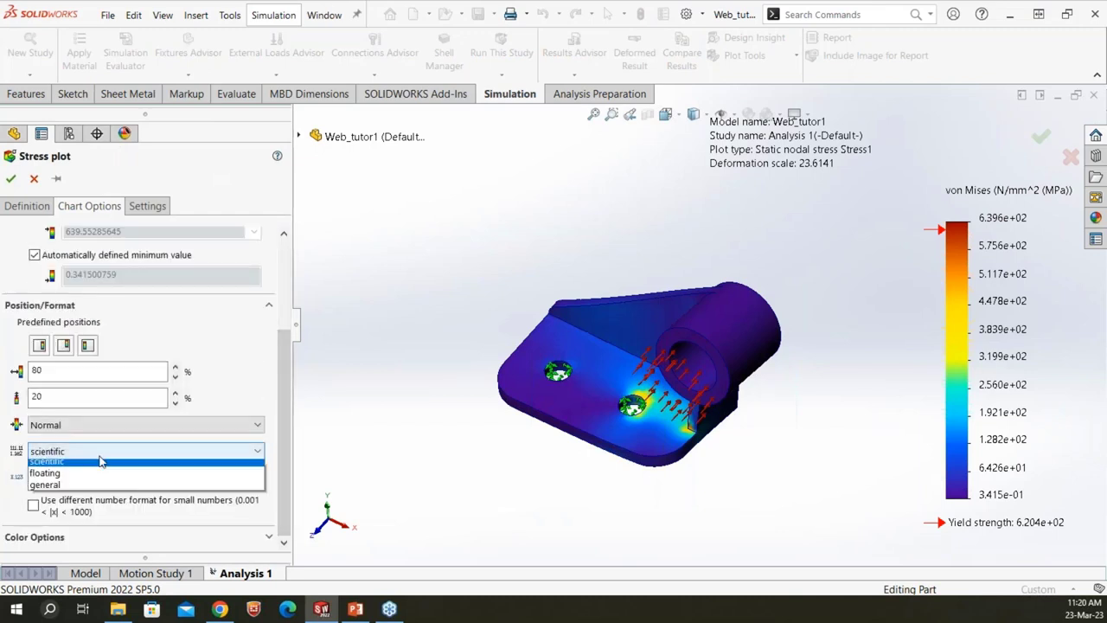
click(52, 473)
click(13, 180)
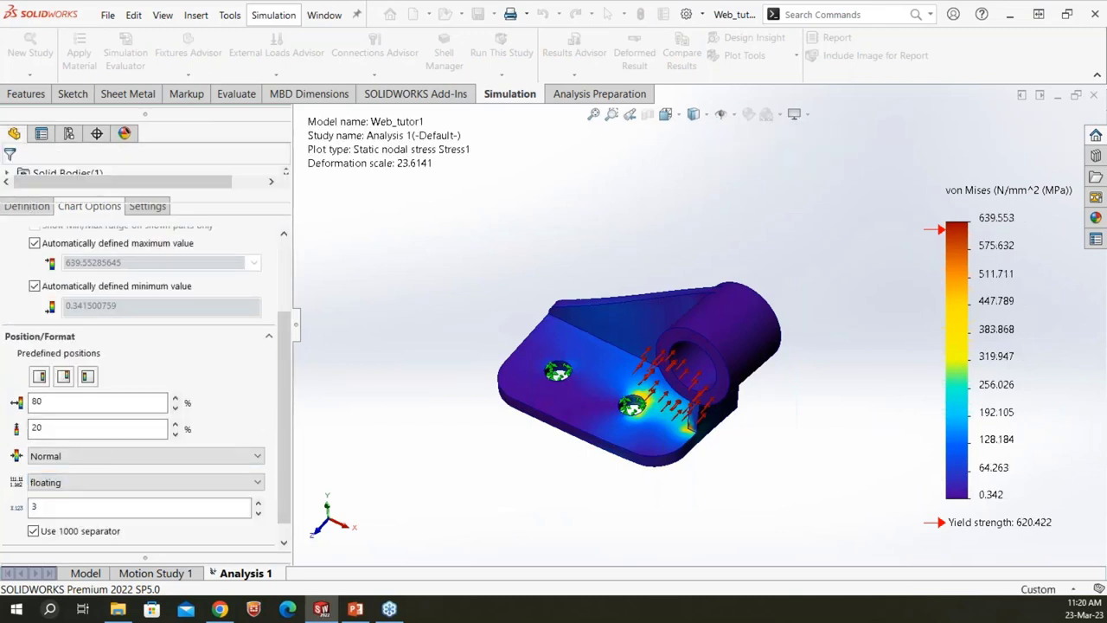
- Mark the location of the maximum von Mises stress on the bracket in isometric view and examine it up close
middle_drag(821, 435, 757, 362)
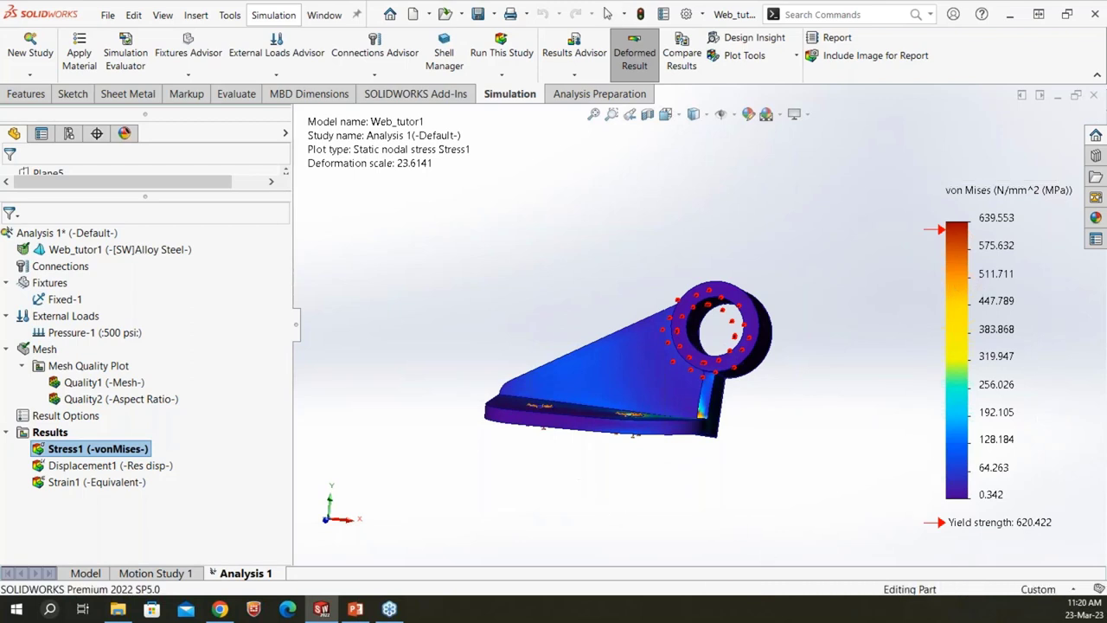
key(ctrl+7)
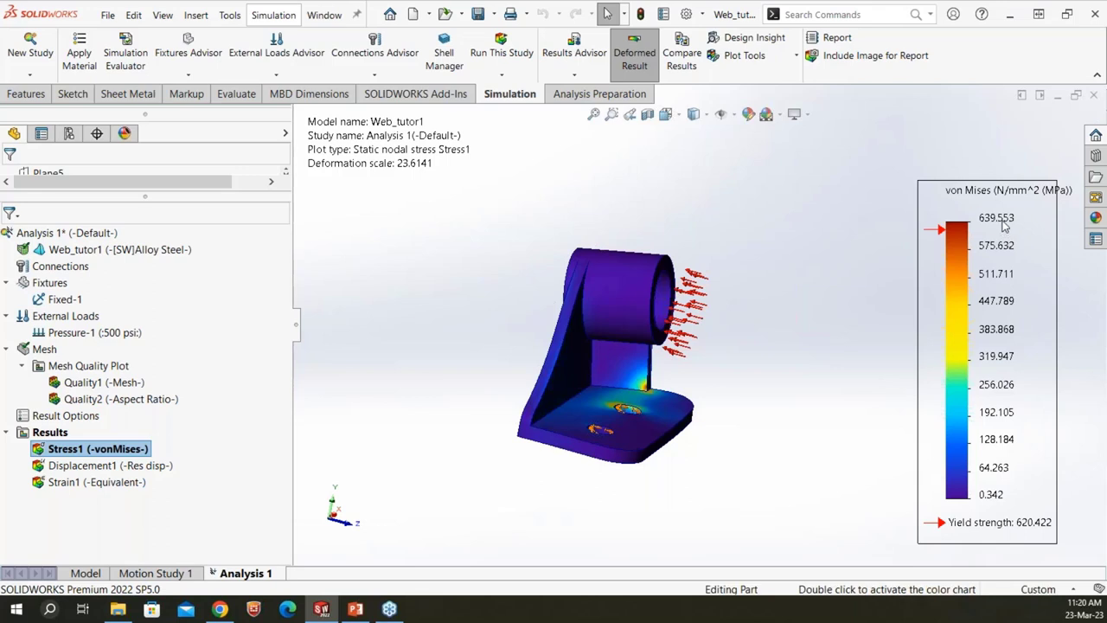
double_click(999, 219)
click(1041, 221)
scroll(688, 413, up, 2)
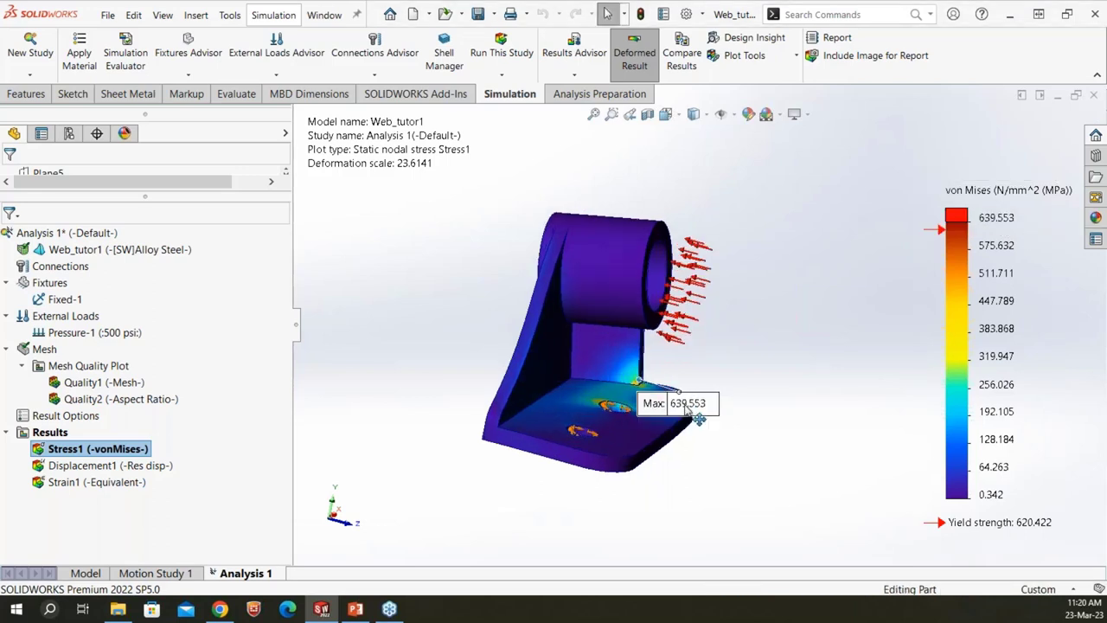
scroll(688, 413, up, 5)
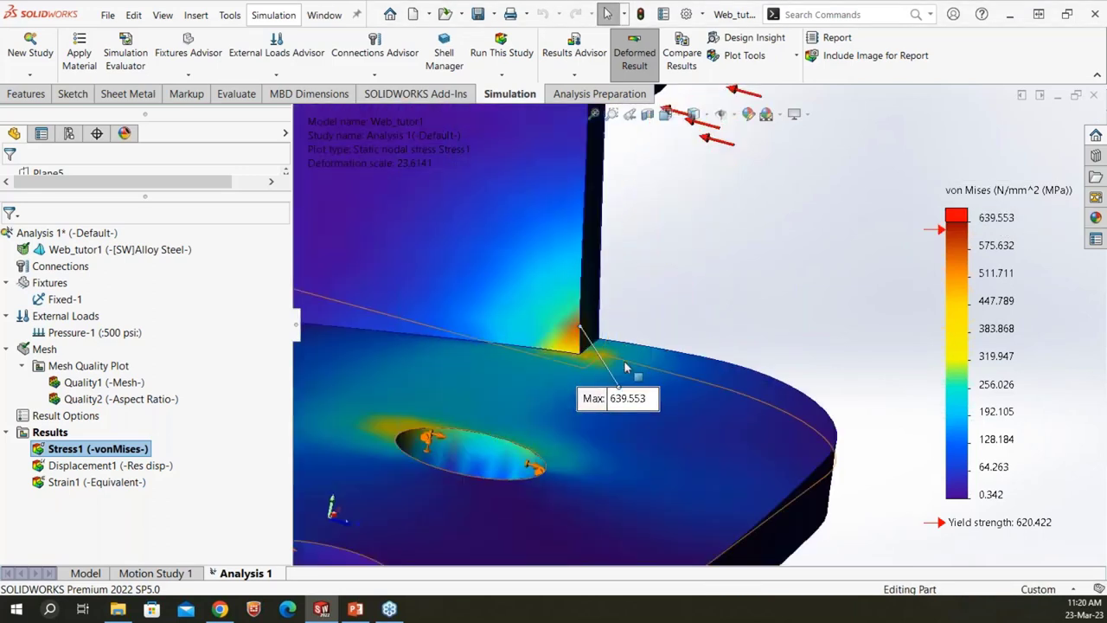
- Show the resultant displacement plot and set its legend to the floating number format
double_click(110, 466)
right_click(109, 468)
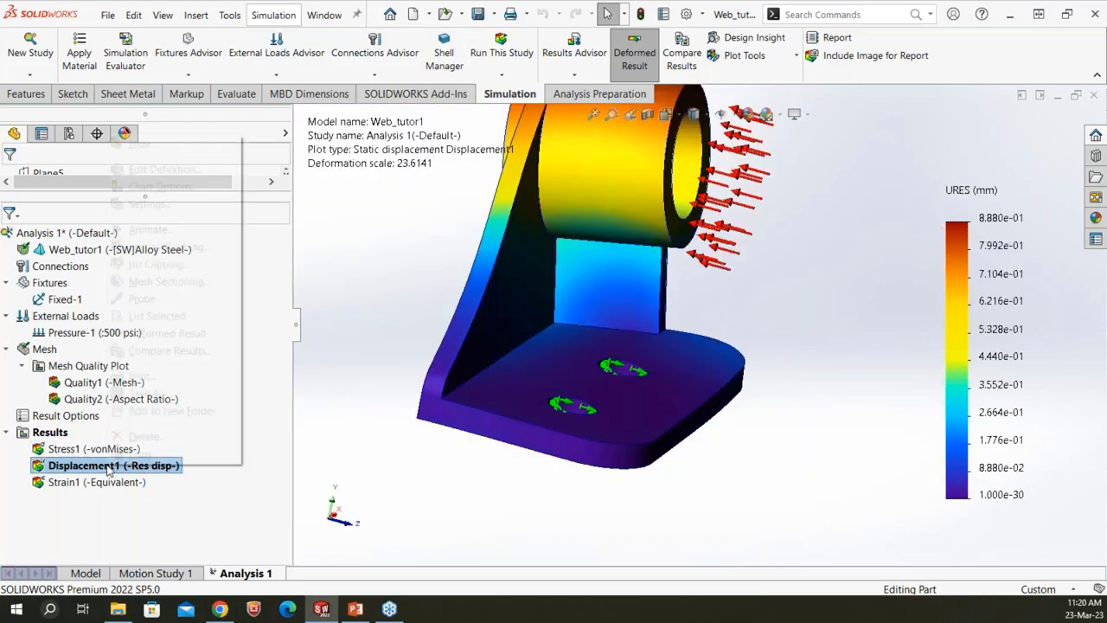
click(124, 171)
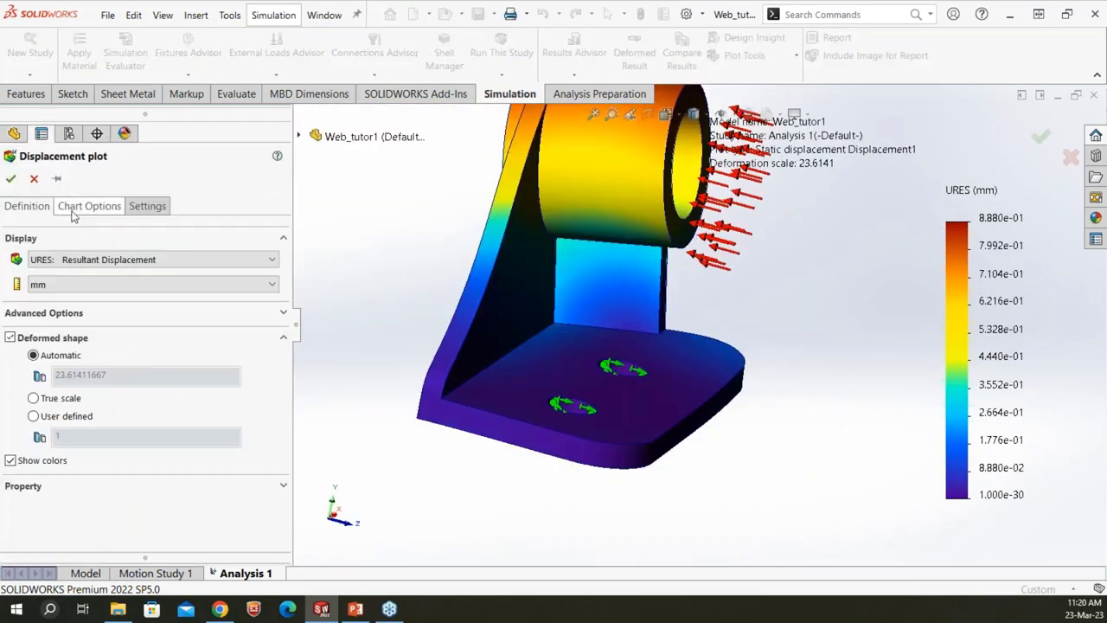
click(84, 207)
scroll(285, 346, down, 3)
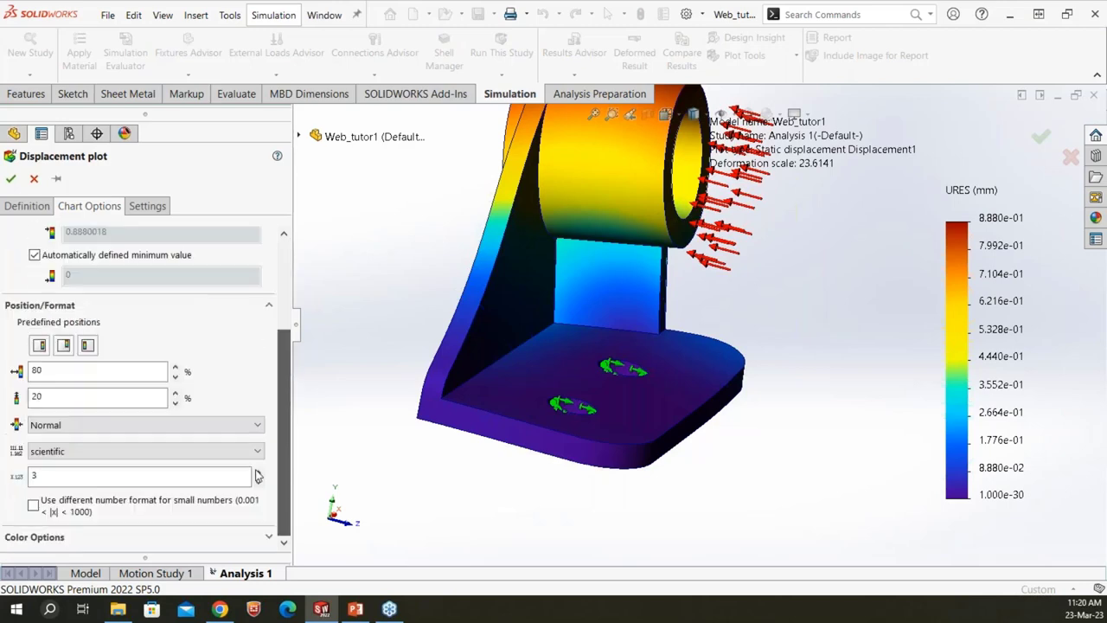
click(113, 451)
click(96, 477)
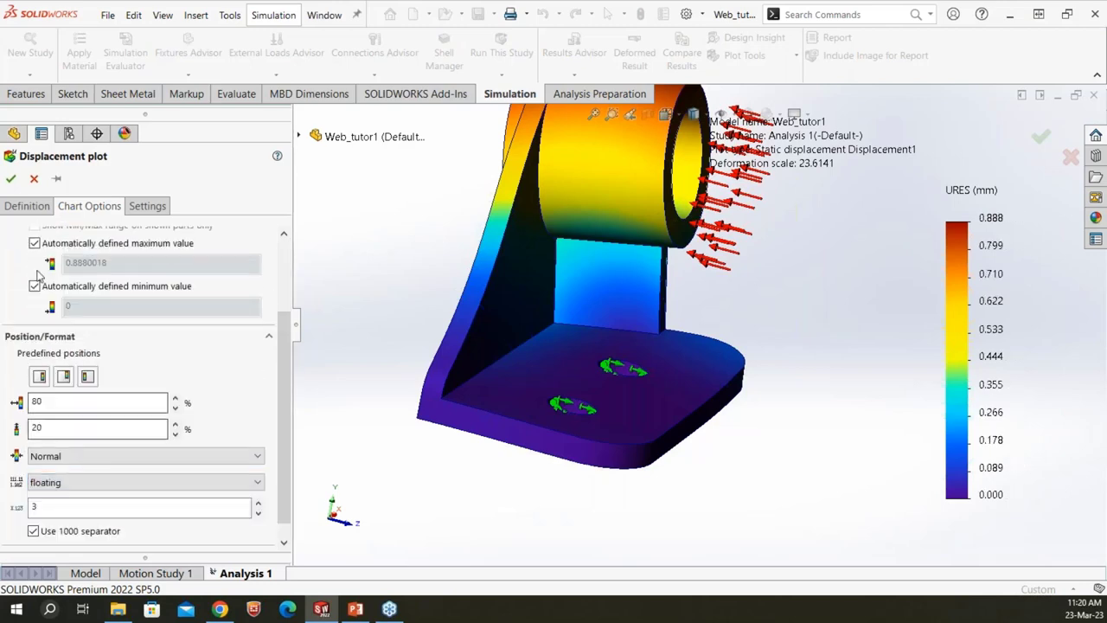
click(11, 178)
- Animate the resultant displacement plot with the bracket in isometric view
middle_drag(640, 363, 586, 433)
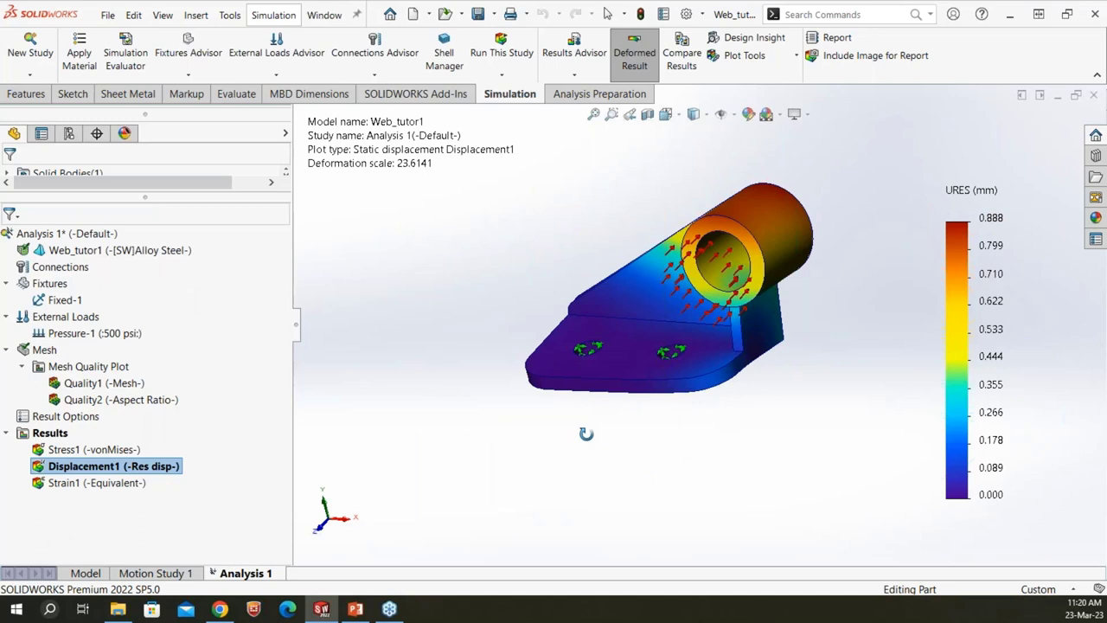
key(ctrl+7)
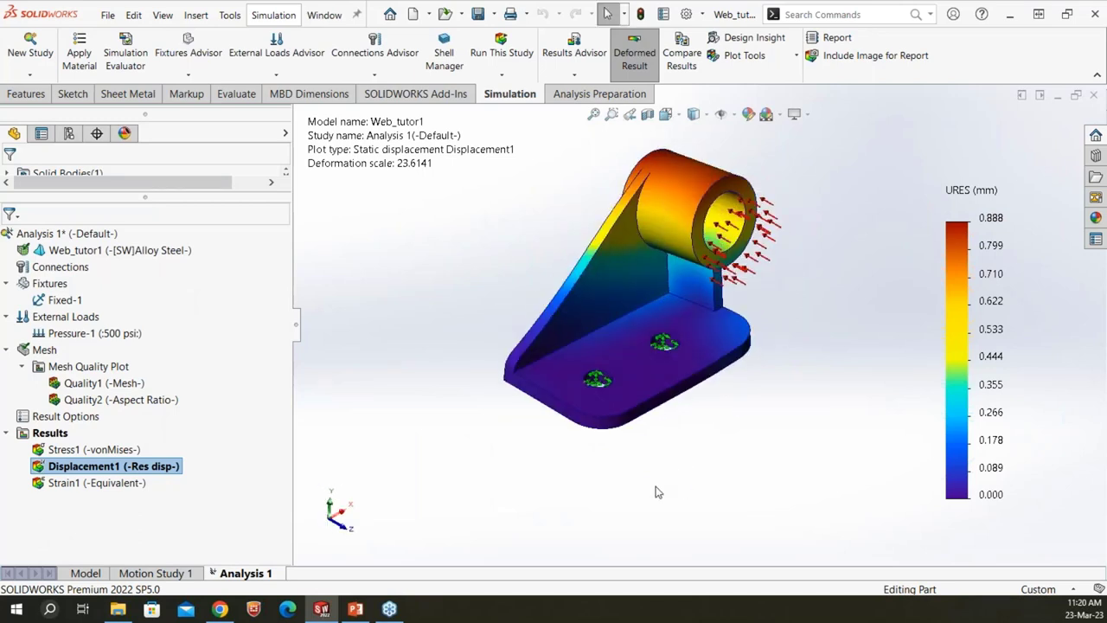
right_click(131, 467)
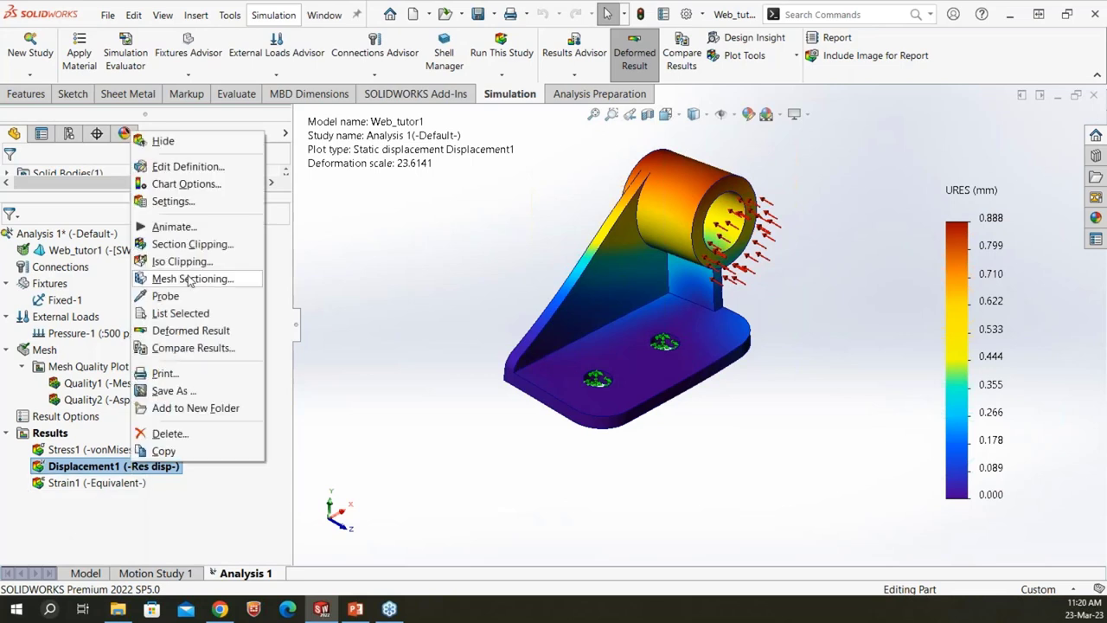
click(173, 227)
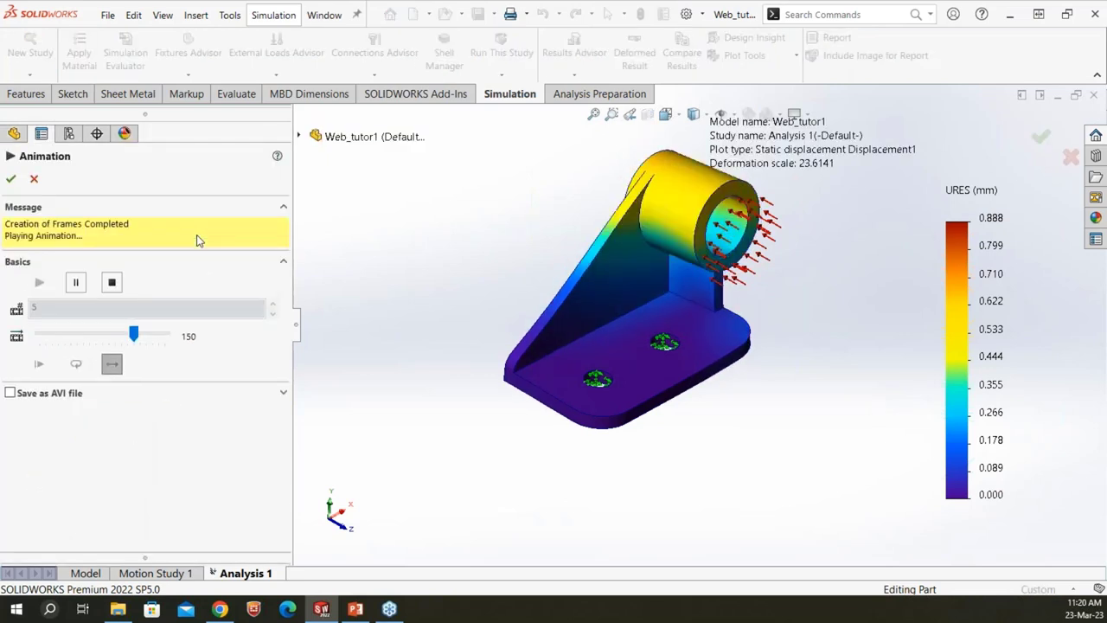
- End the displacement animation and return to the static displacement plot
click(35, 180)
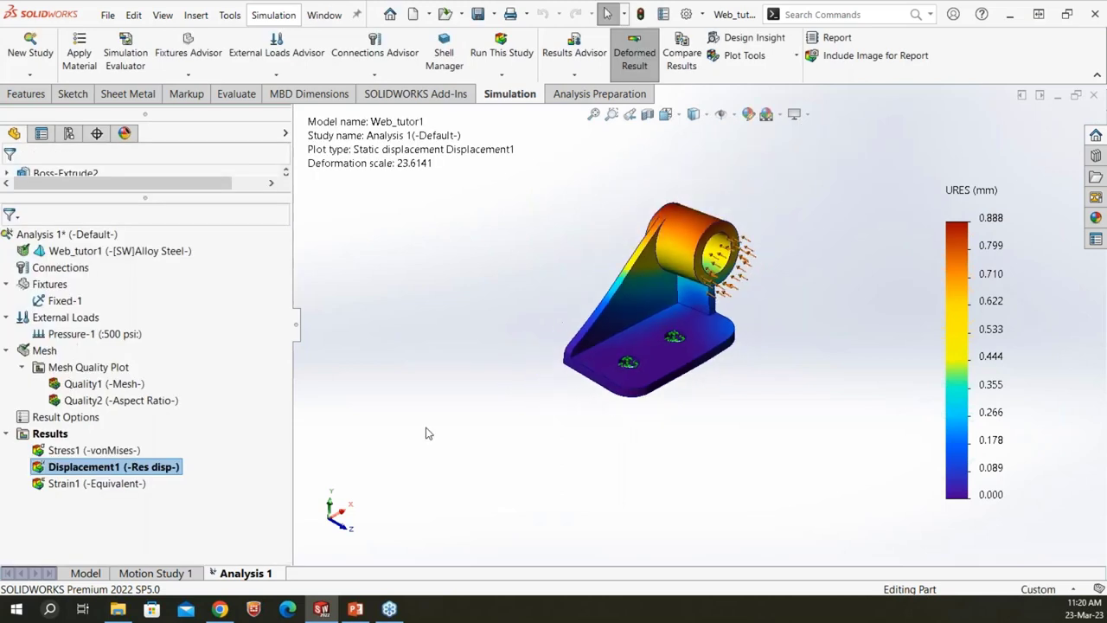
middle_drag(425, 435, 445, 451)
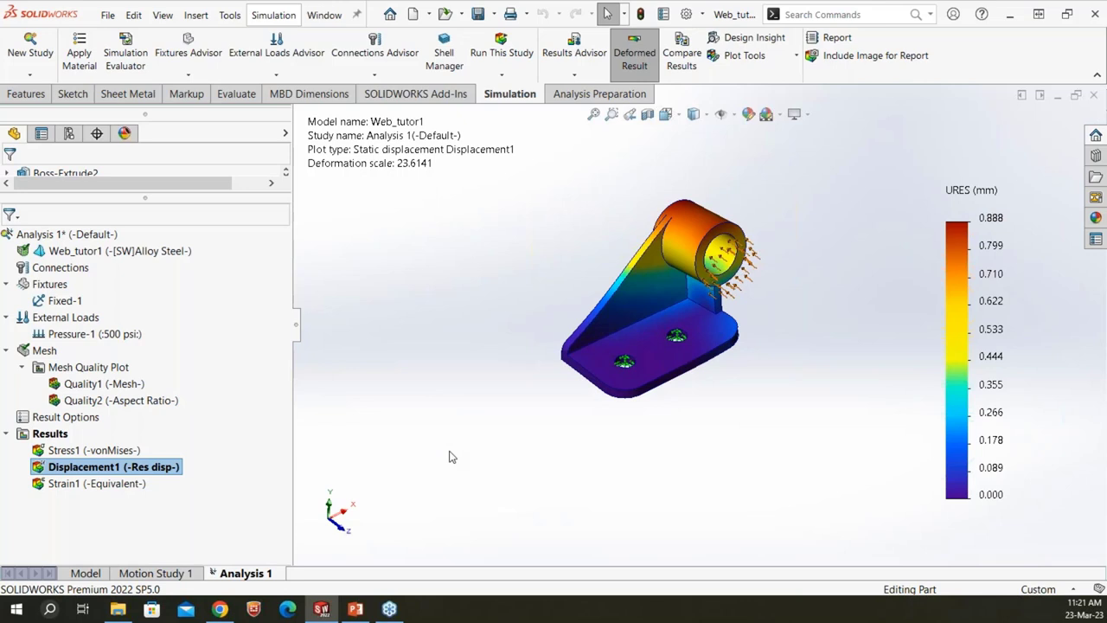
- Add a factor of safety distribution plot for all bodies using the Max von Mises Stress criterion
click(49, 436)
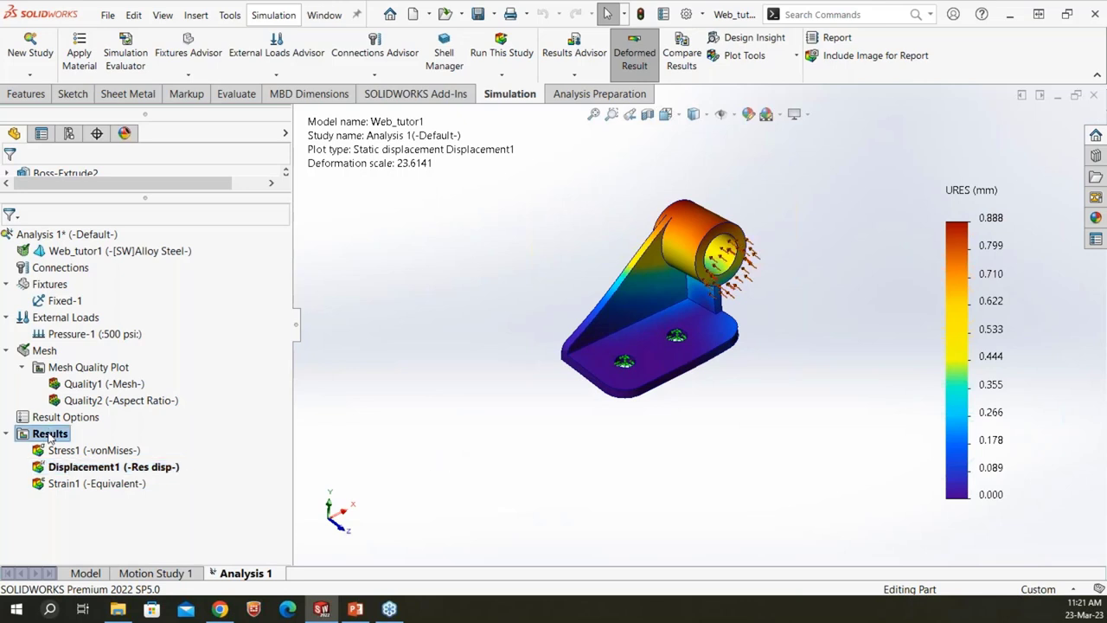
right_click(49, 435)
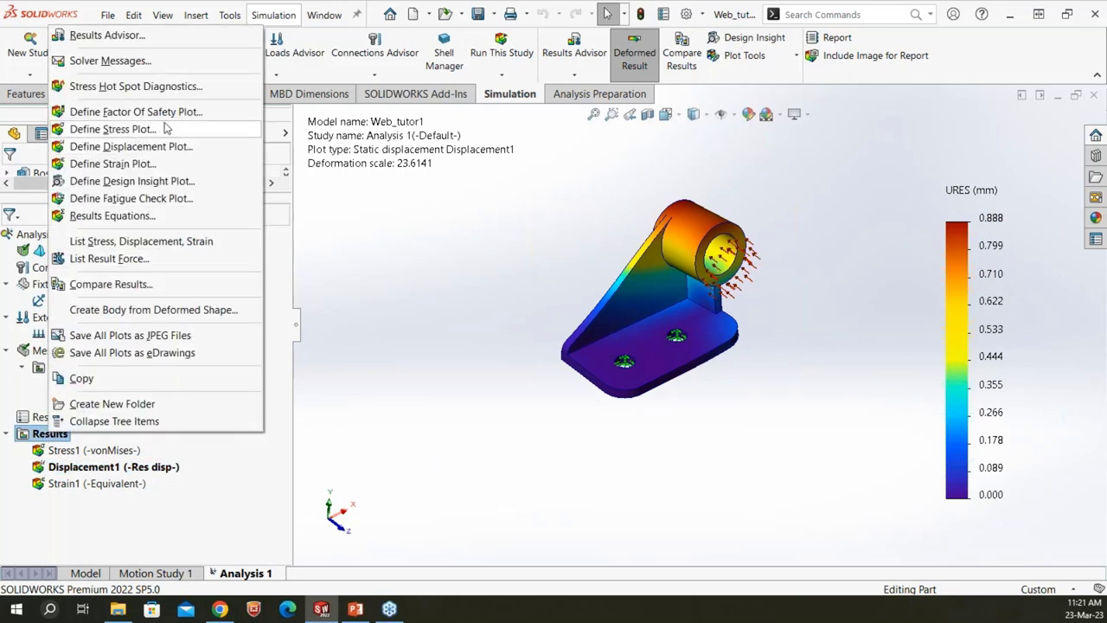
click(164, 112)
click(98, 320)
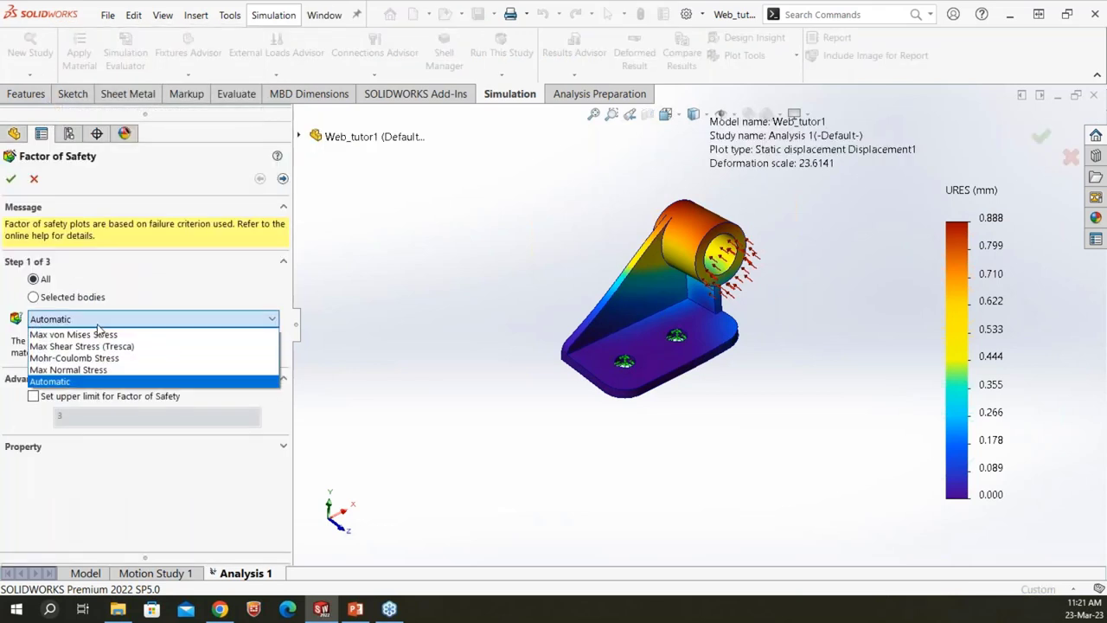
click(75, 335)
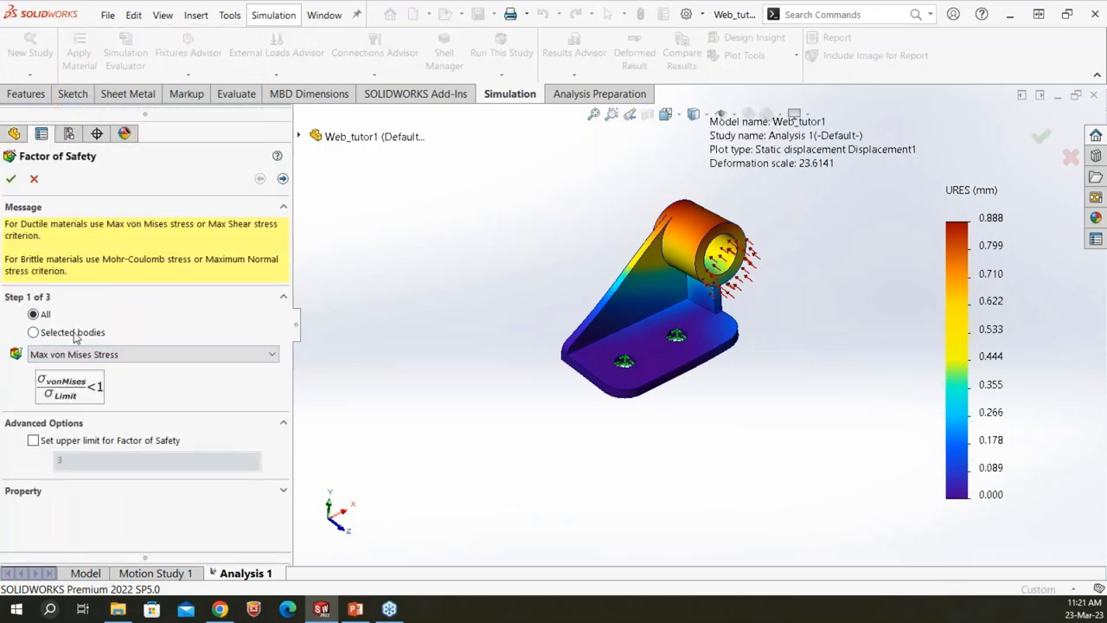
click(282, 178)
click(282, 178)
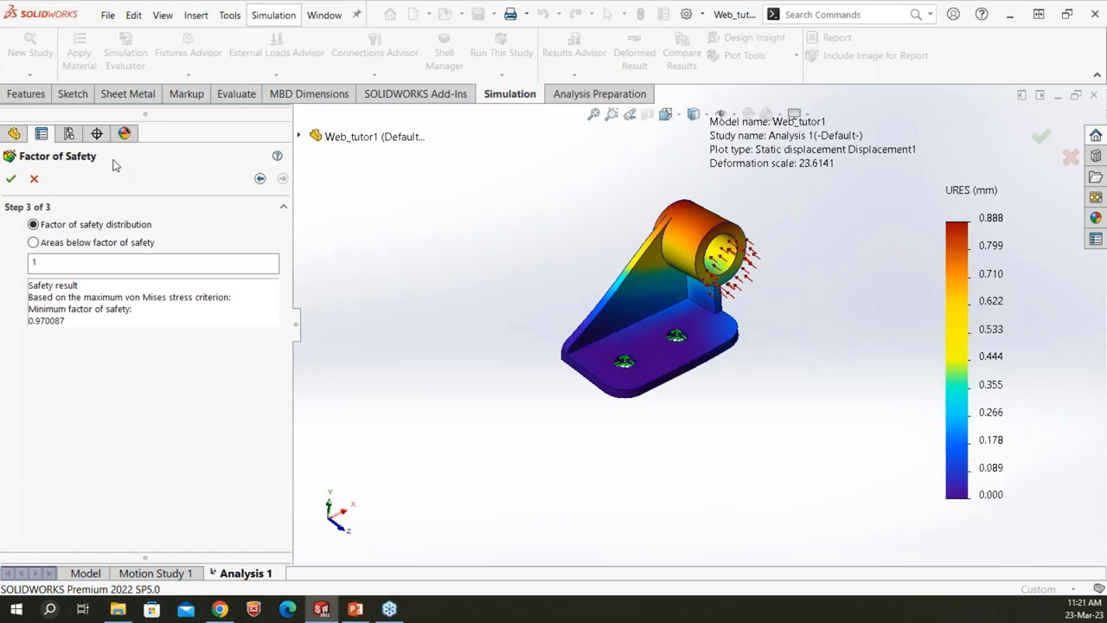
click(11, 179)
- Set the factor of safety plot's legend to the floating number format
right_click(135, 500)
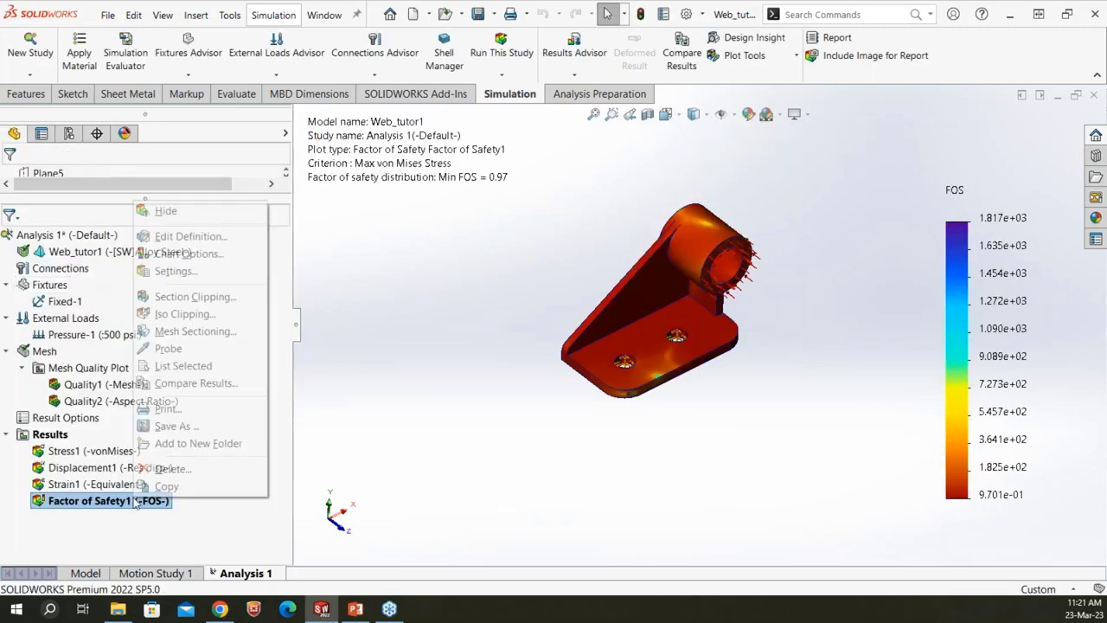
click(212, 254)
scroll(148, 440, down, 3)
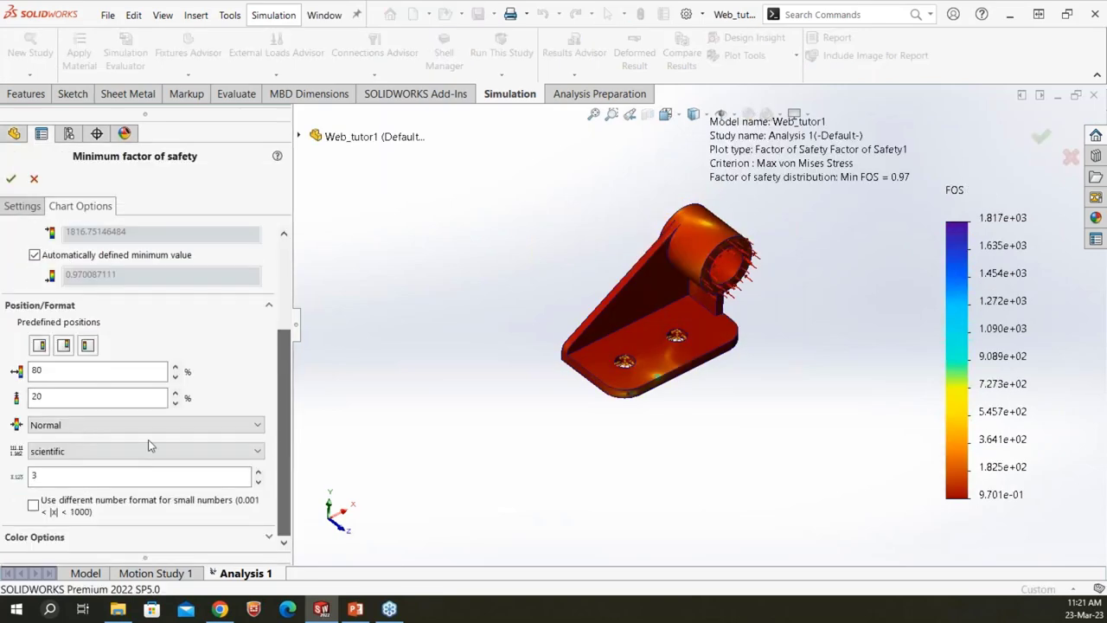
click(77, 451)
click(52, 474)
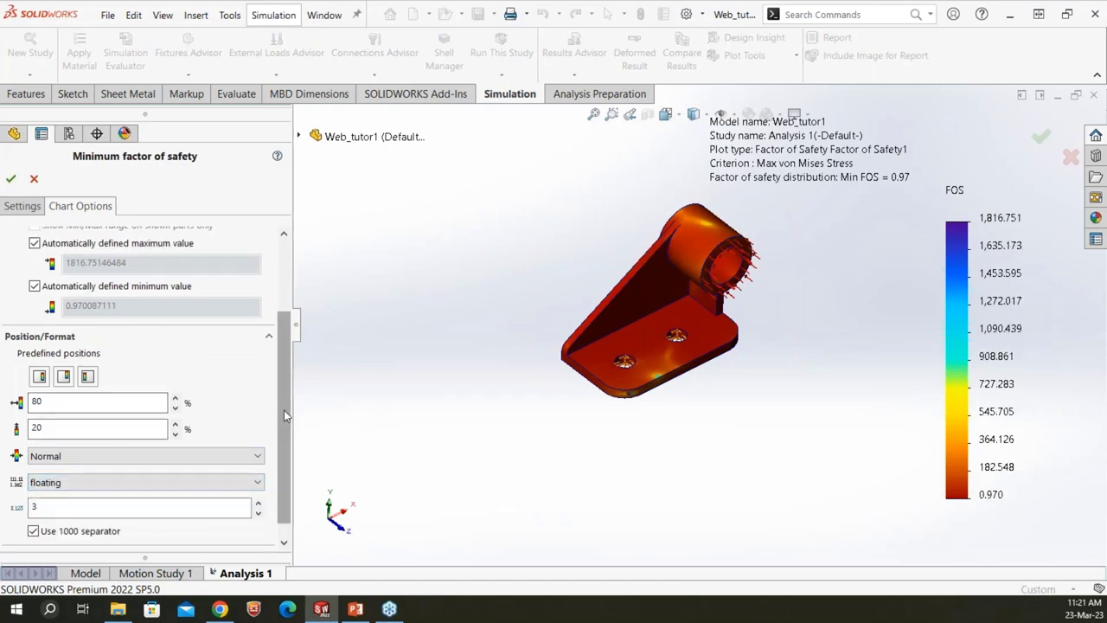
- Set the factor of safety legend's minimum to 1.2 and colour all values below it black
scroll(284, 410, up, 3)
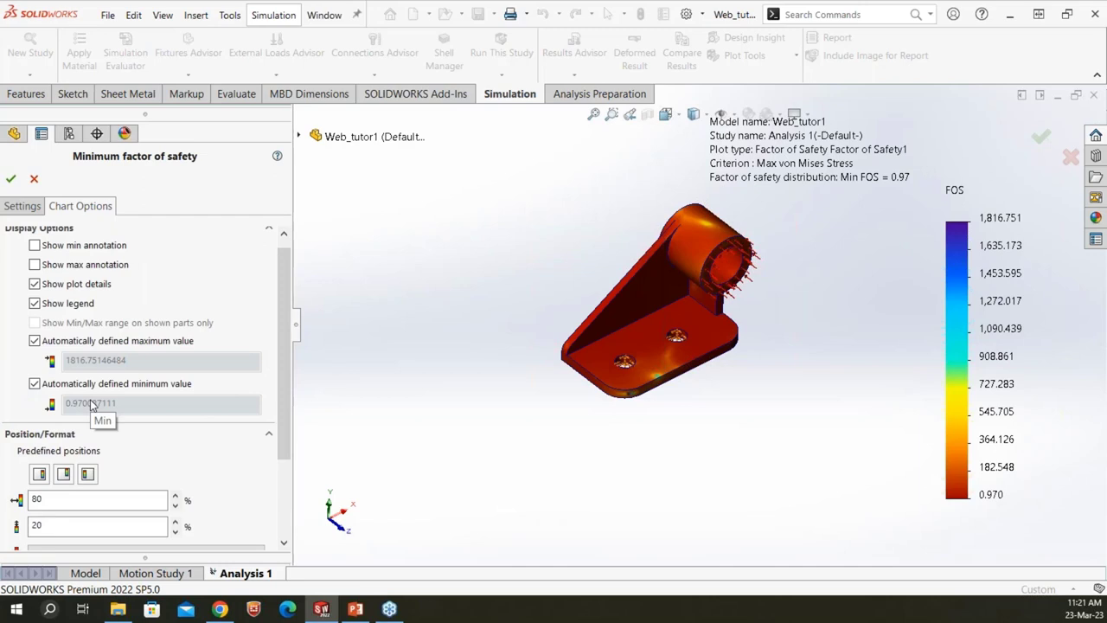
click(35, 383)
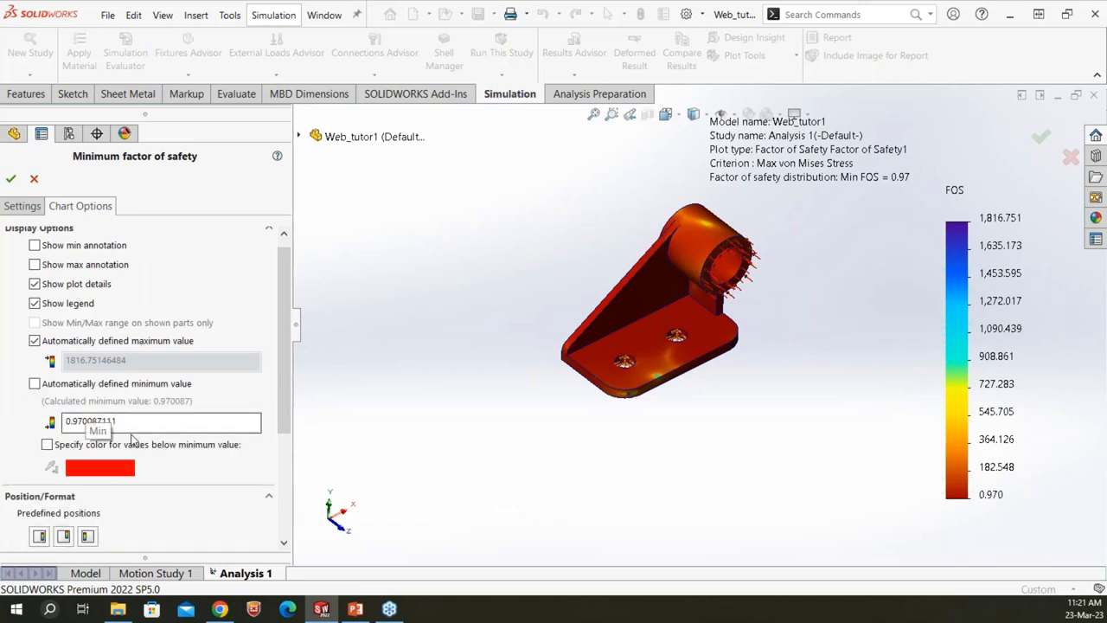
drag(122, 421, 47, 423)
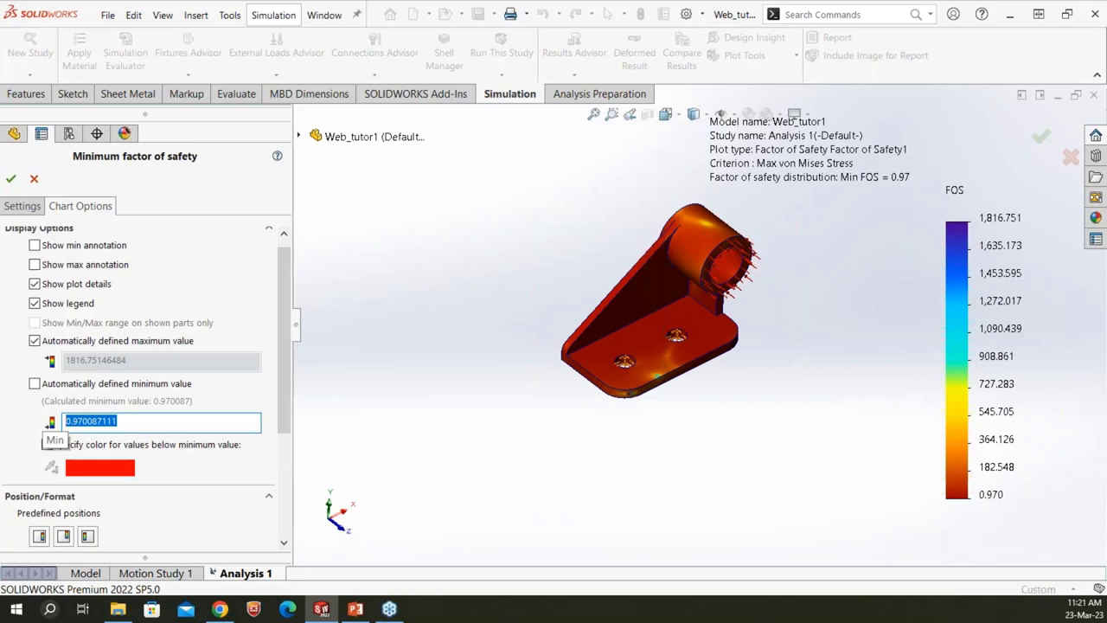
text(1.2)
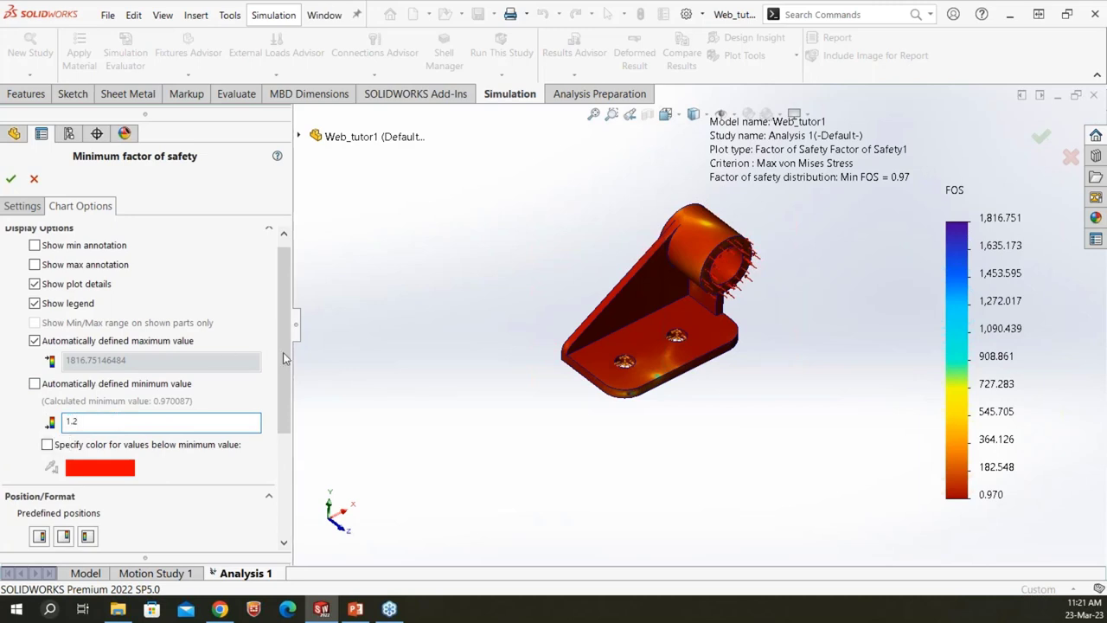
click(47, 444)
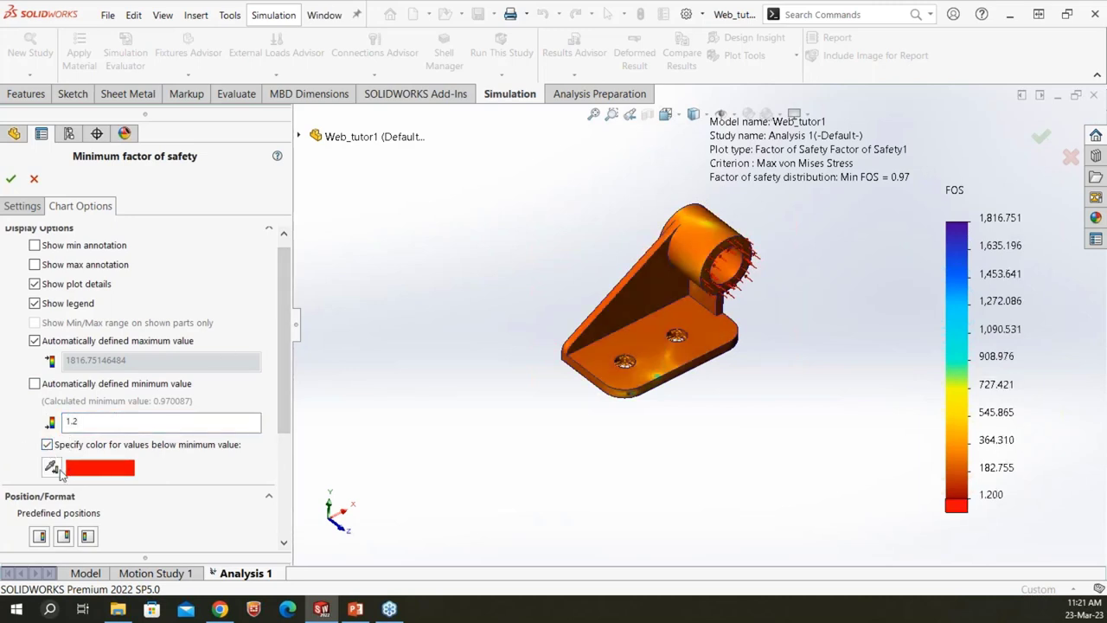
click(51, 467)
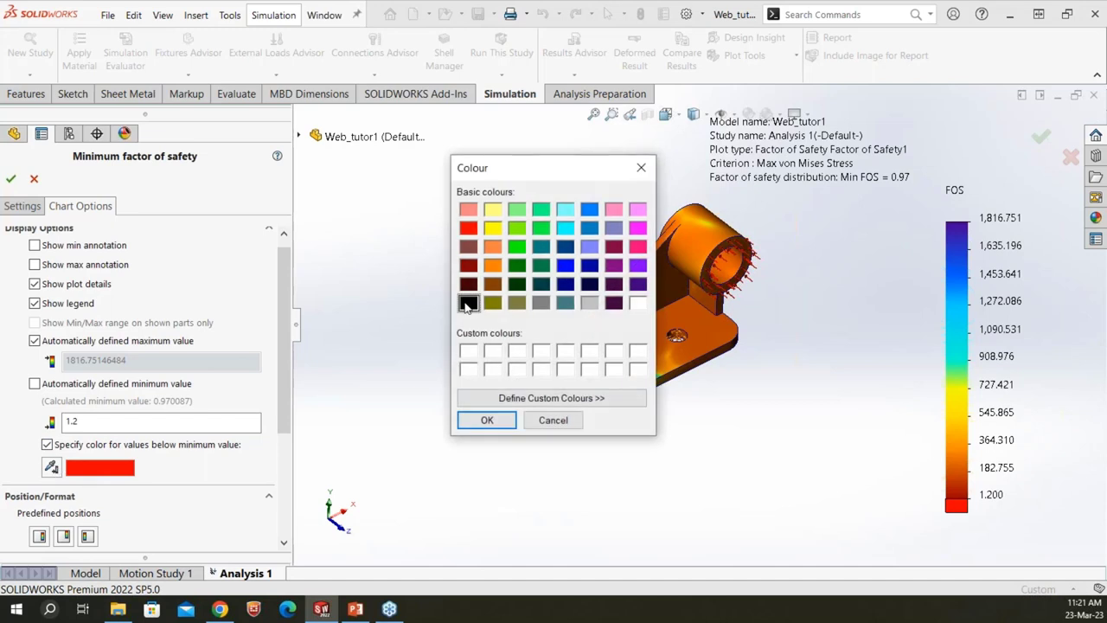
click(490, 421)
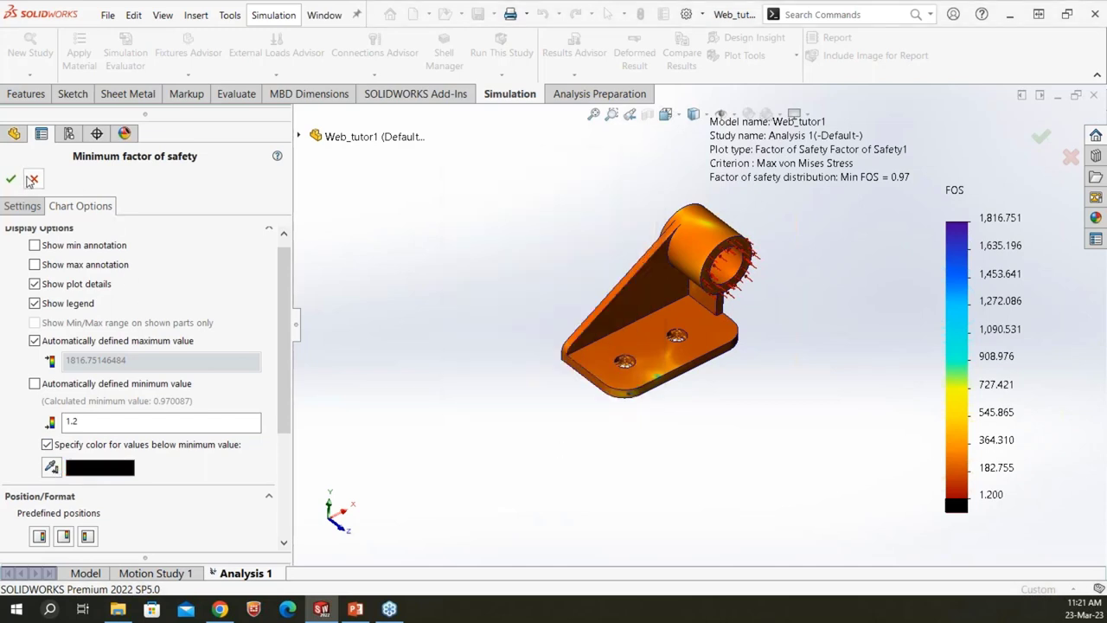
click(10, 179)
- Examine the bracket for areas below the minimum factor of safety, especially where the upright web meets the base plate
scroll(749, 410, down, 6)
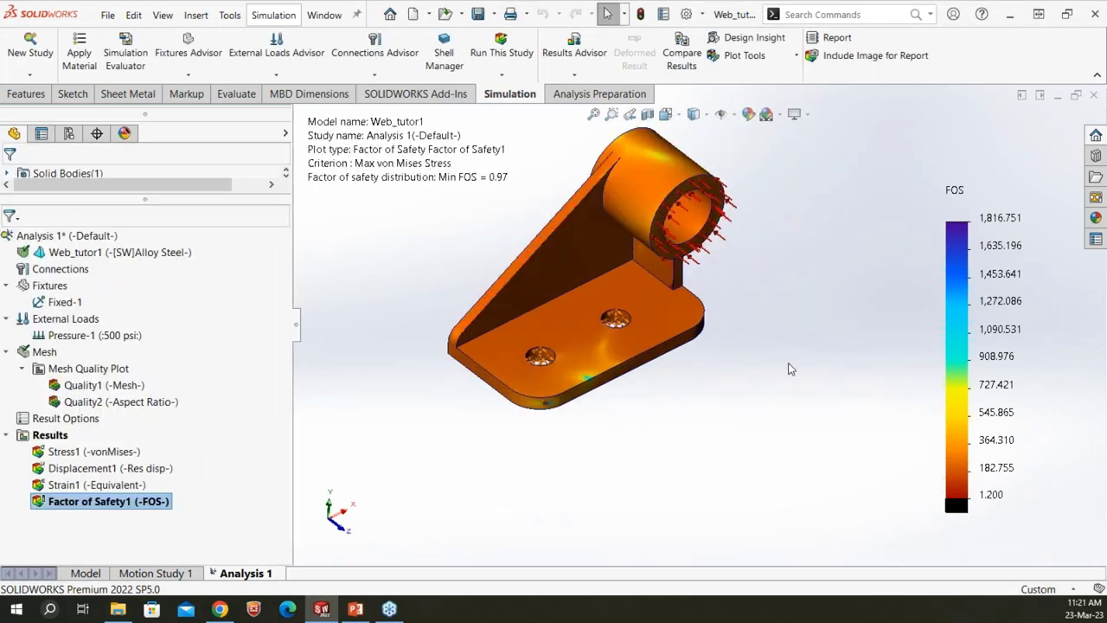
scroll(684, 346, up, 6)
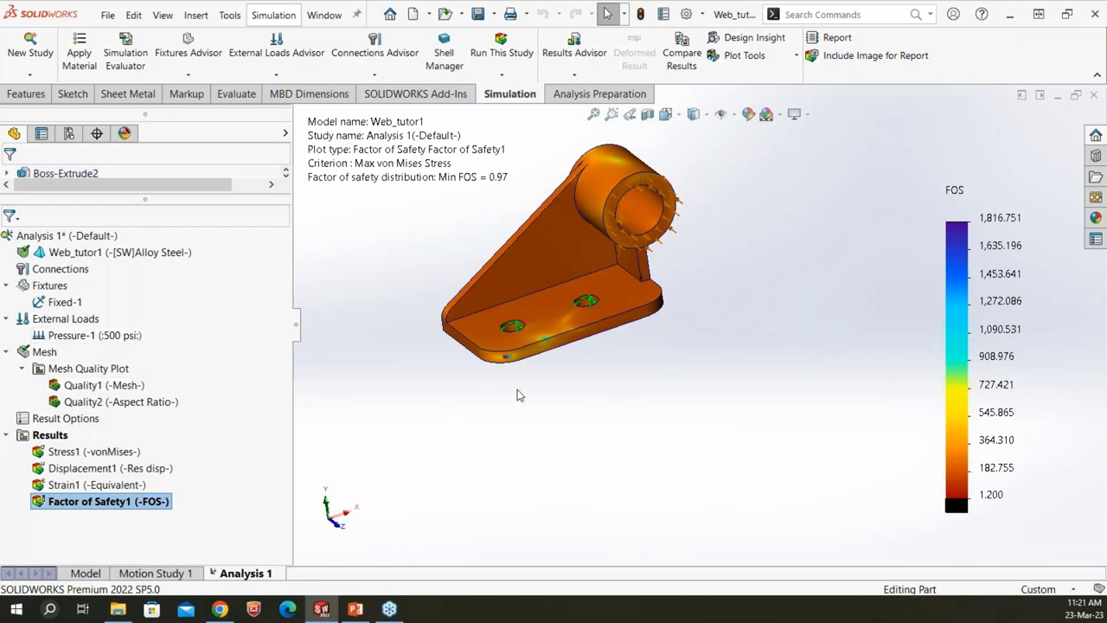
scroll(632, 287, down, 3)
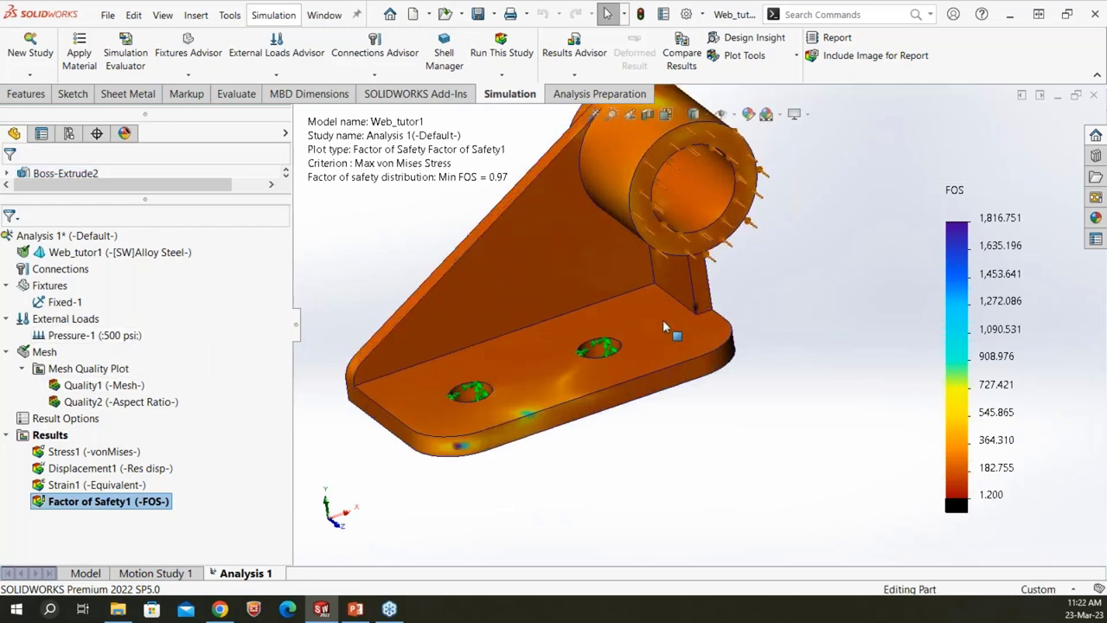
middle_drag(633, 287, 662, 313)
scroll(662, 314, down, 5)
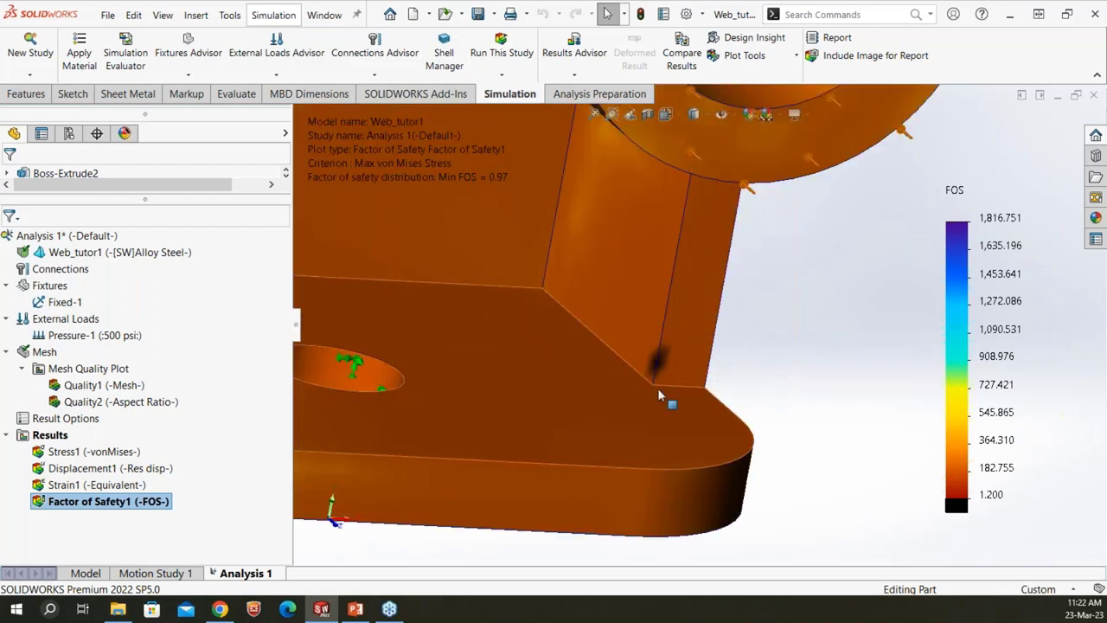
scroll(664, 379, up, 5)
scroll(664, 379, up, 3)
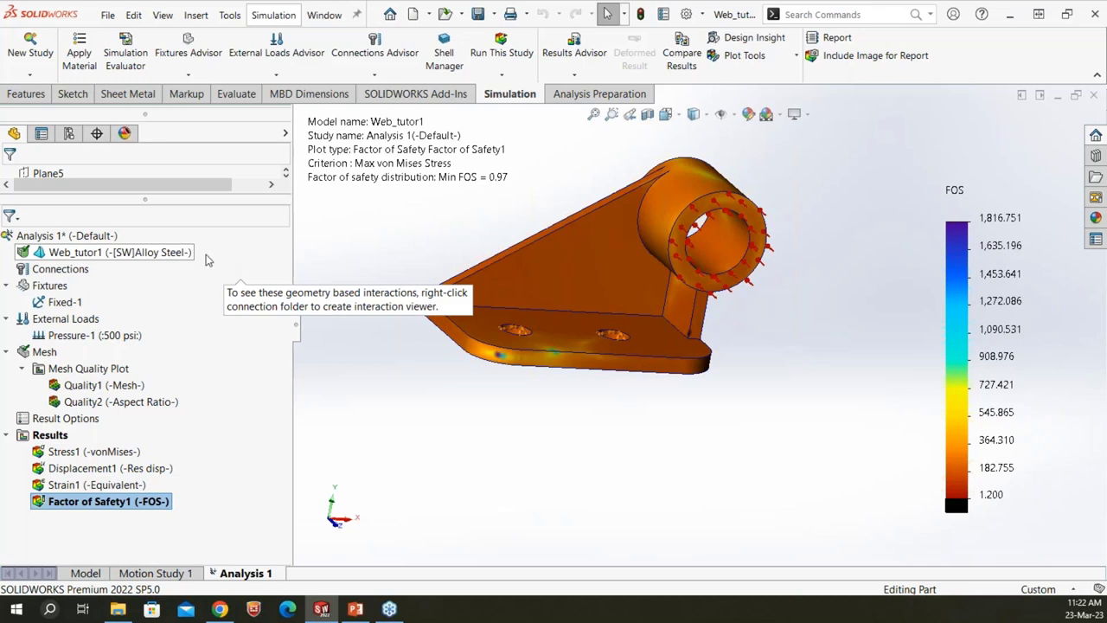
drag(184, 200, 185, 233)
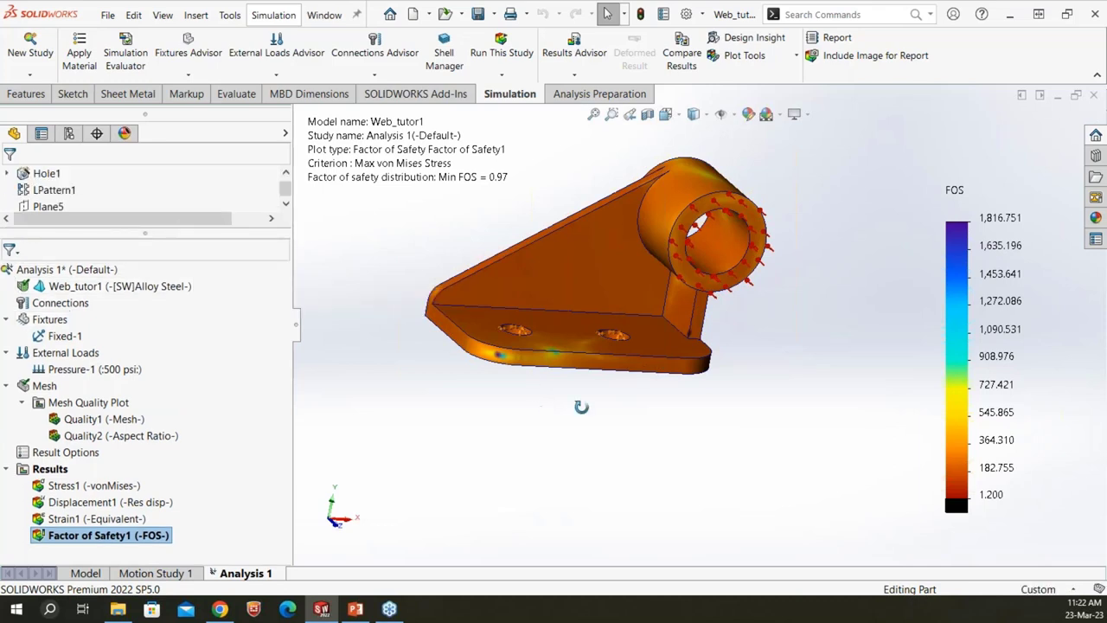
middle_drag(580, 404, 611, 441)
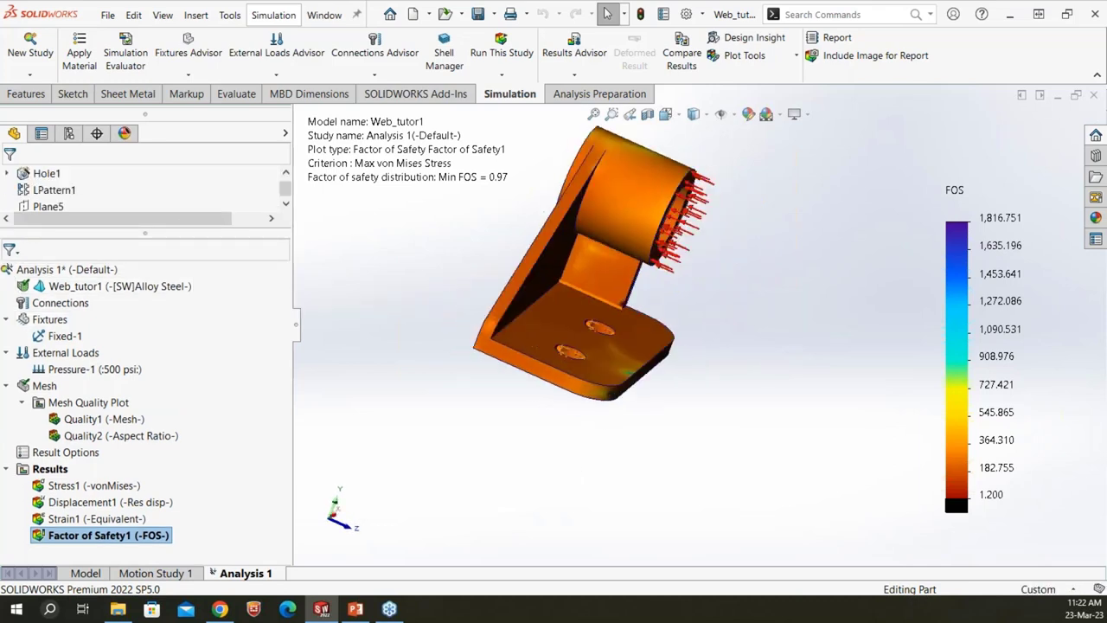
scroll(651, 309, down, 2)
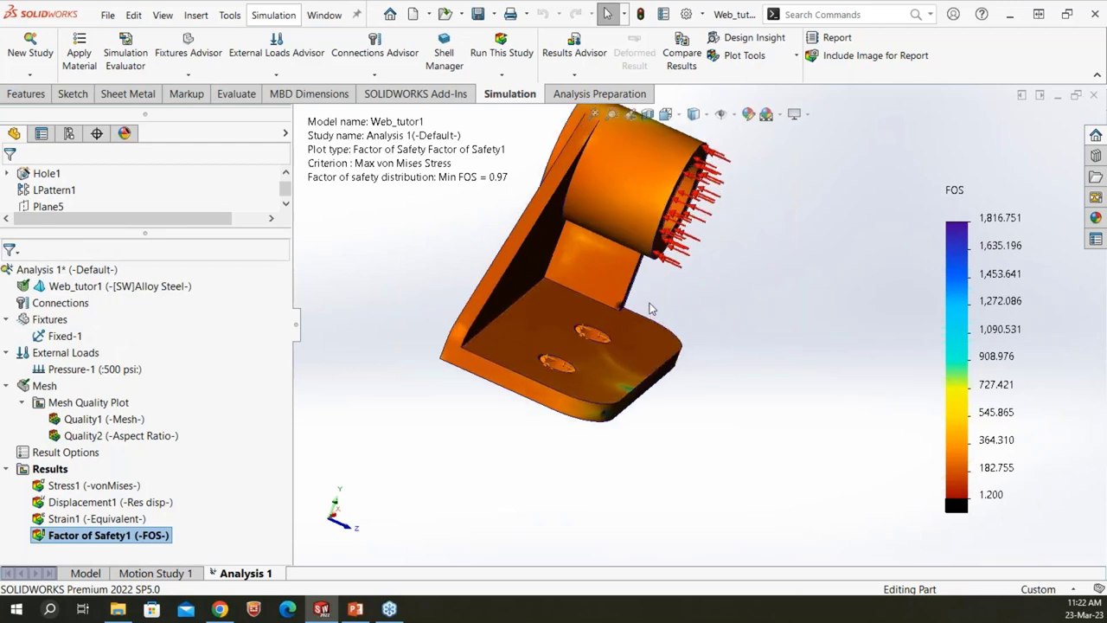
scroll(651, 309, up, 1)
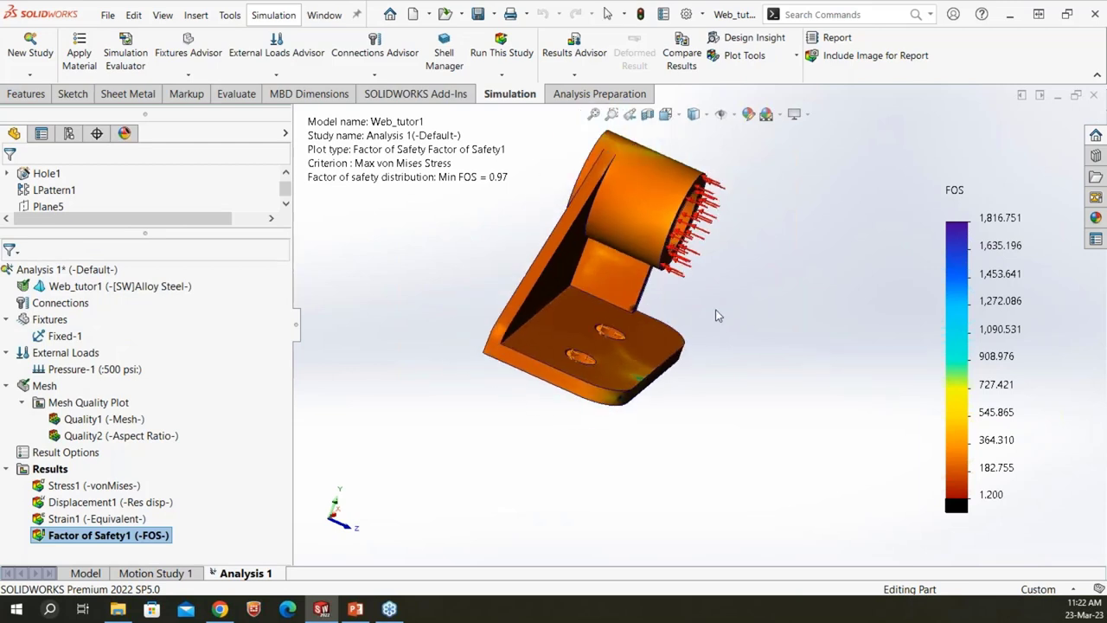
middle_drag(719, 315, 726, 304)
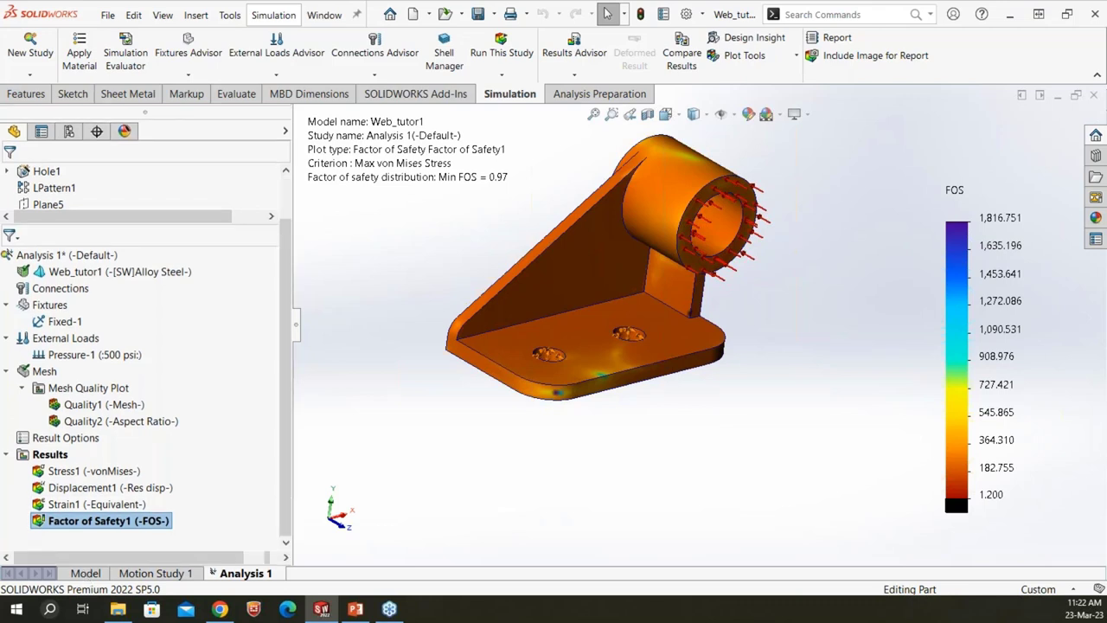
- Duplicate the Default configuration of the Web_tutor1 model and activate the copy
click(86, 573)
click(70, 132)
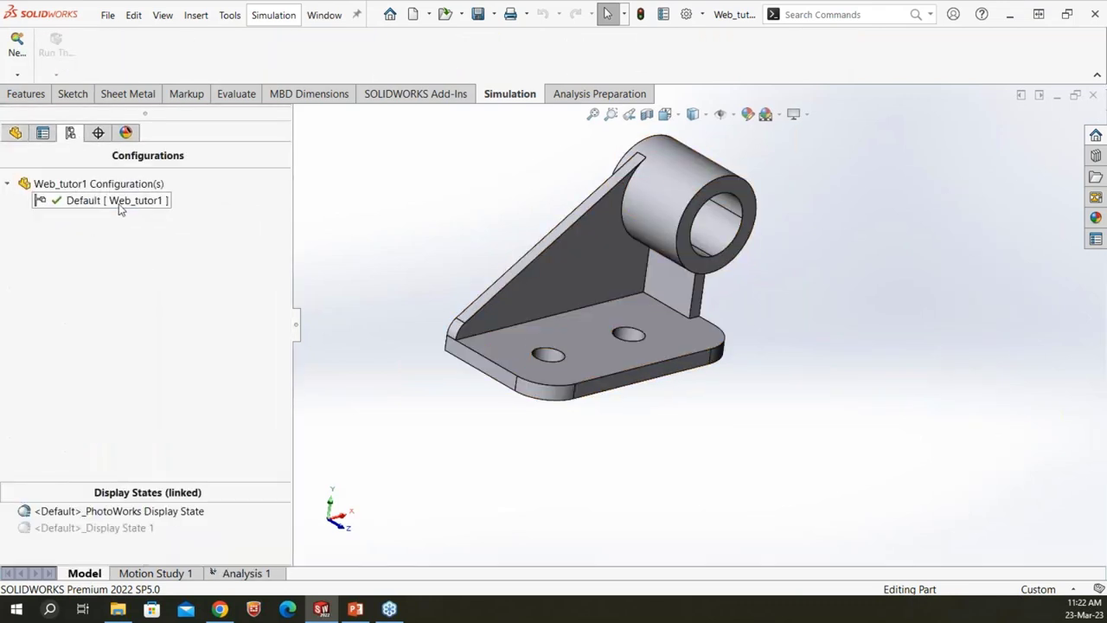
click(119, 204)
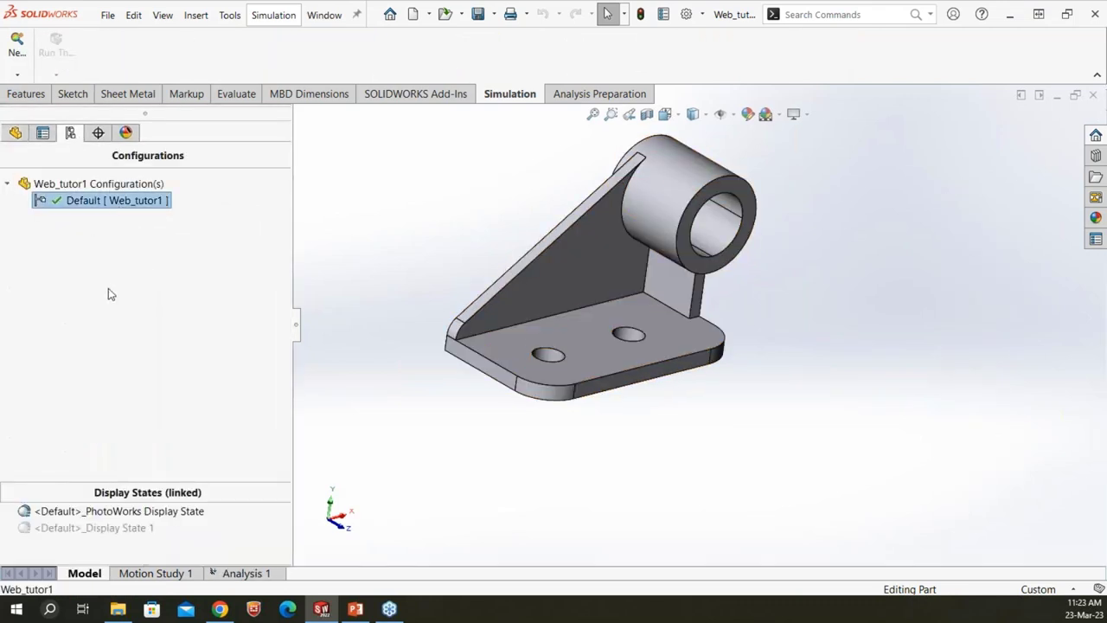
key(ctrl+c)
key(ctrl+v)
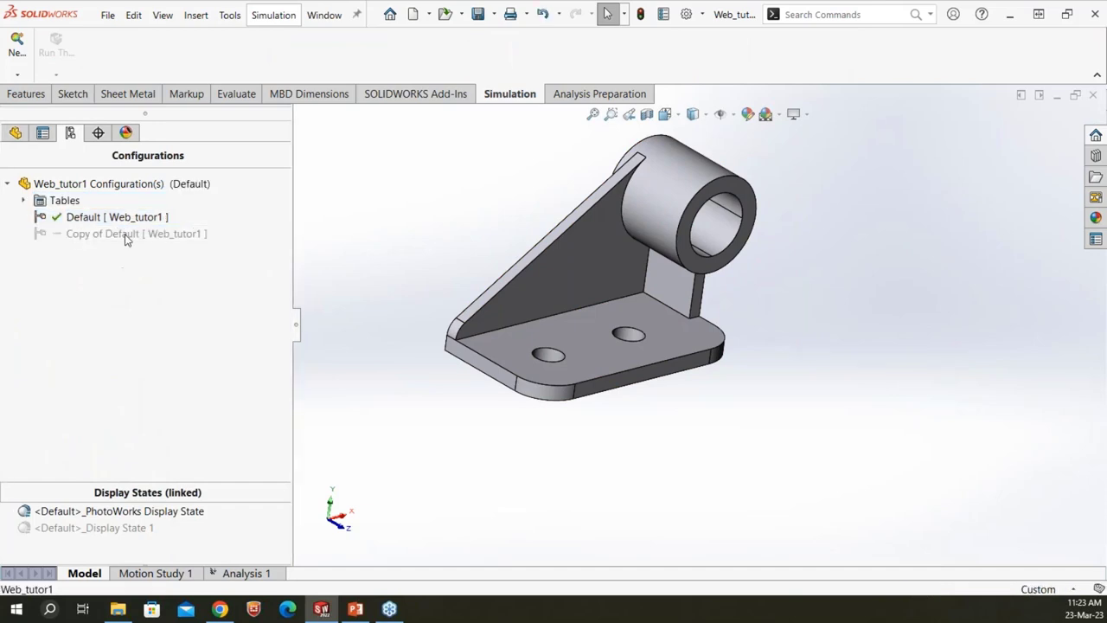
double_click(109, 234)
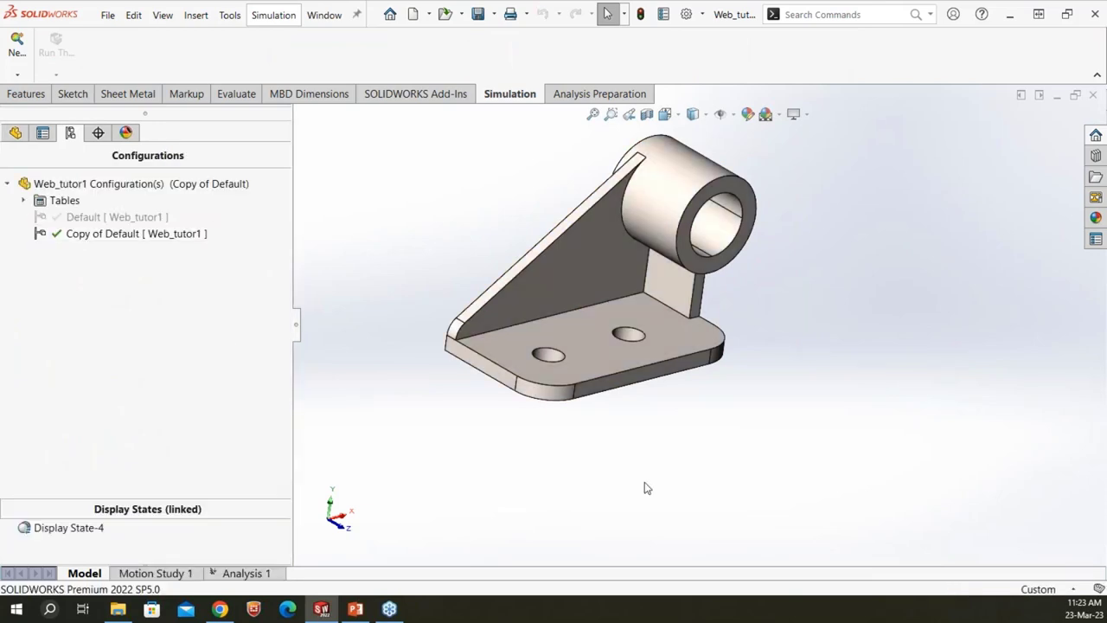
- Rename the copied configuration as modified design
click(130, 236)
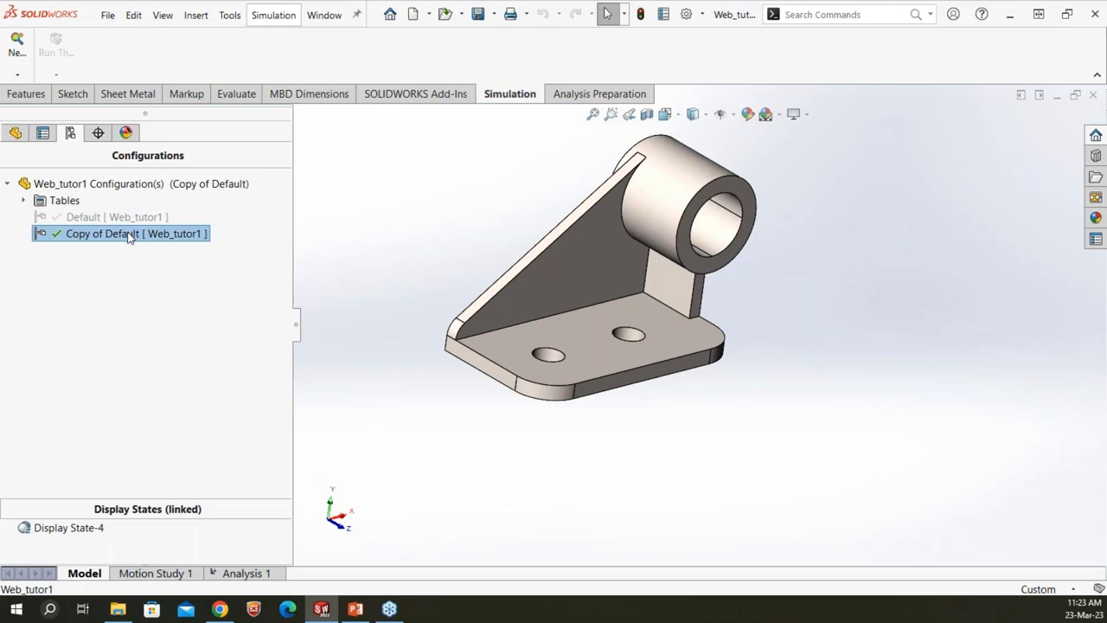
click(128, 234)
text(modi)
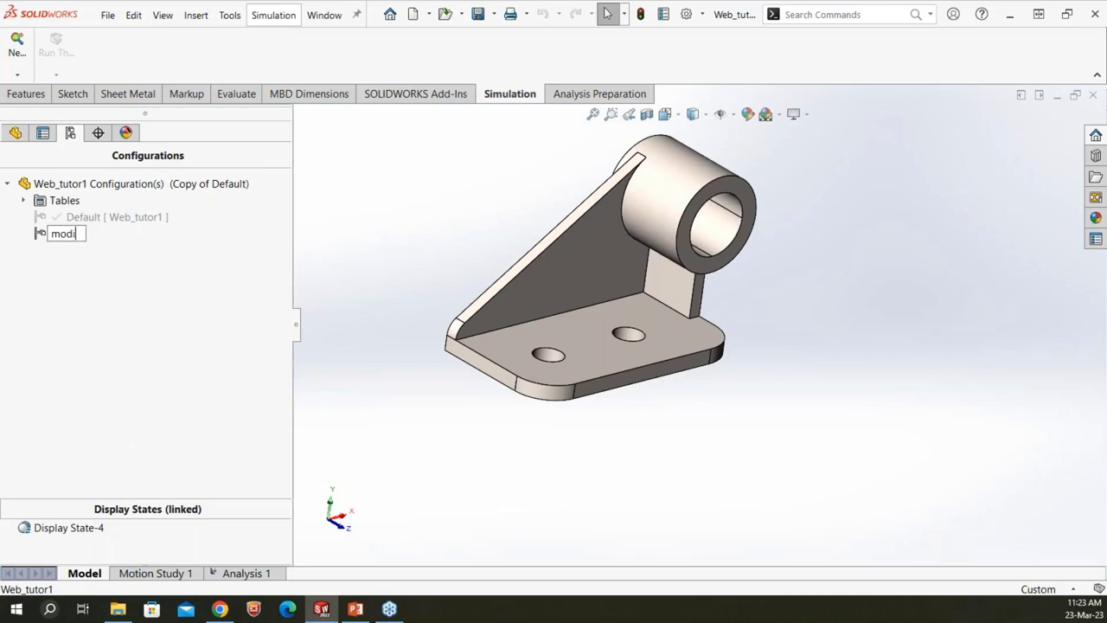
text(fied design)
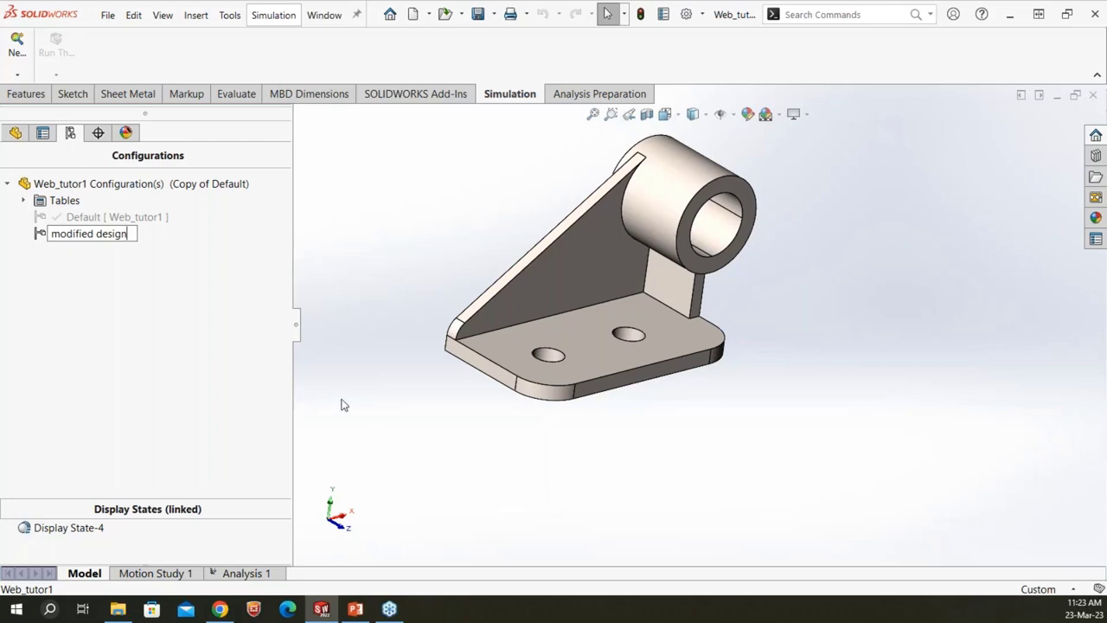
key(Return)
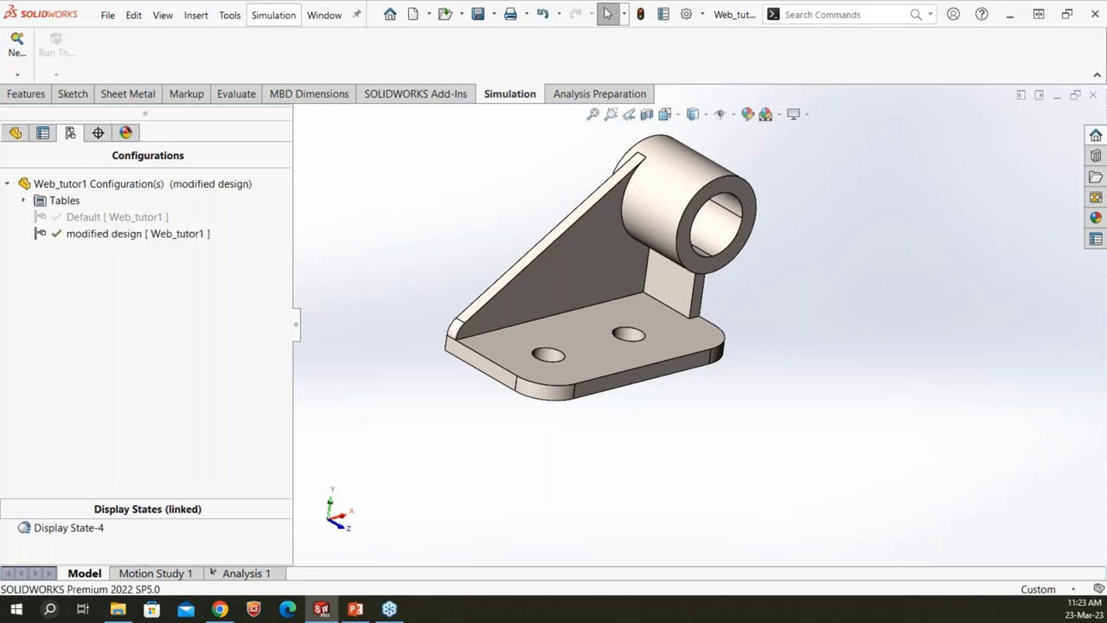
- Unsuppress the Boss-Extrude4 and Boss-Extrude5 features in the modified design configuration
click(15, 133)
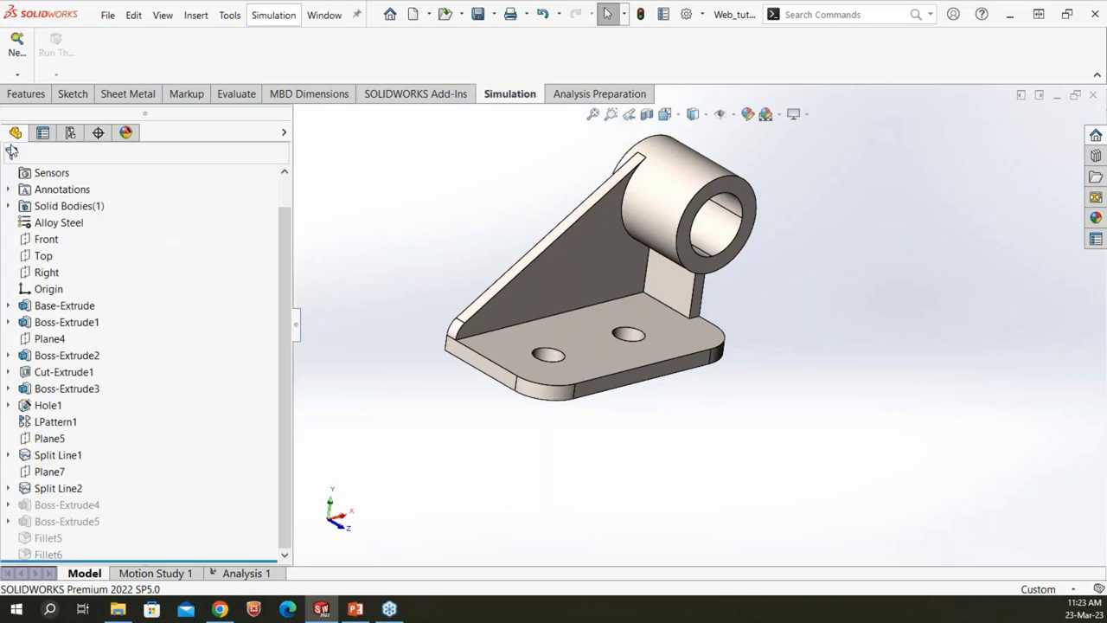
click(59, 506)
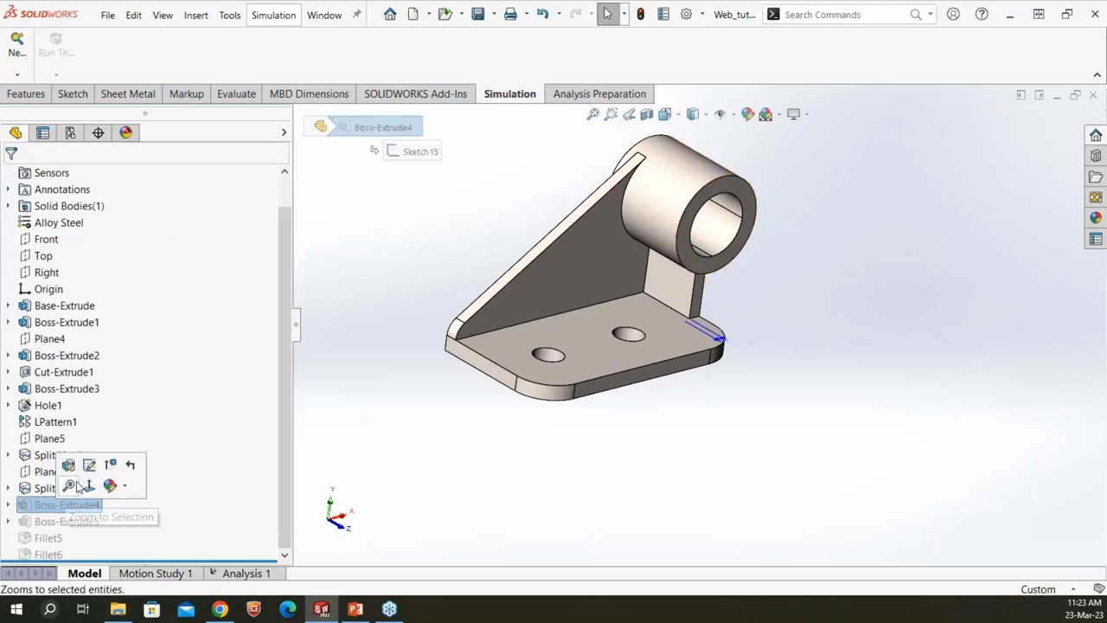
click(110, 465)
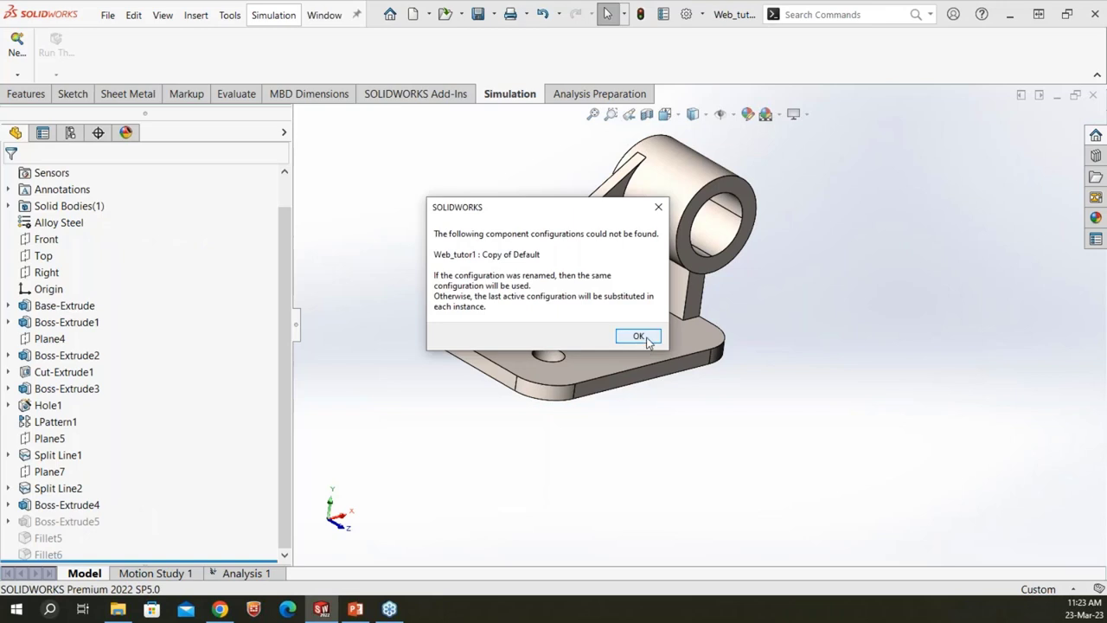
click(639, 337)
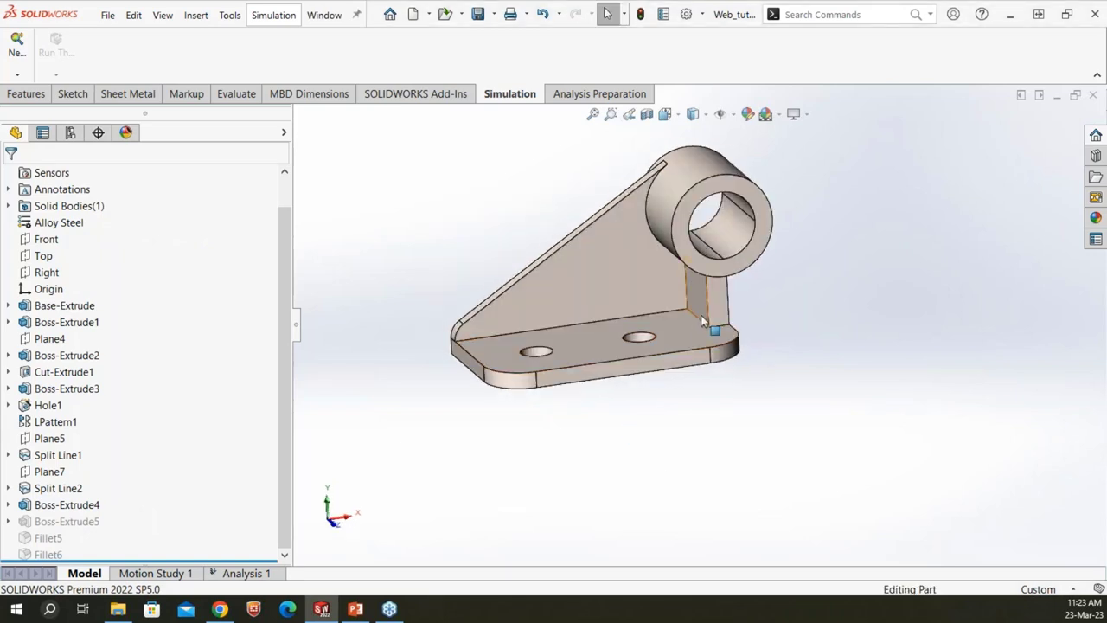
scroll(709, 320, down, 3)
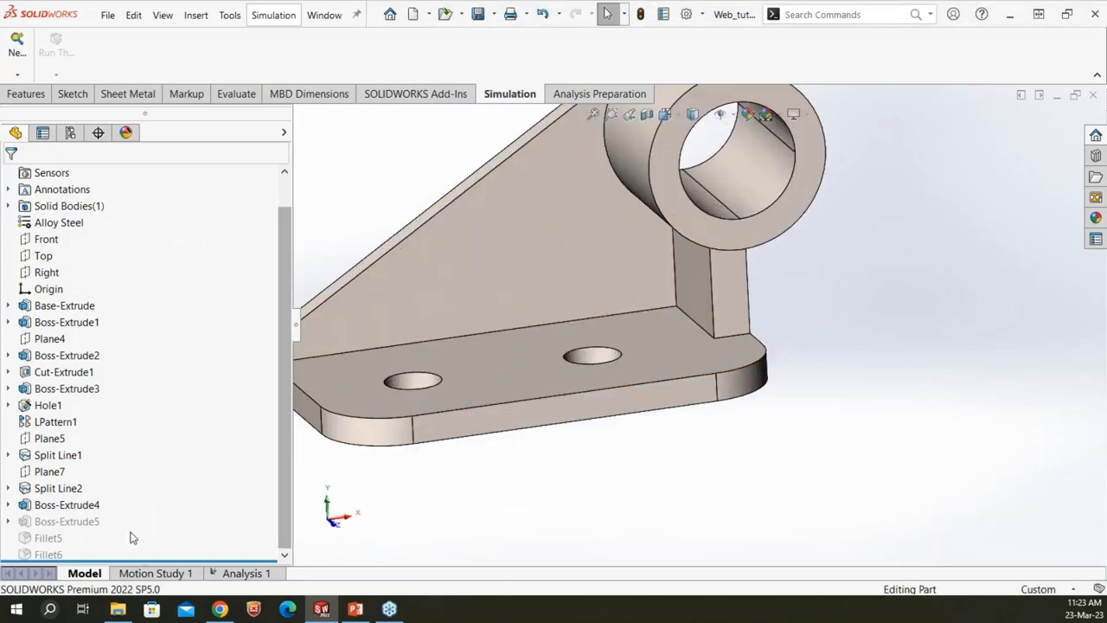
click(67, 520)
click(114, 474)
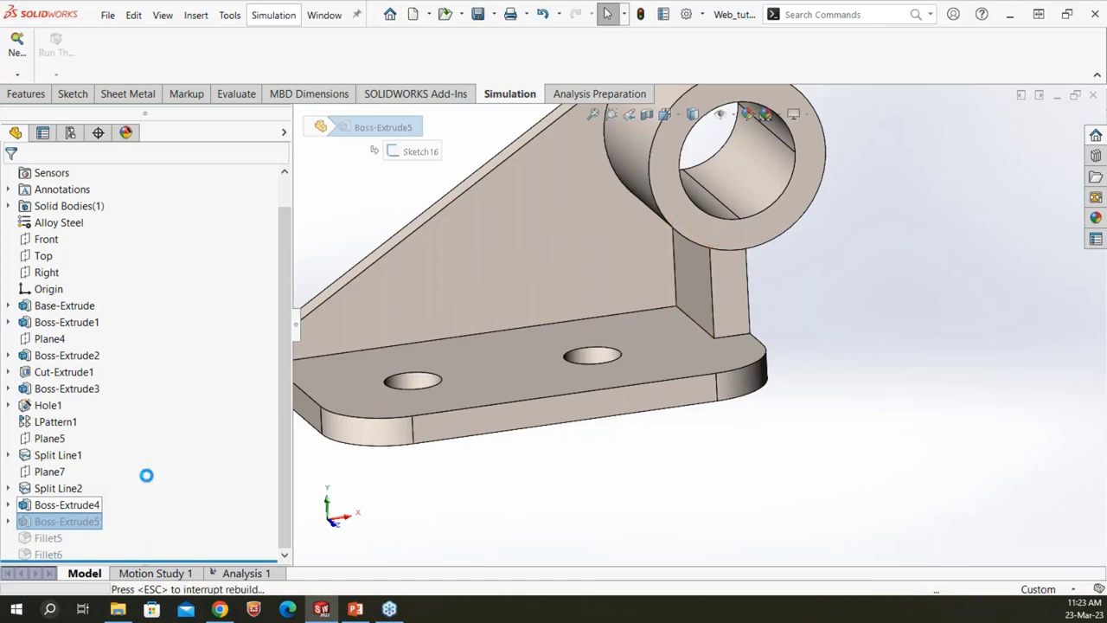
- Unsuppress Fillet5 and Fillet6 together and return the bracket to an isometric view
middle_drag(680, 507, 264, 500)
click(48, 537)
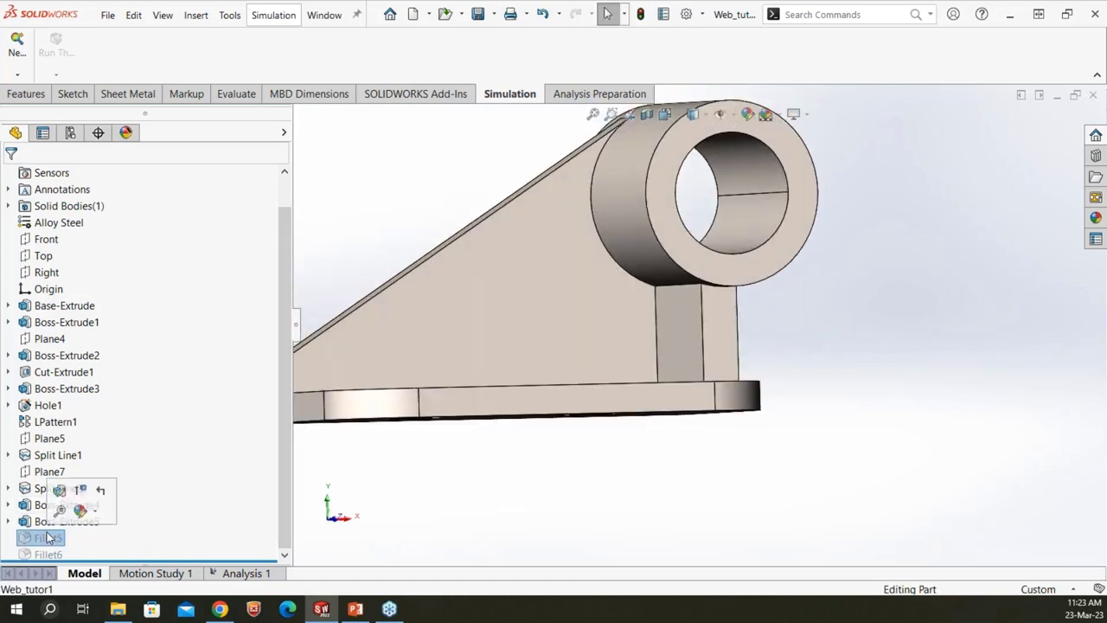
shift+click(48, 554)
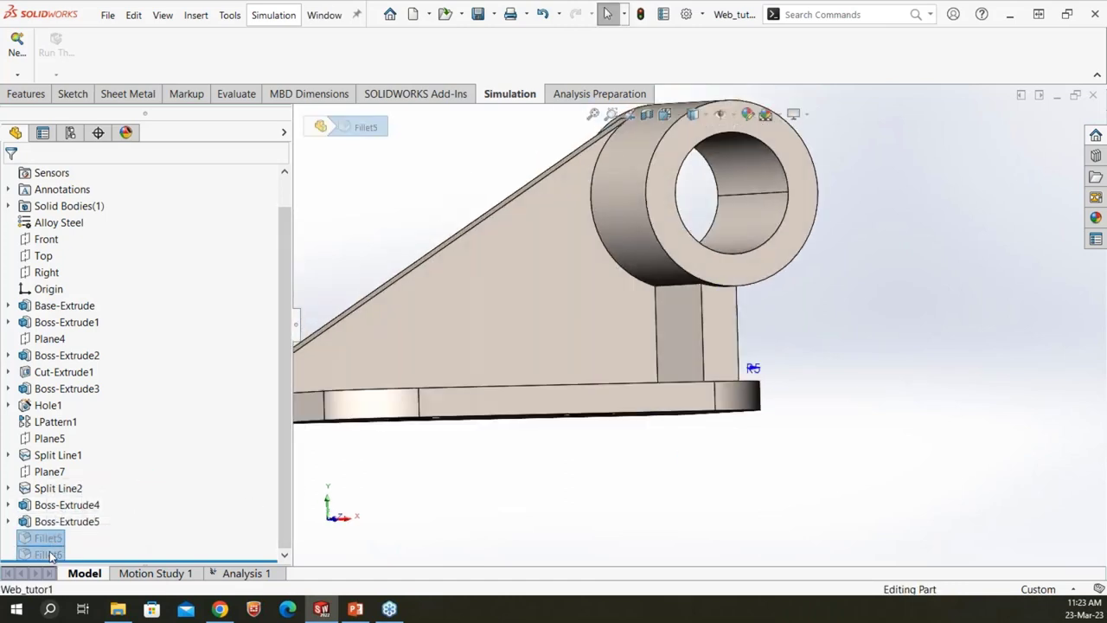
click(84, 525)
key(ctrl+7)
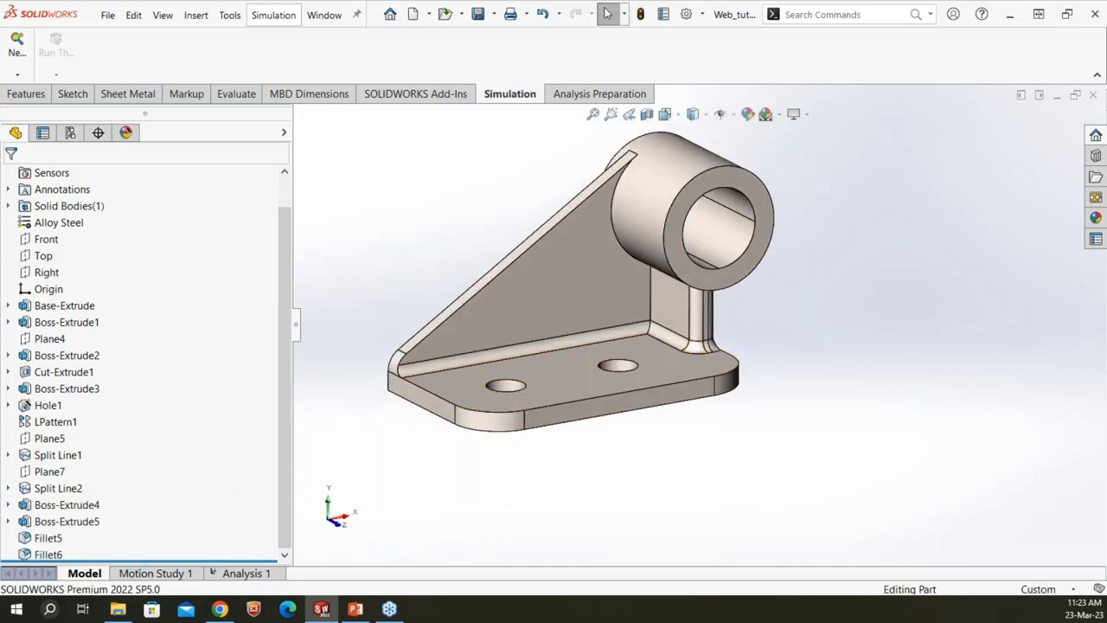
- Compare the suppression states of Boss-Extrude4, Boss-Extrude5, Fillet5 and Fillet6 across the Default and modified design configurations
click(97, 505)
shift+click(48, 555)
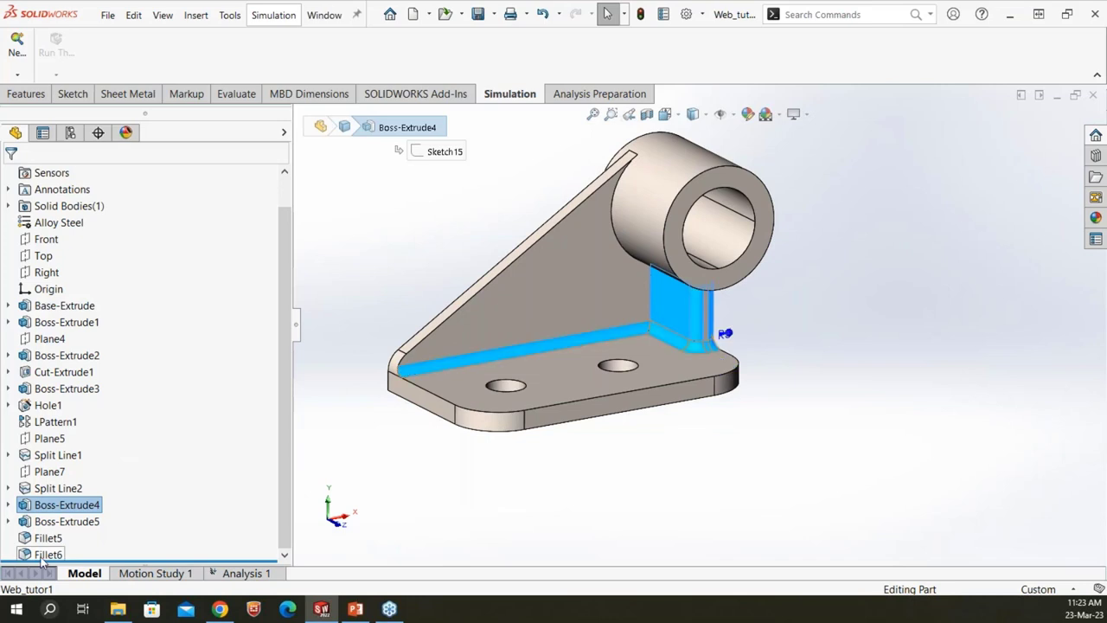
right_click(43, 555)
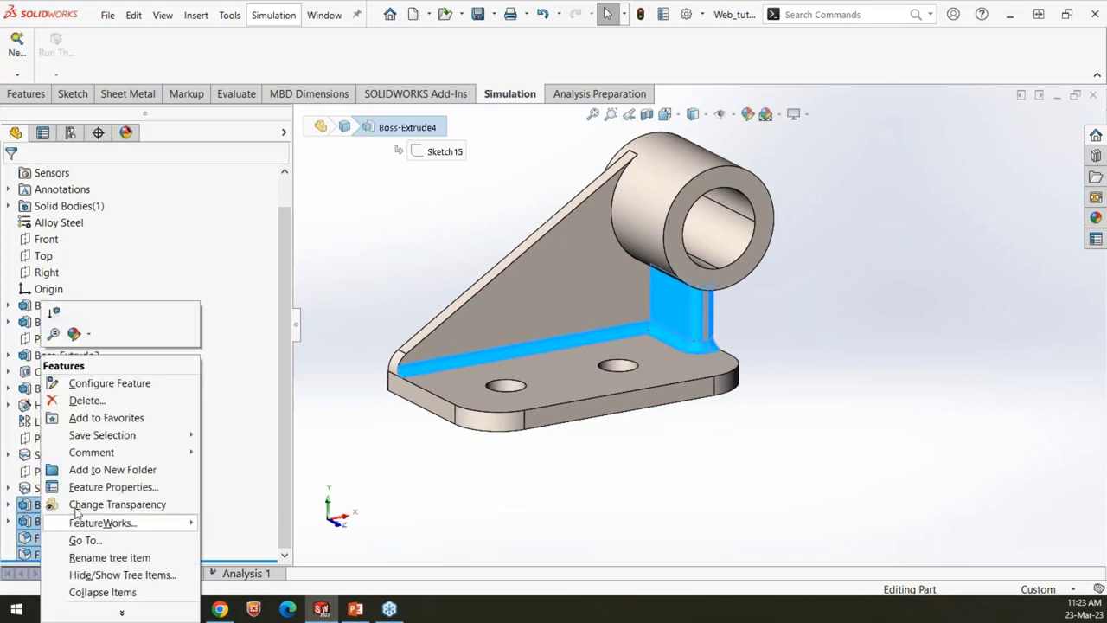
click(87, 383)
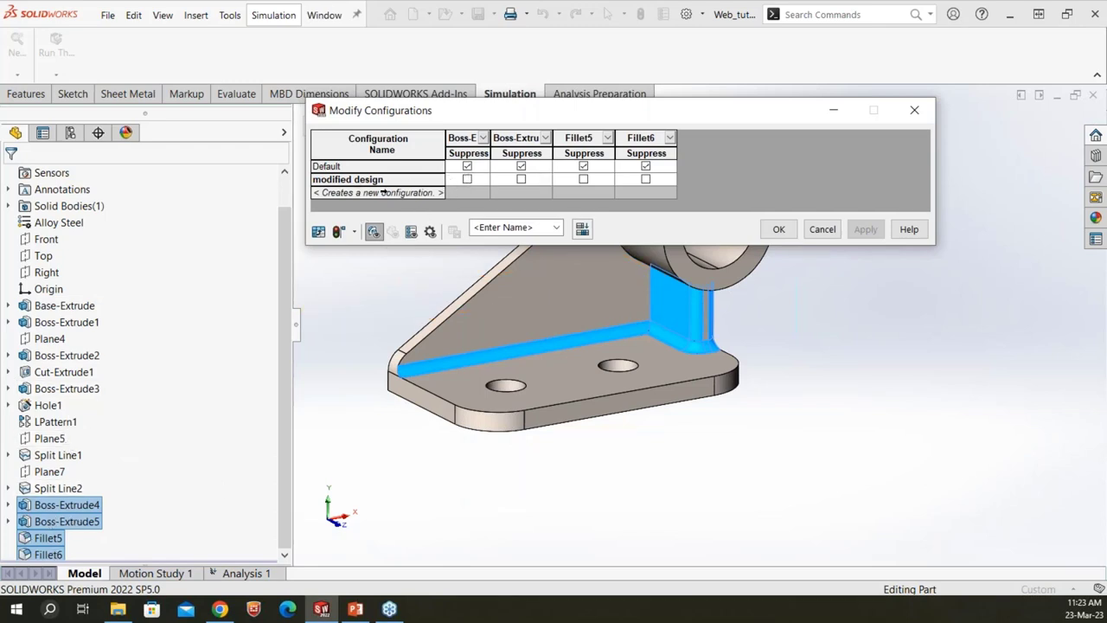
click(918, 110)
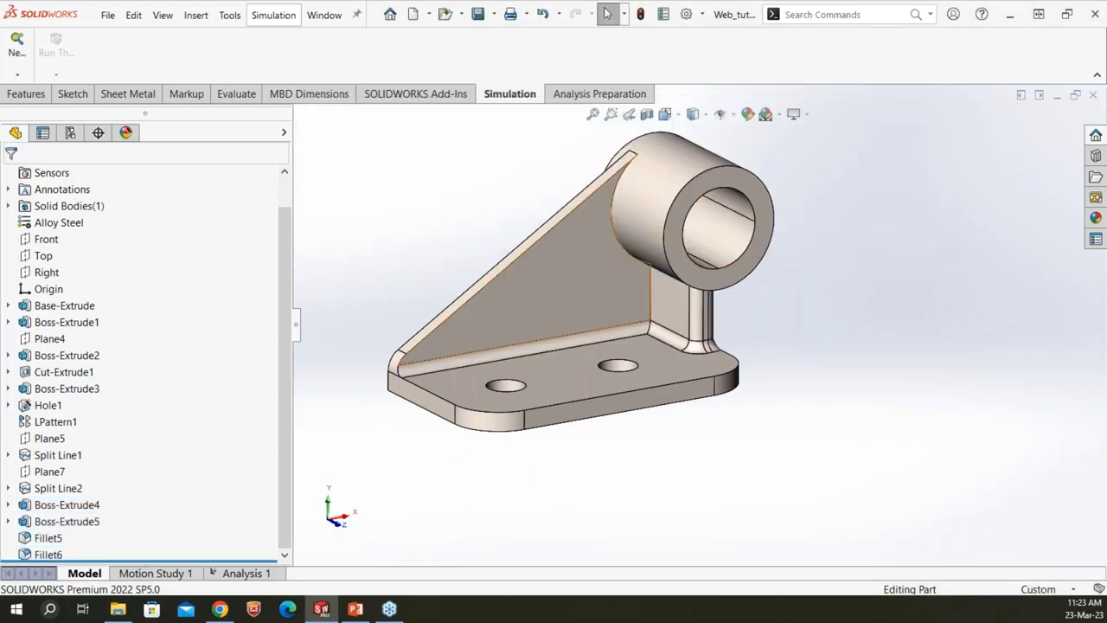
- Copy the Analysis 1 study to a static study named modified analysis that uses the modified design configuration
click(15, 69)
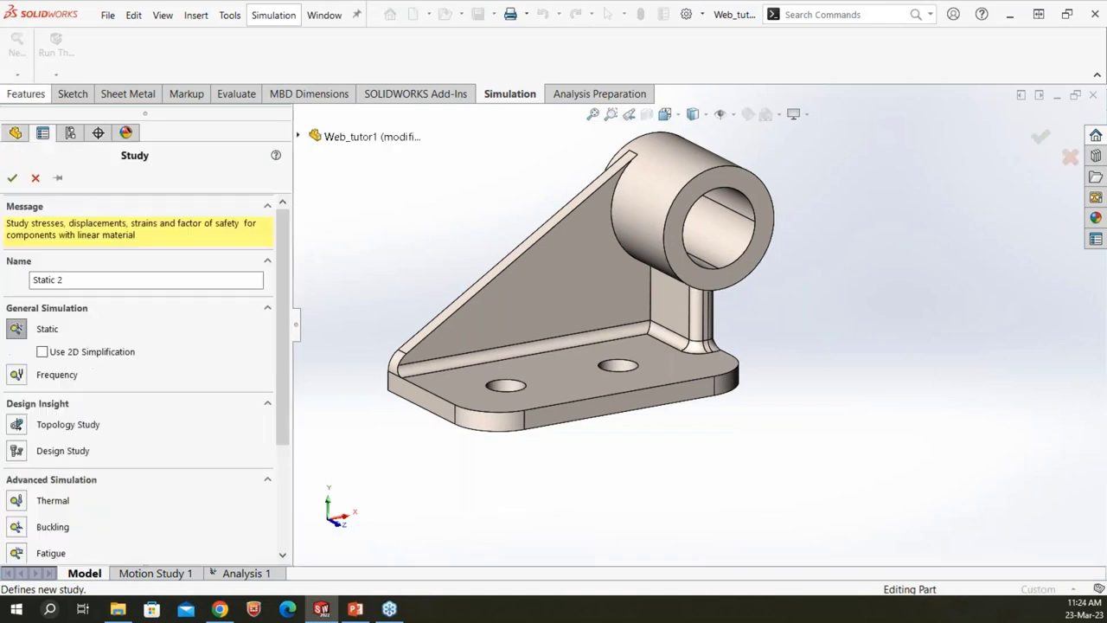
click(37, 178)
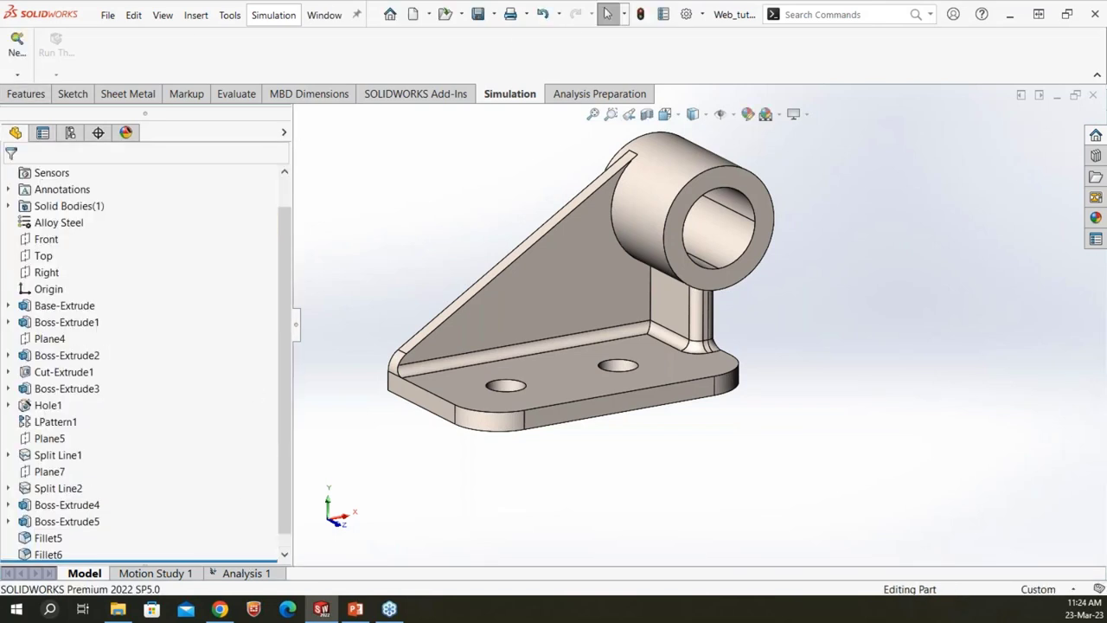
click(246, 573)
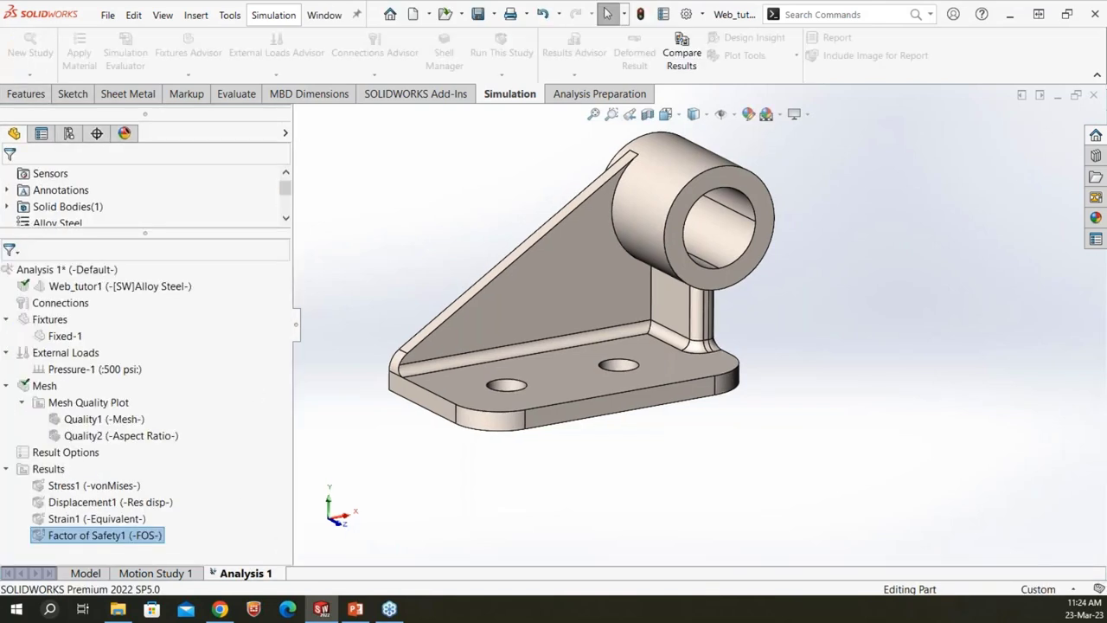
right_click(246, 572)
click(236, 475)
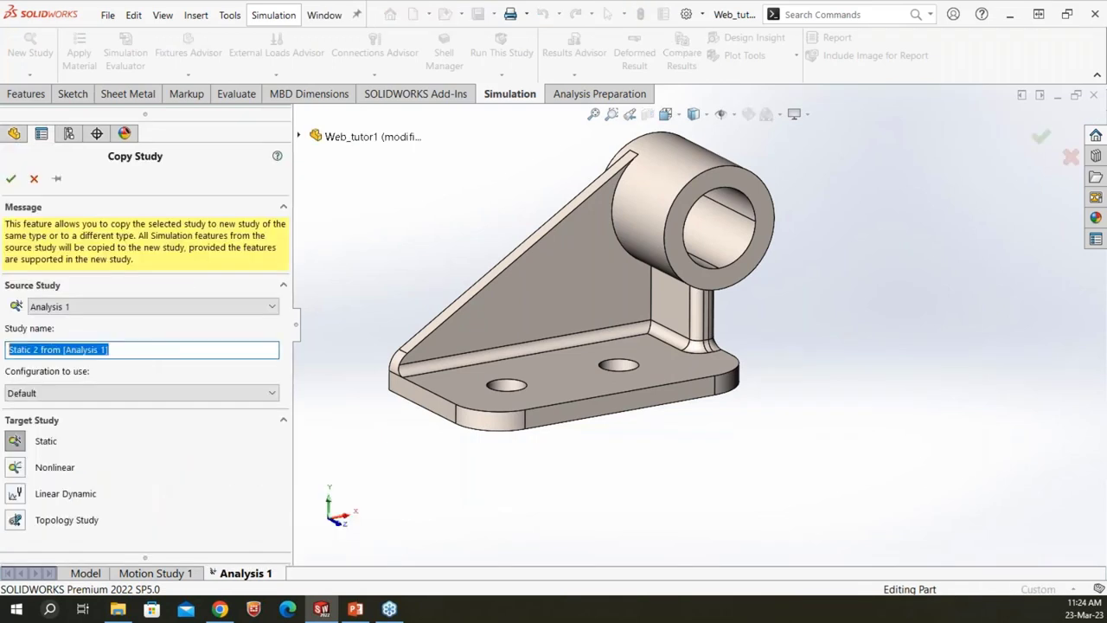
text(modified an)
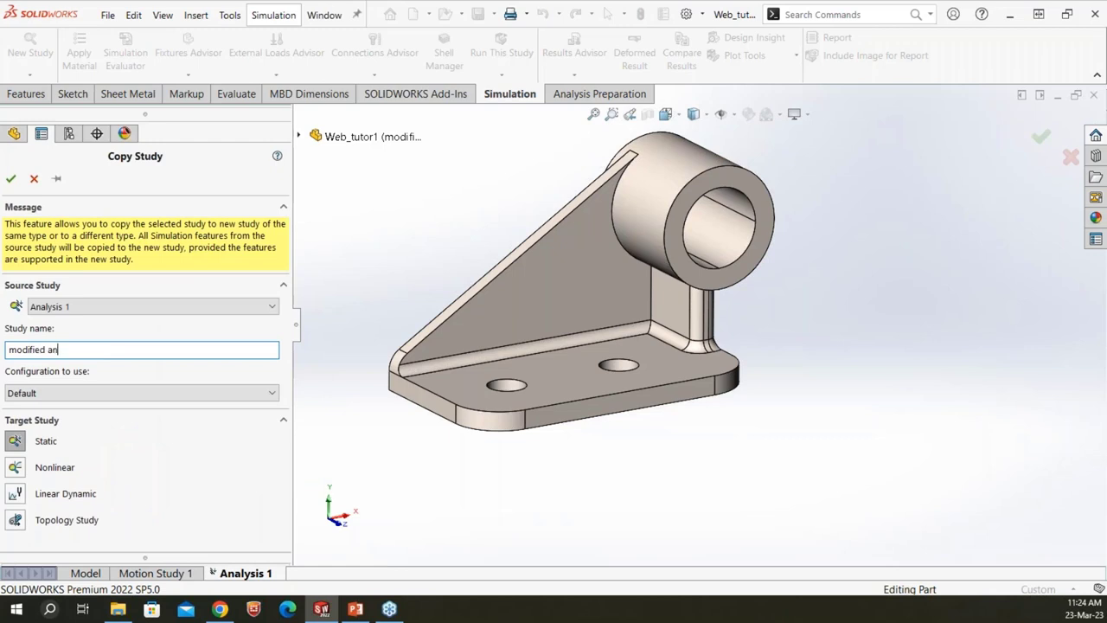
text(alysis)
click(67, 394)
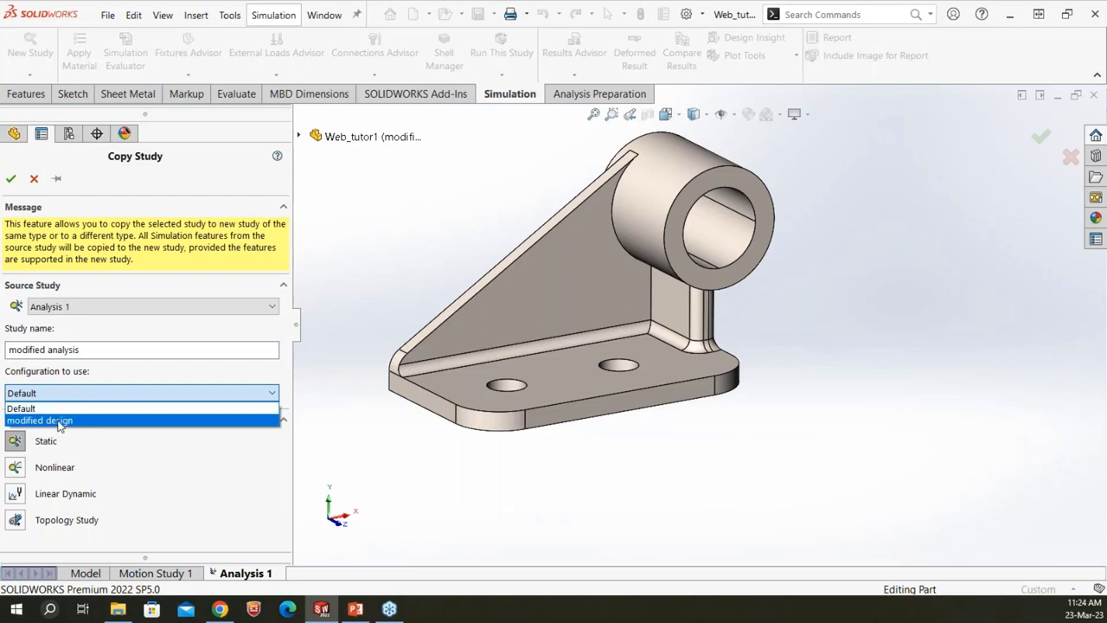
click(58, 421)
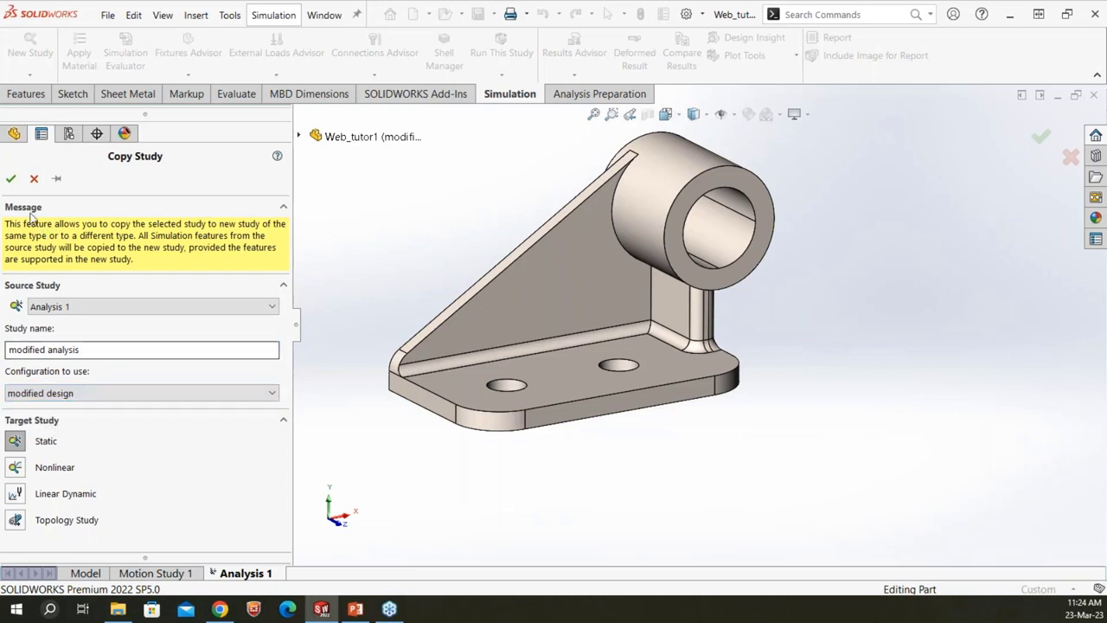
click(11, 178)
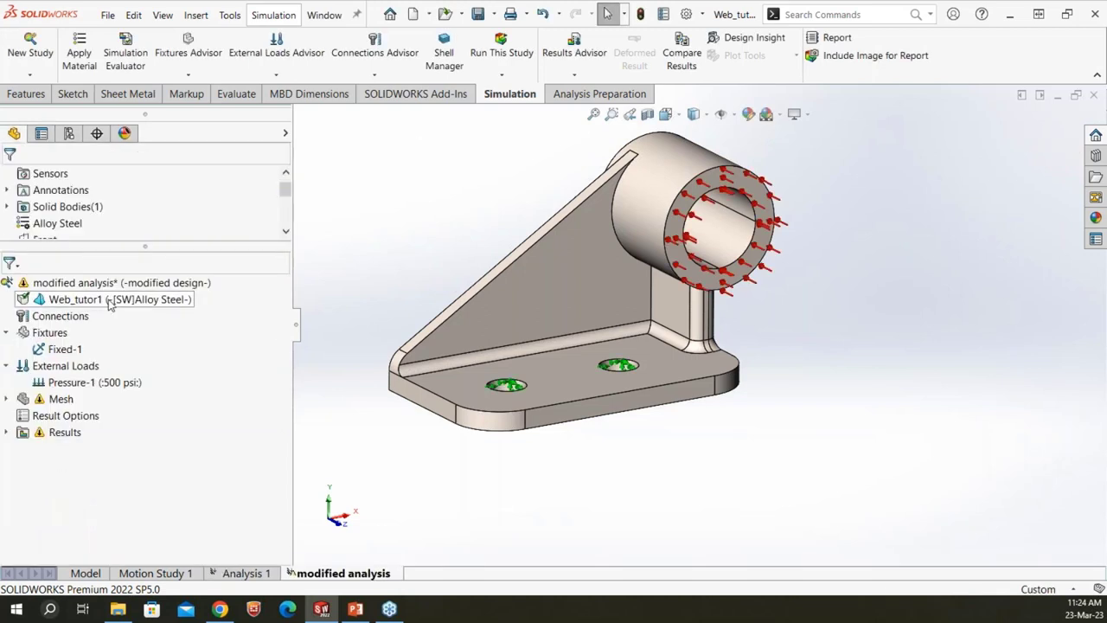
- Review the fixture, pressure load and part material carried over into the modified analysis study
click(65, 348)
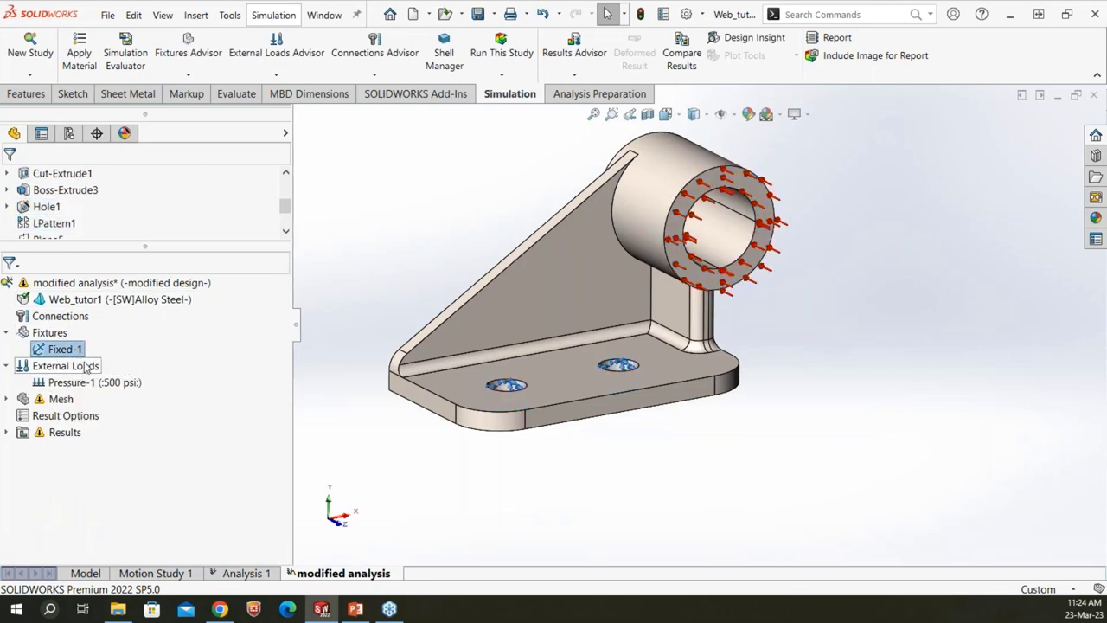
click(86, 382)
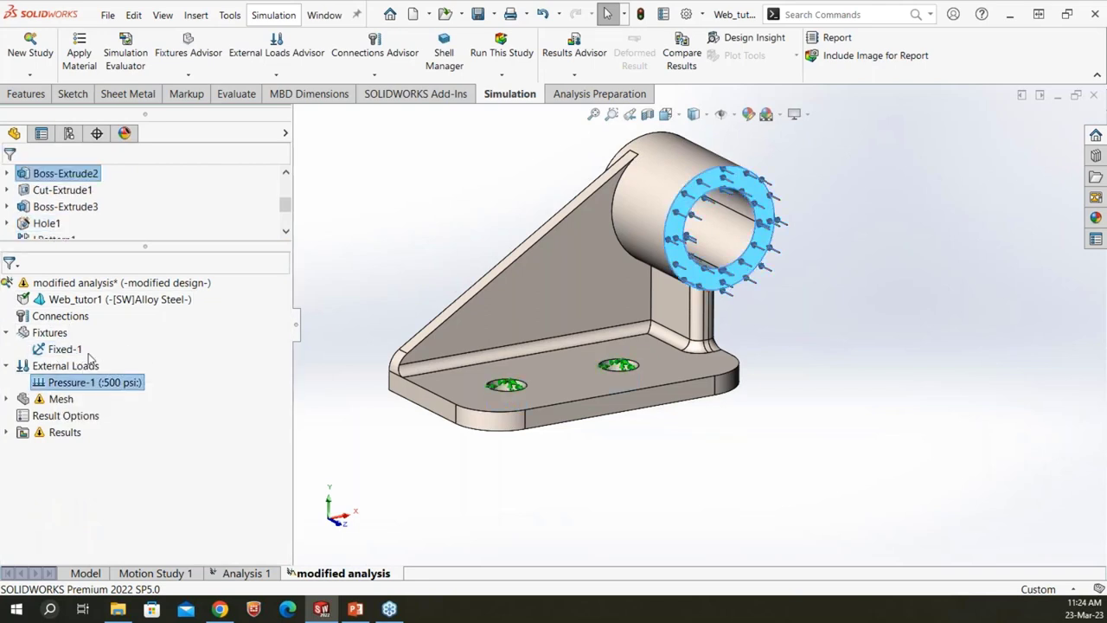
click(130, 300)
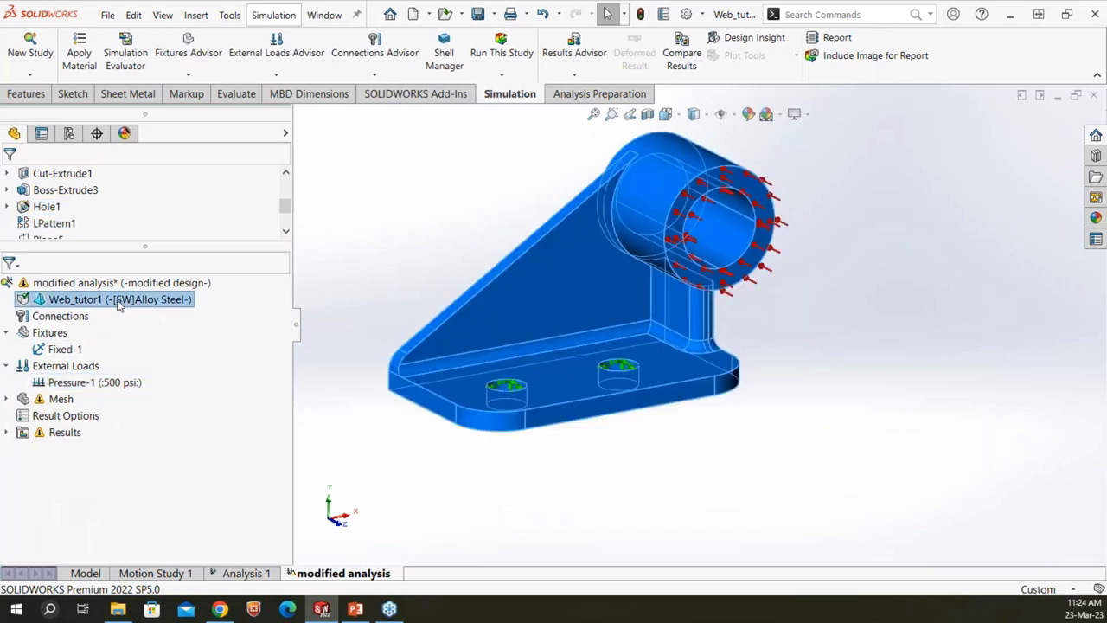
click(348, 437)
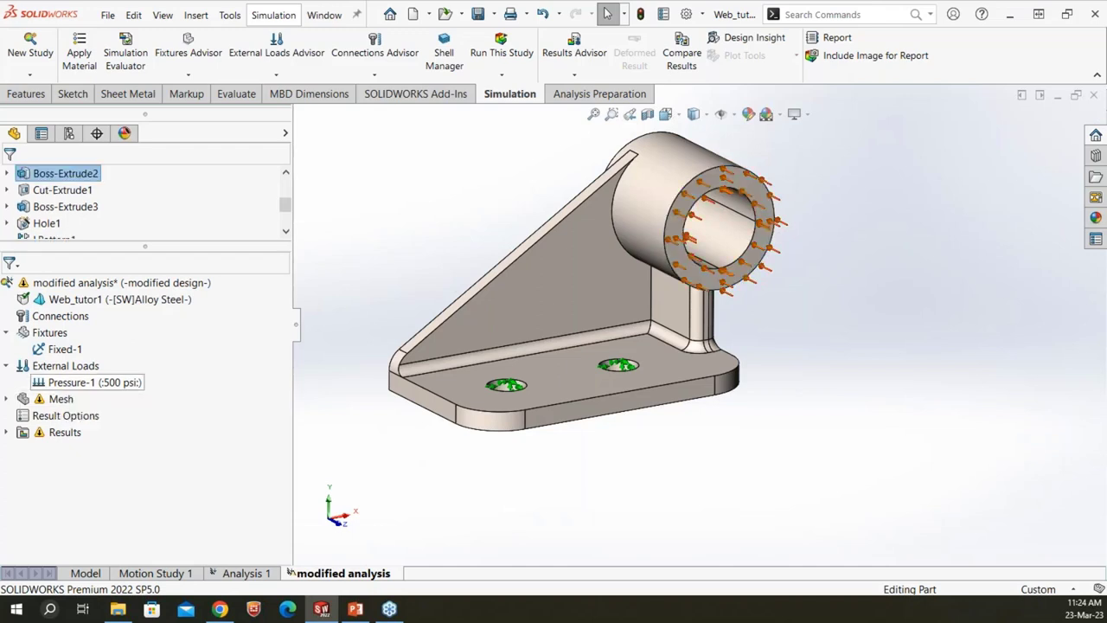
click(68, 384)
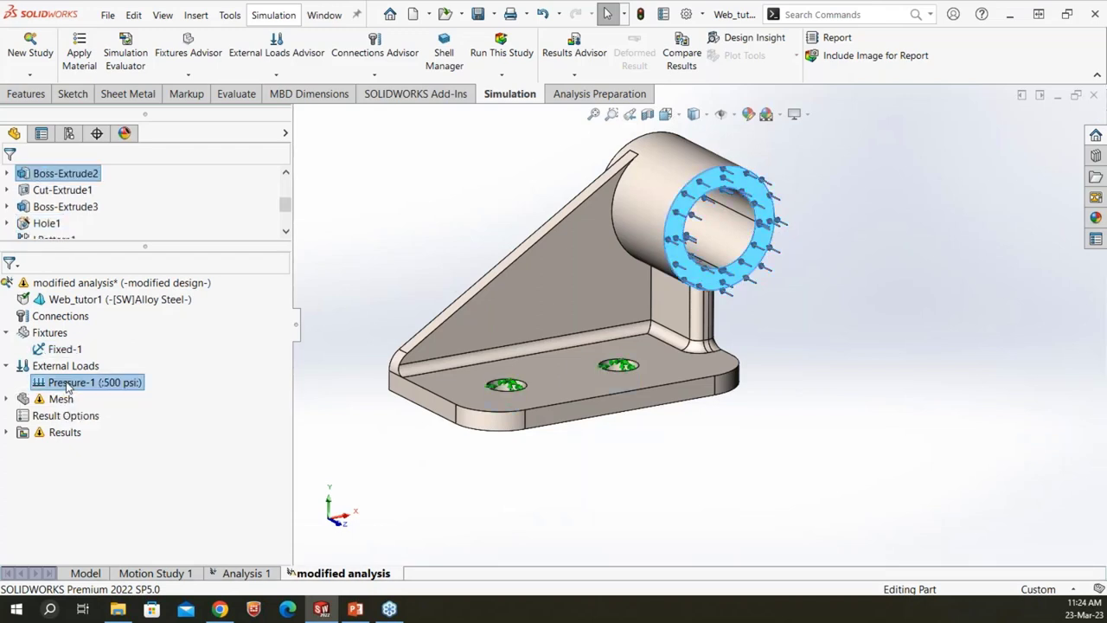
click(65, 350)
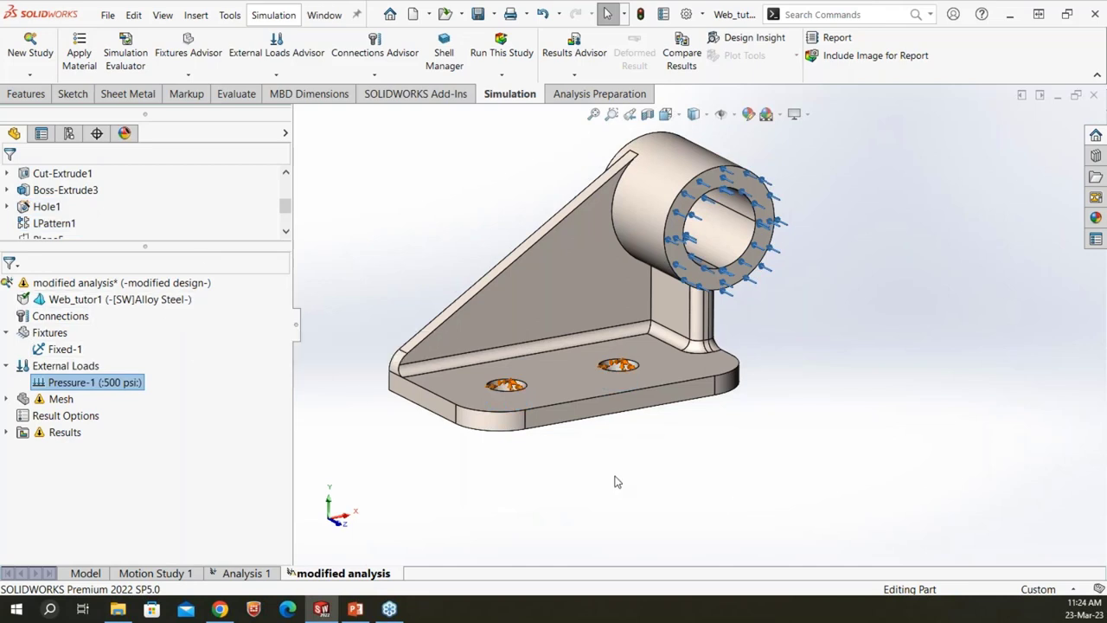
- Run the modified analysis study and set its von Mises stress plot legend to an automatically defined maximum value
click(490, 59)
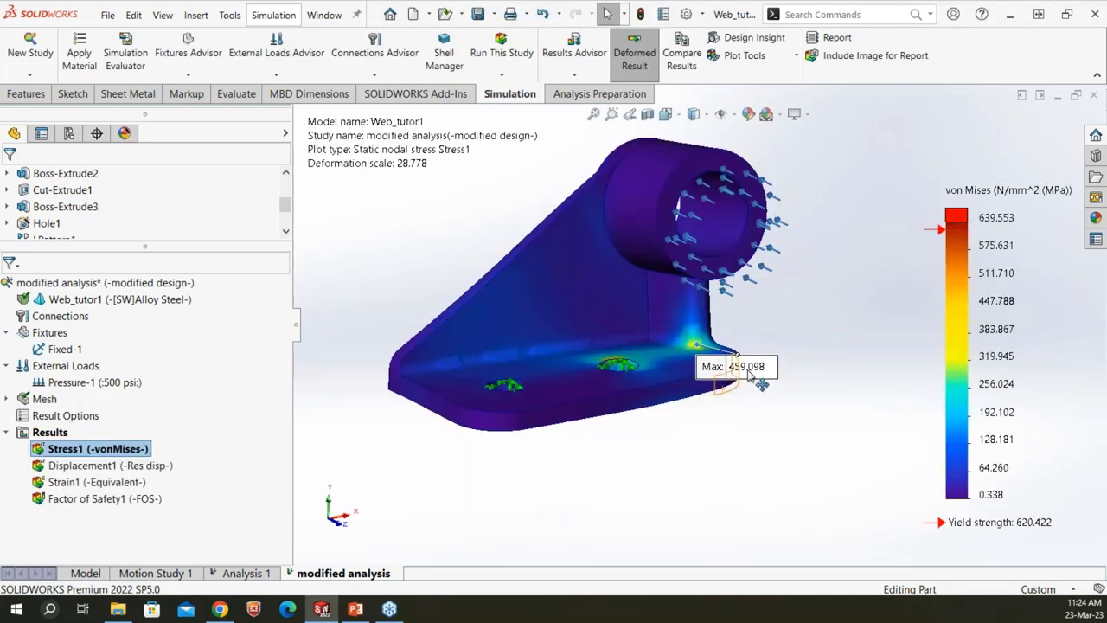
right_click(99, 448)
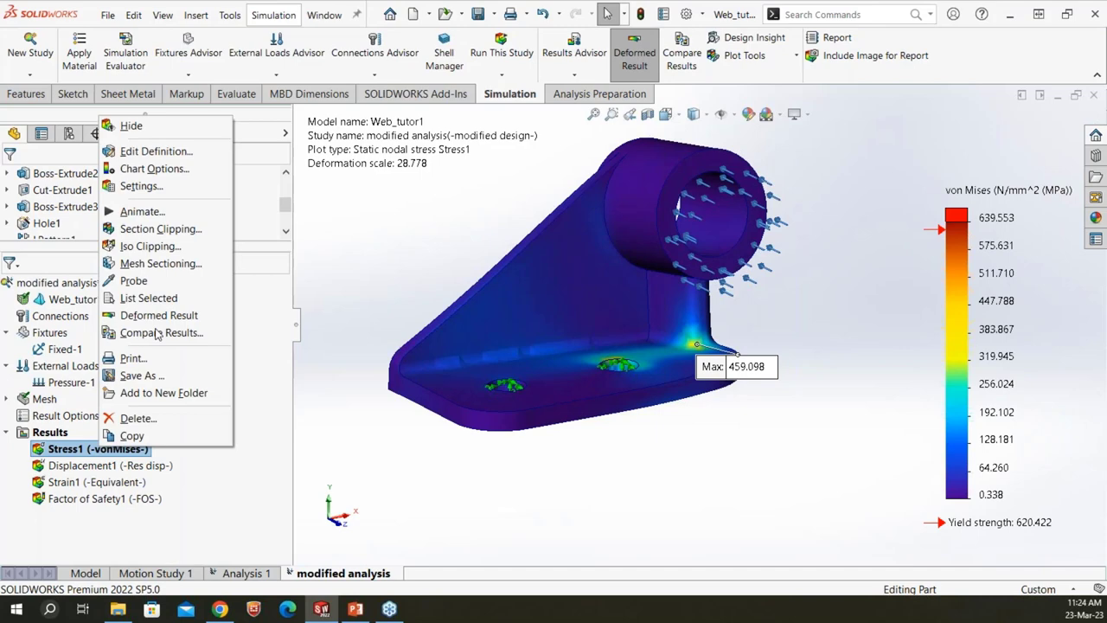
click(156, 151)
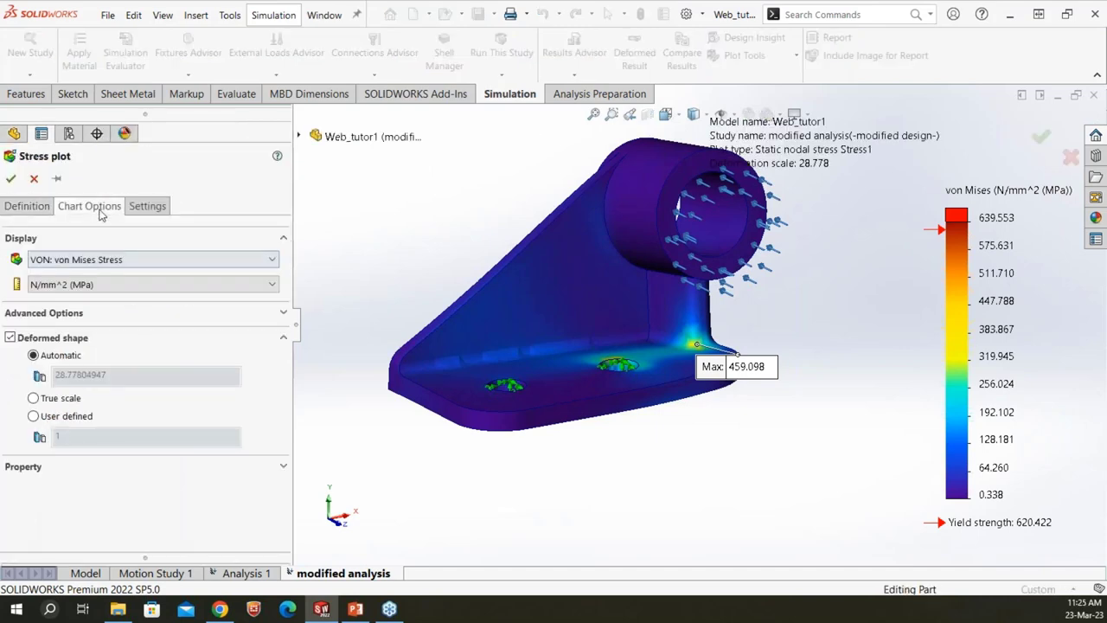
click(89, 206)
click(35, 350)
click(10, 179)
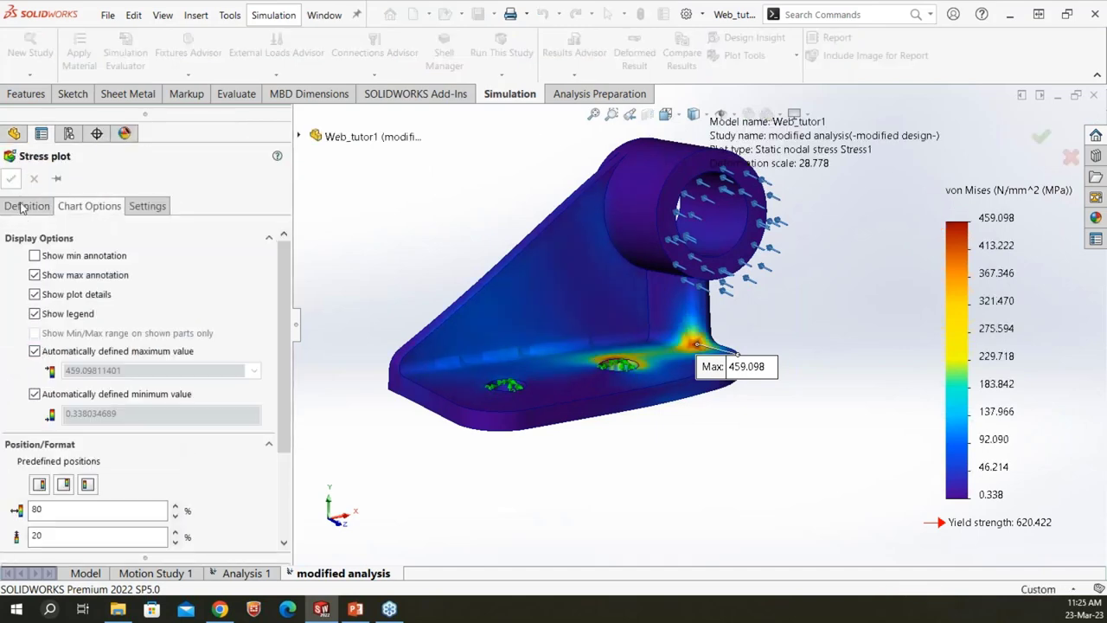
middle_drag(588, 450, 718, 346)
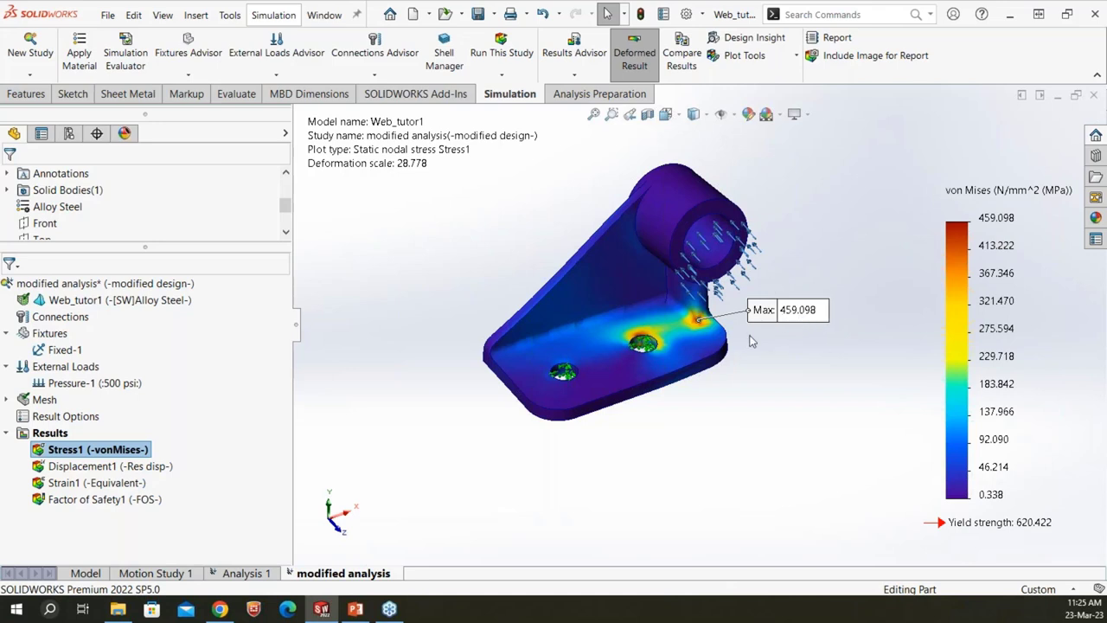
- Display the displacement and factor of safety plots of the modified analysis study and inspect the bracket
click(103, 465)
double_click(103, 465)
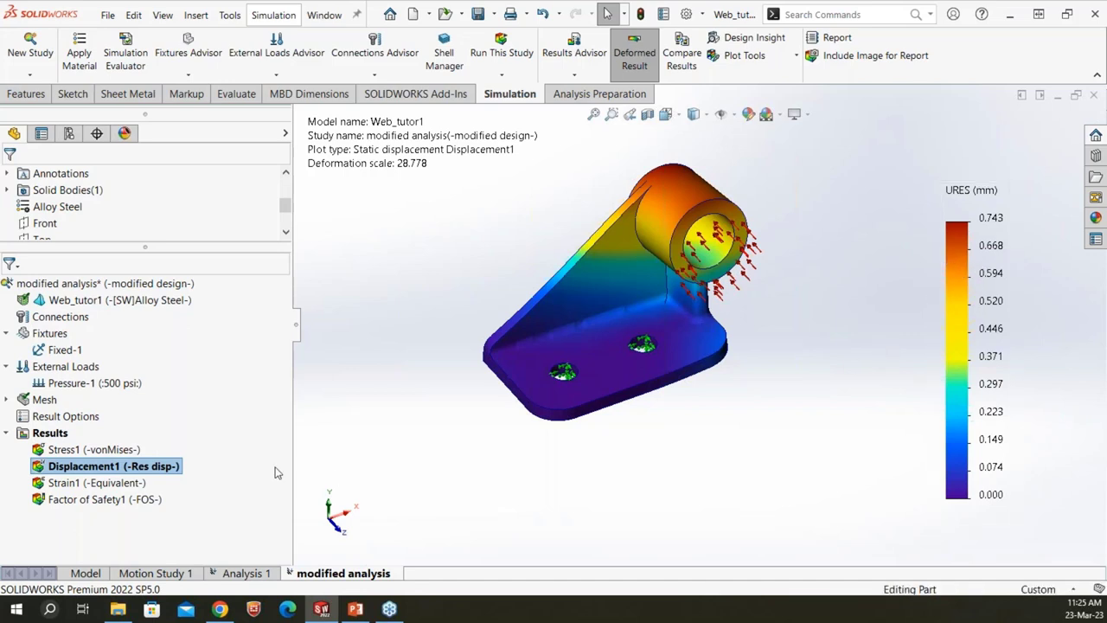
click(101, 500)
double_click(102, 500)
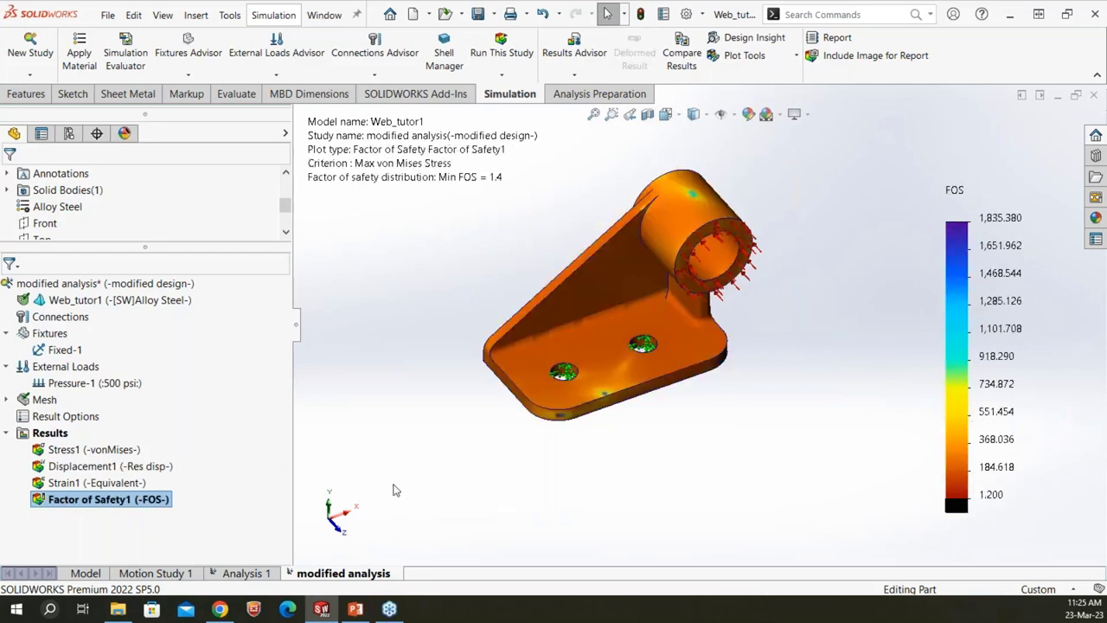
mouse_move(601, 462)
middle_down()
mouse_move(648, 433)
mouse_move(648, 470)
mouse_move(636, 450)
middle_up()
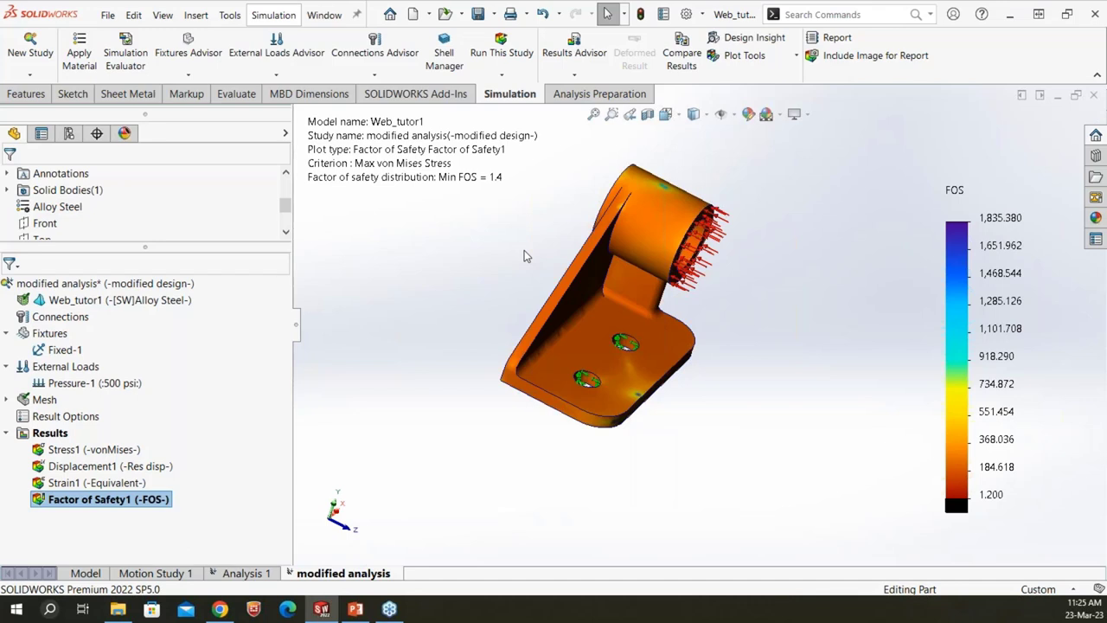
- Open the report options for the modified analysis study of the Web_tutor1 bracket
scroll(606, 201, down, 2)
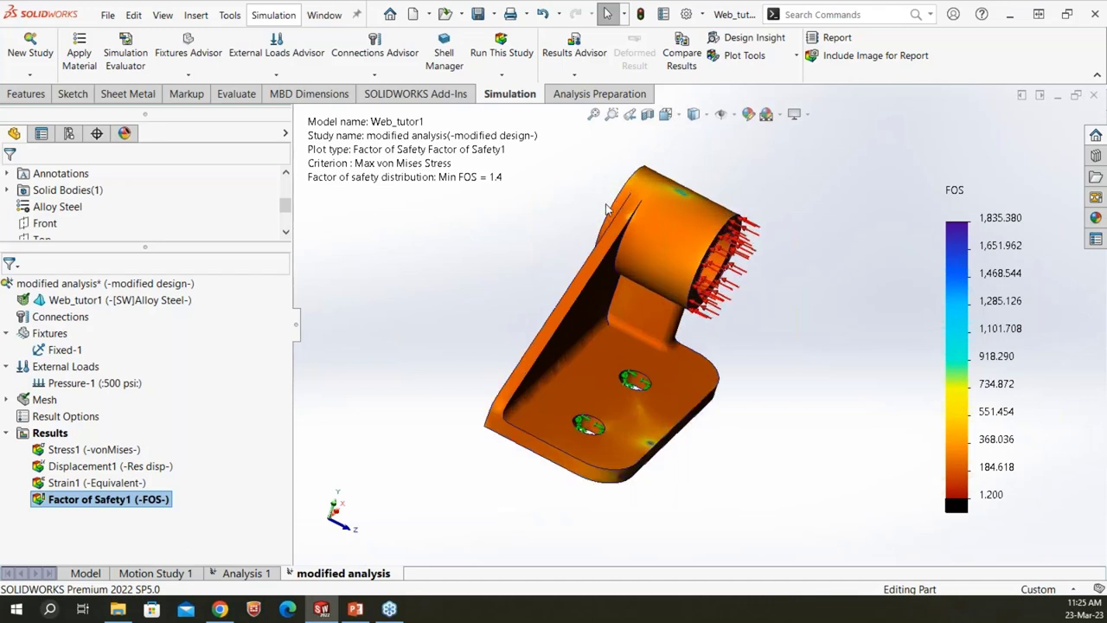
scroll(606, 207, down, 2)
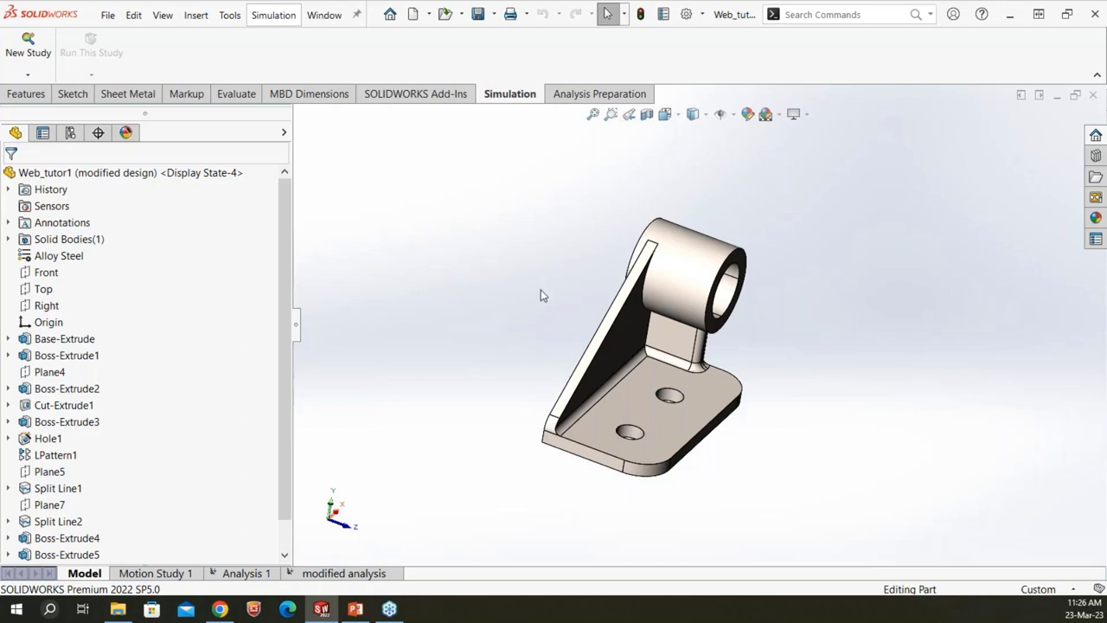
click(279, 17)
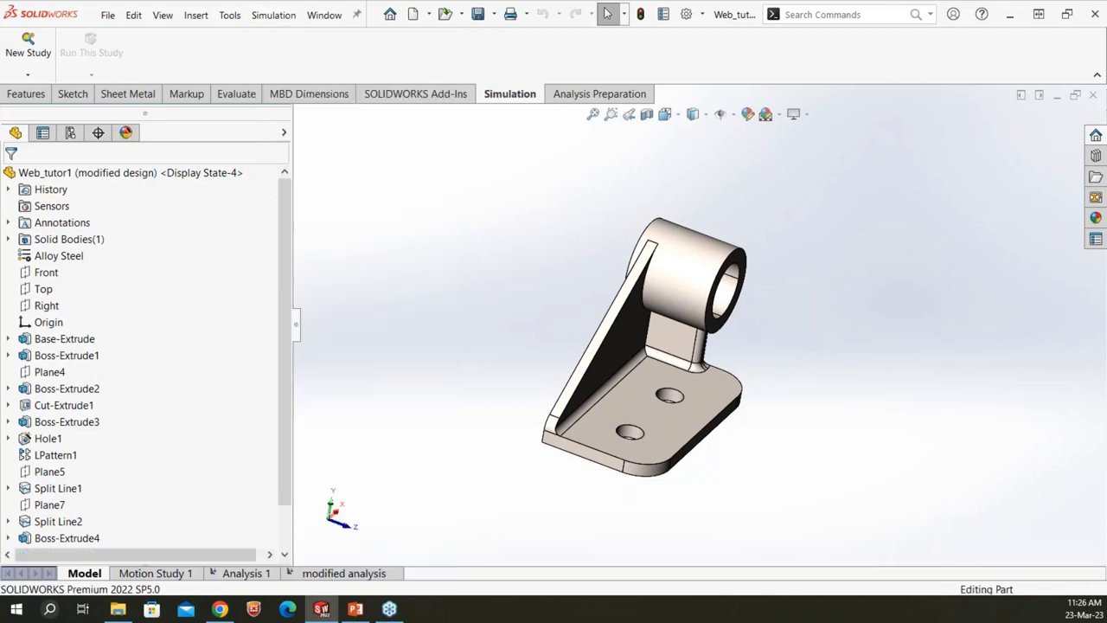
click(274, 15)
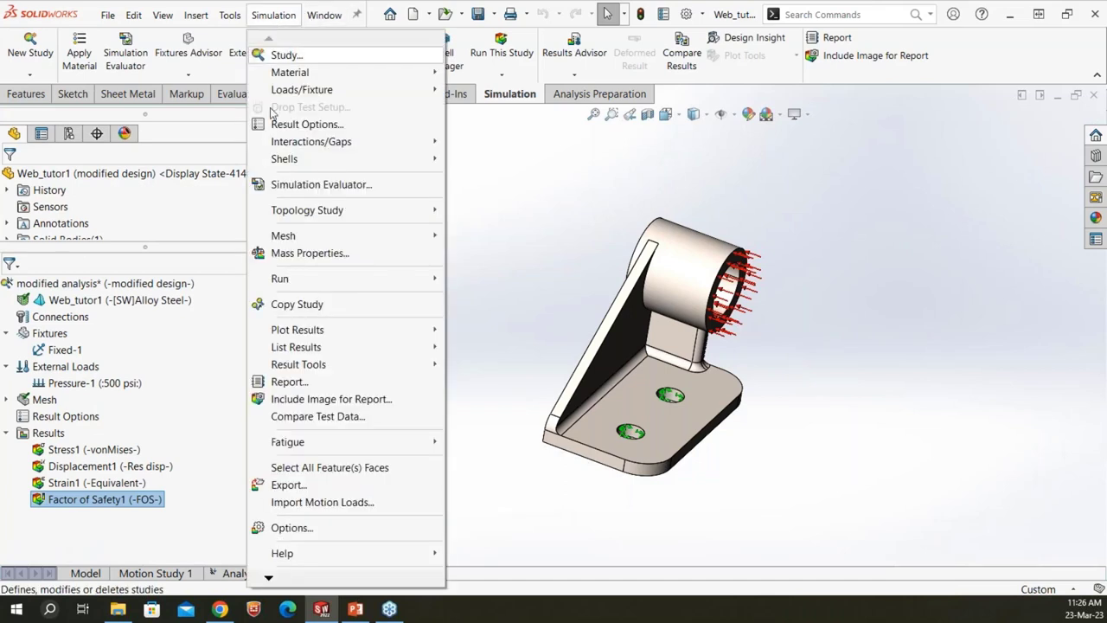
click(290, 381)
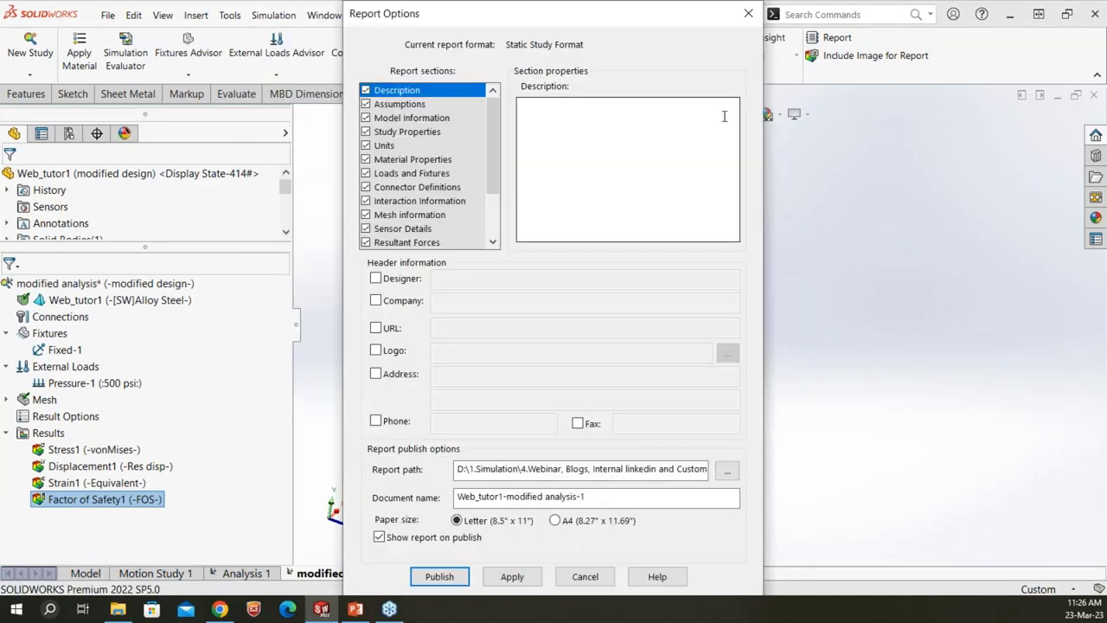
- Add the designer's name and the company CSTPL to the report header, and publish the report
click(375, 278)
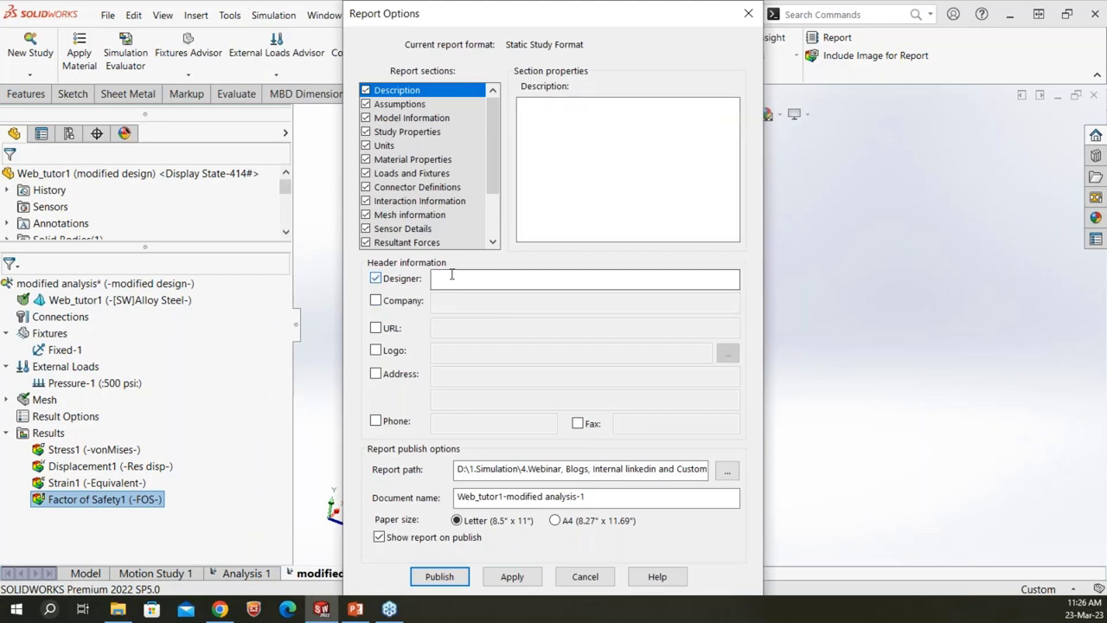
click(455, 279)
text(aABC)
click(375, 300)
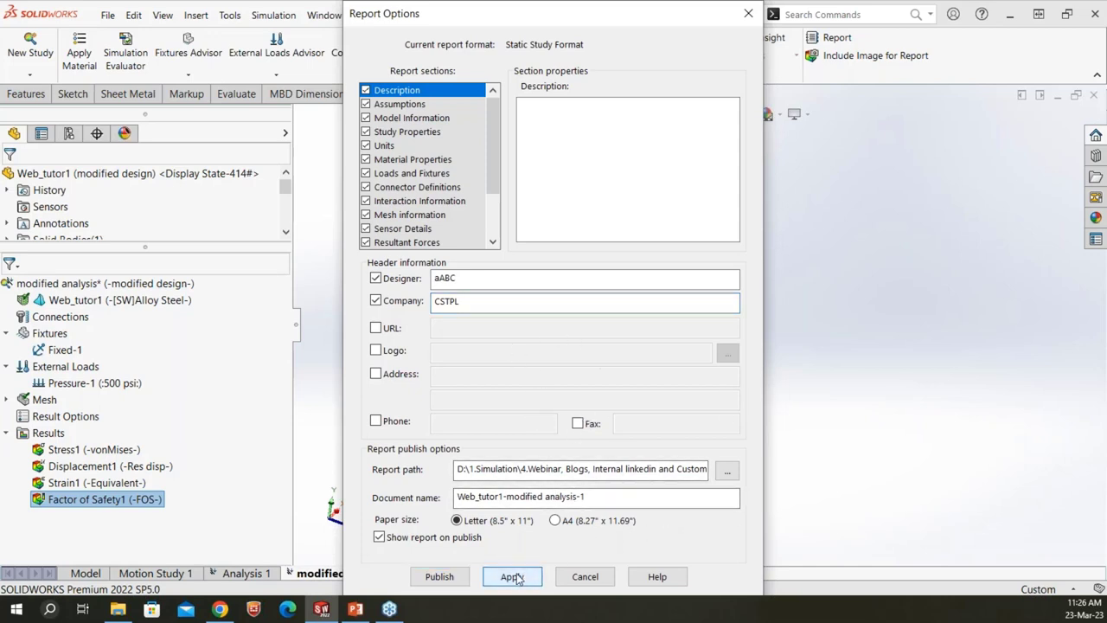
click(453, 578)
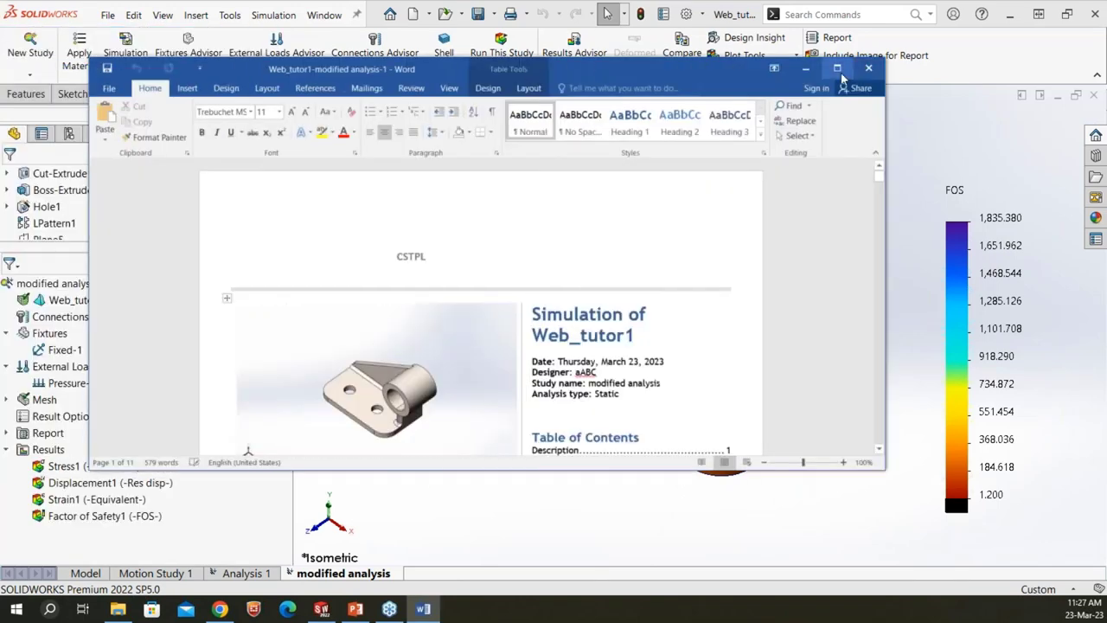
- Read through the published report's model information, study properties, units, material properties, loads and fixtures, and mesh information
click(838, 69)
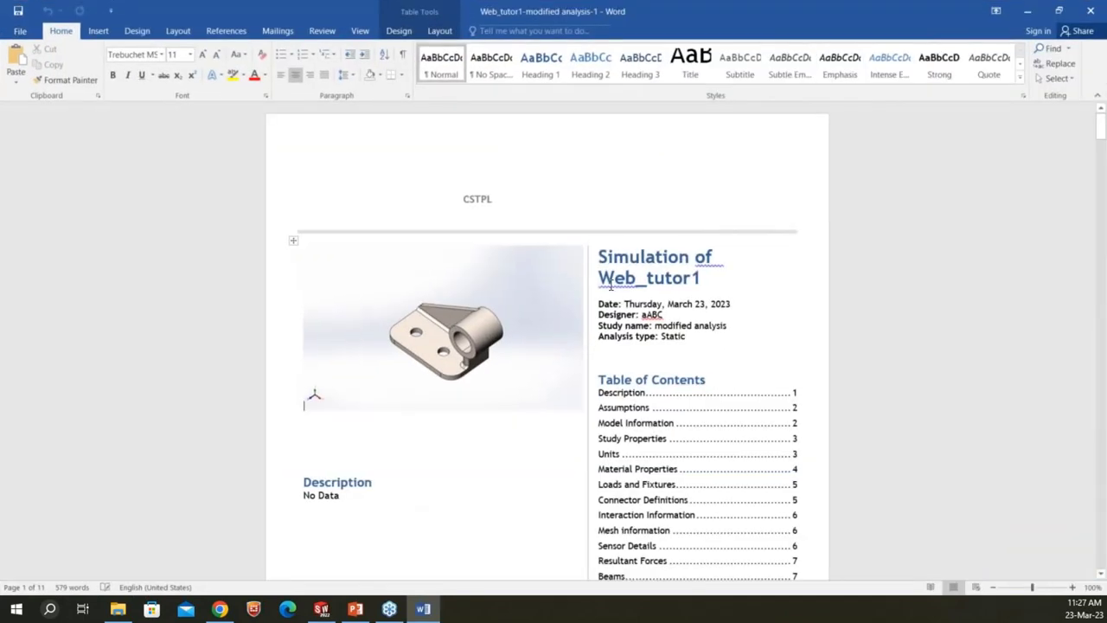
scroll(633, 309, down, 15)
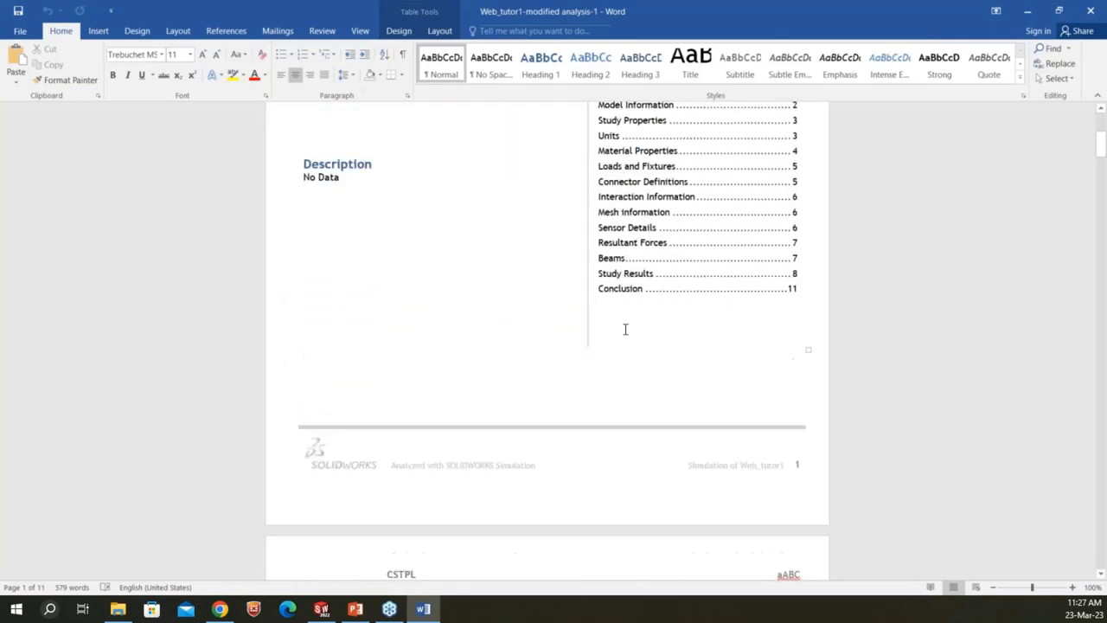
scroll(508, 403, down, 8)
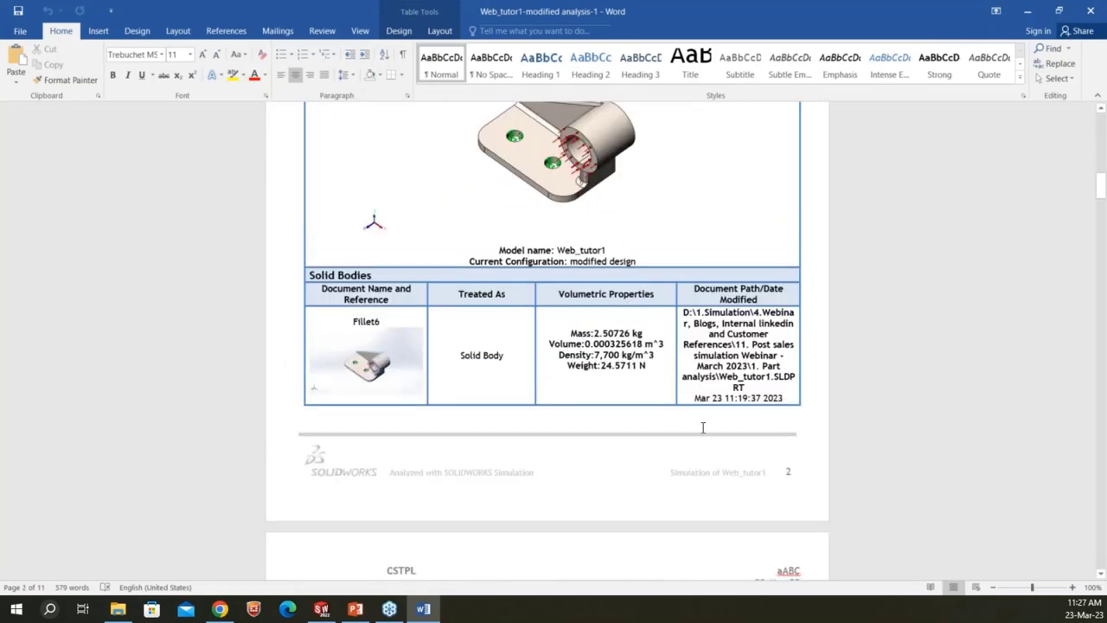
scroll(597, 375, down, 9)
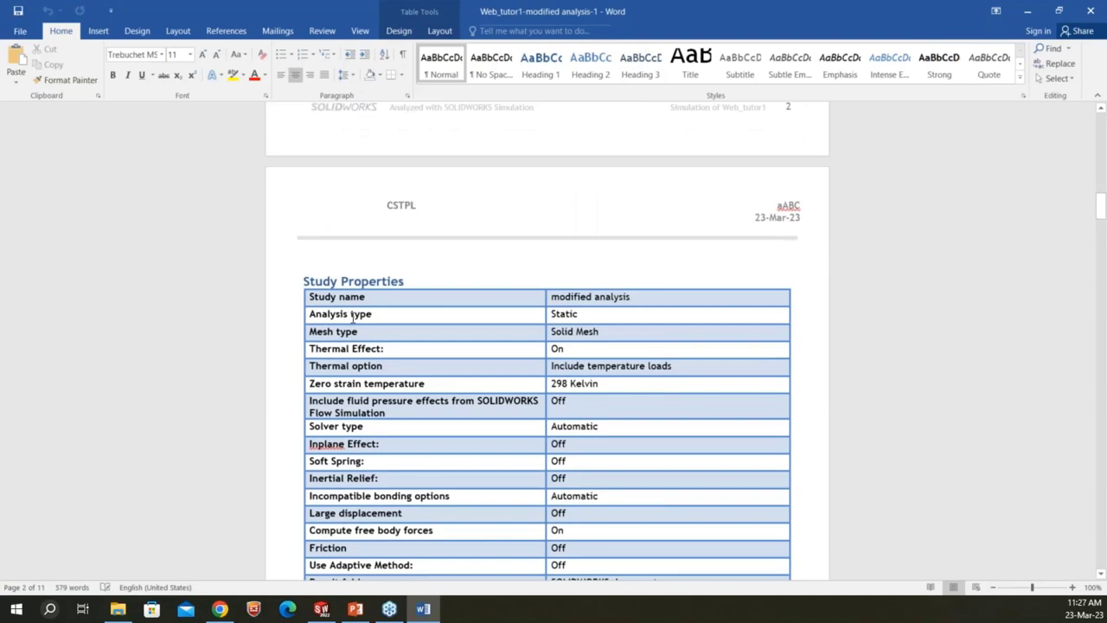
scroll(353, 320, down, 8)
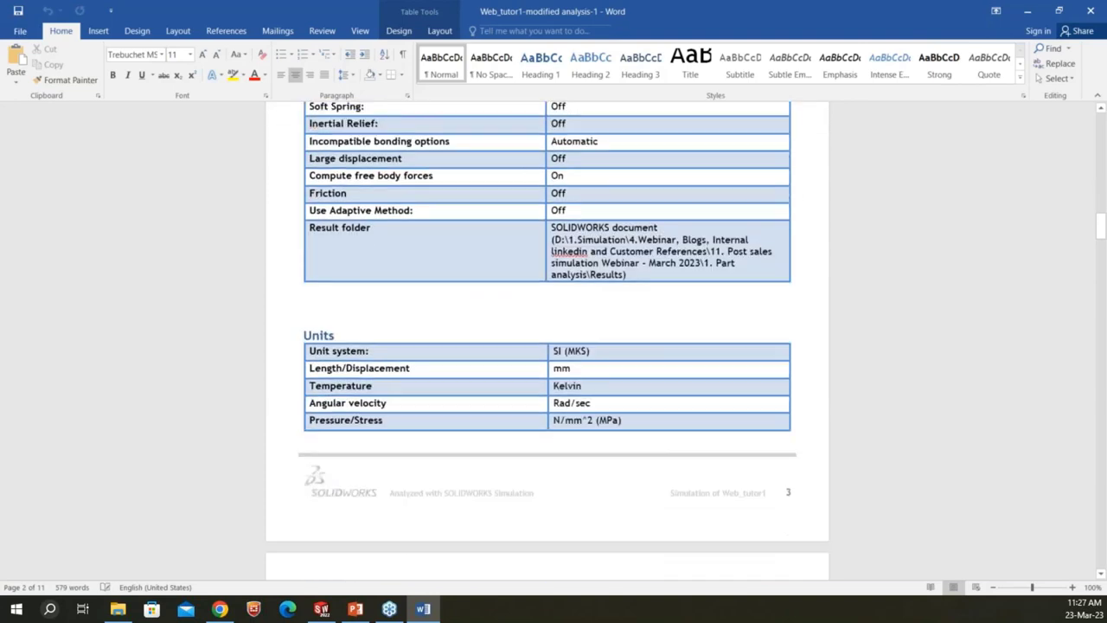
scroll(488, 327, down, 7)
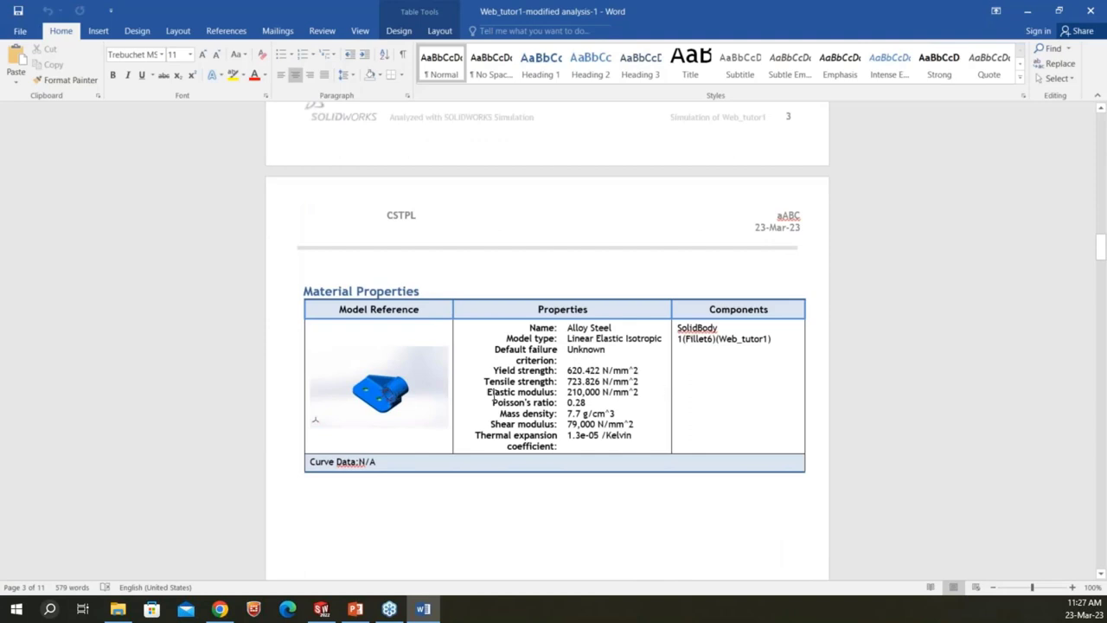
scroll(493, 396, down, 1)
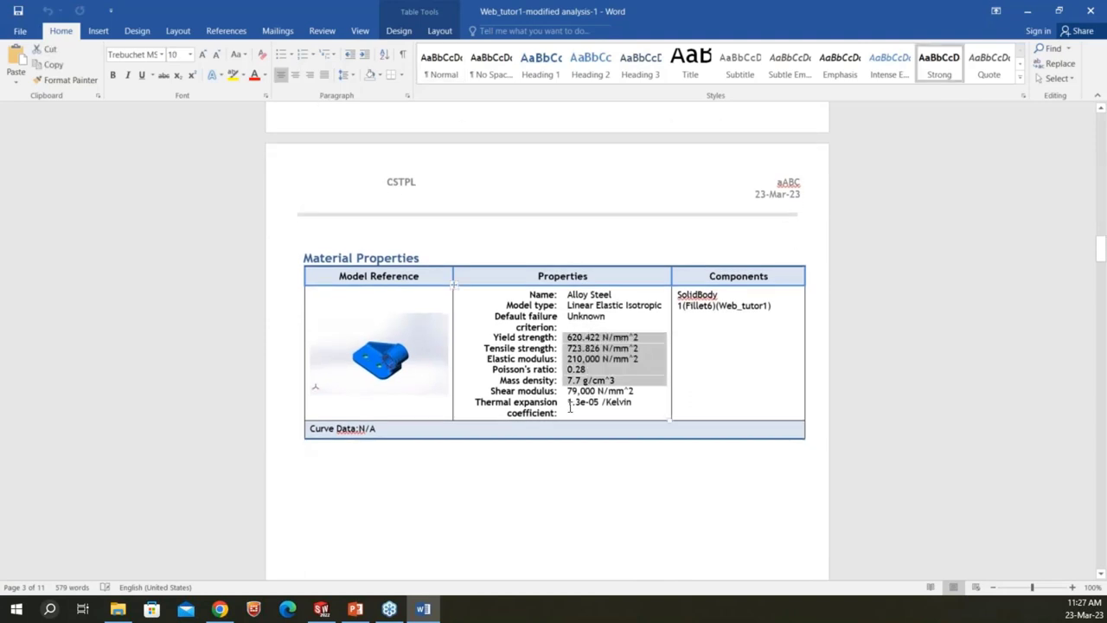
scroll(545, 445, down, 15)
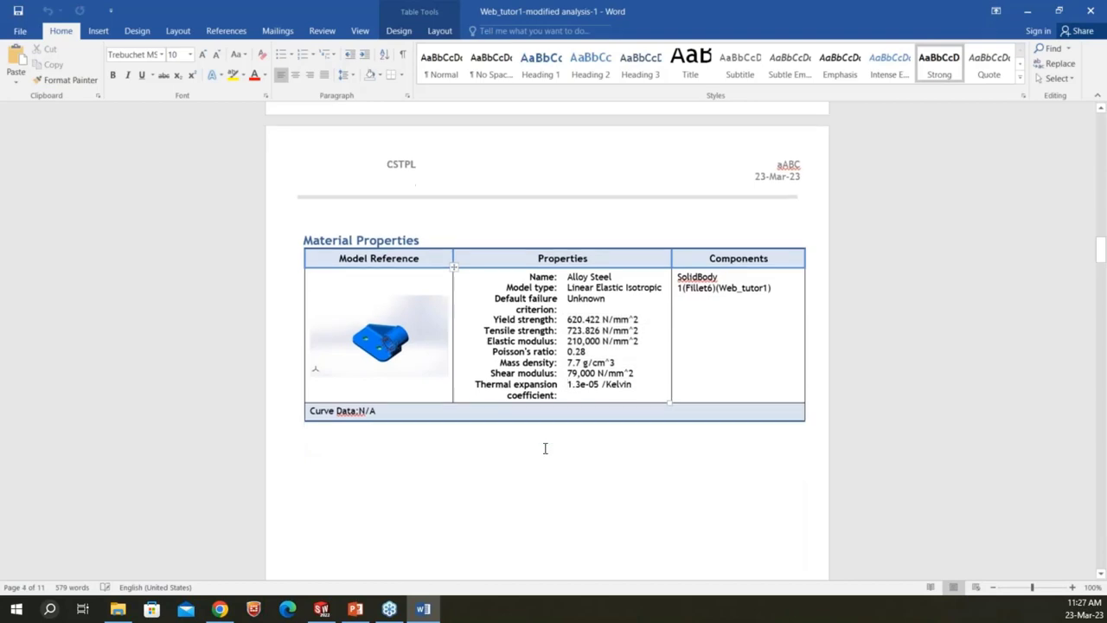
scroll(545, 445, down, 15)
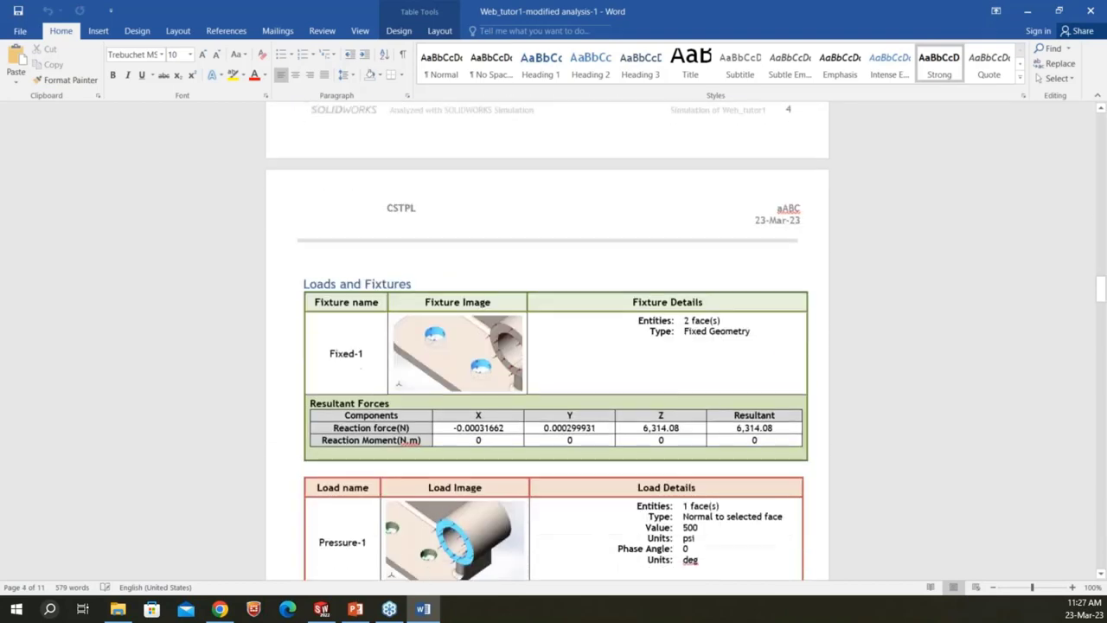
scroll(442, 373, down, 10)
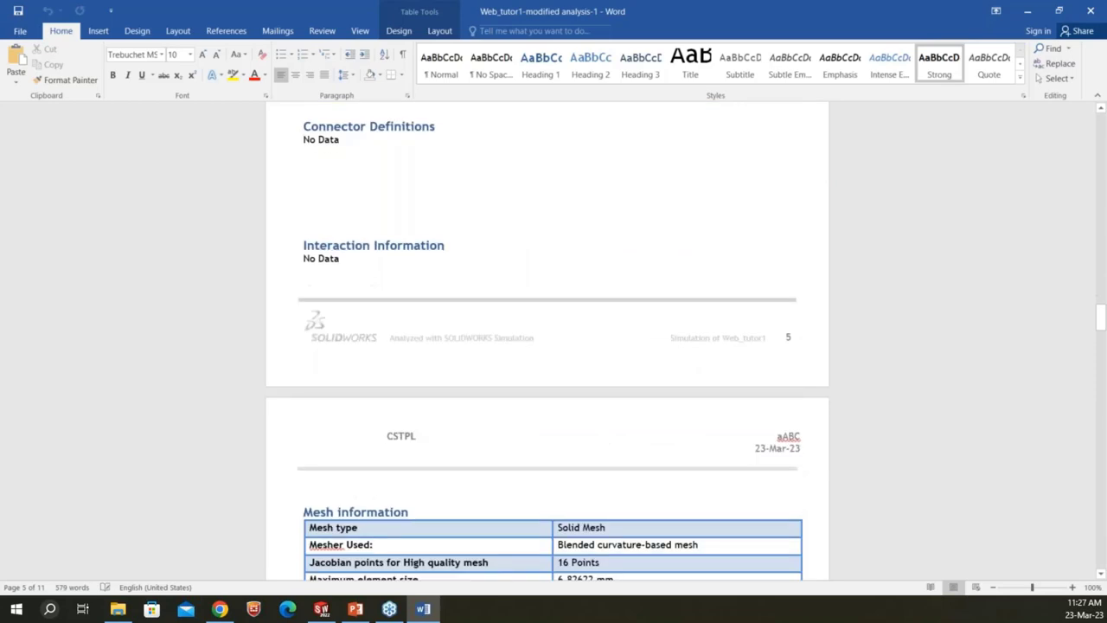
scroll(442, 374, down, 15)
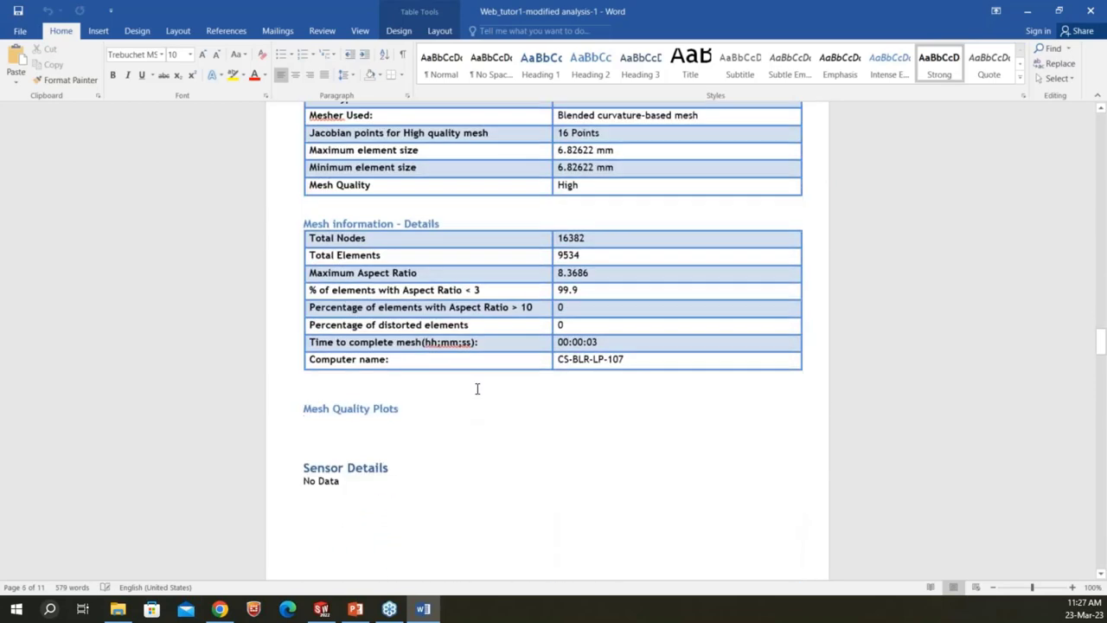
- Review the stress, displacement, strain and factor of safety results in the report, and close the document
scroll(466, 386, down, 15)
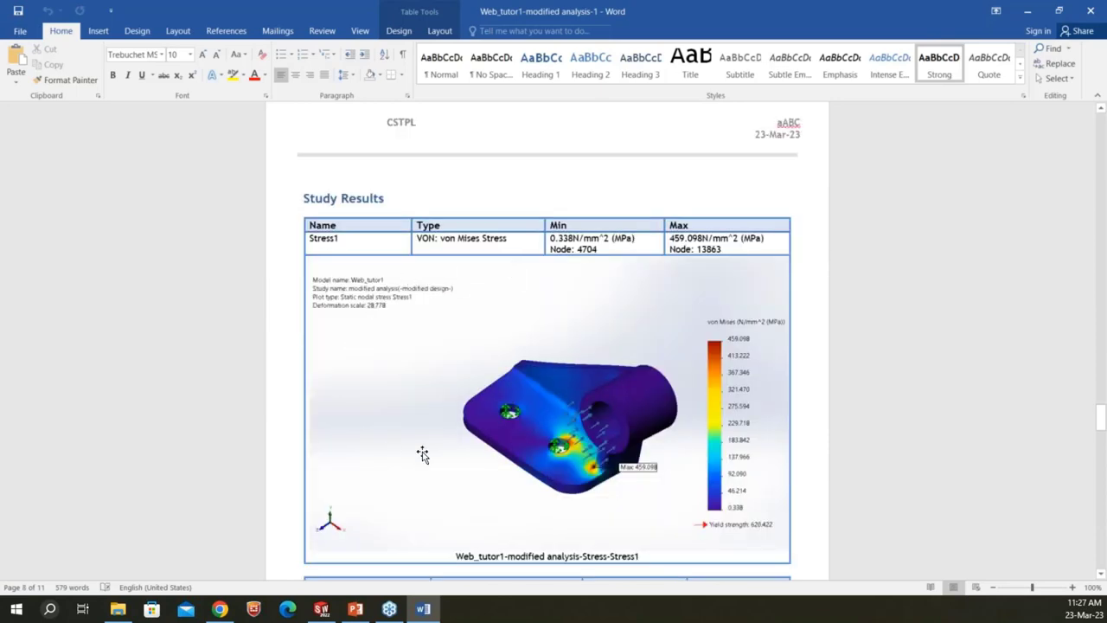
scroll(422, 455, down, 10)
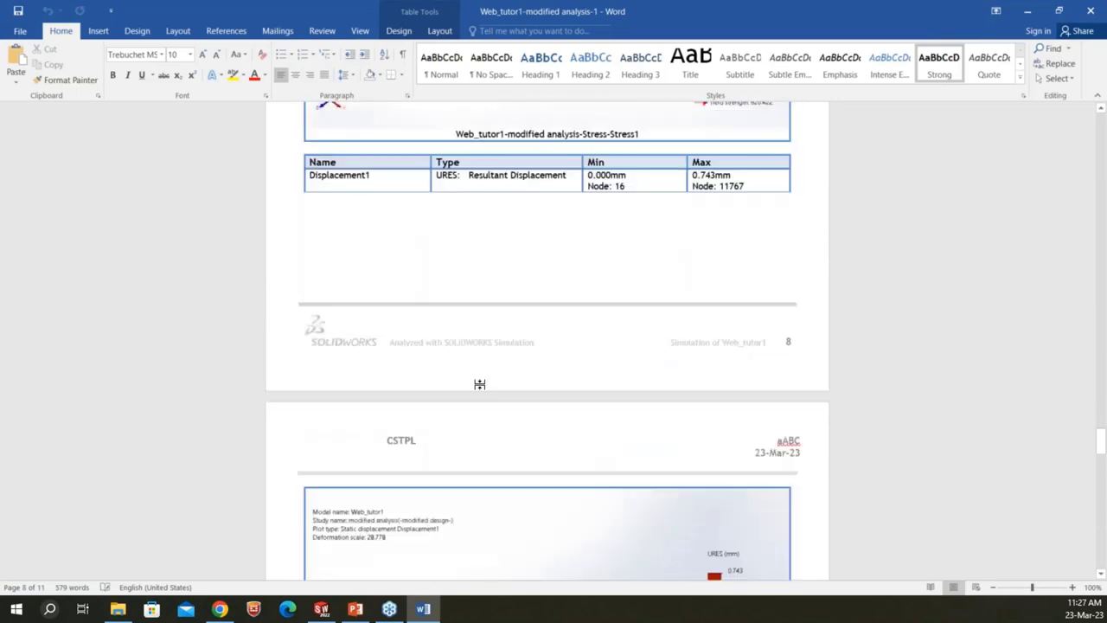
scroll(480, 384, down, 15)
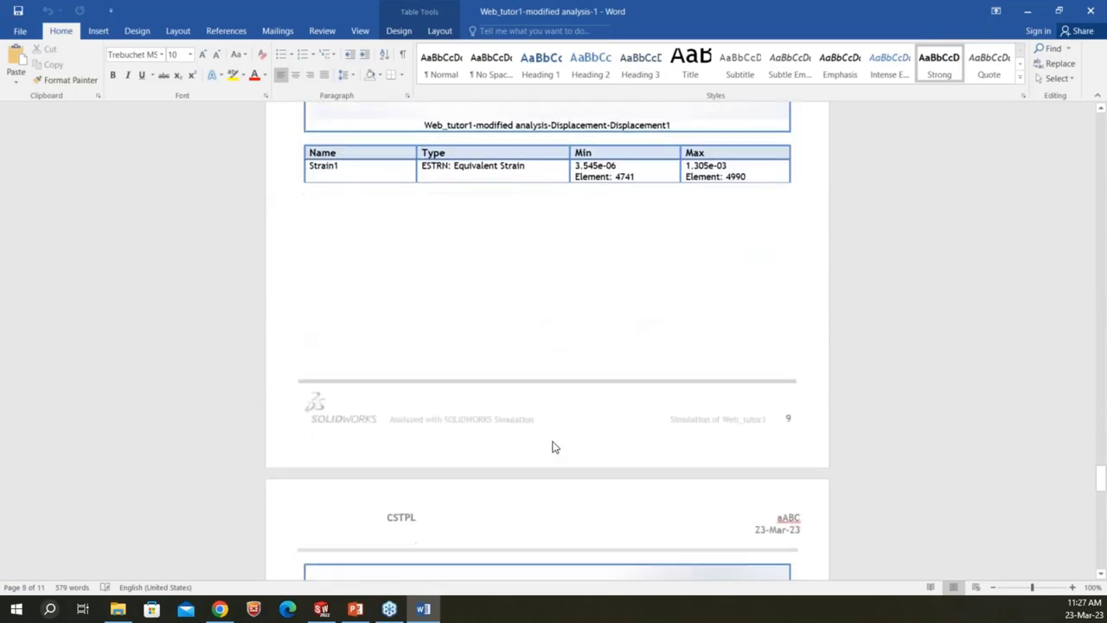
scroll(545, 489, down, 5)
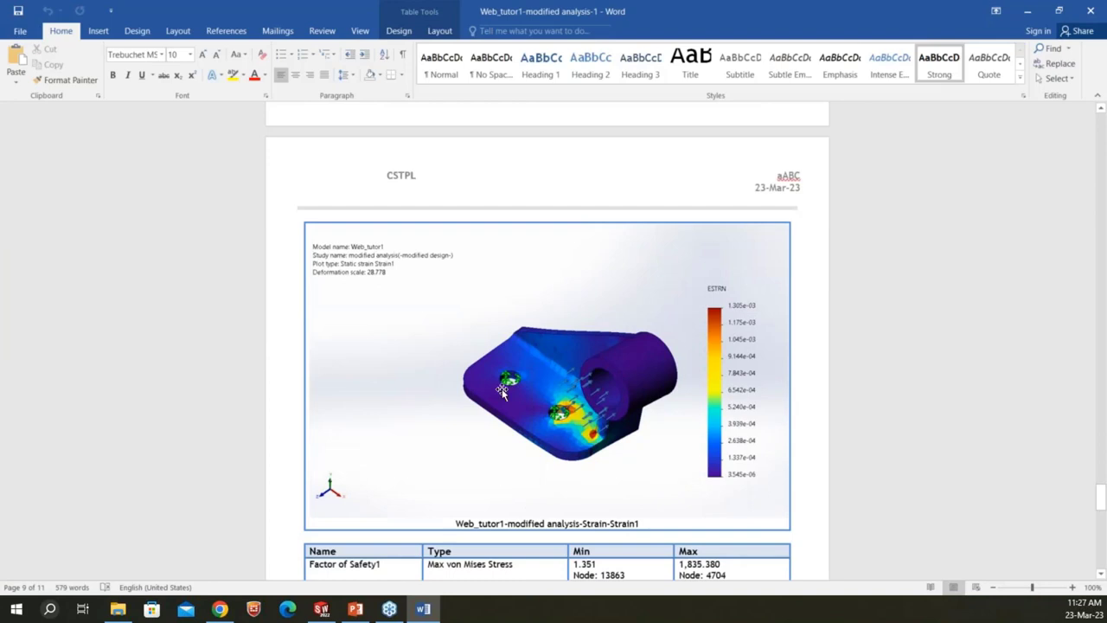
scroll(480, 408, down, 12)
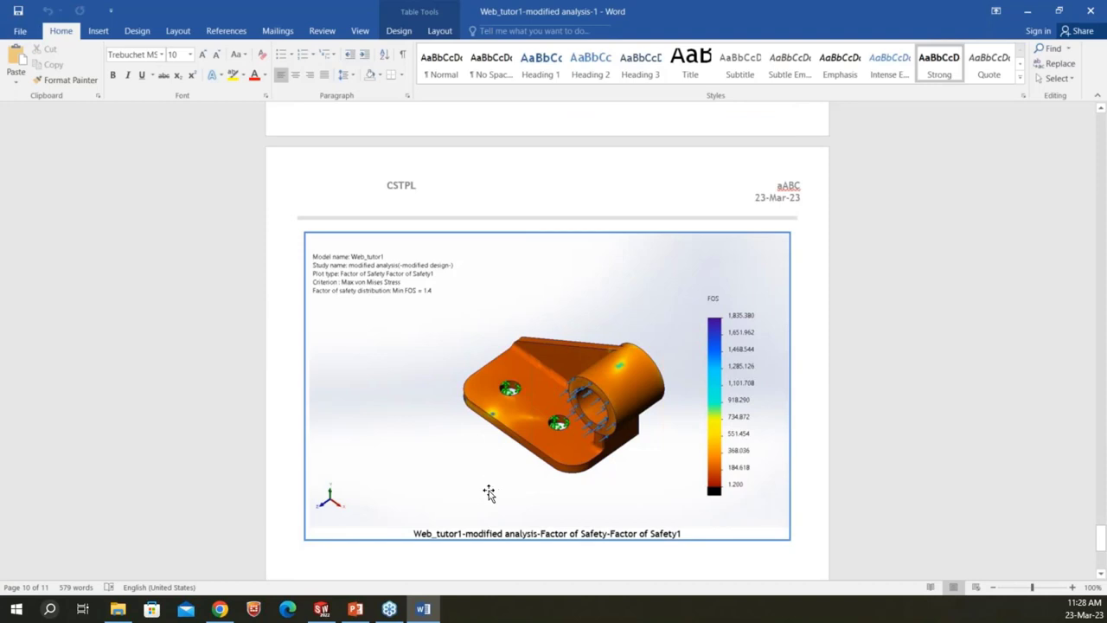
scroll(489, 493, down, 2)
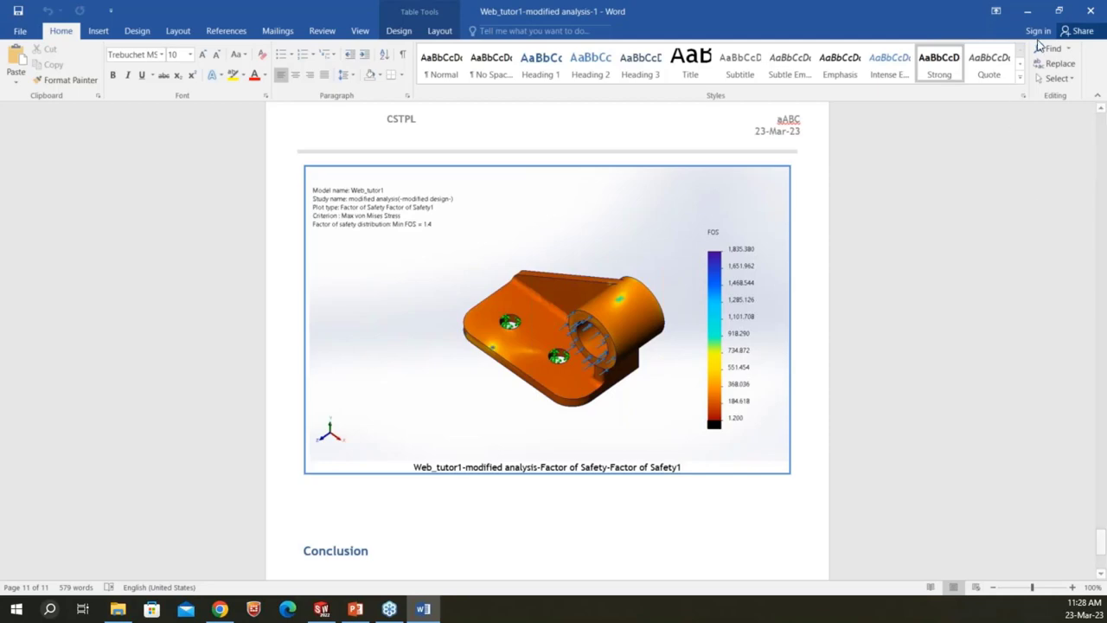
click(1088, 12)
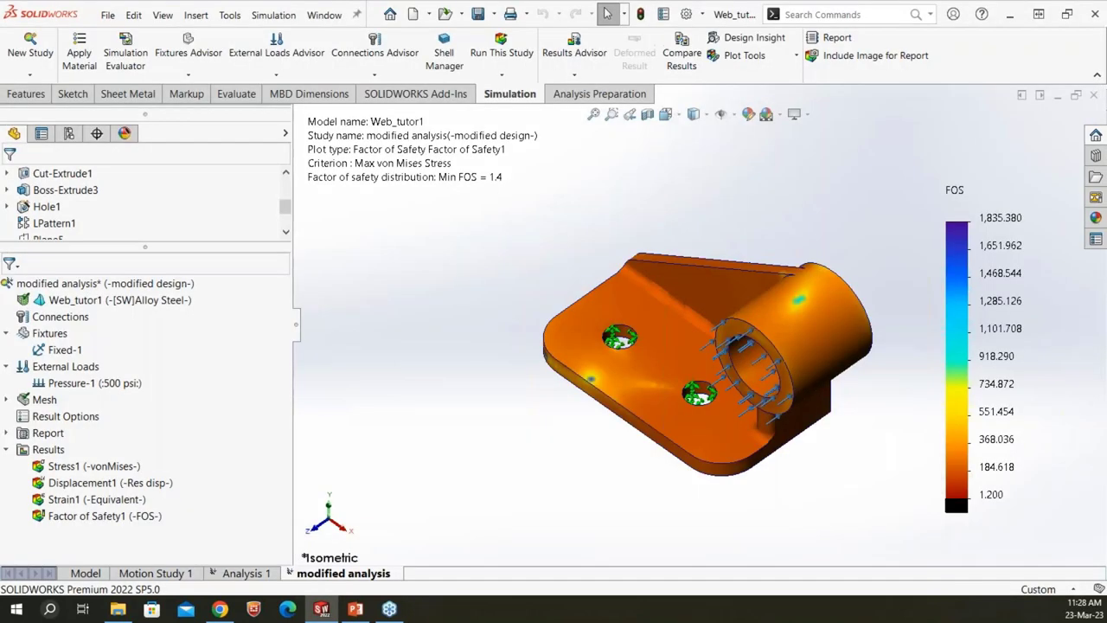
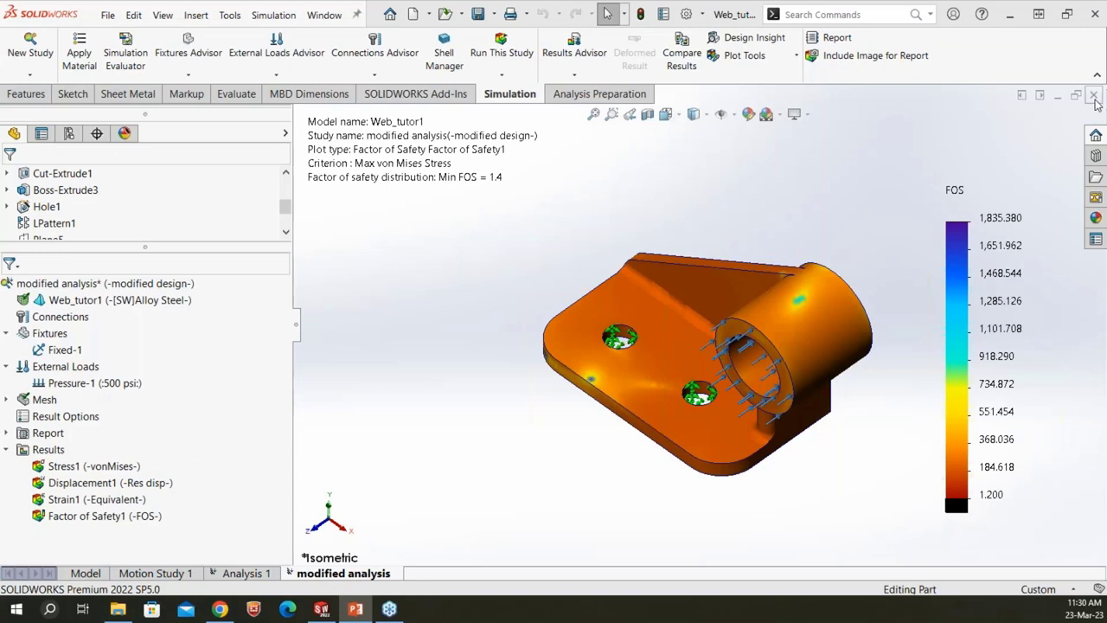
- Close the Web_tutor1 part to return to the FEA_lapjoint_training assembly
click(1094, 95)
click(502, 314)
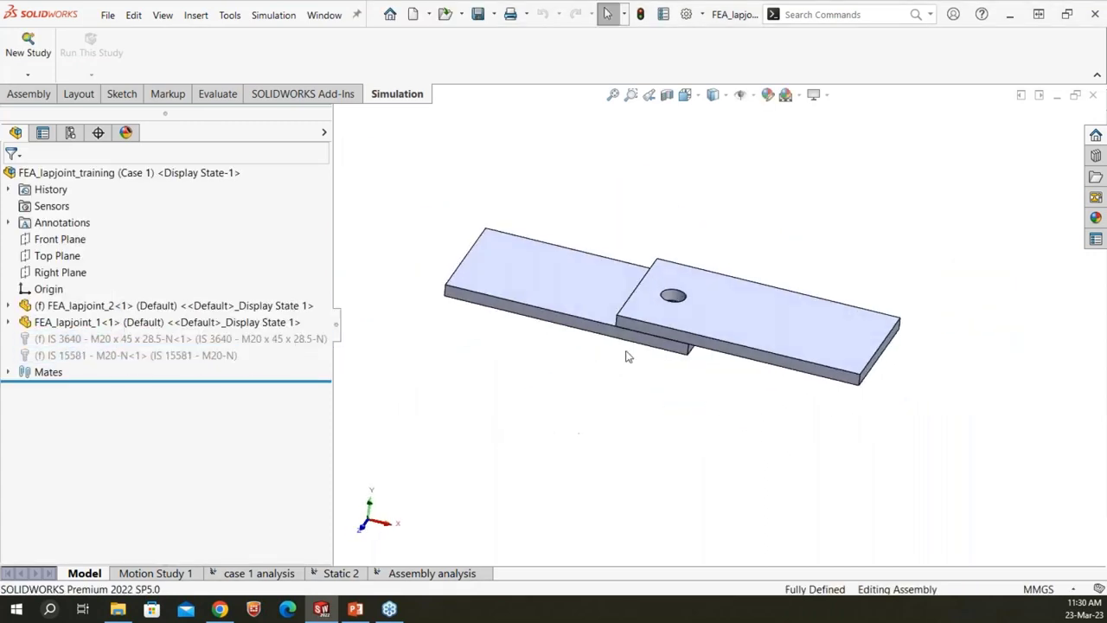
- Create a static study named analysis 1 for the FEA_lapjoint_training assembly
scroll(636, 346, up, 4)
scroll(670, 364, down, 3)
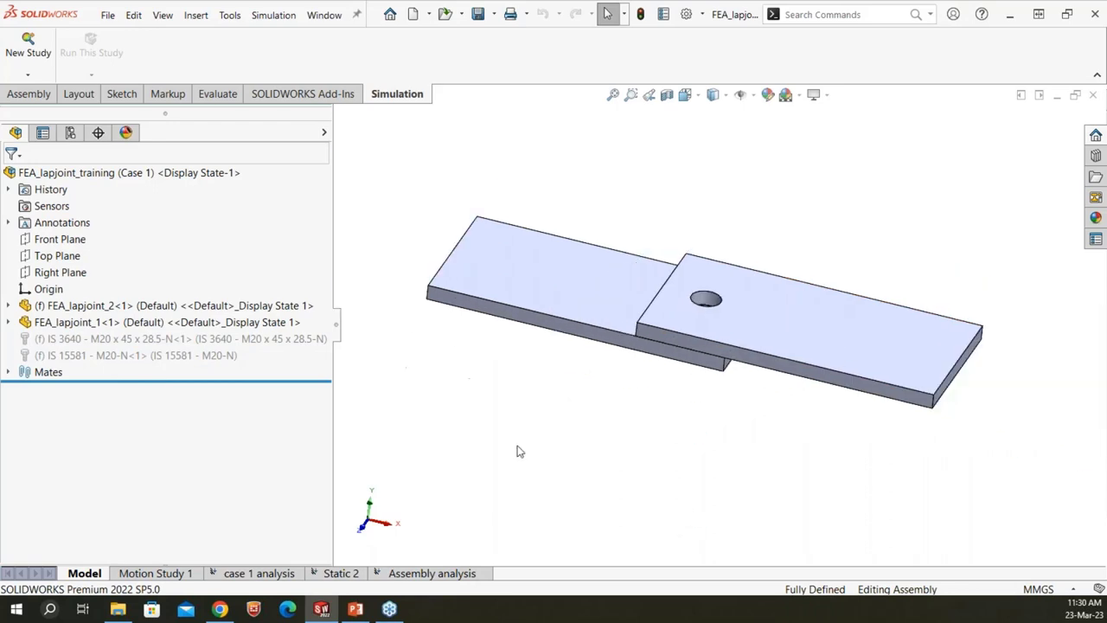
click(28, 44)
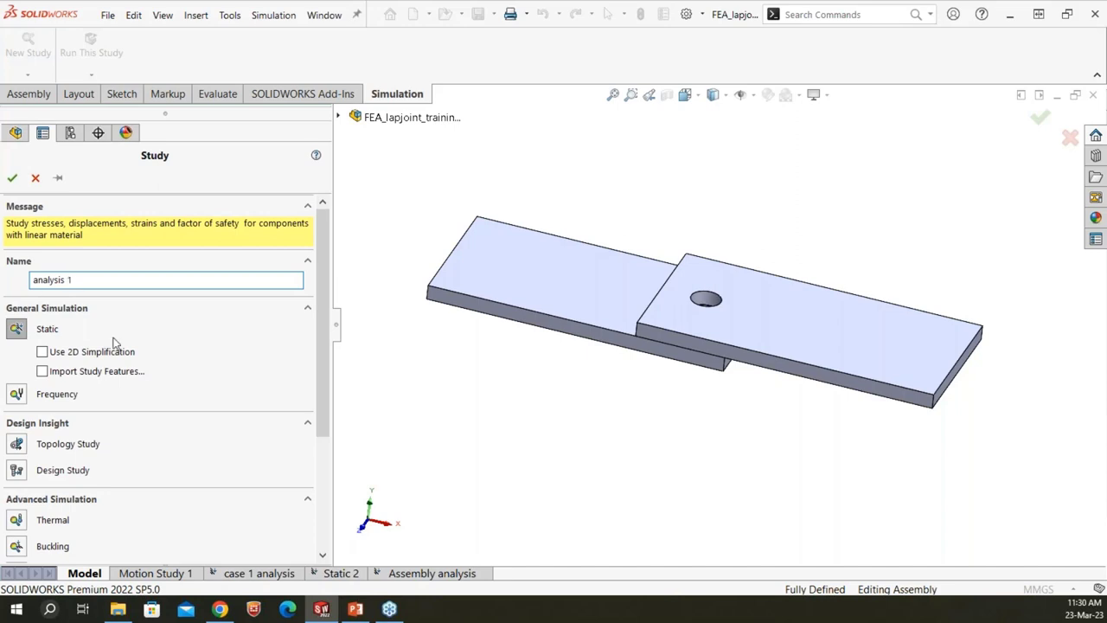
click(13, 177)
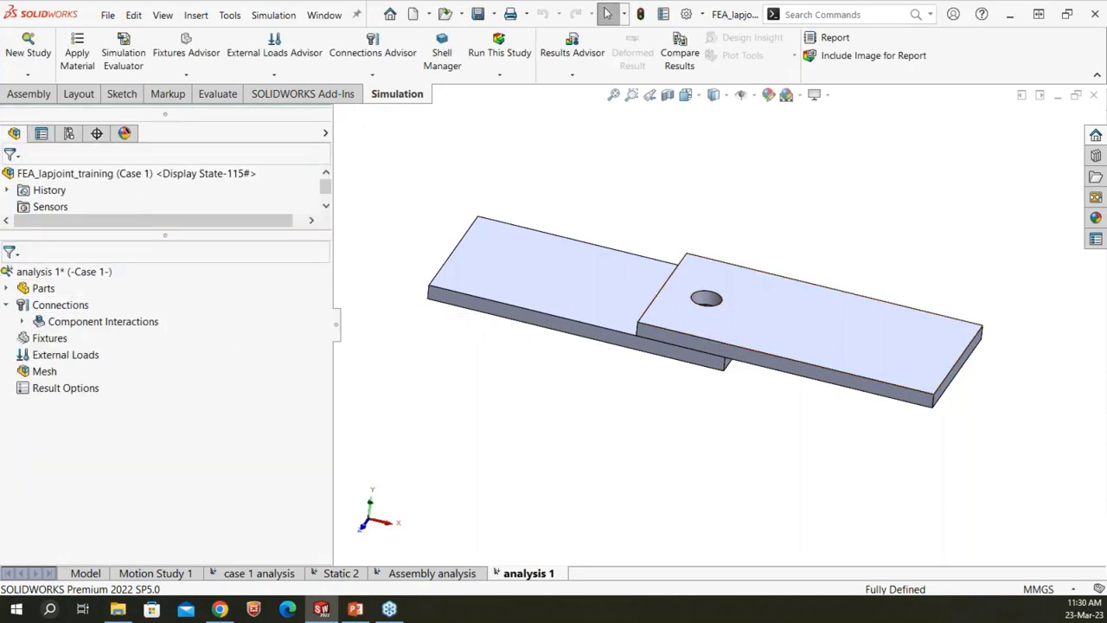
click(7, 288)
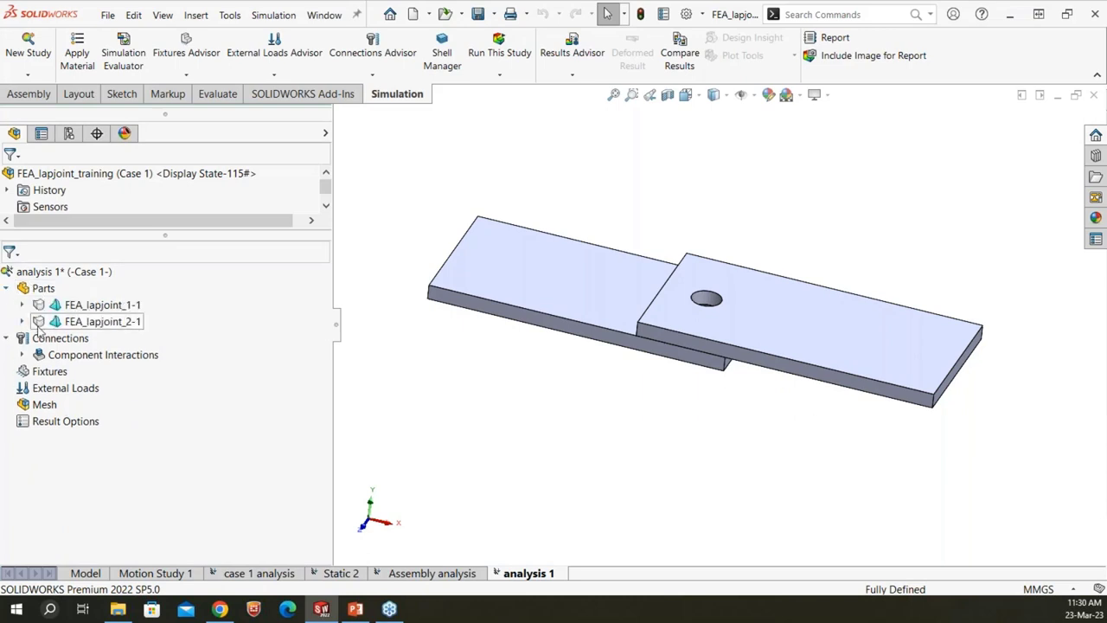
click(94, 310)
right_click(96, 313)
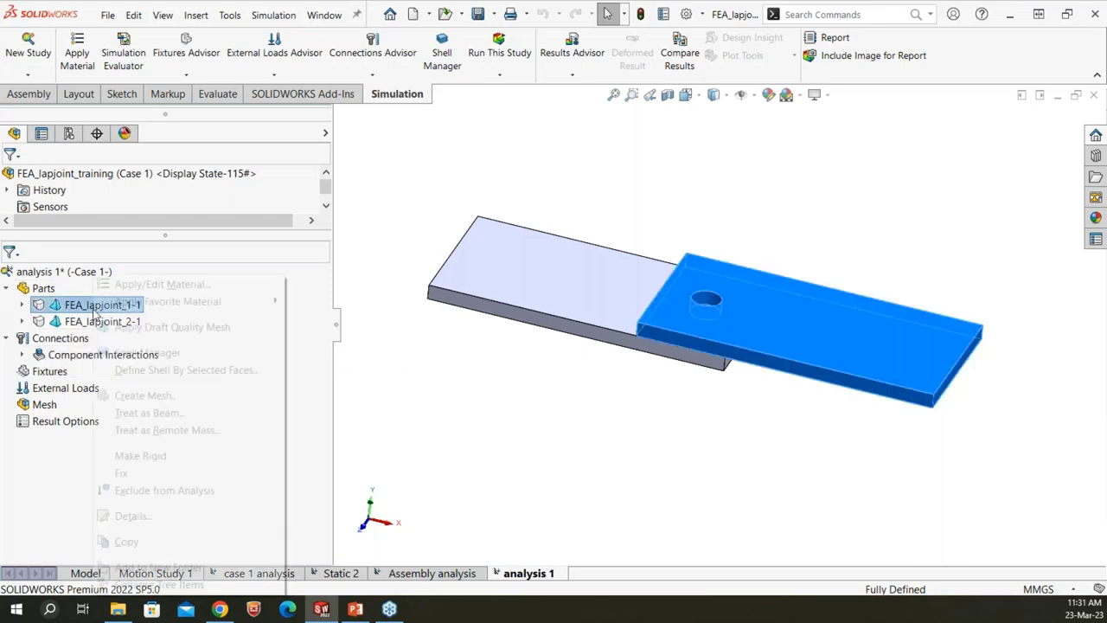
click(545, 397)
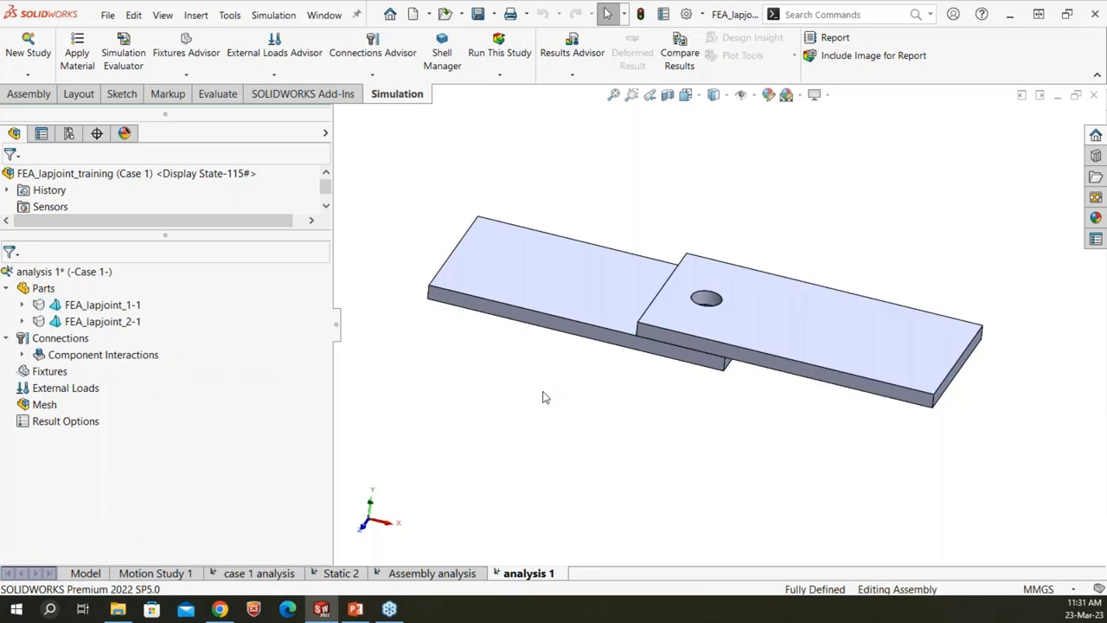
right_click(43, 288)
click(474, 437)
- Apply the favorite material Plain Carbon Steel to all parts of the analysis 1 study
right_click(43, 288)
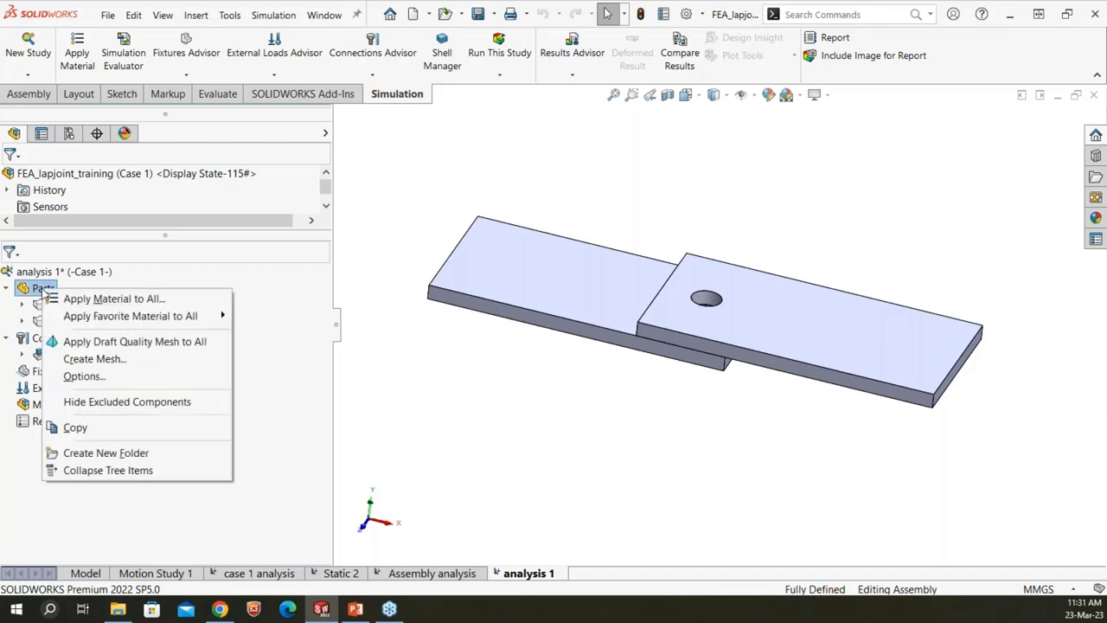
mouse_move(128, 318)
click(286, 315)
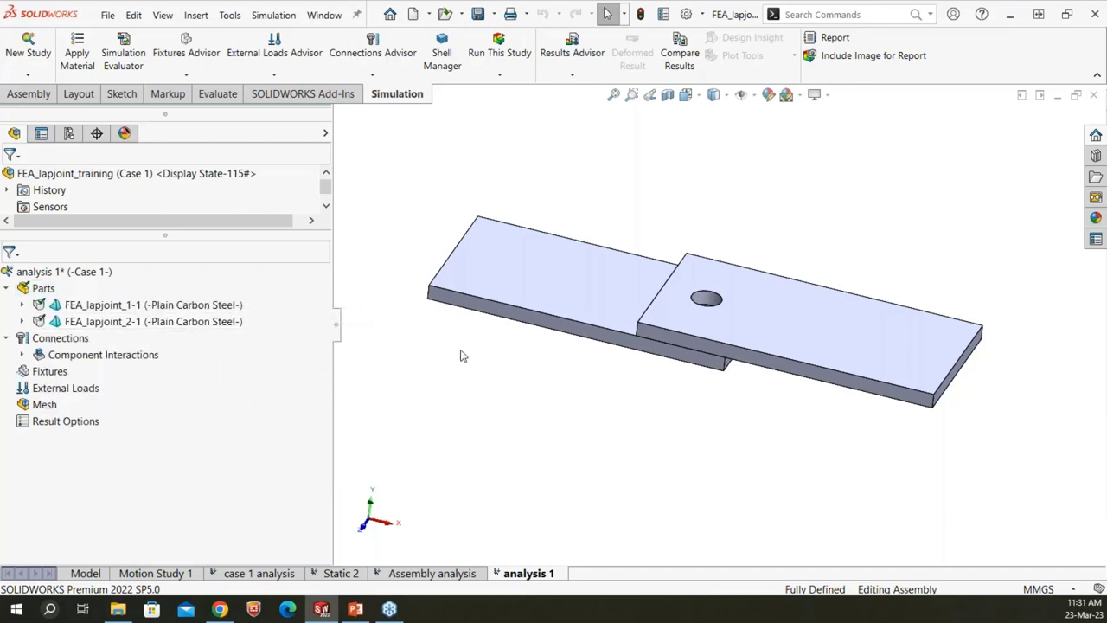
- Examine the global interaction defined under the study's component interactions and the overlapping plates around the hole
click(20, 355)
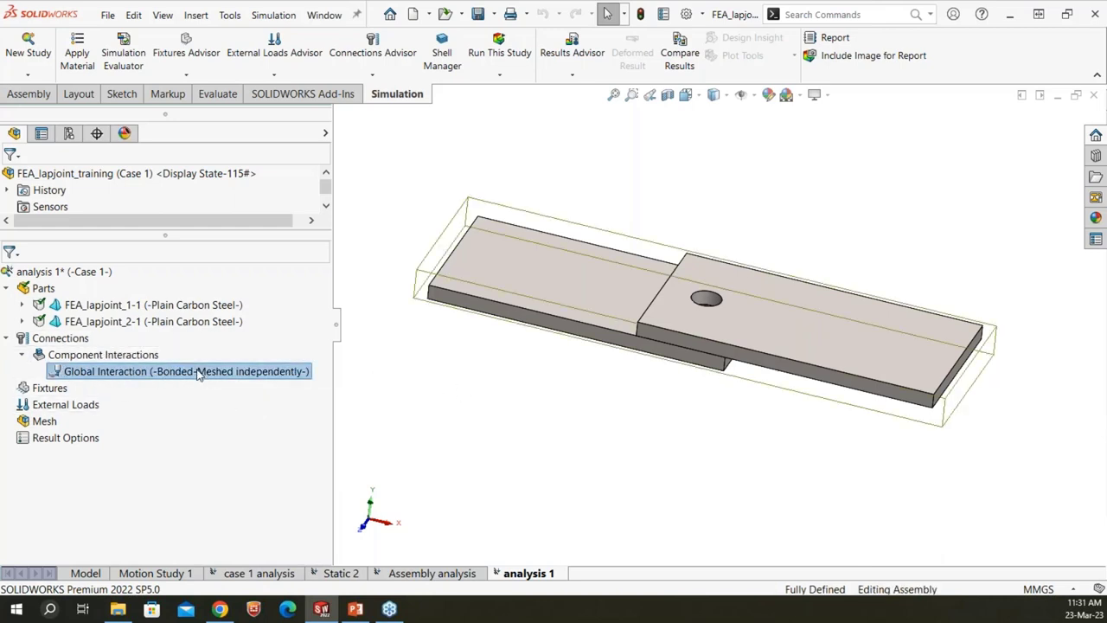
scroll(713, 286, down, 5)
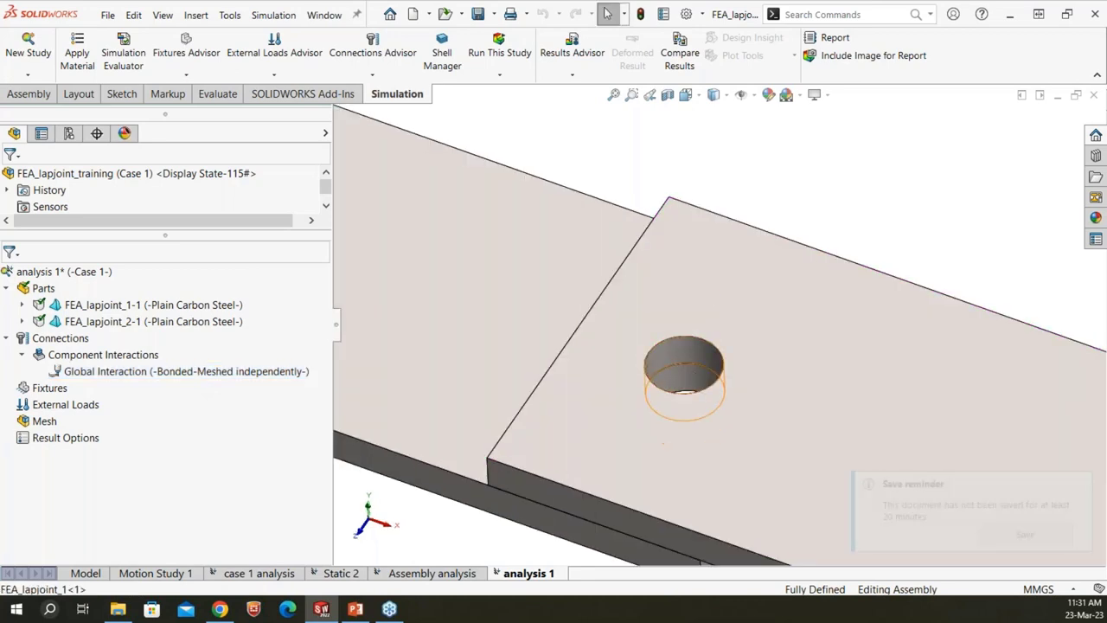
- Apply a Fixed Geometry fixture to the outer end face of the lower plate, FEA_lapjoint_2
scroll(692, 368, up, 5)
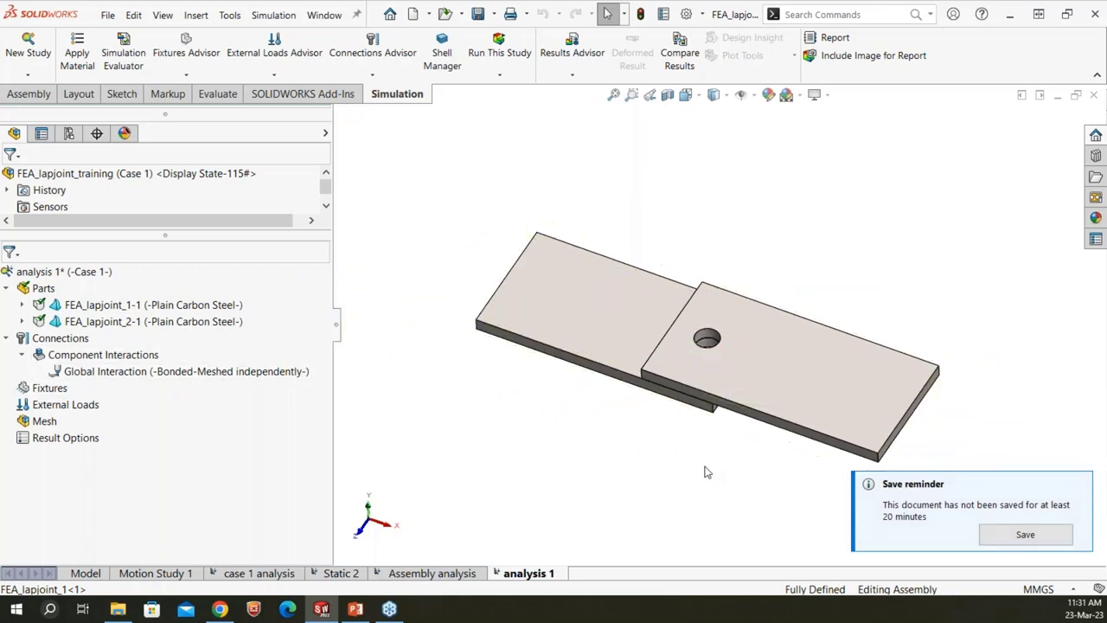
middle_drag(705, 472, 729, 361)
scroll(658, 358, down, 5)
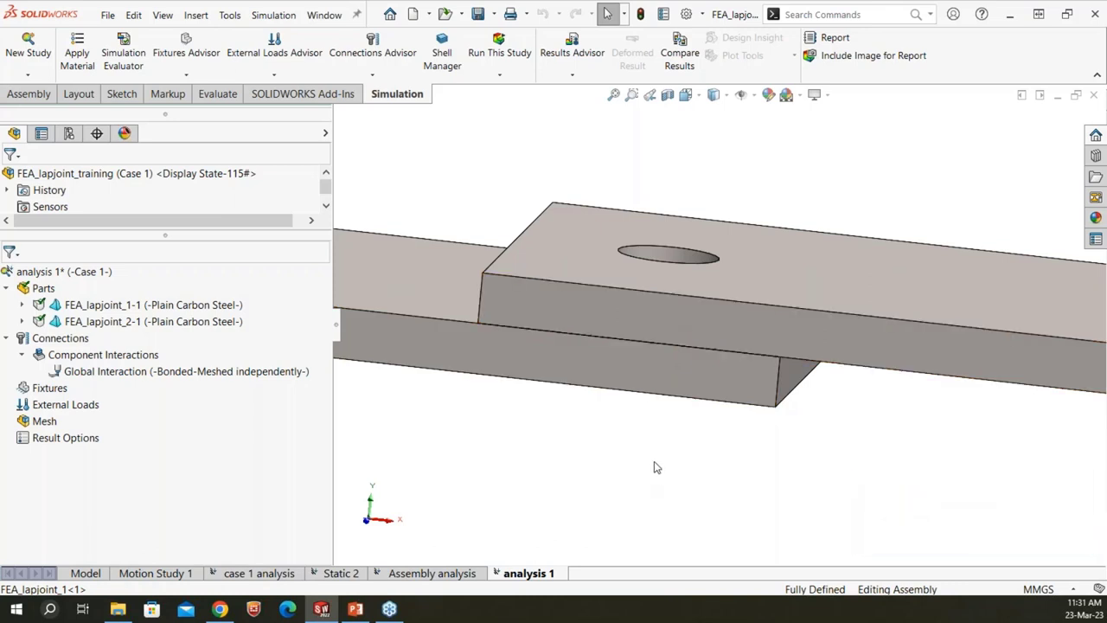
scroll(655, 467, up, 5)
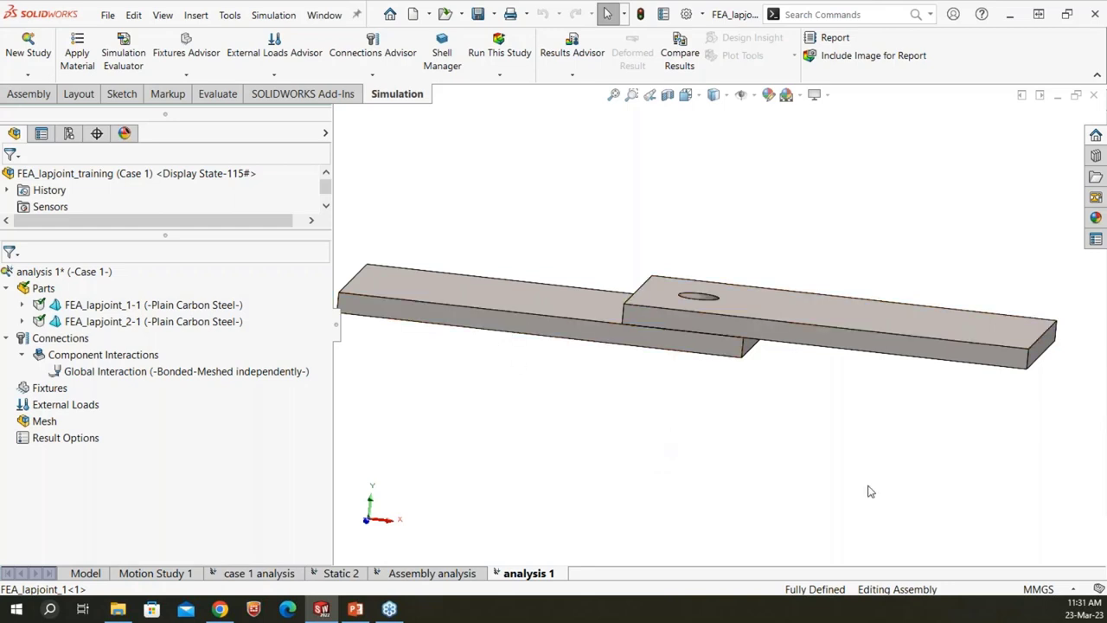
middle_drag(814, 440, 805, 502)
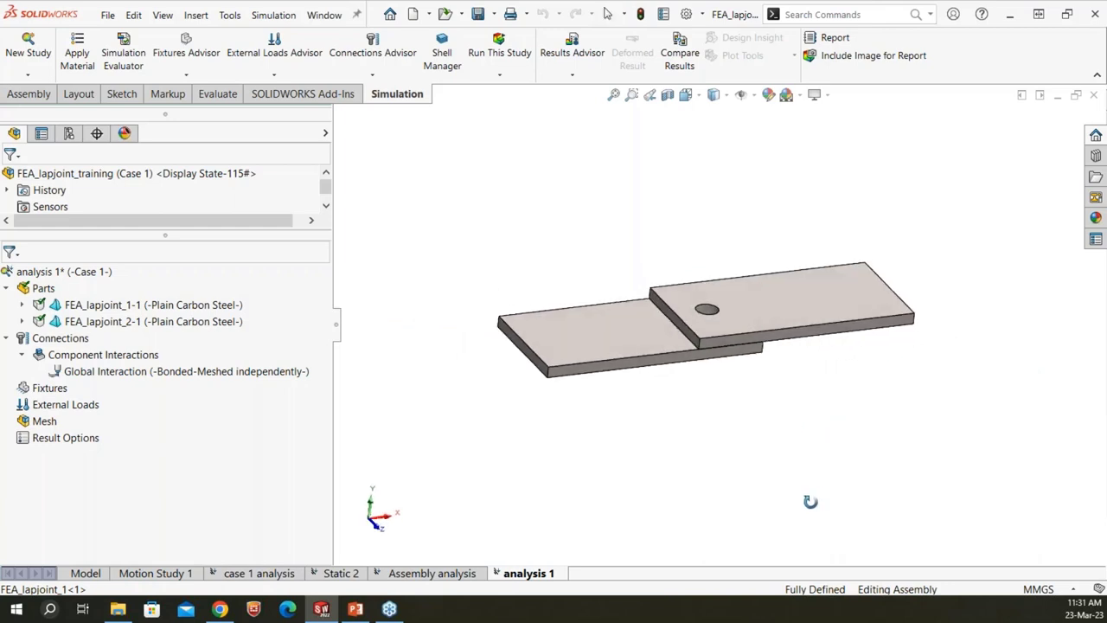
right_click(39, 389)
click(107, 164)
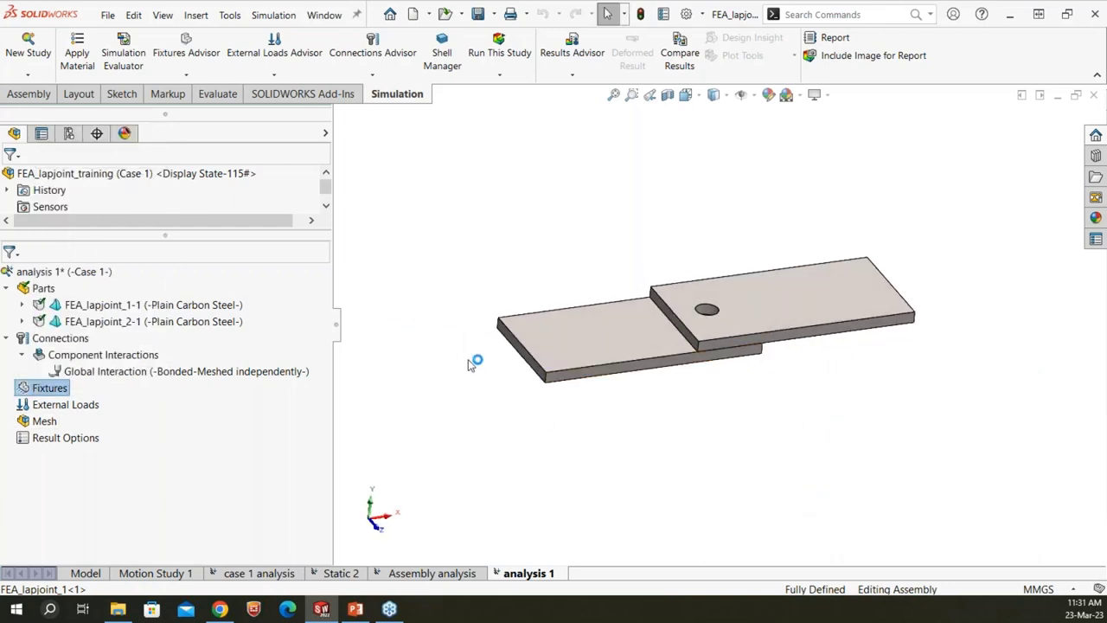
scroll(435, 353, down, 5)
click(405, 356)
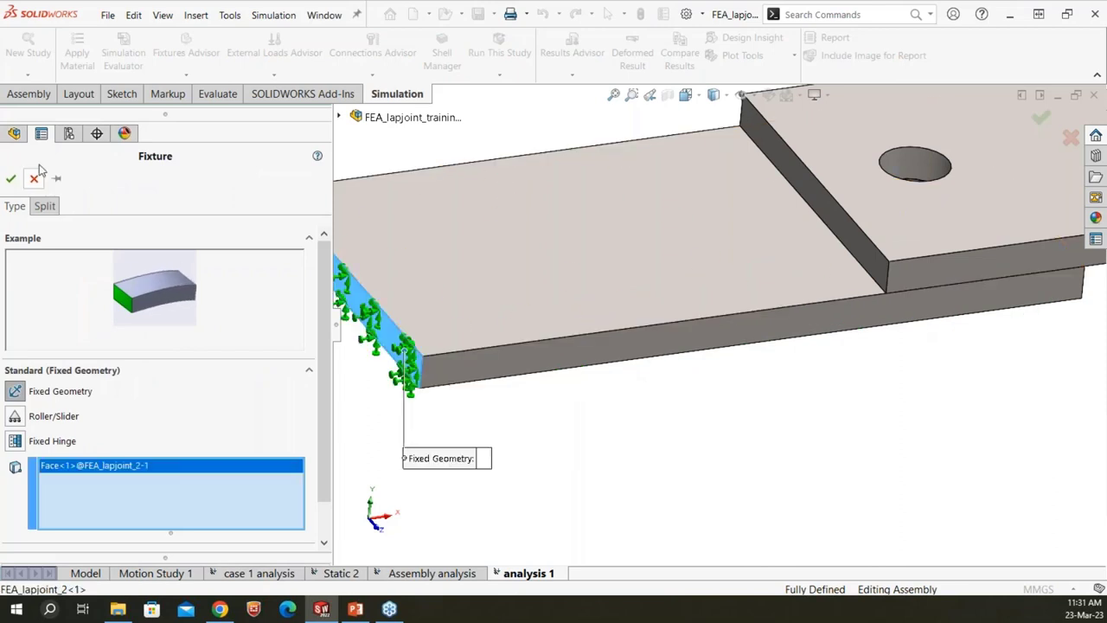
click(11, 178)
key(ctrl+7)
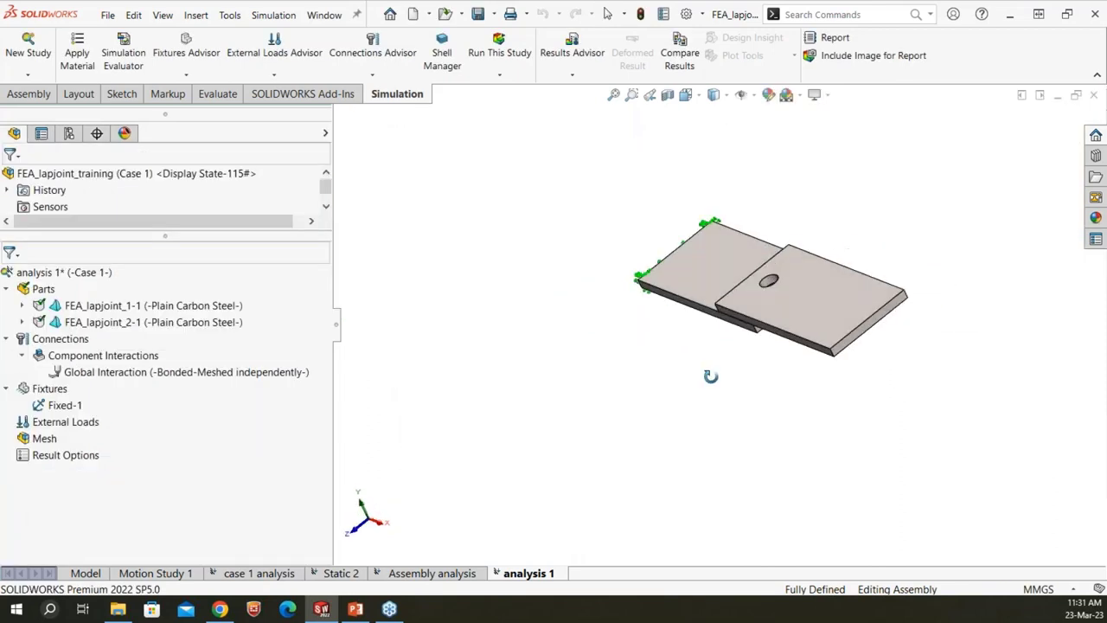
- Check the setup of the Assembly analysis and Static 2 studies and return to the analysis 1 study
click(432, 573)
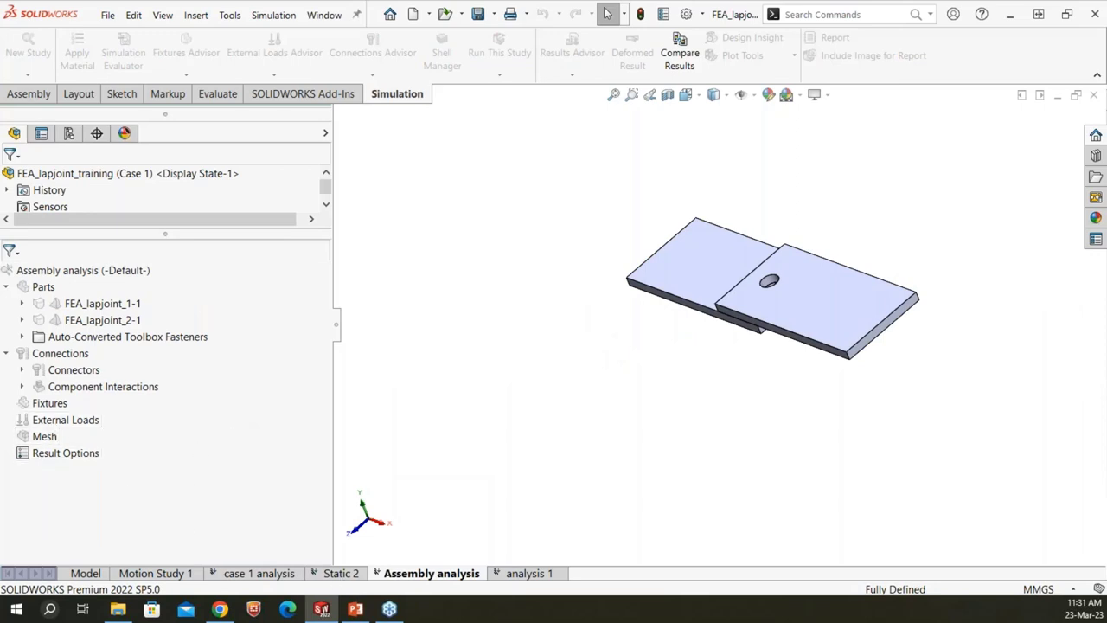
click(338, 573)
click(553, 571)
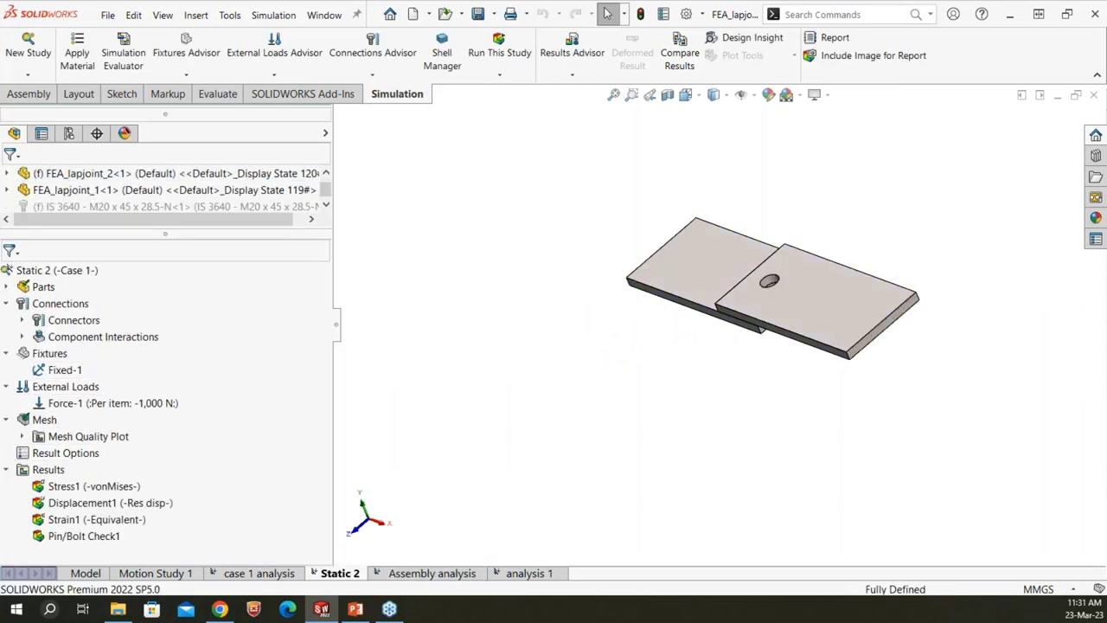
- Apply a 1,000 N normal force with reversed direction to the outer end face of the upper plate, FEA_lapjoint_1
right_click(62, 421)
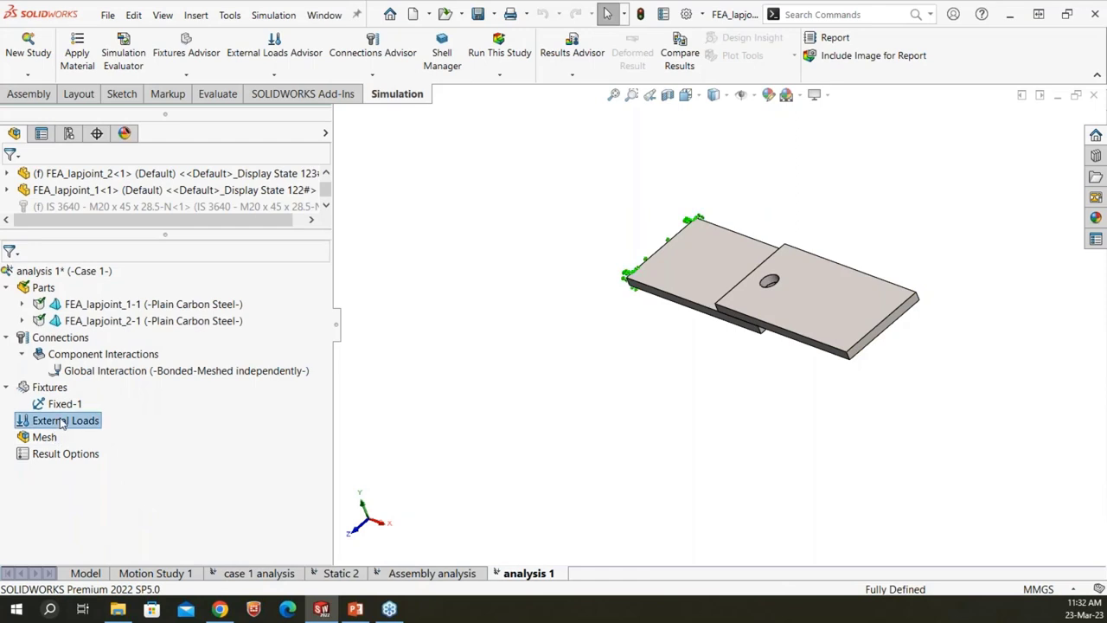
key(Escape)
scroll(801, 258, up, 3)
click(865, 450)
scroll(865, 450, down, 3)
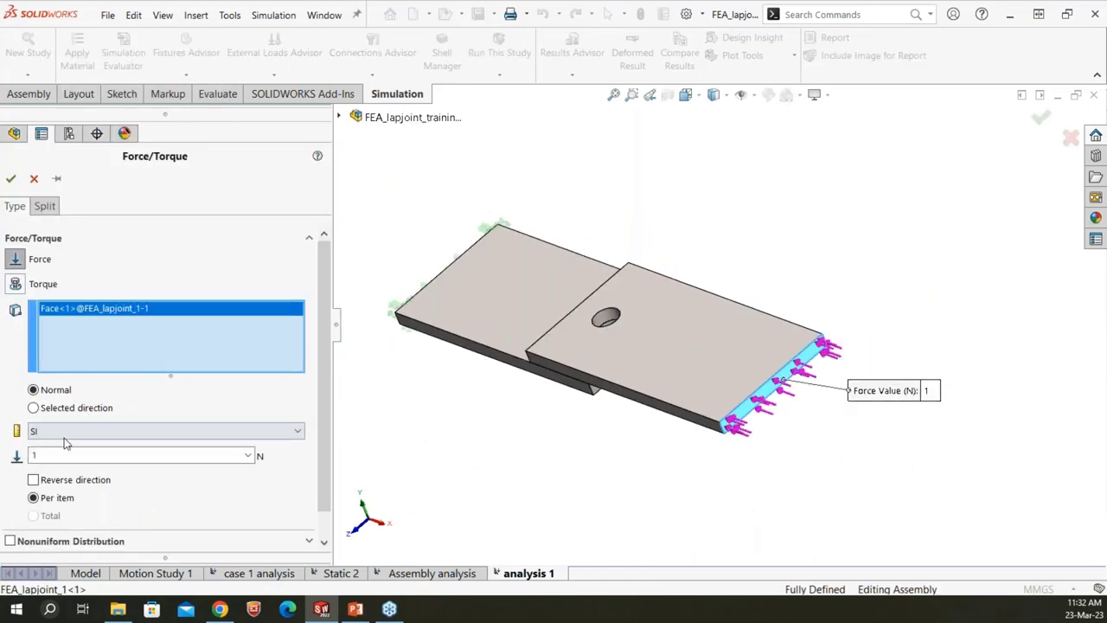
click(33, 480)
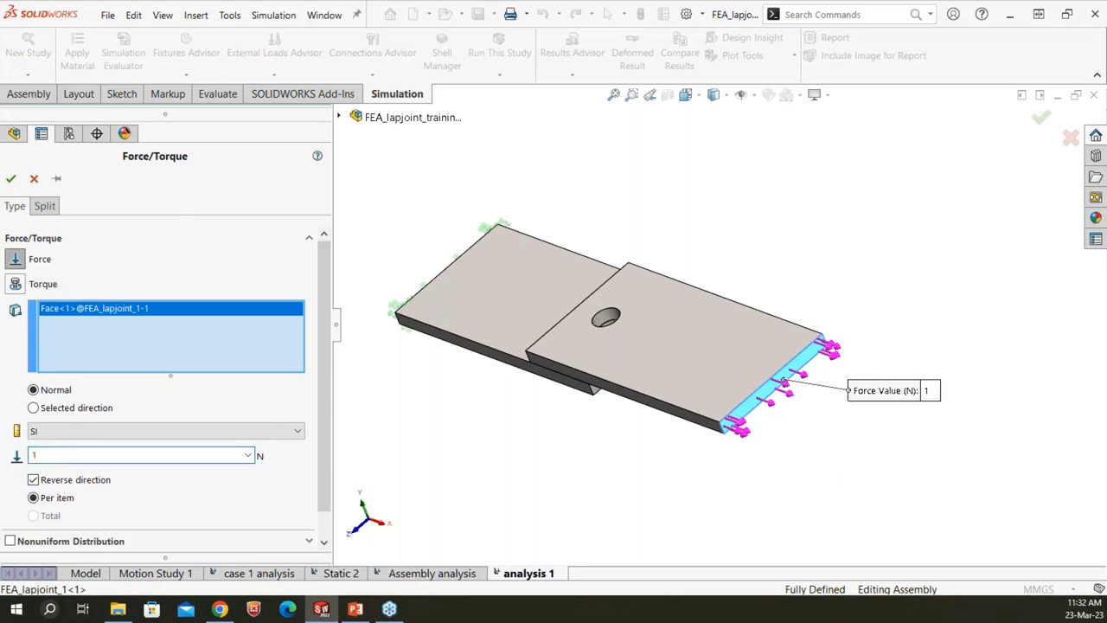
click(10, 178)
- Mesh the lap joint with the default mesh density and run the analysis 1 study
right_click(40, 461)
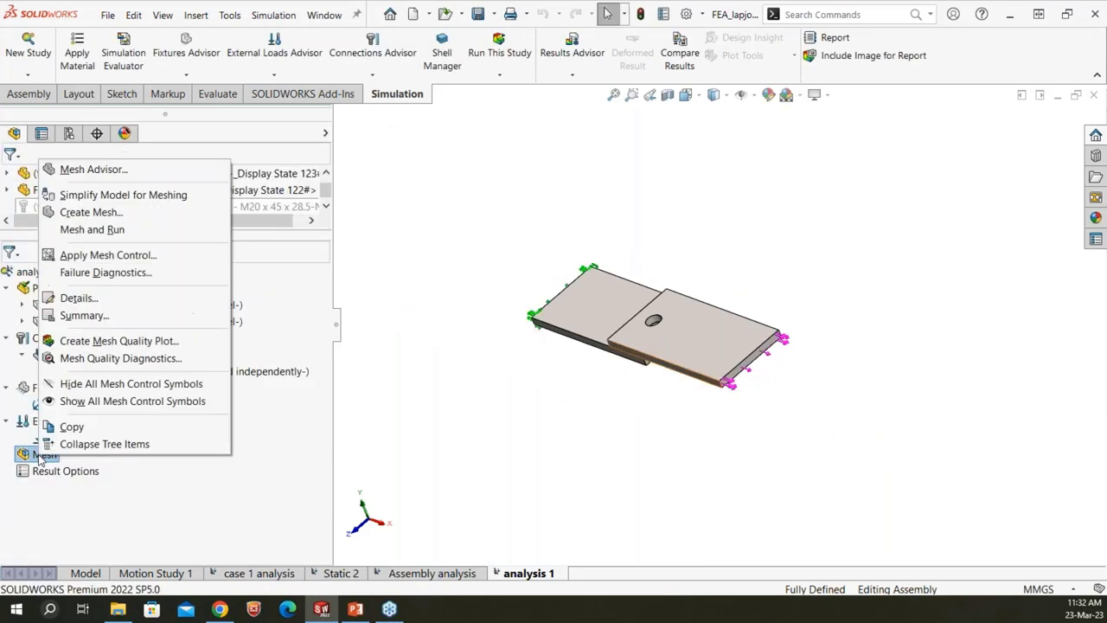
click(126, 216)
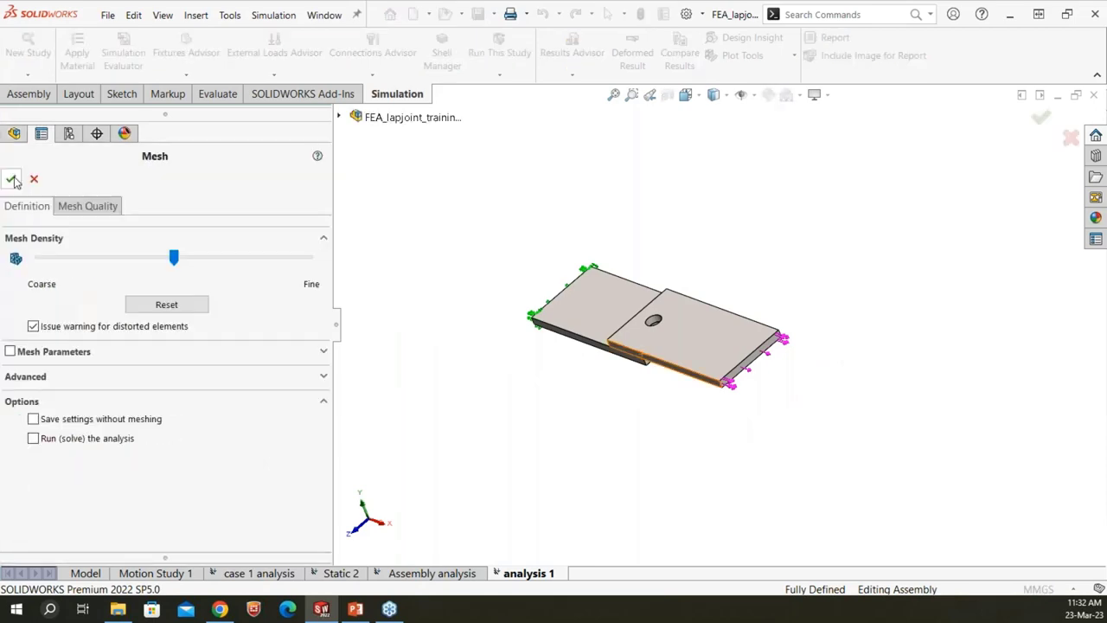
click(11, 179)
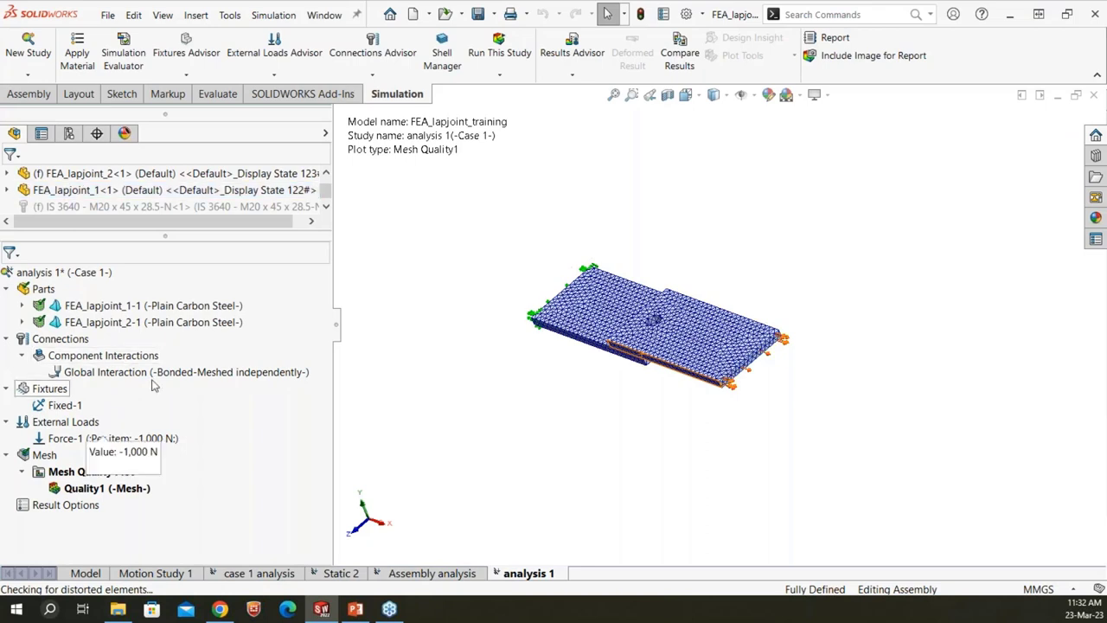
click(515, 52)
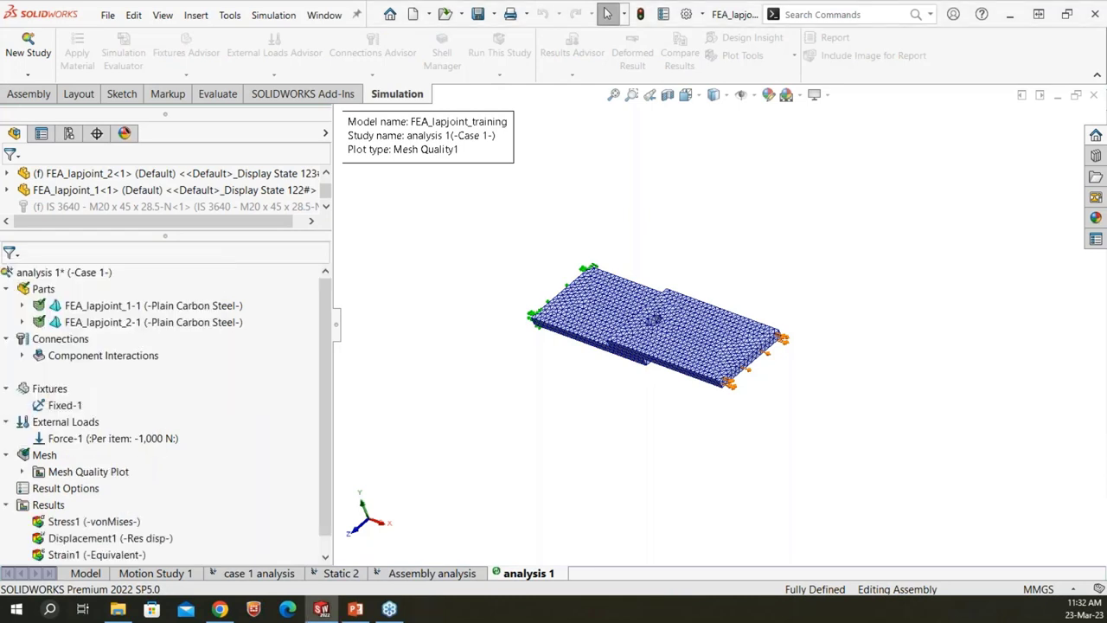
- Show the Displacement1 result plot and set its legend number format to floating
scroll(676, 413, down, 3)
scroll(522, 452, up, 2)
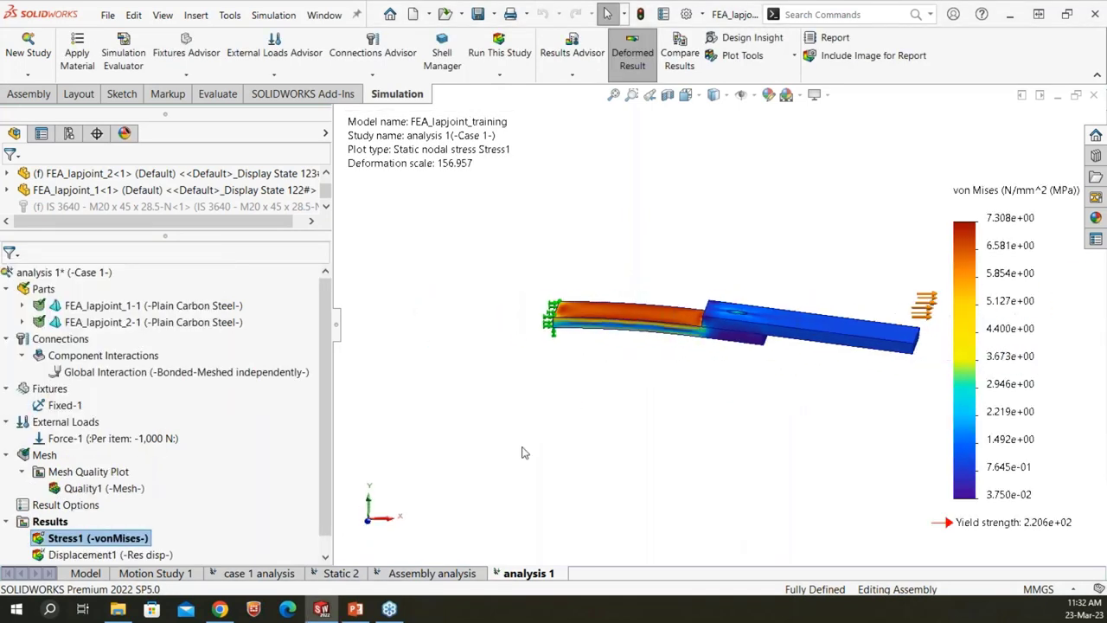
scroll(86, 489, down, 1)
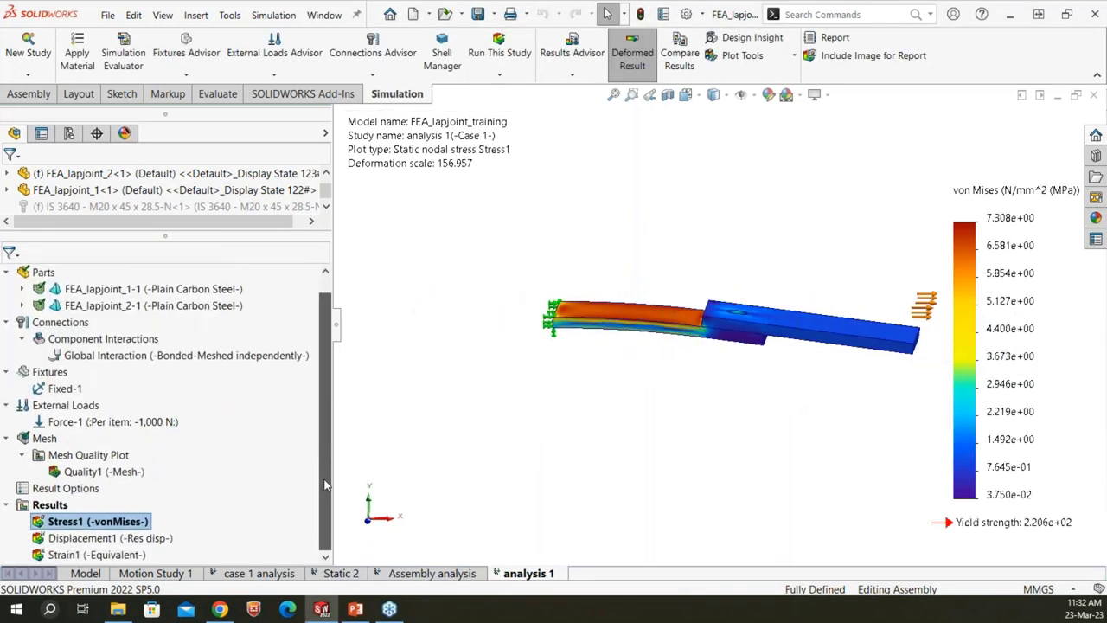
click(130, 540)
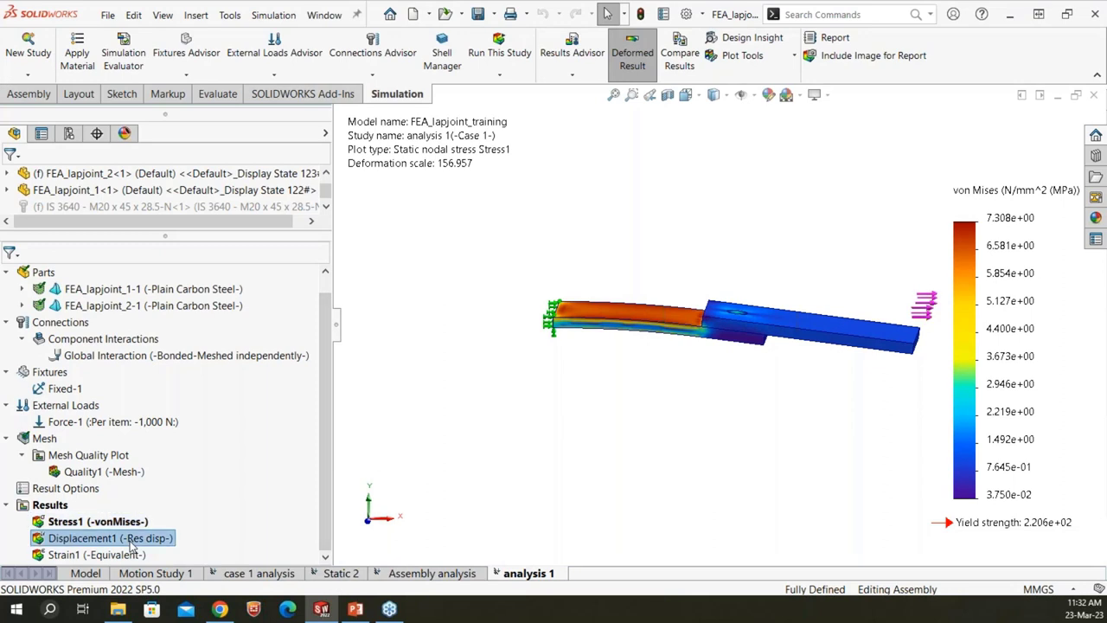
right_click(180, 529)
click(190, 246)
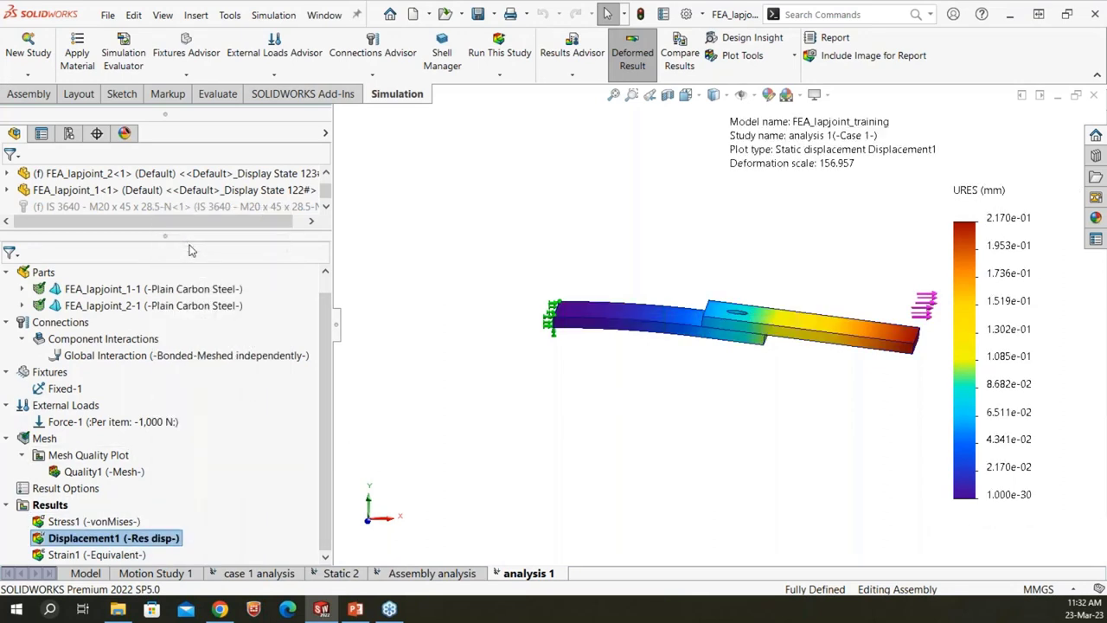
click(87, 207)
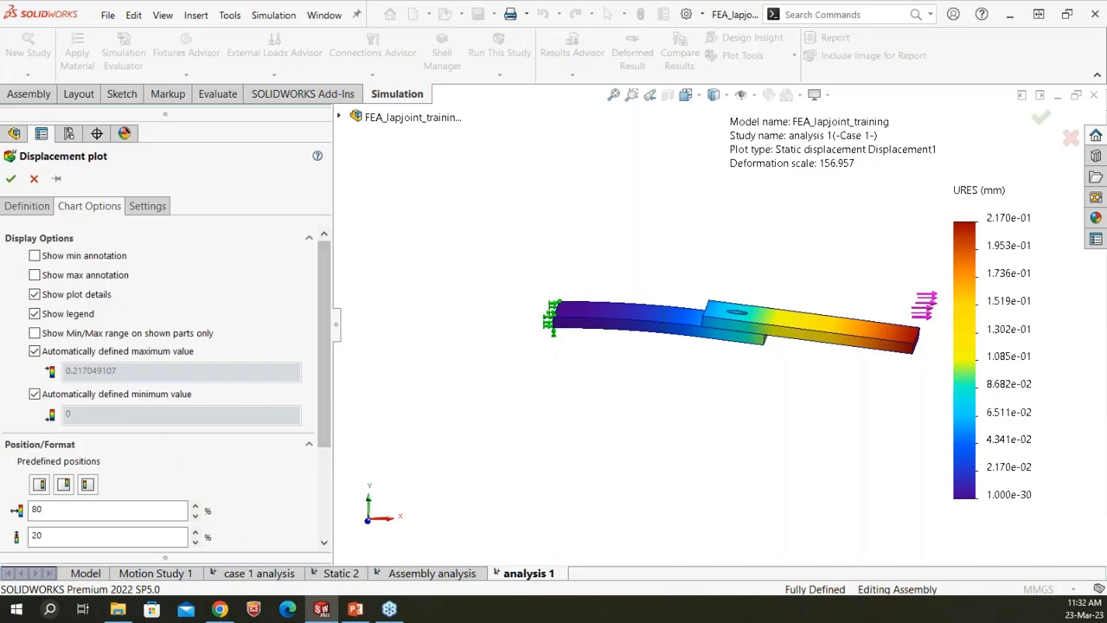
scroll(173, 433, down, 3)
click(71, 452)
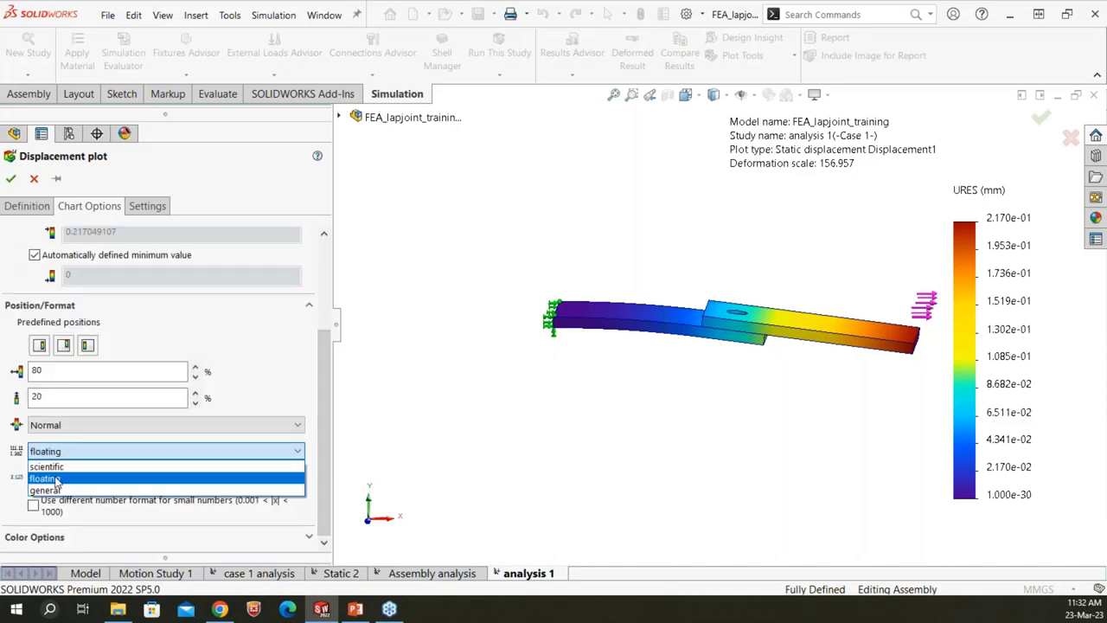
click(47, 479)
key(Return)
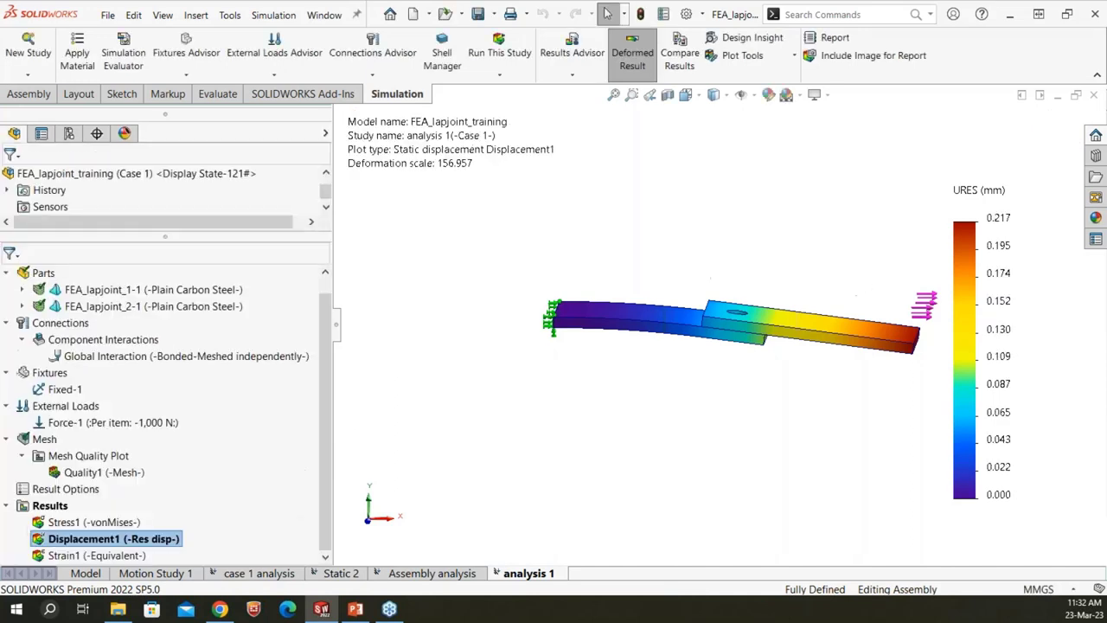
- Examine the deformed displacement plot around the overlap and hole from several angles and in front view
middle_drag(516, 274, 829, 328)
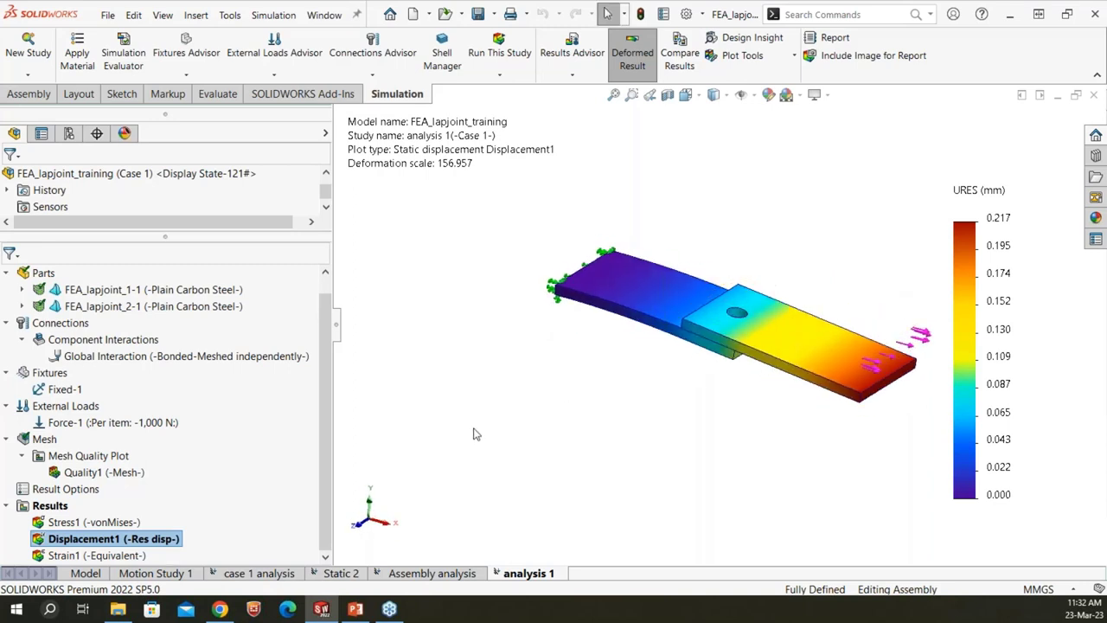
scroll(327, 387, up, 1)
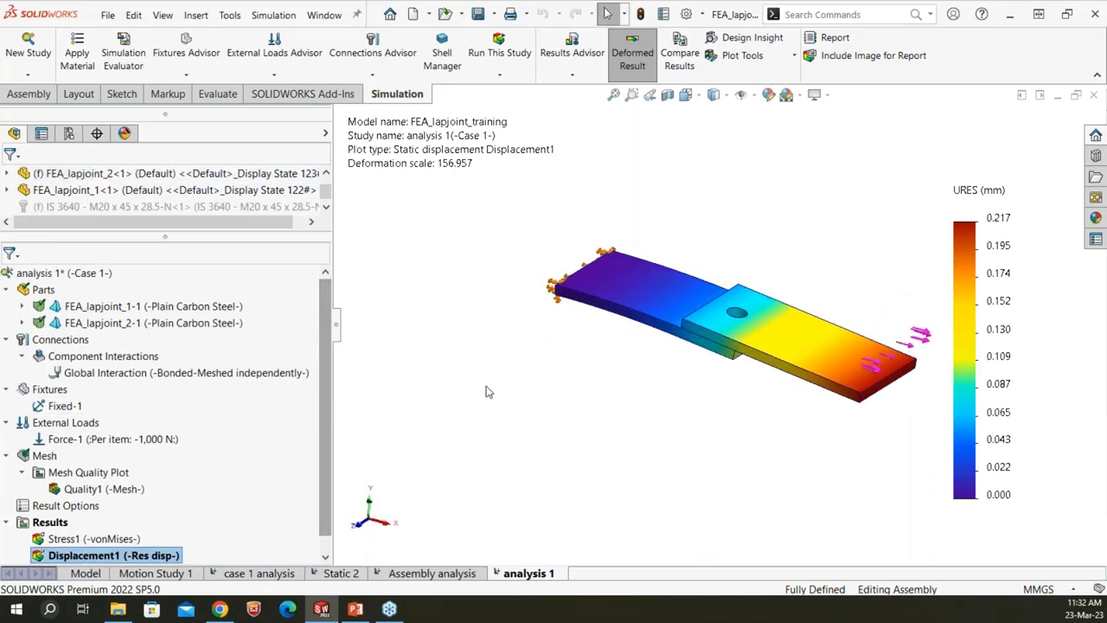
middle_drag(639, 455, 677, 479)
scroll(718, 389, down, 3)
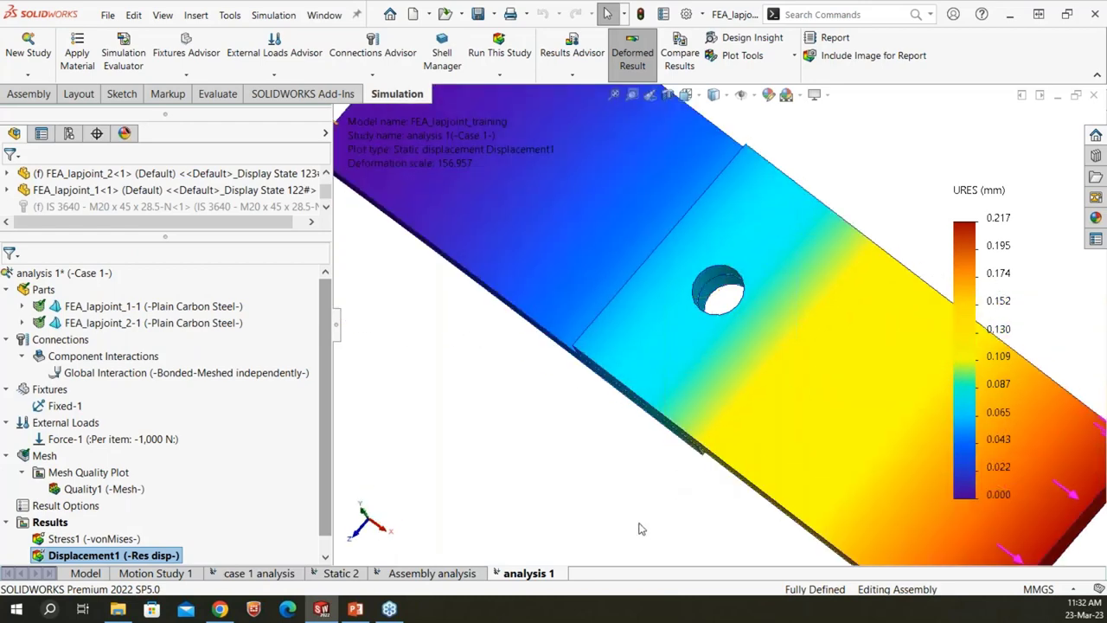
mouse_move(635, 527)
middle_down()
mouse_move(596, 494)
mouse_move(549, 509)
middle_up()
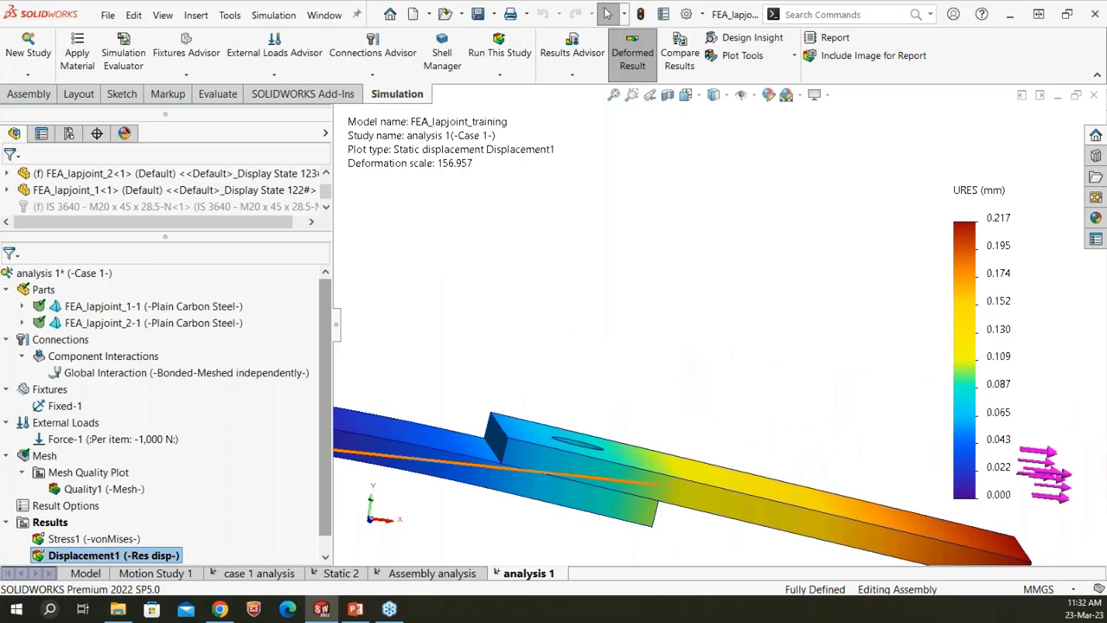
scroll(568, 499, up, 2)
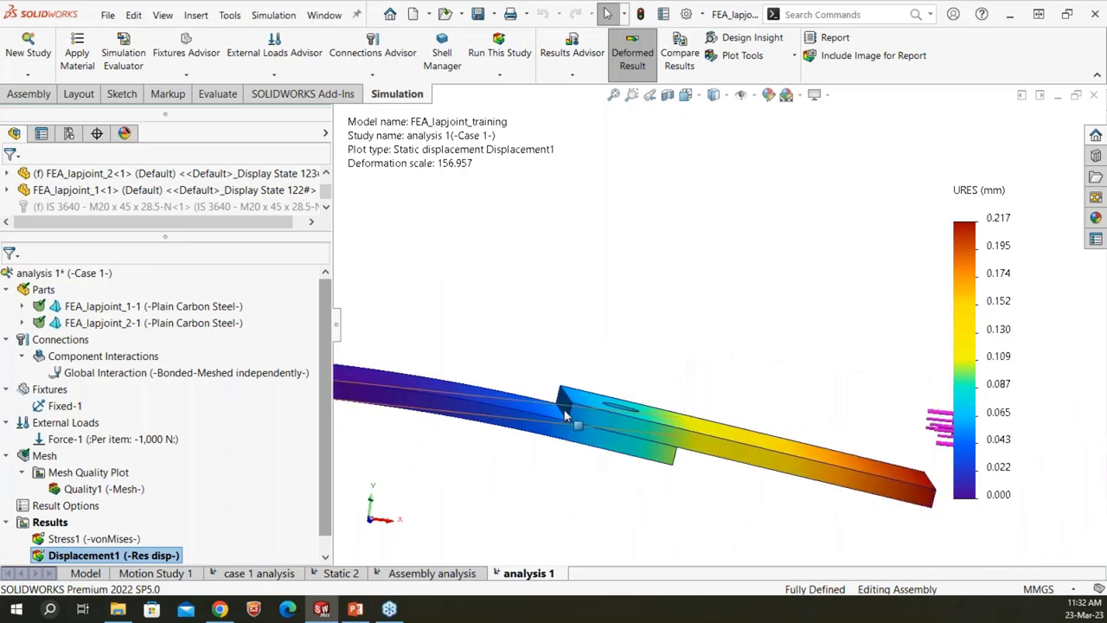
middle_drag(561, 409, 636, 471)
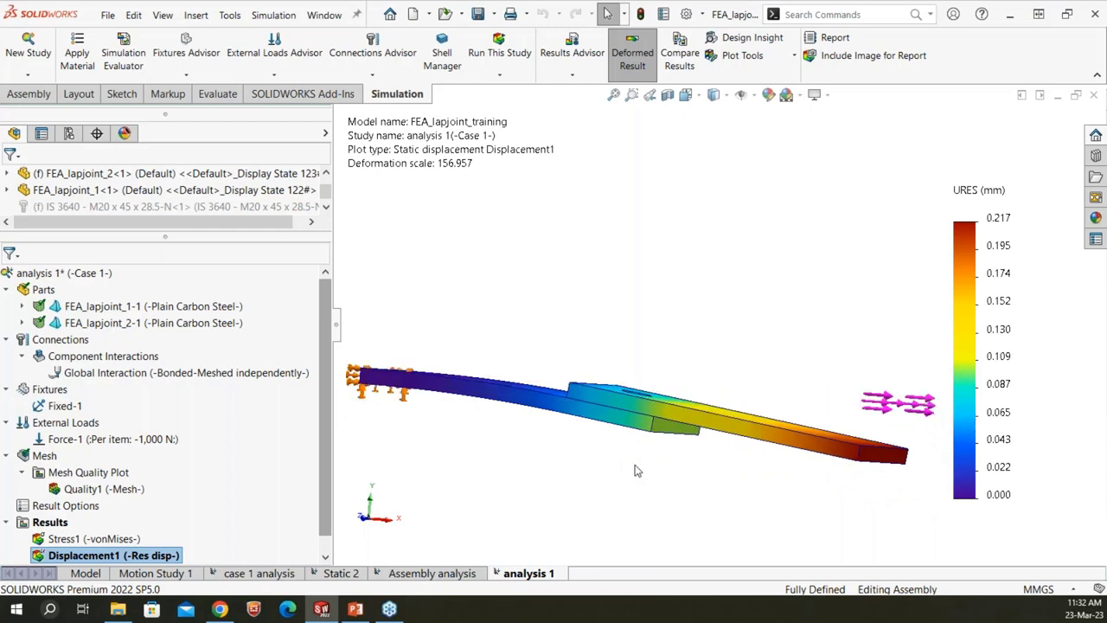
middle_drag(635, 470, 611, 549)
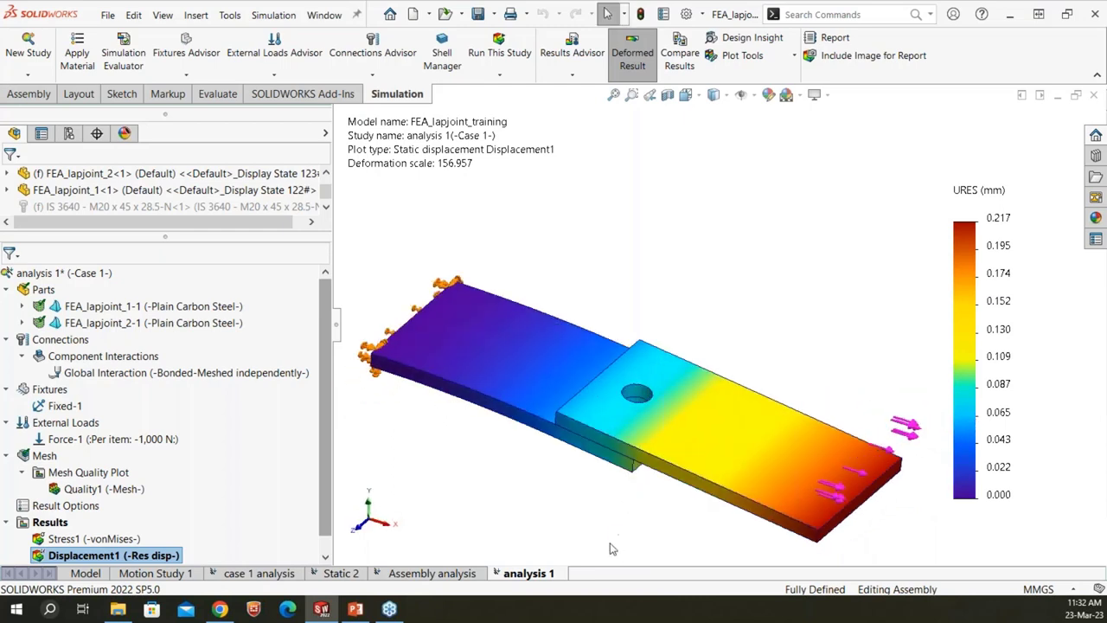
middle_drag(638, 449, 675, 350)
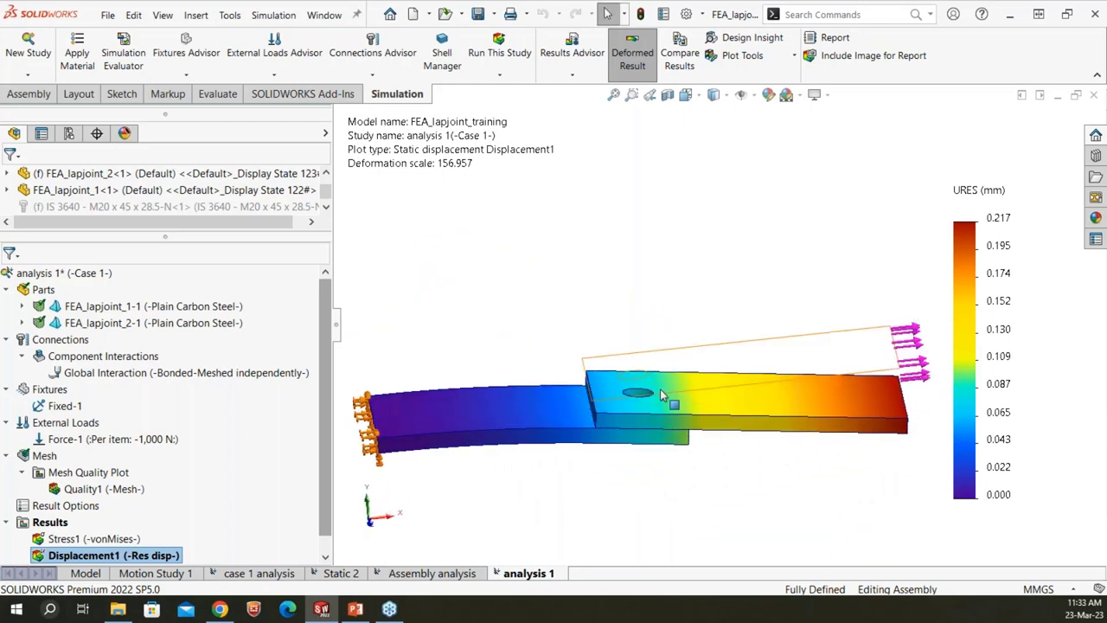
middle_drag(676, 303, 644, 364)
scroll(644, 363, down, 4)
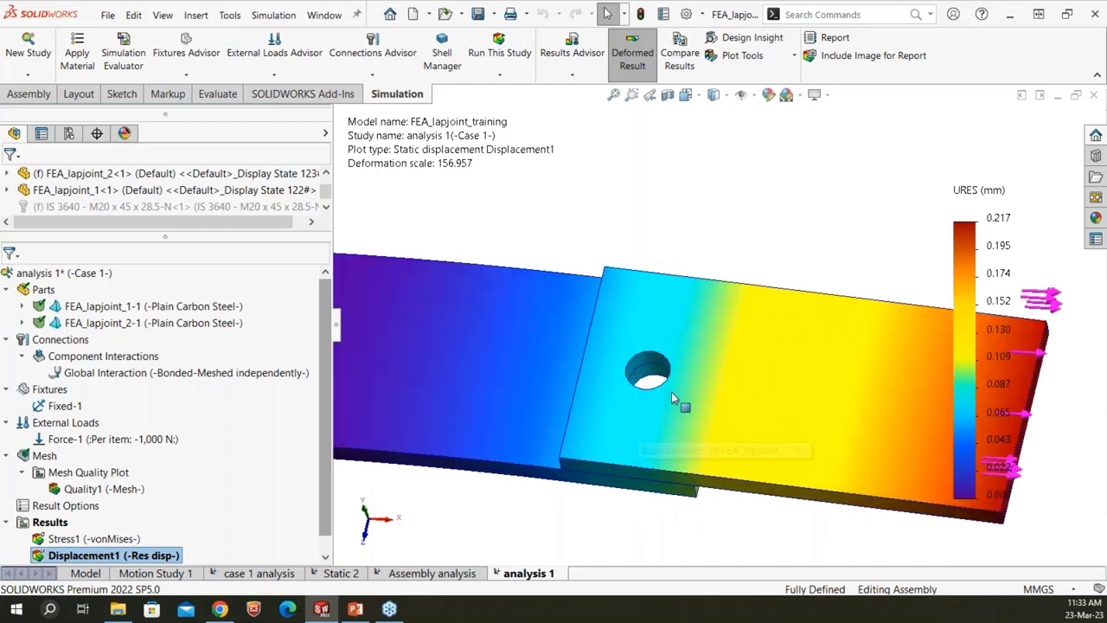
key(ctrl+1)
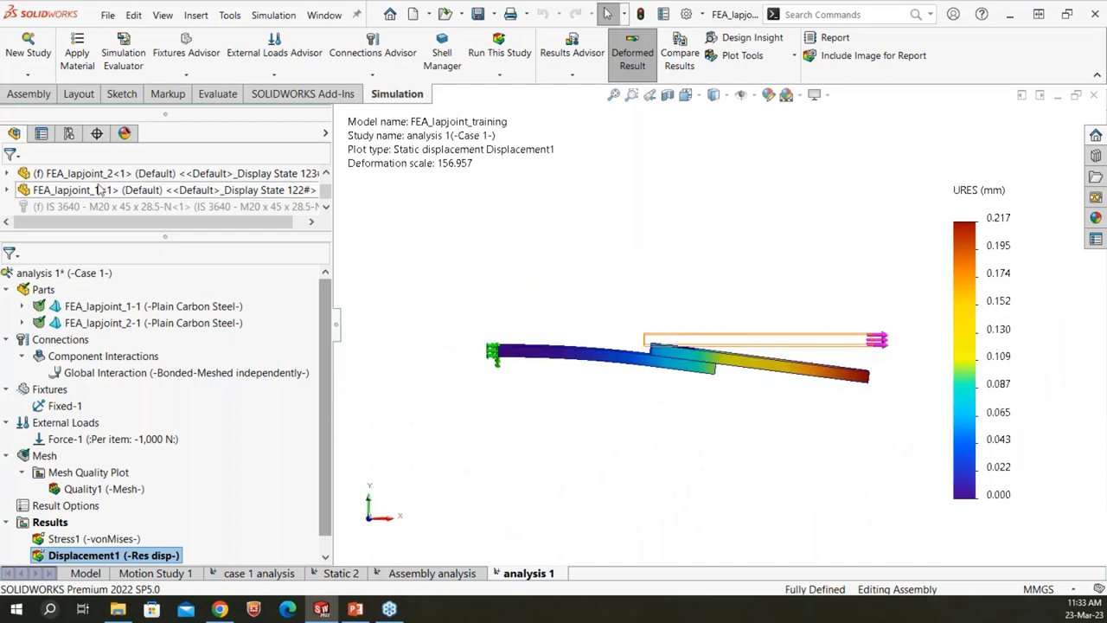
click(28, 45)
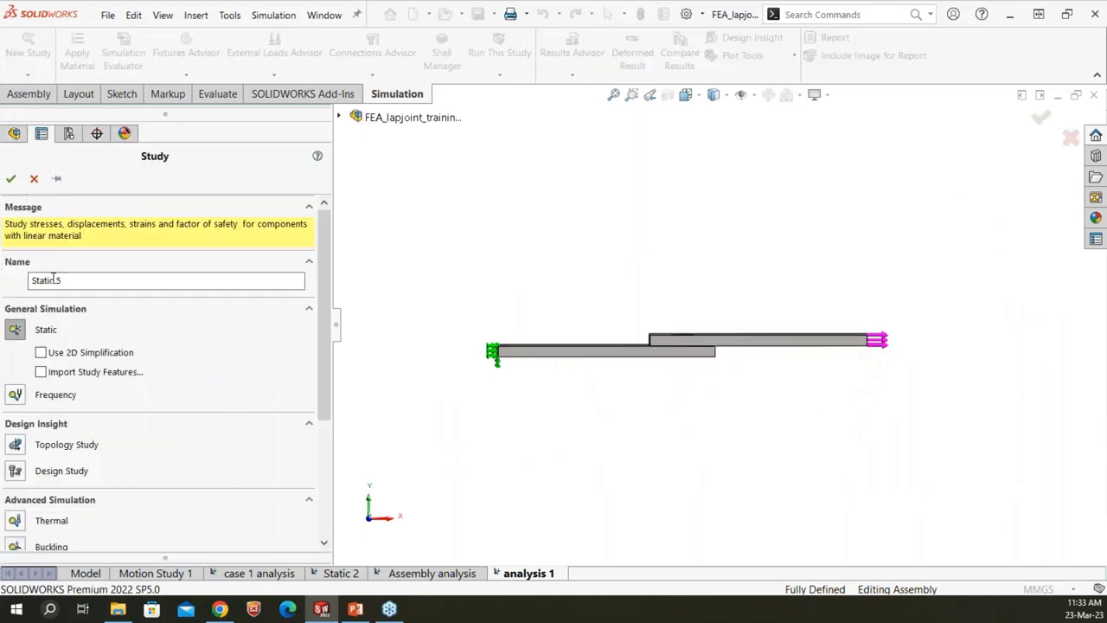
drag(70, 280, 44, 280)
click(33, 179)
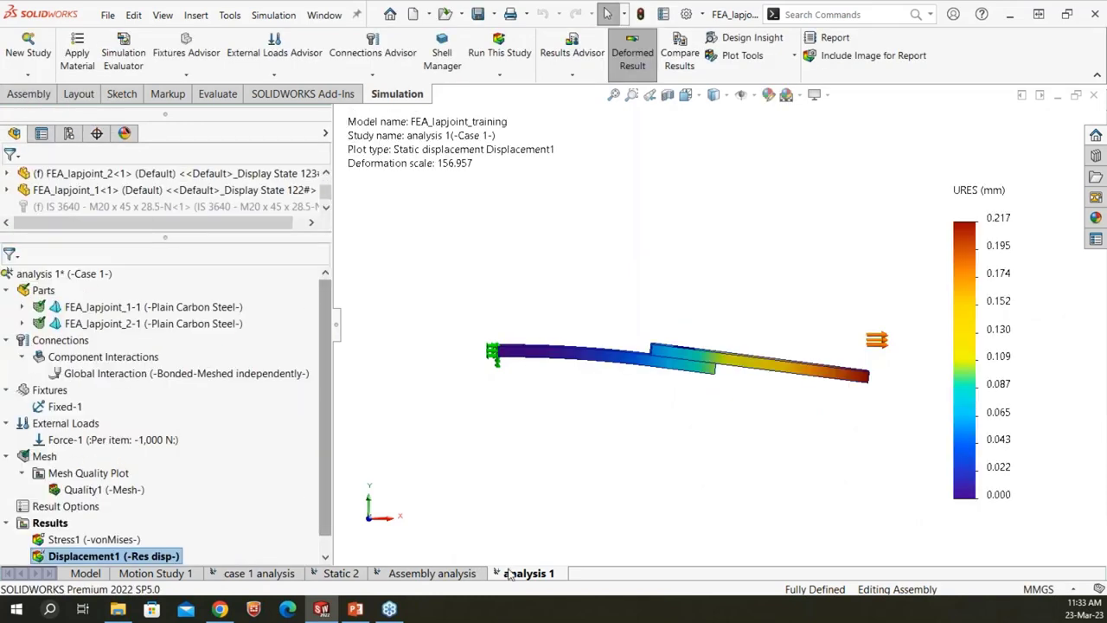
right_click(509, 575)
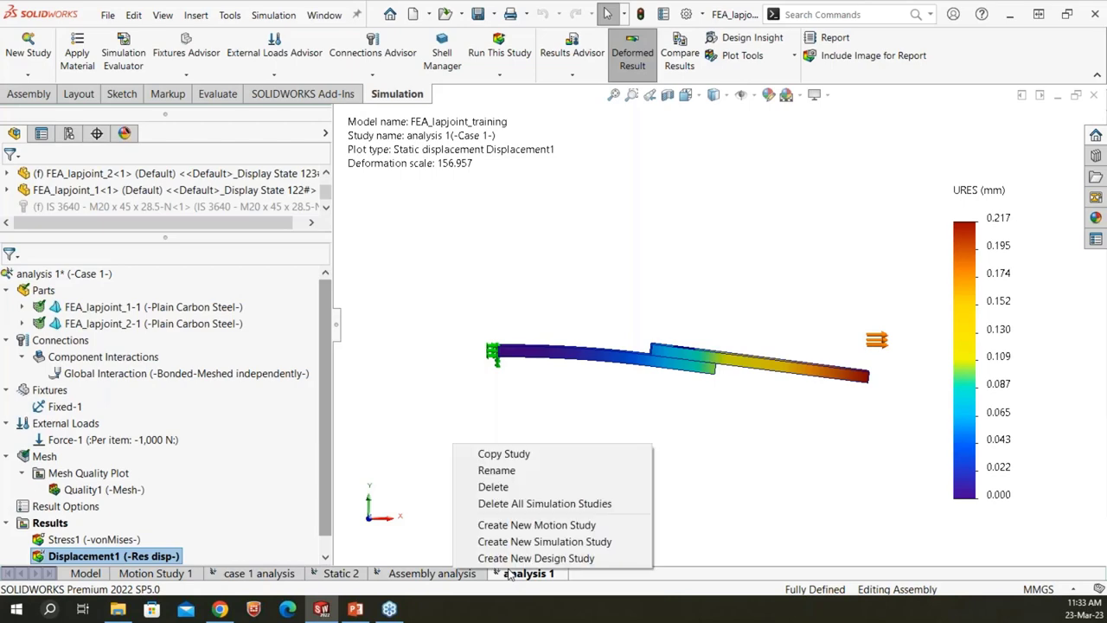
click(511, 456)
click(33, 179)
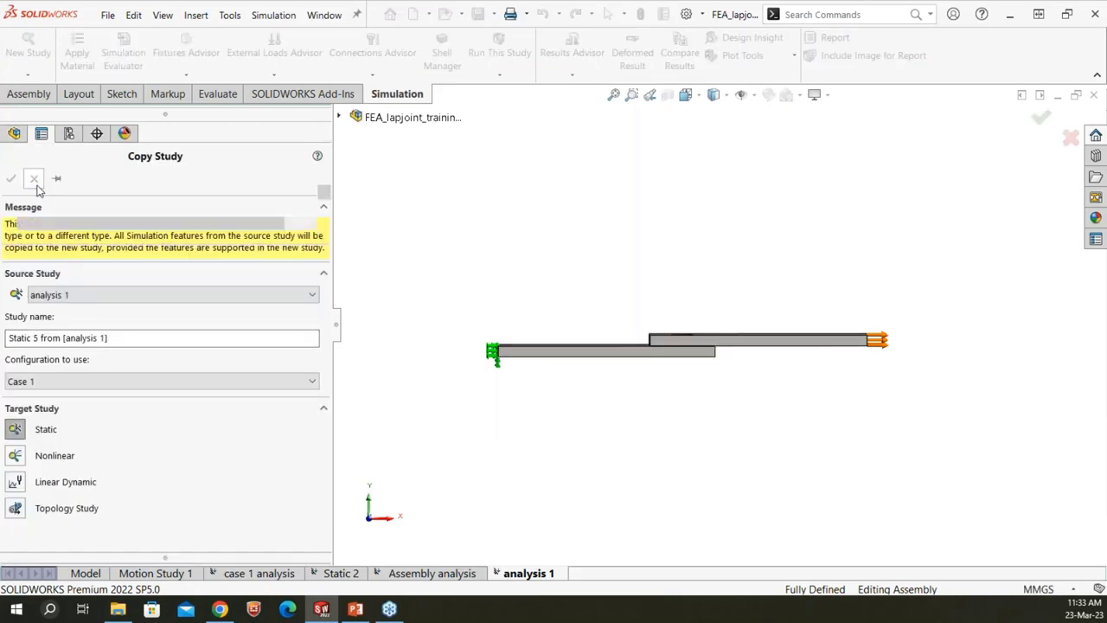
- Create a new static study named Static 5
click(29, 48)
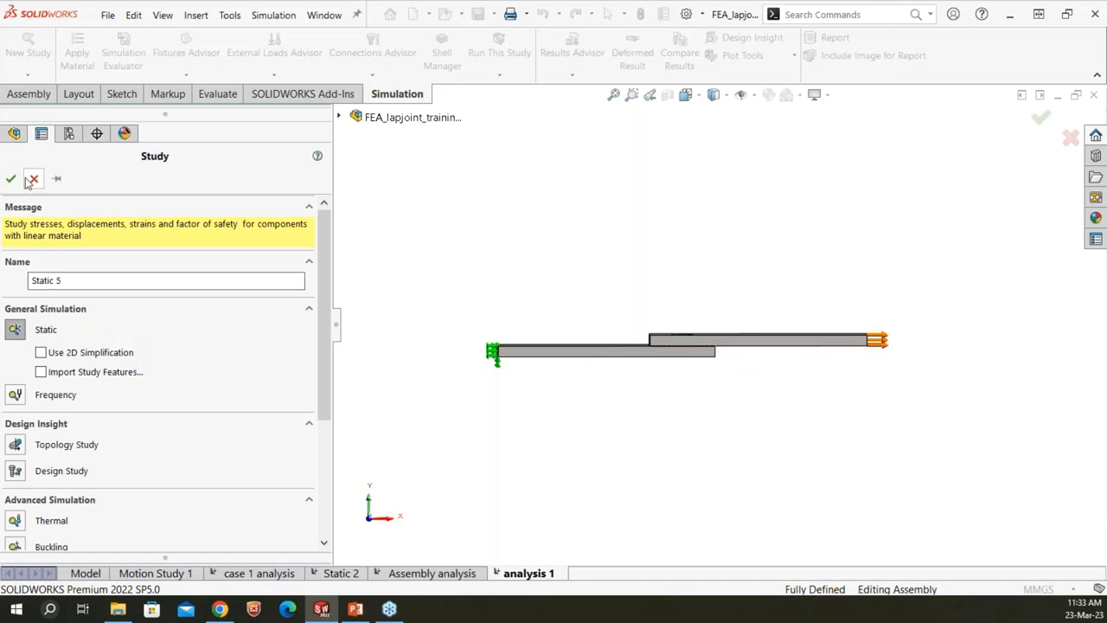
click(11, 178)
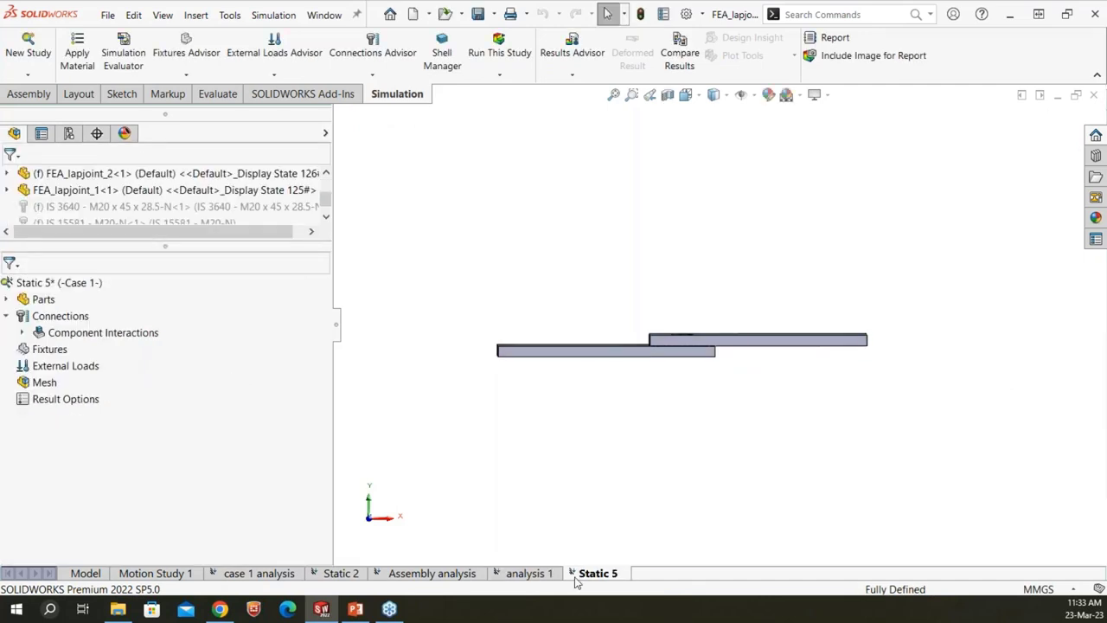
- Copy the parts, connections, fixtures, external loads and mesh from the analysis 1 study into Static 5
click(529, 573)
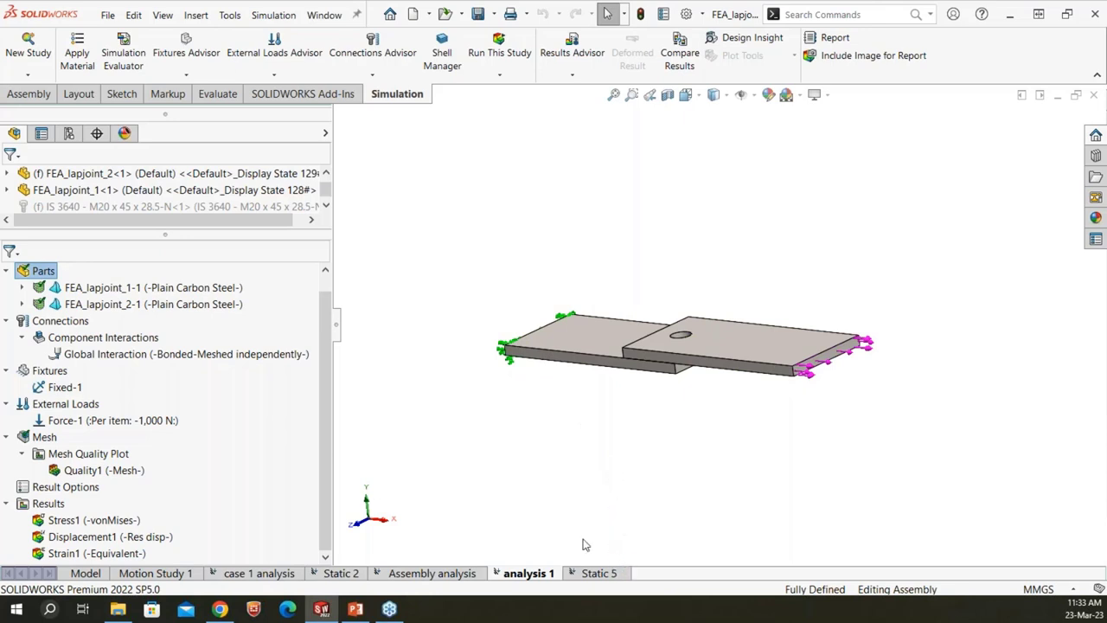
click(52, 321)
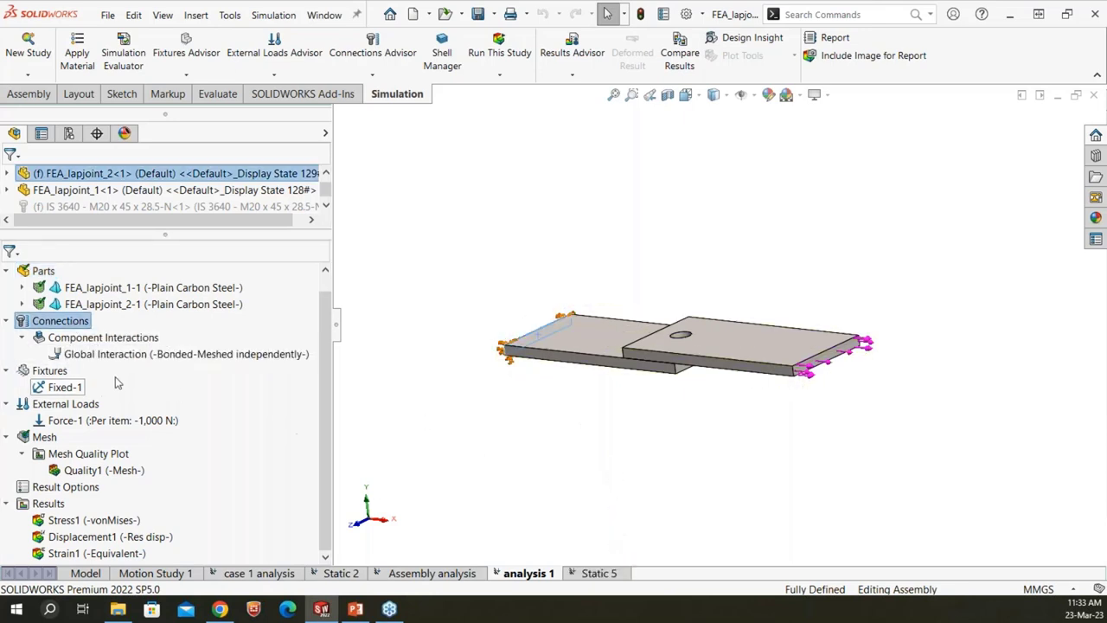
click(50, 372)
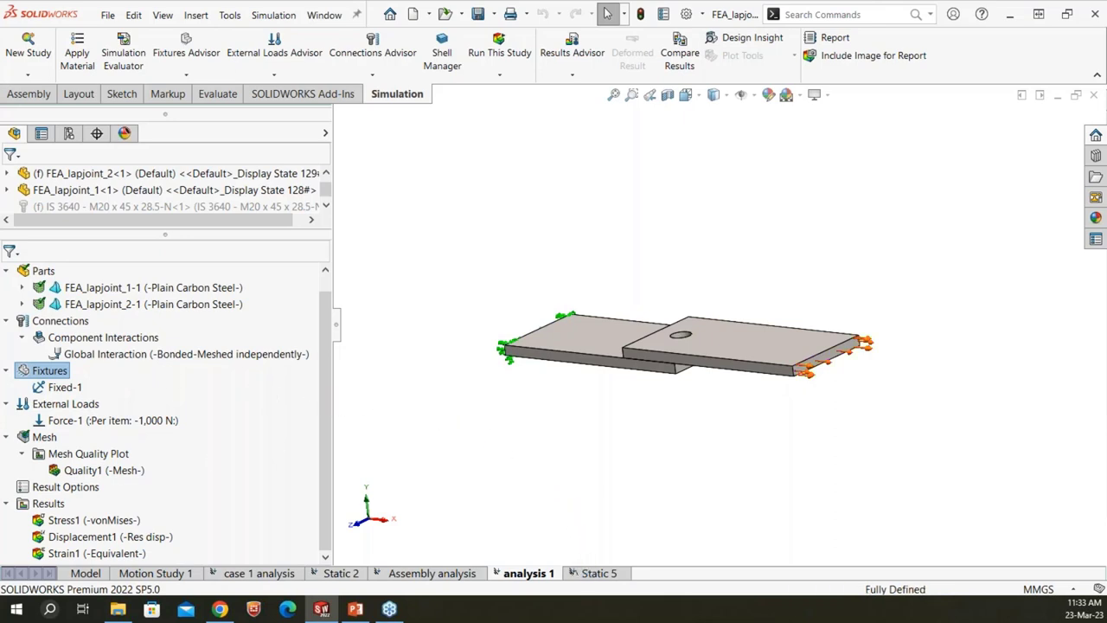
click(59, 405)
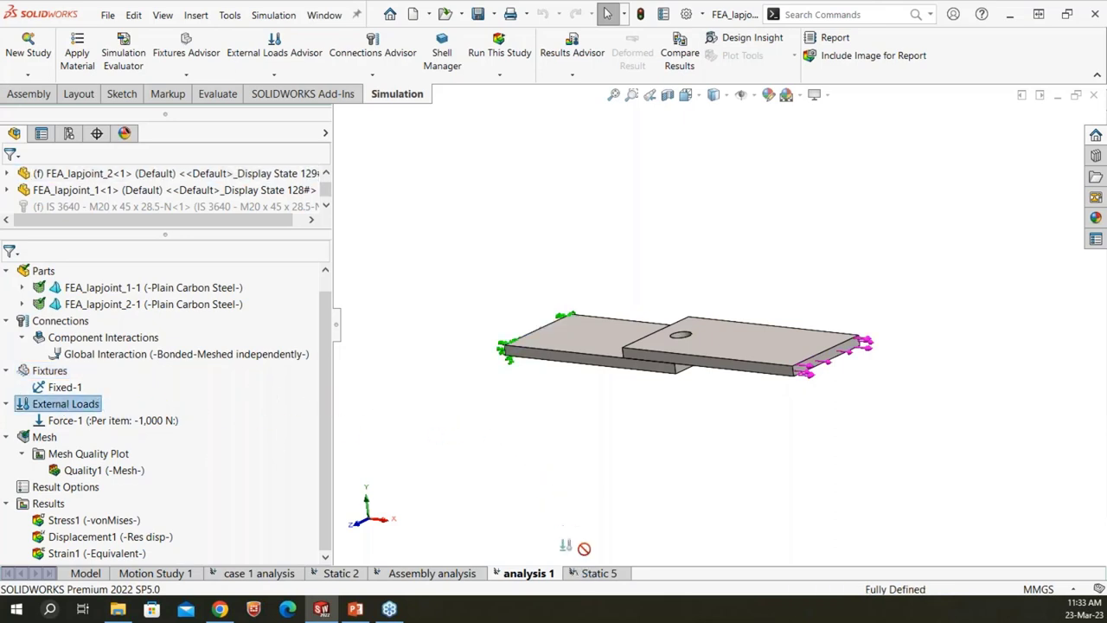
double_click(45, 453)
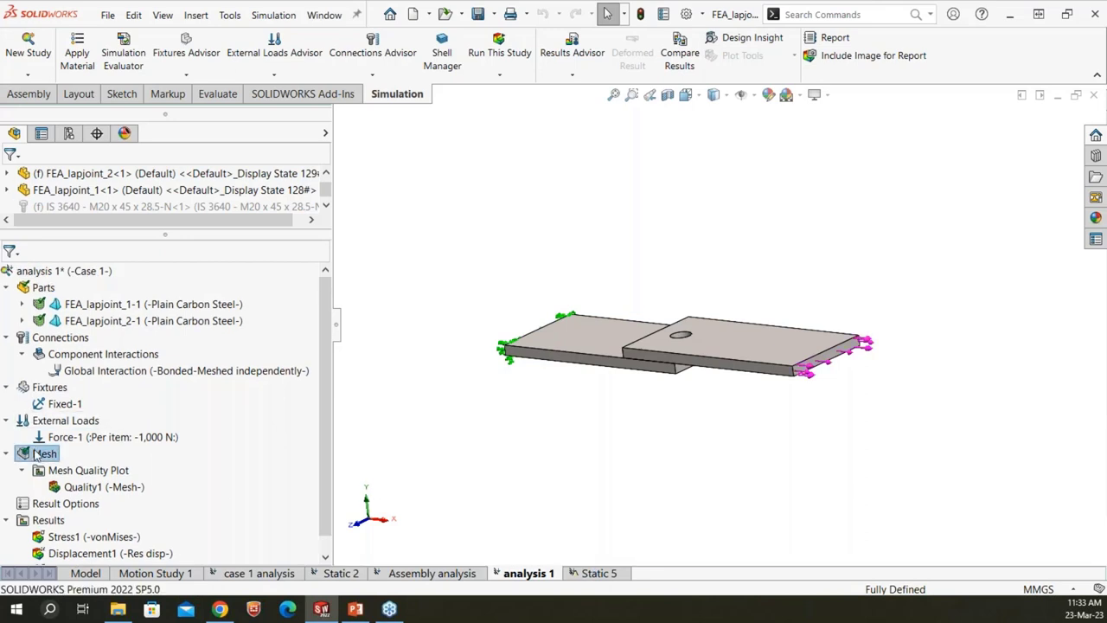
drag(26, 460, 594, 579)
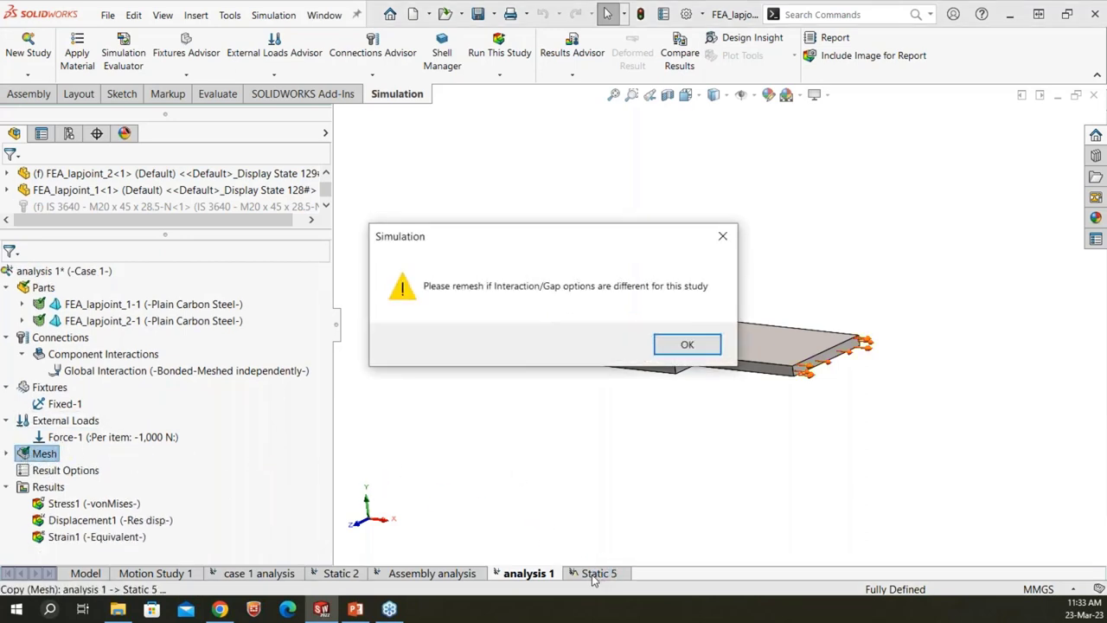
click(687, 345)
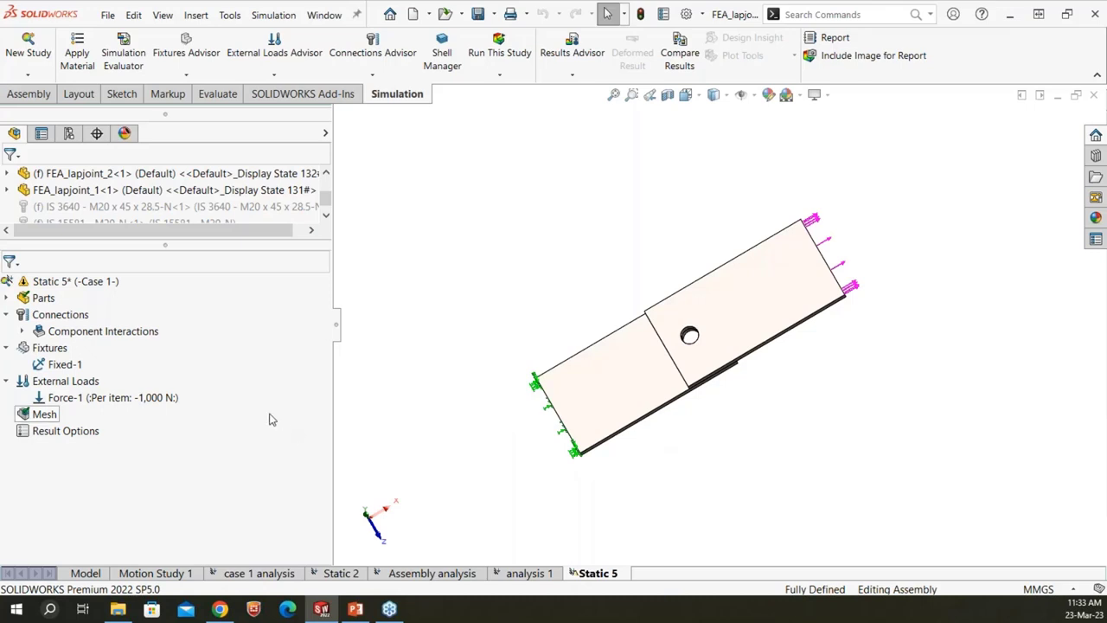
- Change the global component interaction of Static 5 to Contact and accept the definition
click(22, 332)
click(103, 355)
right_click(103, 355)
click(138, 364)
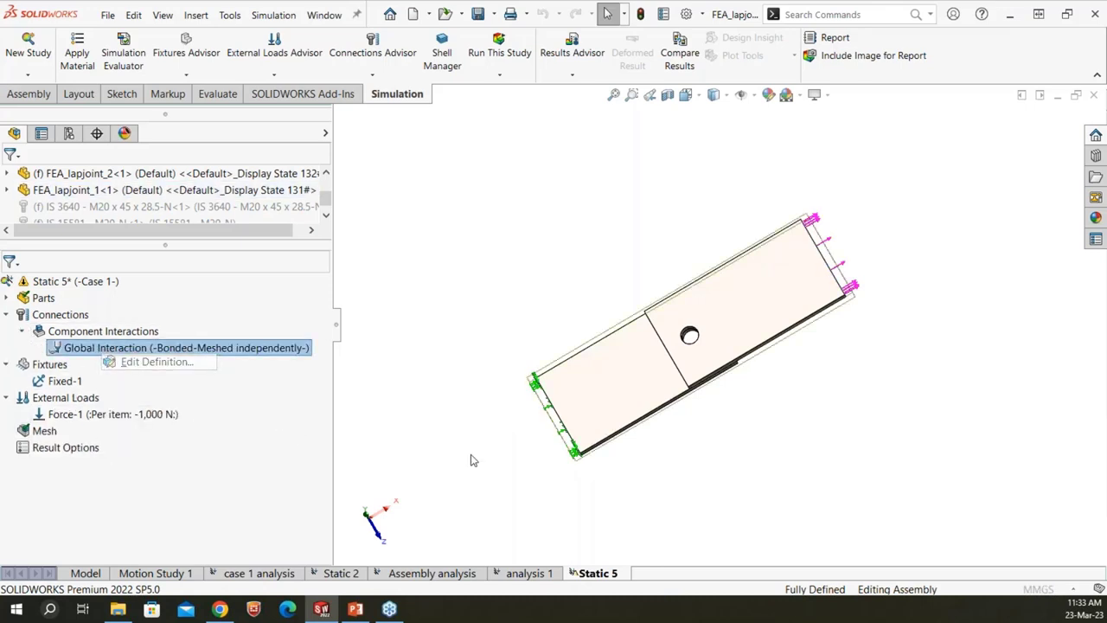
click(51, 311)
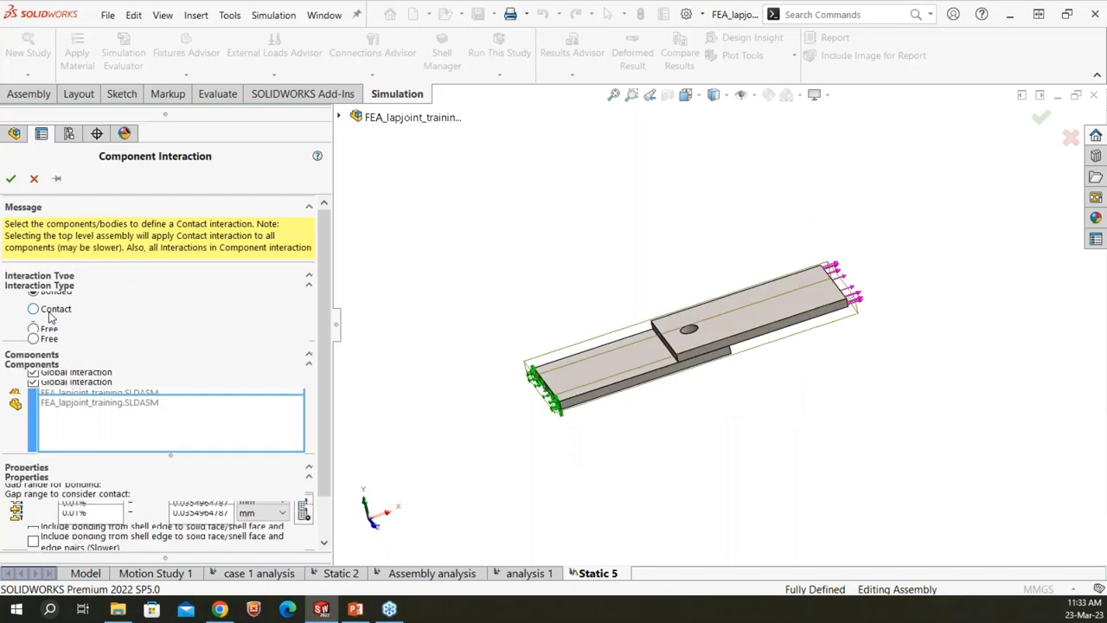
middle_drag(576, 562, 637, 415)
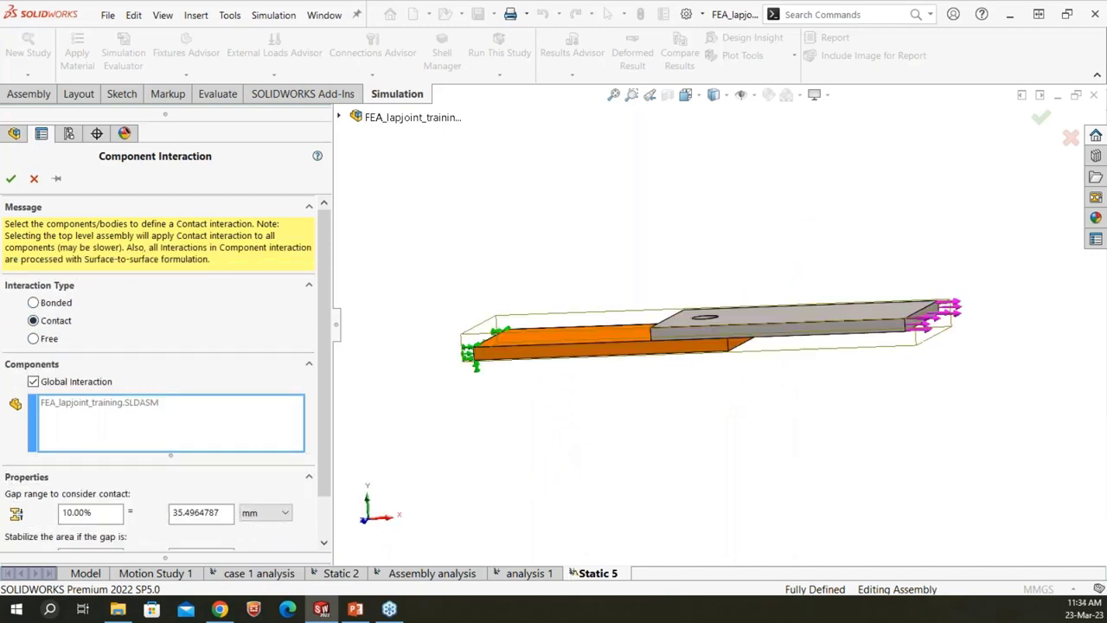
scroll(690, 330, down, 5)
middle_drag(661, 317, 662, 399)
click(10, 178)
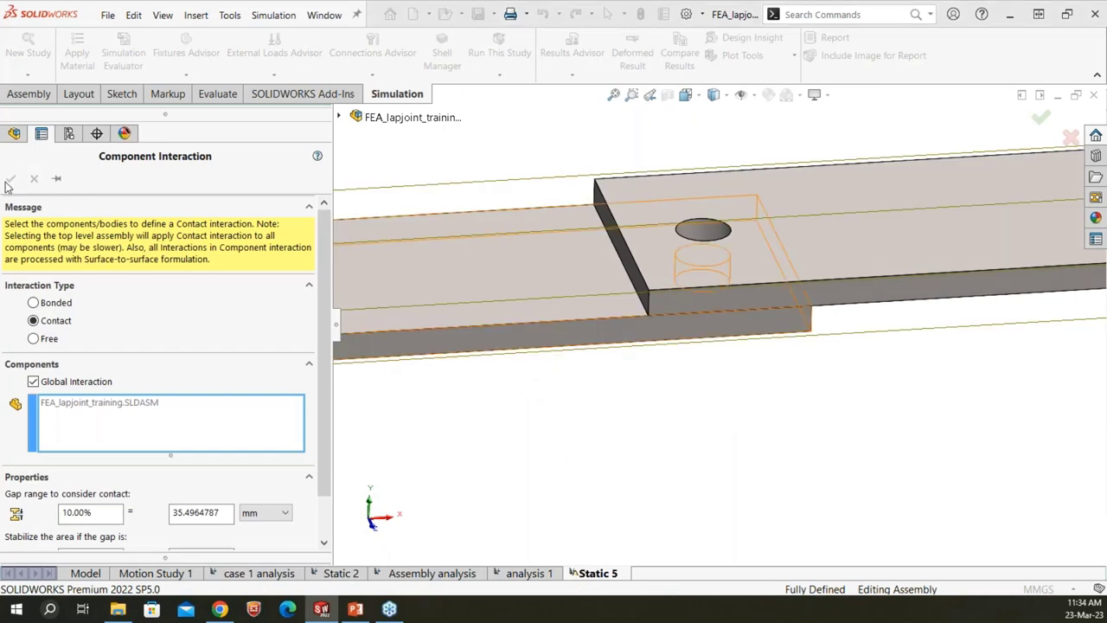
click(683, 350)
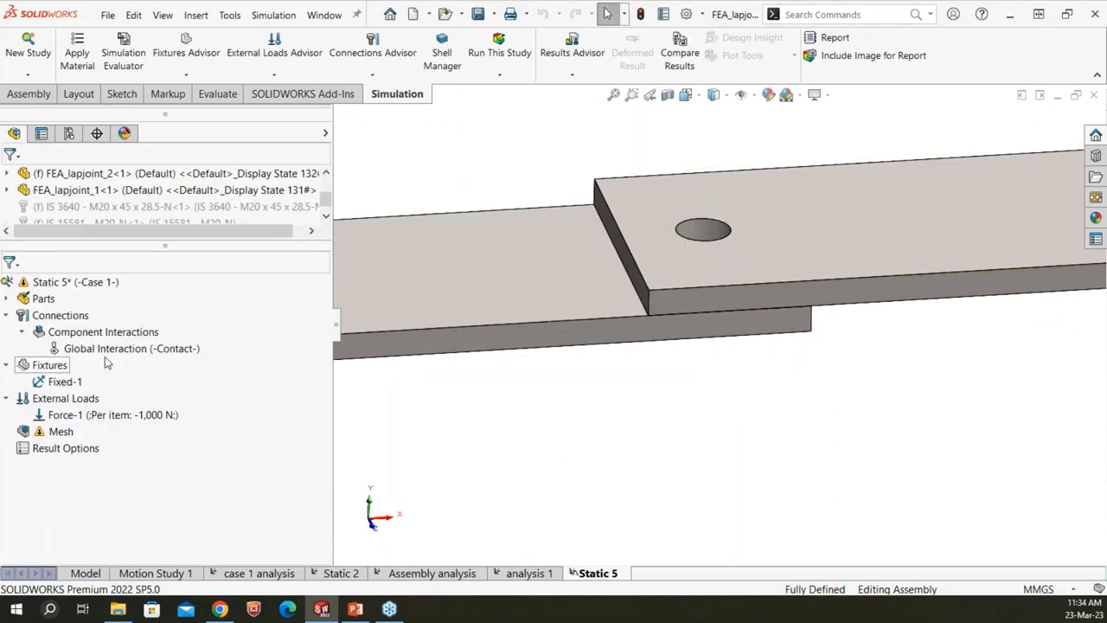
- Start a bolt connector with nut, using the upper plate's top hole edge for the head and the lower plate's bottom hole edge for the nut
middle_drag(703, 457, 610, 532)
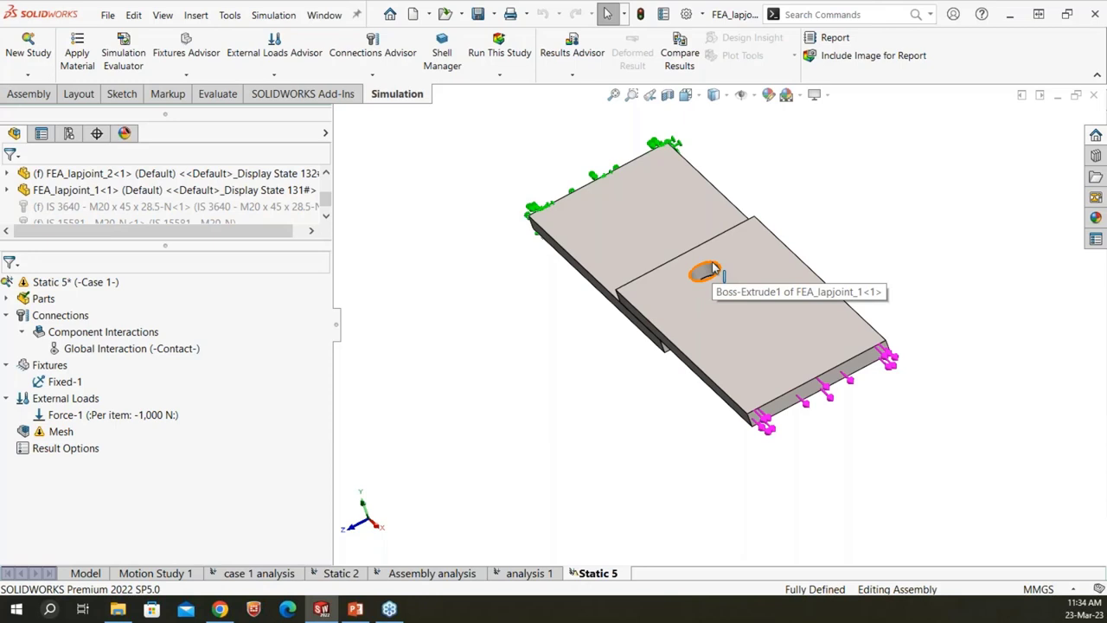
middle_drag(684, 387, 722, 437)
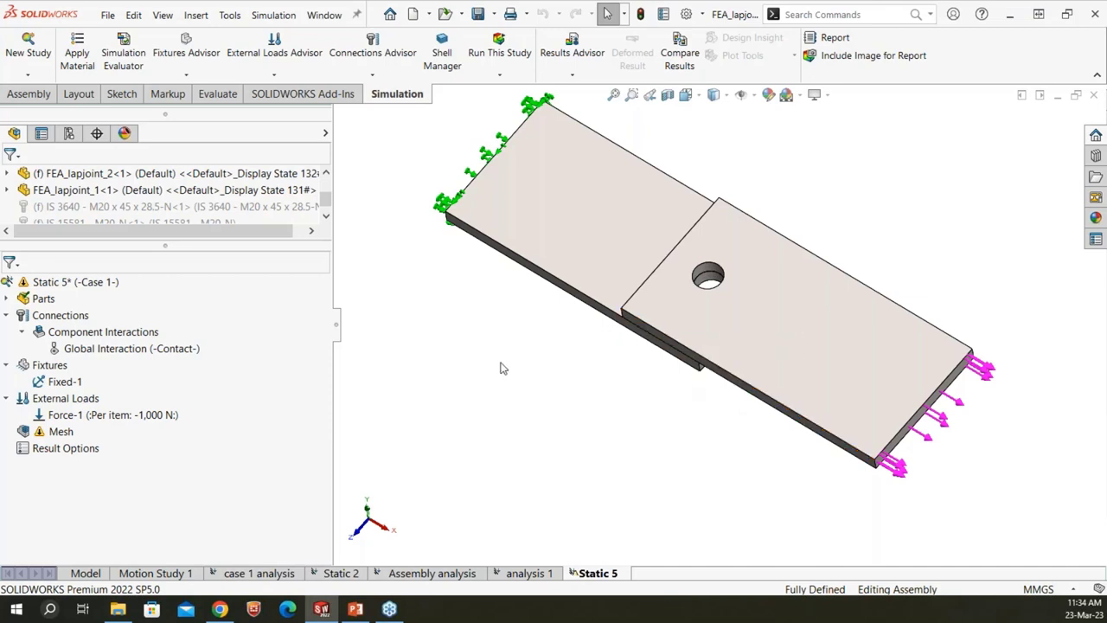
right_click(41, 317)
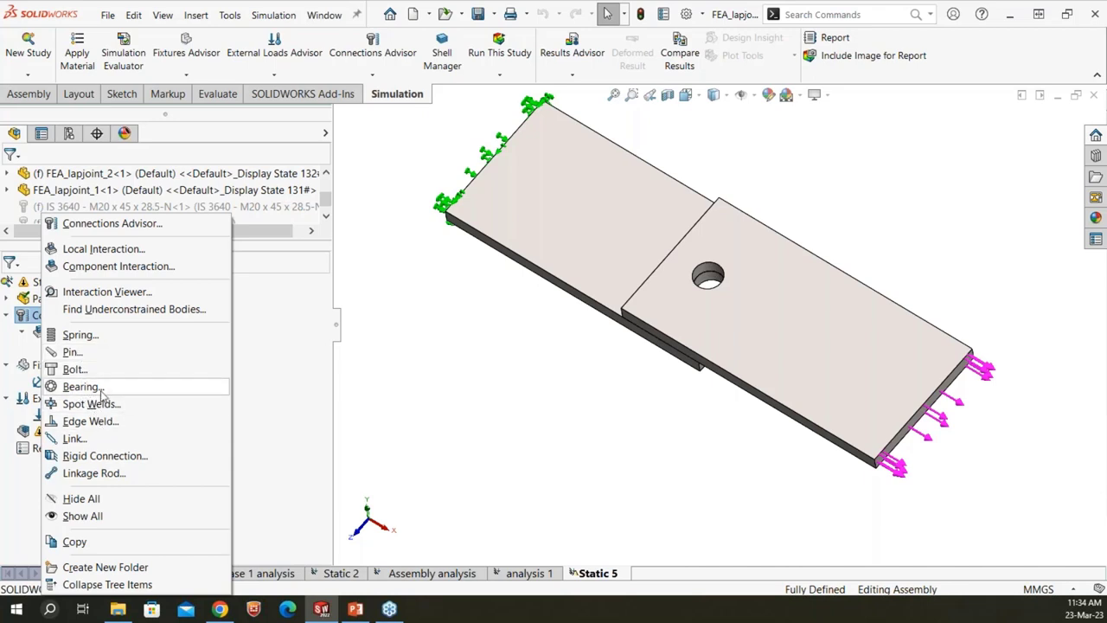
key(Escape)
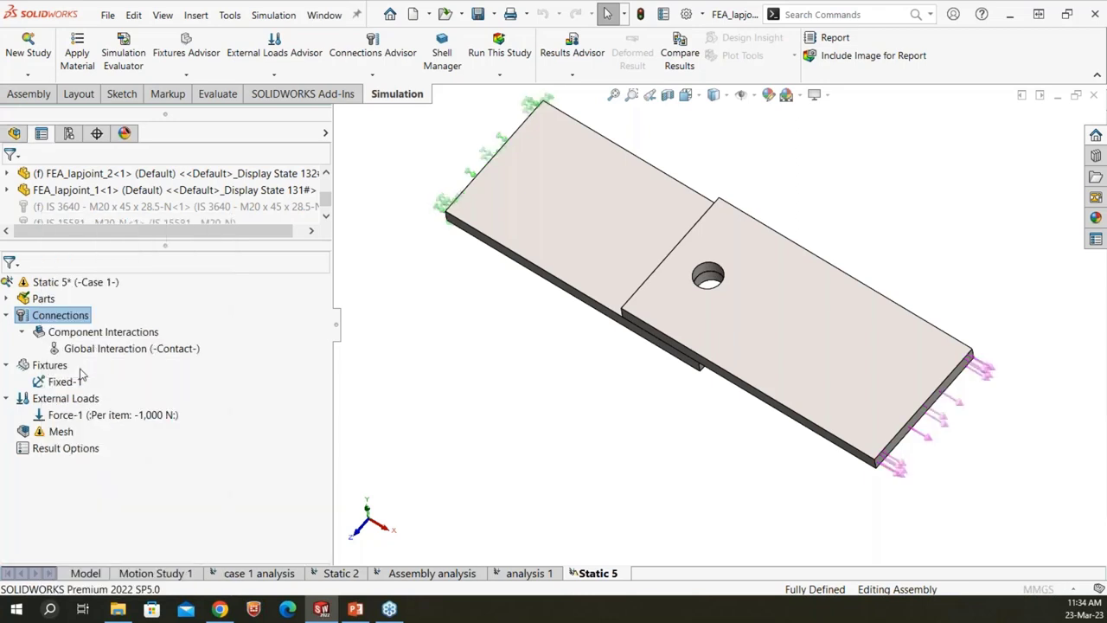
scroll(731, 277, down, 5)
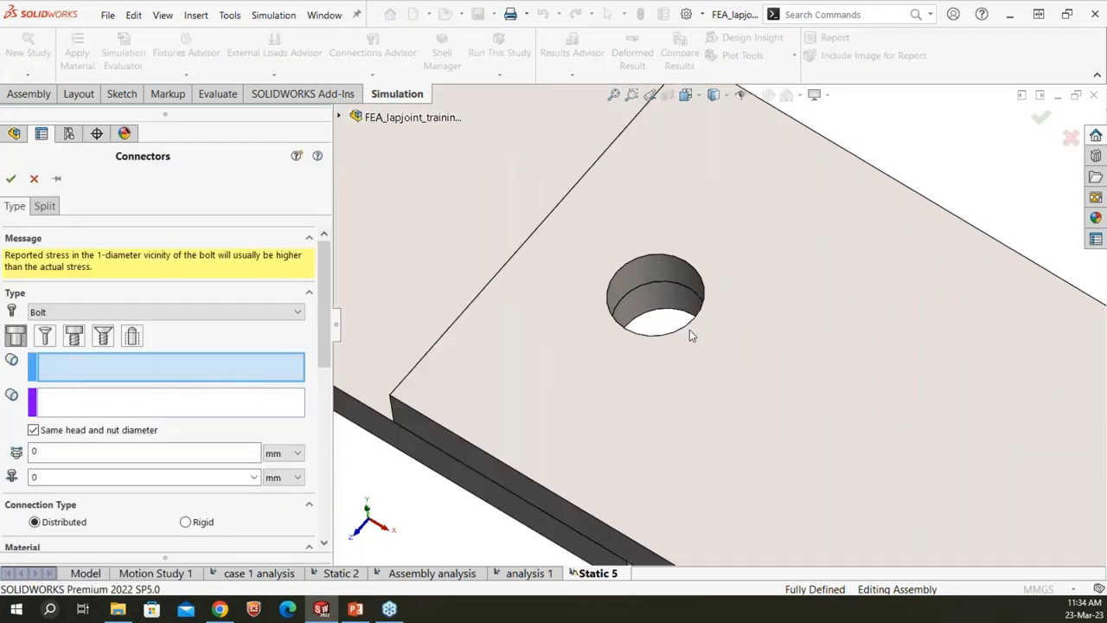
click(689, 328)
scroll(701, 426, up, 4)
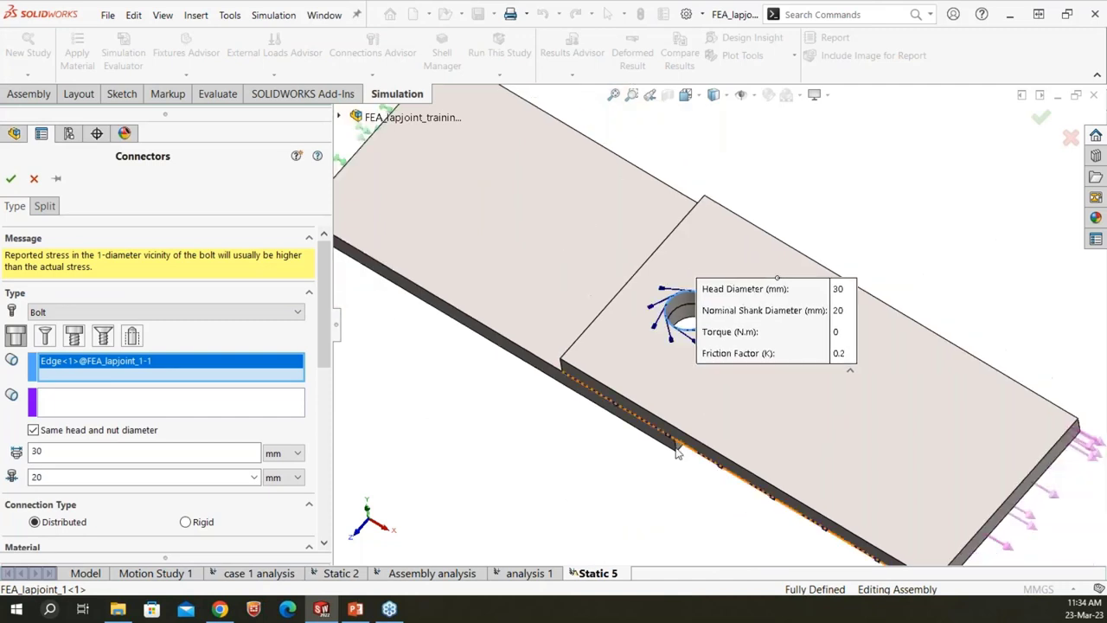
middle_drag(678, 450, 563, 467)
click(187, 403)
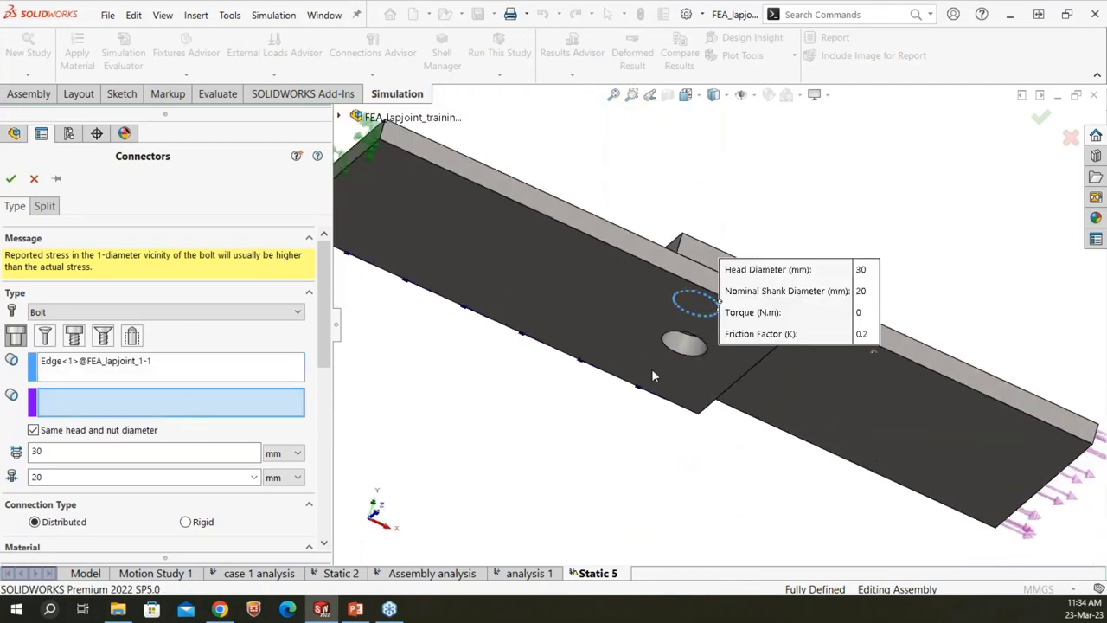
click(687, 355)
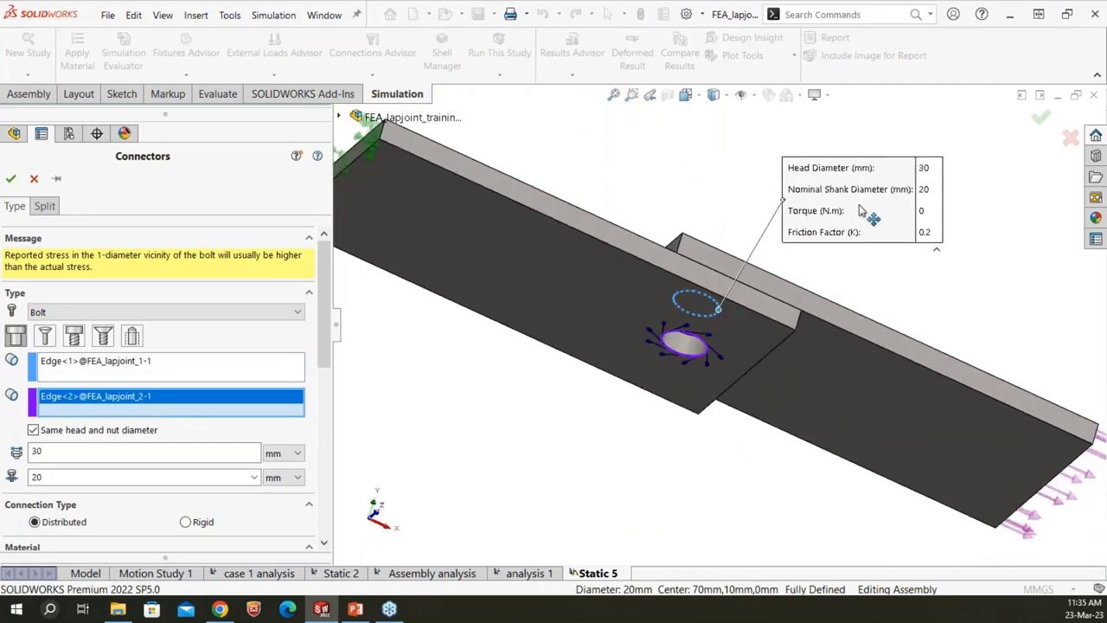
middle_drag(736, 337, 419, 360)
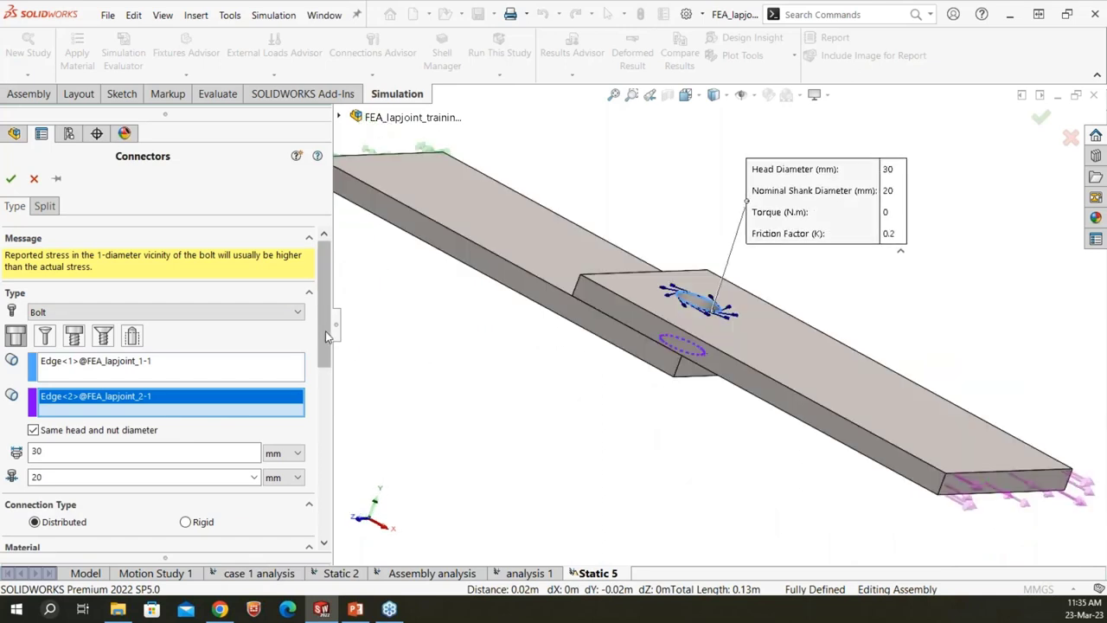
- Set the bolt's thread count to 2.5 threads/mm for the calculated tensile stress area
scroll(325, 331, down, 3)
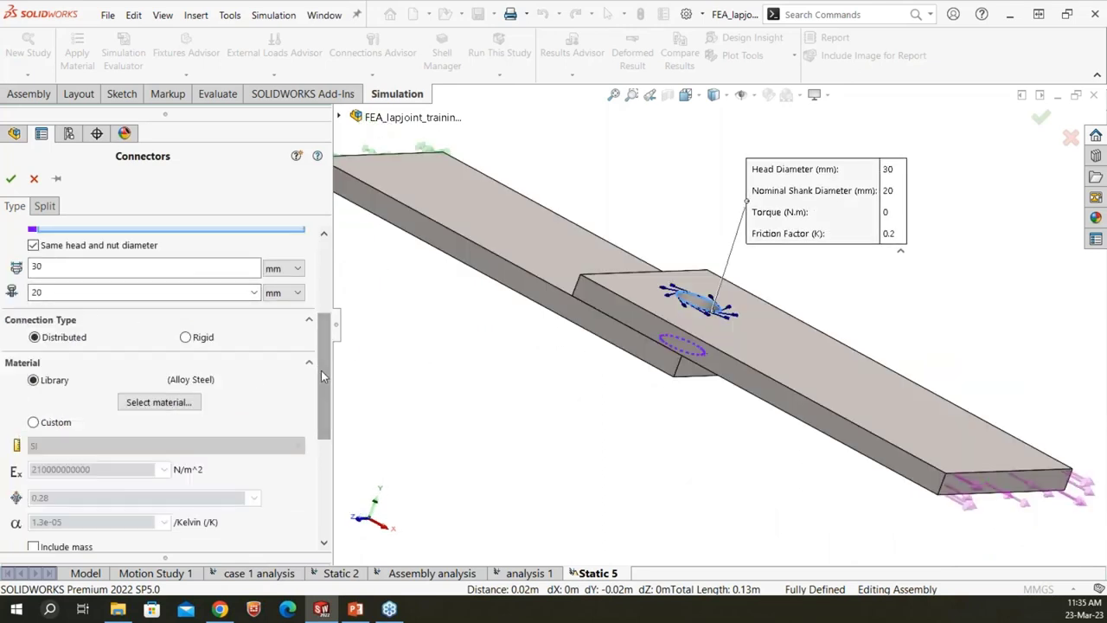
scroll(325, 377, down, 1)
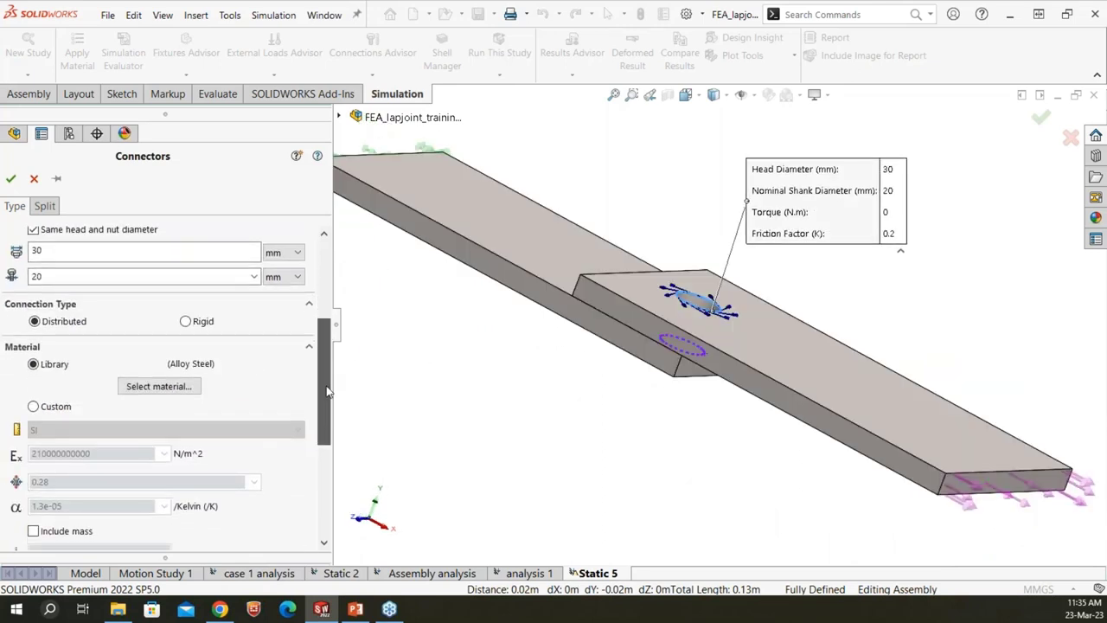
scroll(320, 407, down, 3)
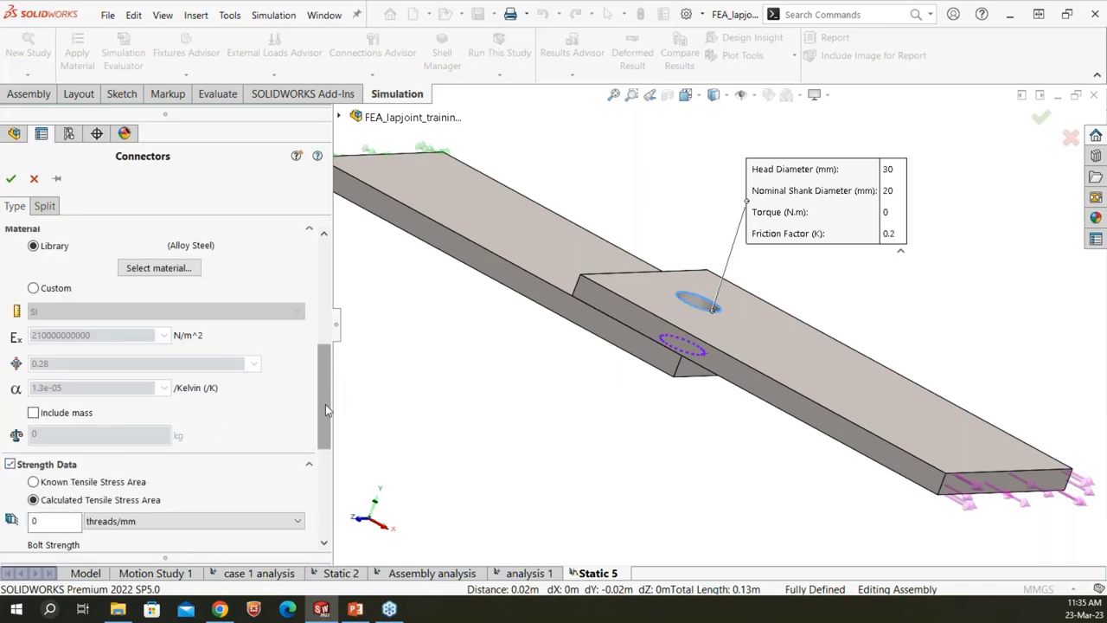
scroll(325, 404, down, 4)
click(59, 291)
drag(59, 292, 4, 296)
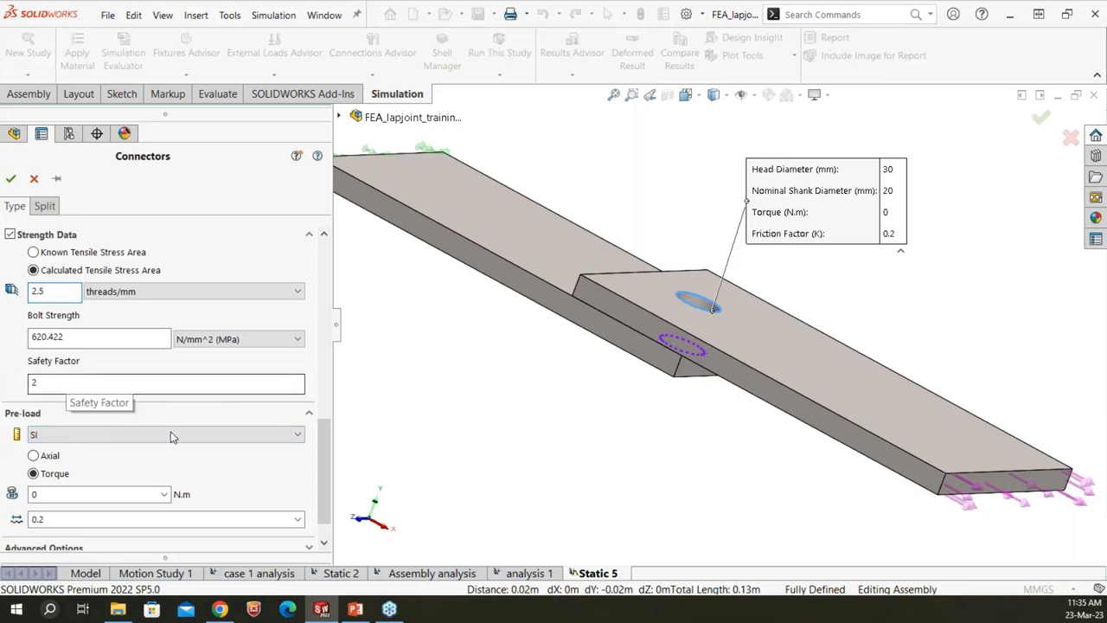
- Set the bolt's torque pre-load to 32 N.m and create the connector
scroll(326, 458, down, 1)
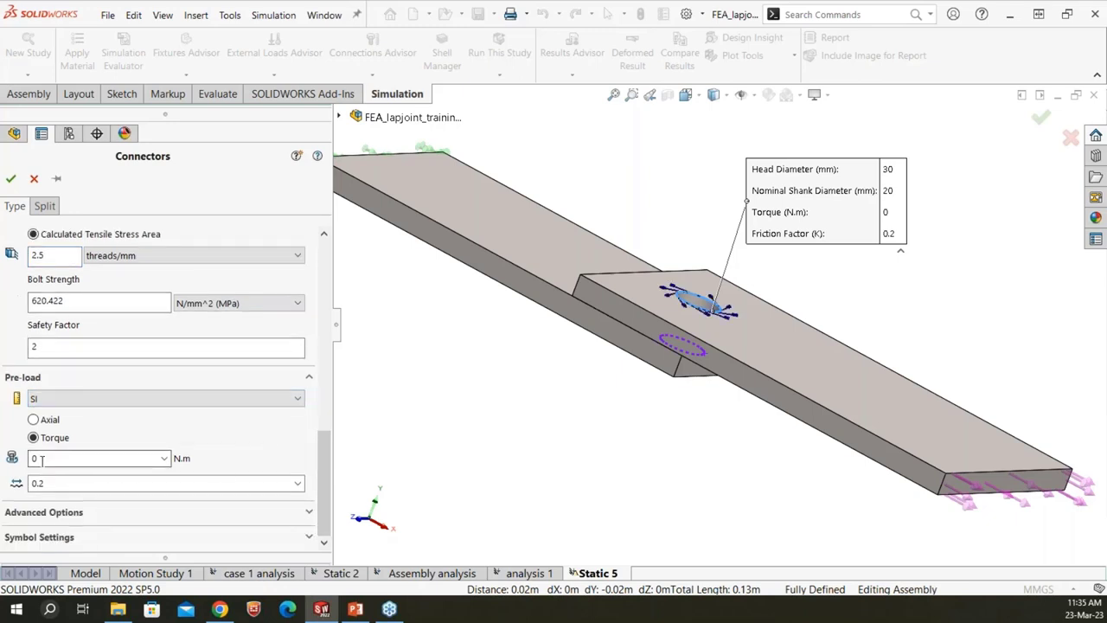
double_click(96, 465)
click(412, 469)
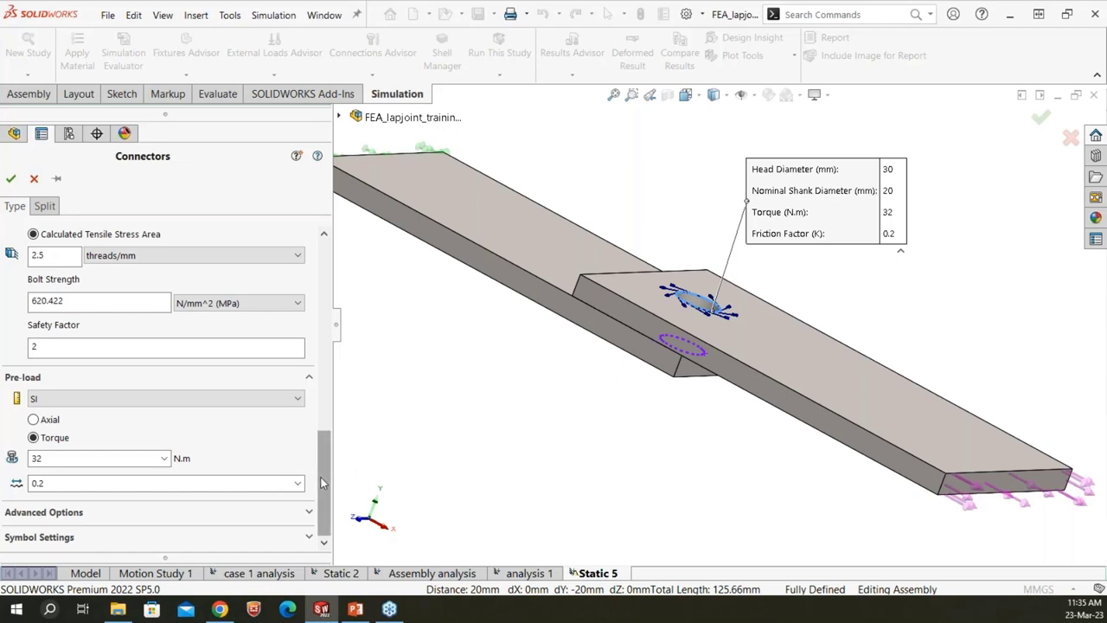
mouse_move(322, 483)
mouse_down()
mouse_move(320, 372)
mouse_move(316, 476)
mouse_up()
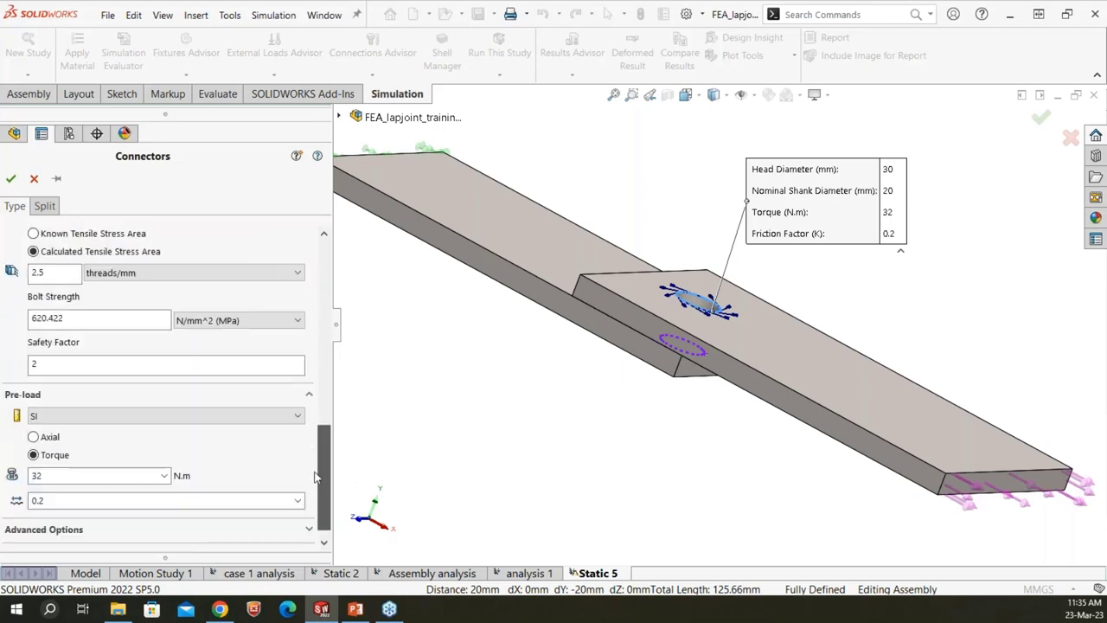
click(11, 180)
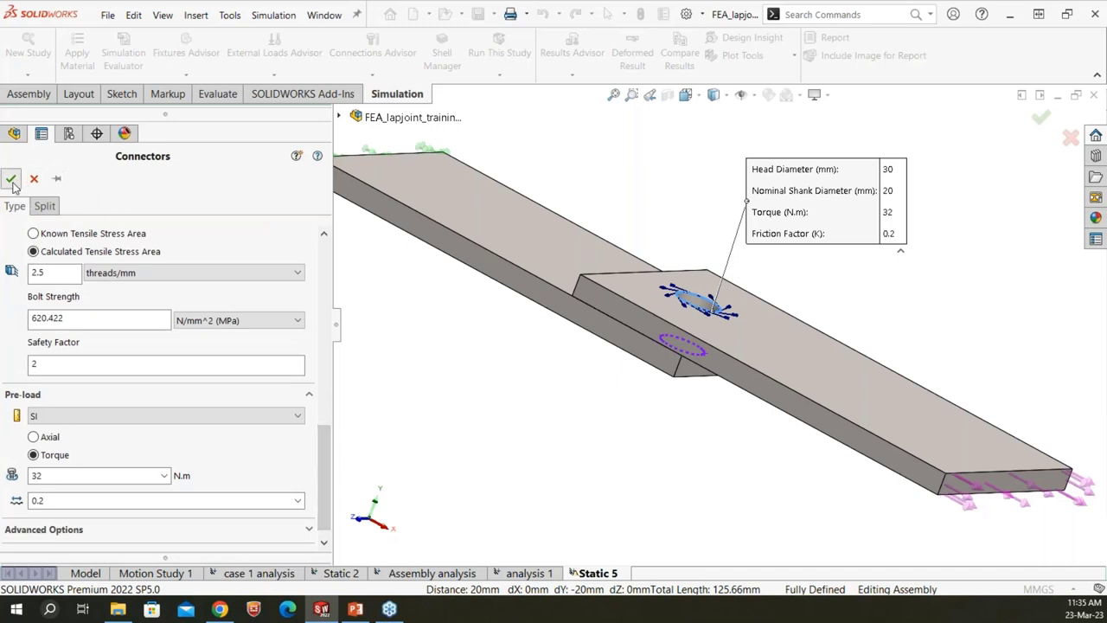
- Inspect the bolt connector's head and nut on both sides of the plate overlap
middle_drag(717, 382, 697, 354)
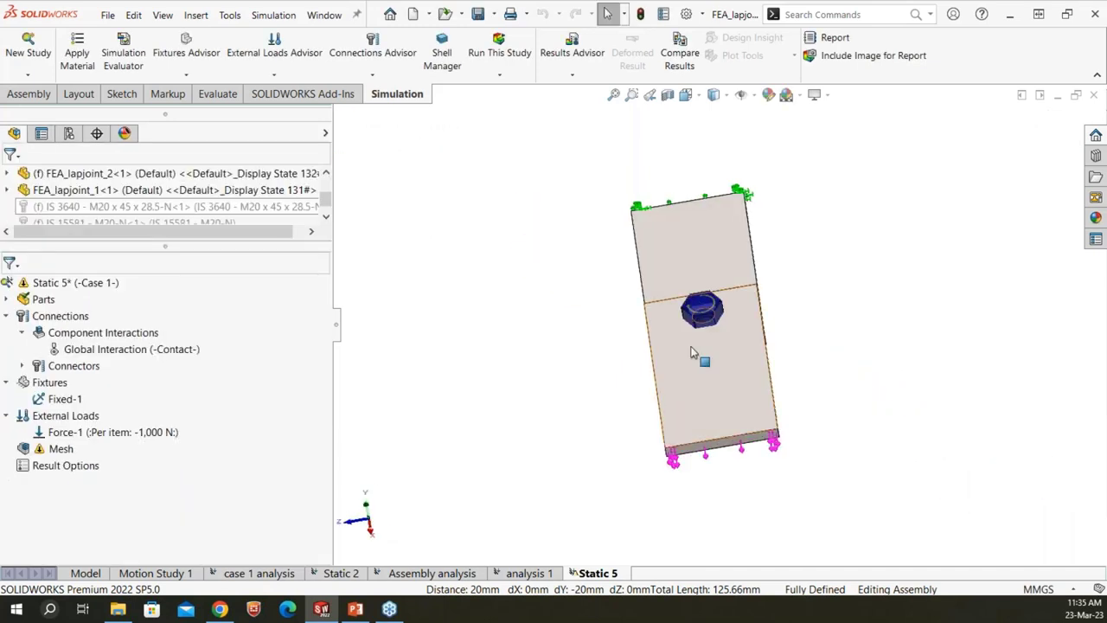
scroll(697, 346, down, 6)
scroll(484, 445, up, 3)
middle_drag(484, 445, 589, 337)
scroll(596, 327, down, 5)
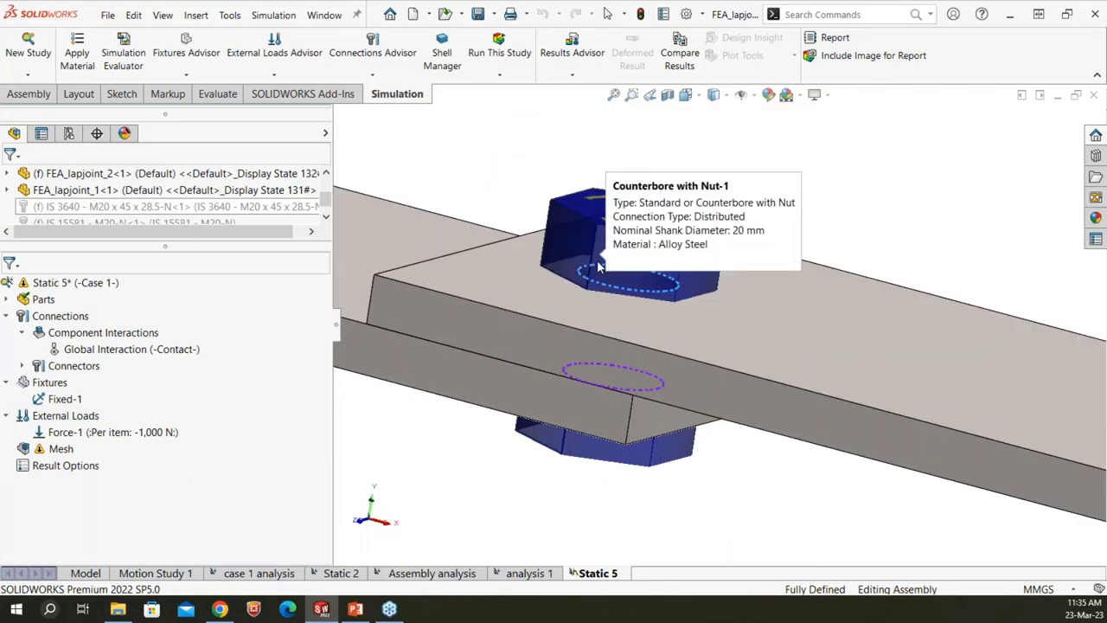
- Run the Static 5 study with the contact interaction and bolt connector
scroll(623, 329, up, 4)
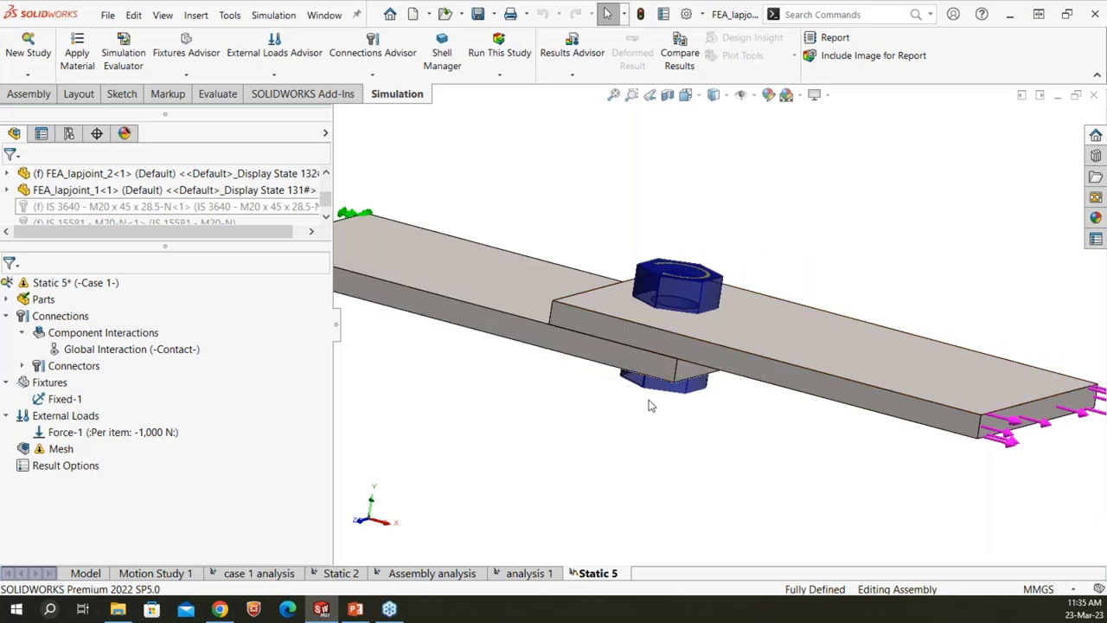
key(f)
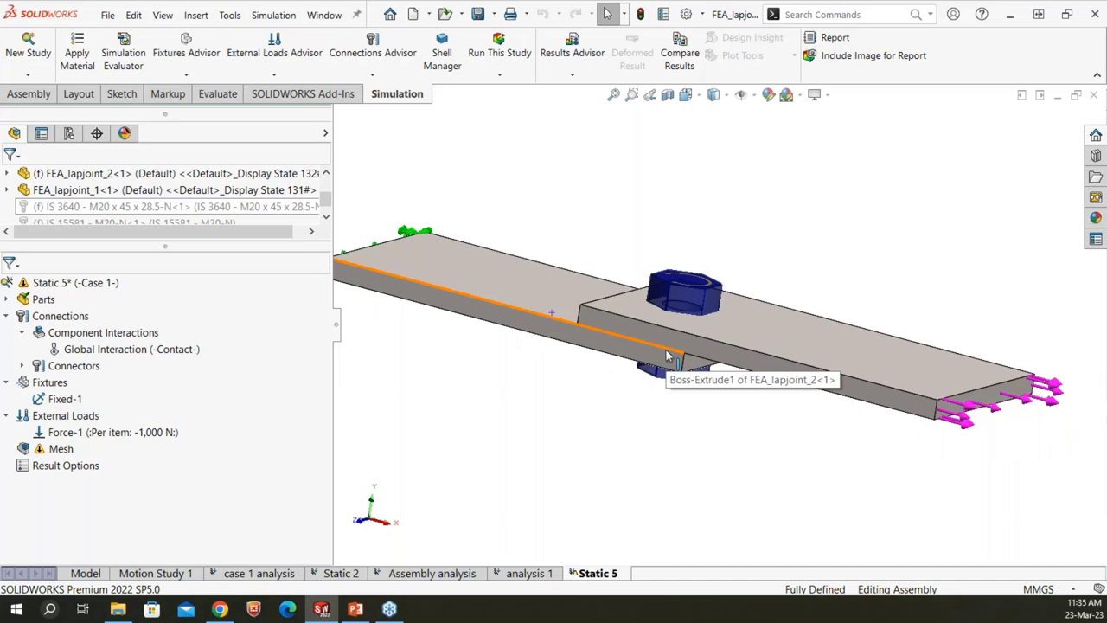
click(511, 56)
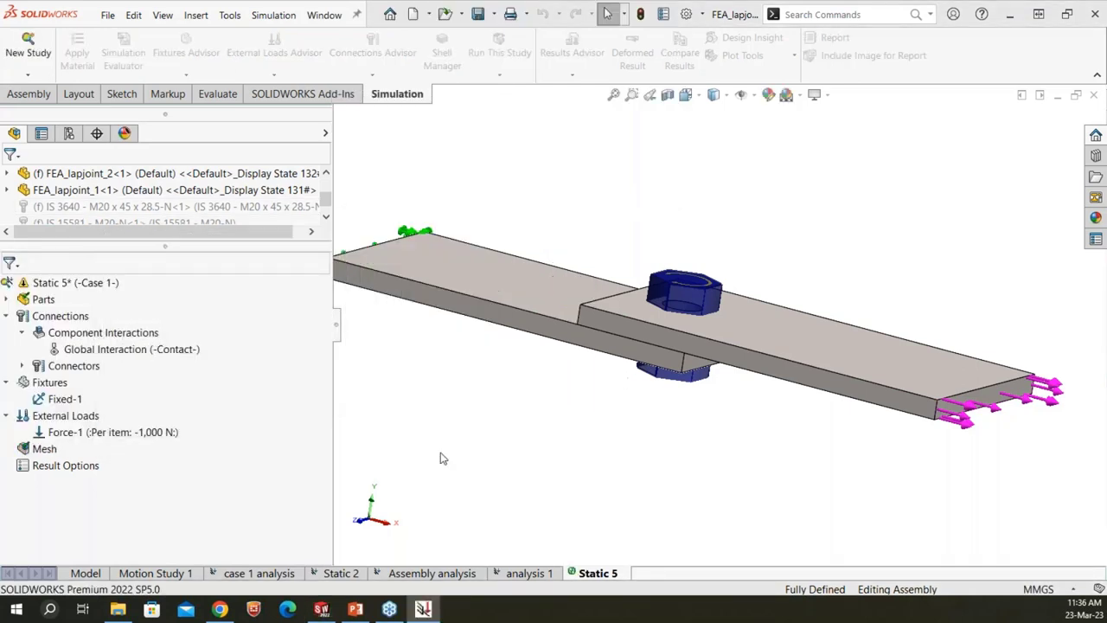
drag(214, 291, 269, 292)
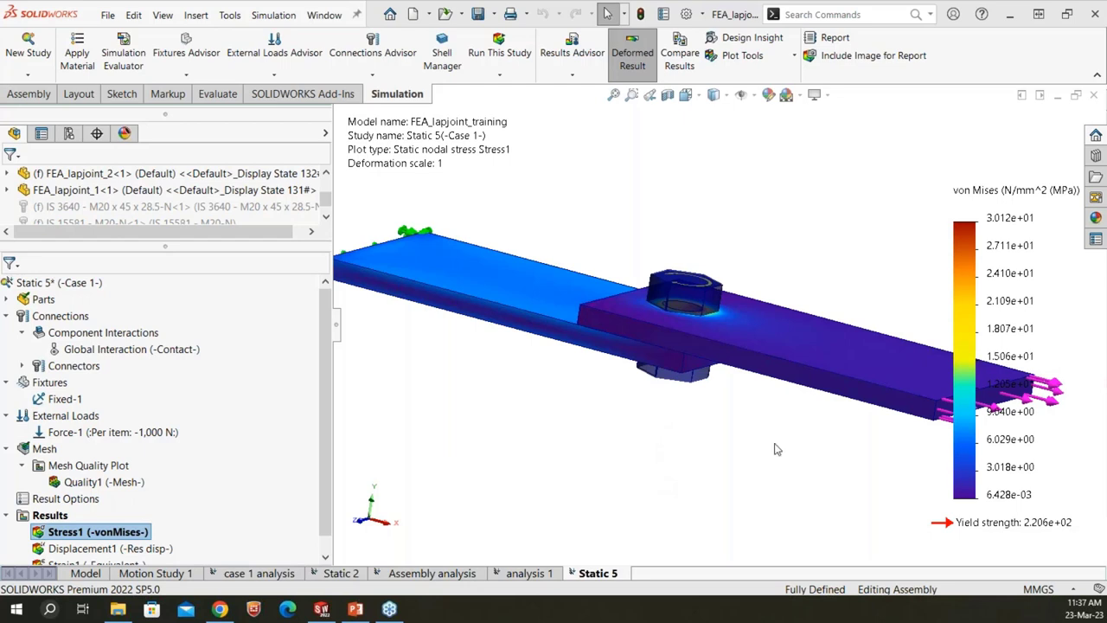
- Examine the von Mises stress distribution around the bolt and across the plate overlap
middle_drag(752, 390, 623, 381)
scroll(653, 447, down, 3)
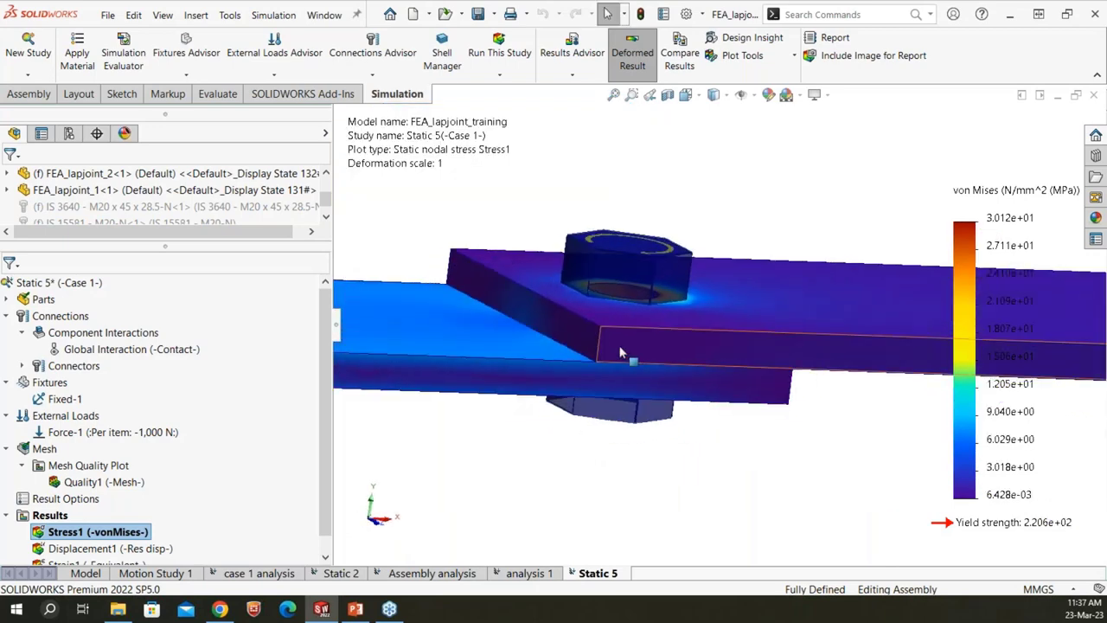
scroll(655, 385, up, 3)
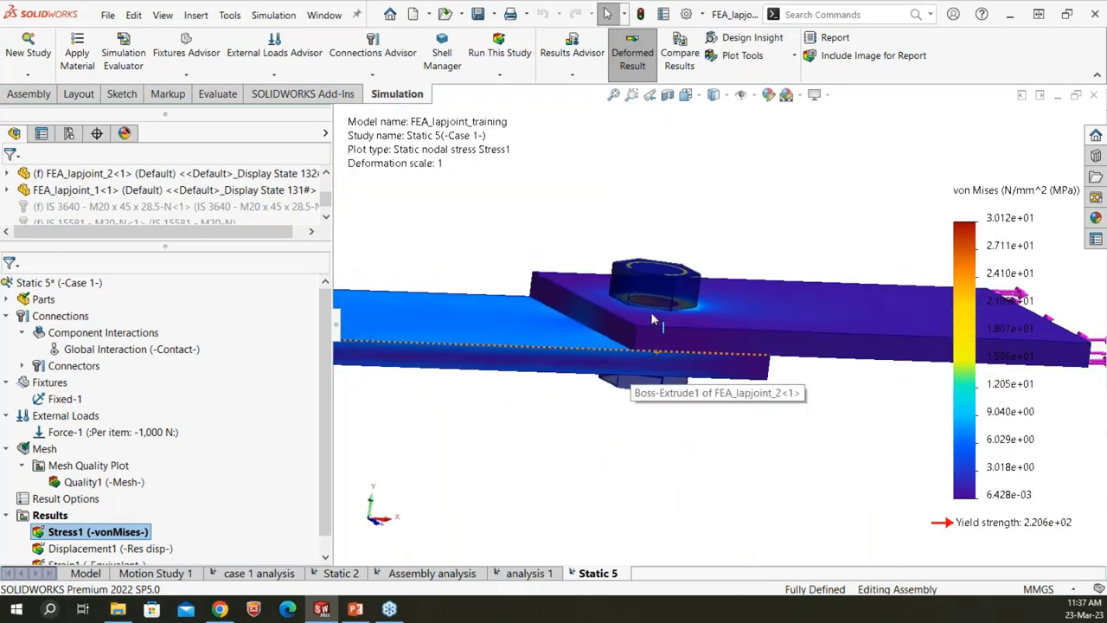
scroll(676, 405, up, 2)
middle_drag(676, 405, 762, 433)
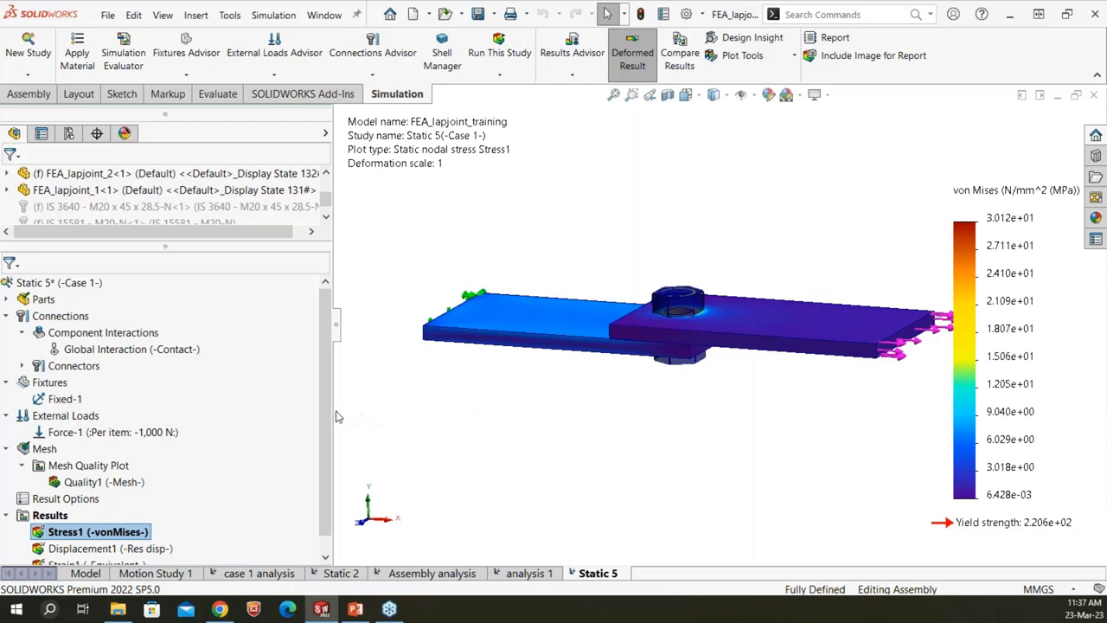
- Show the Displacement1 result plot and set its legend number format to floating
drag(327, 412, 322, 453)
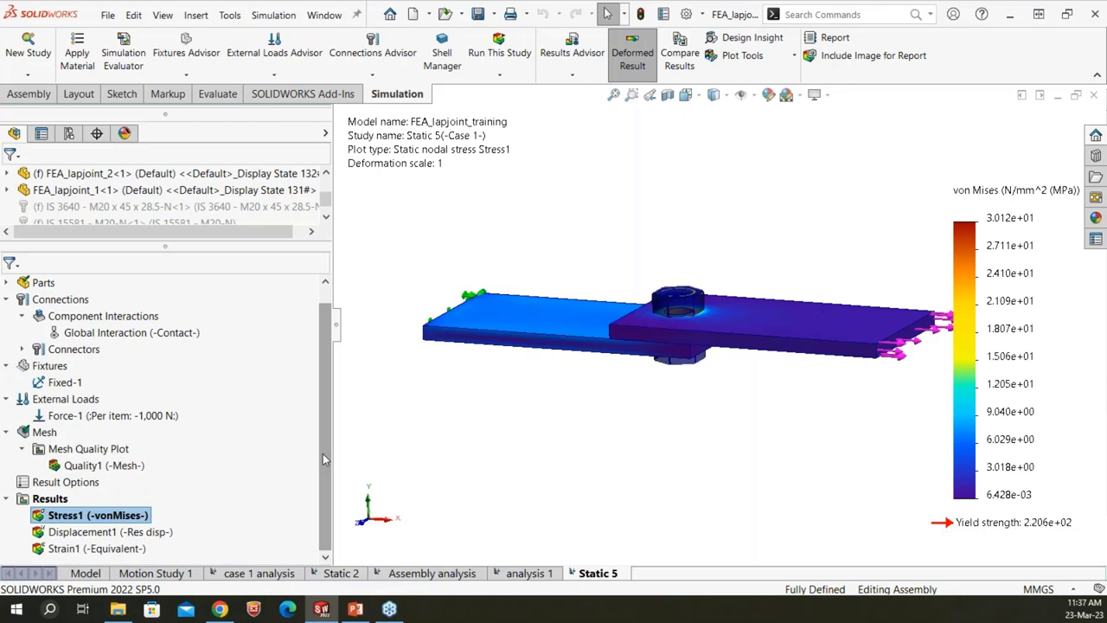
click(111, 533)
double_click(111, 534)
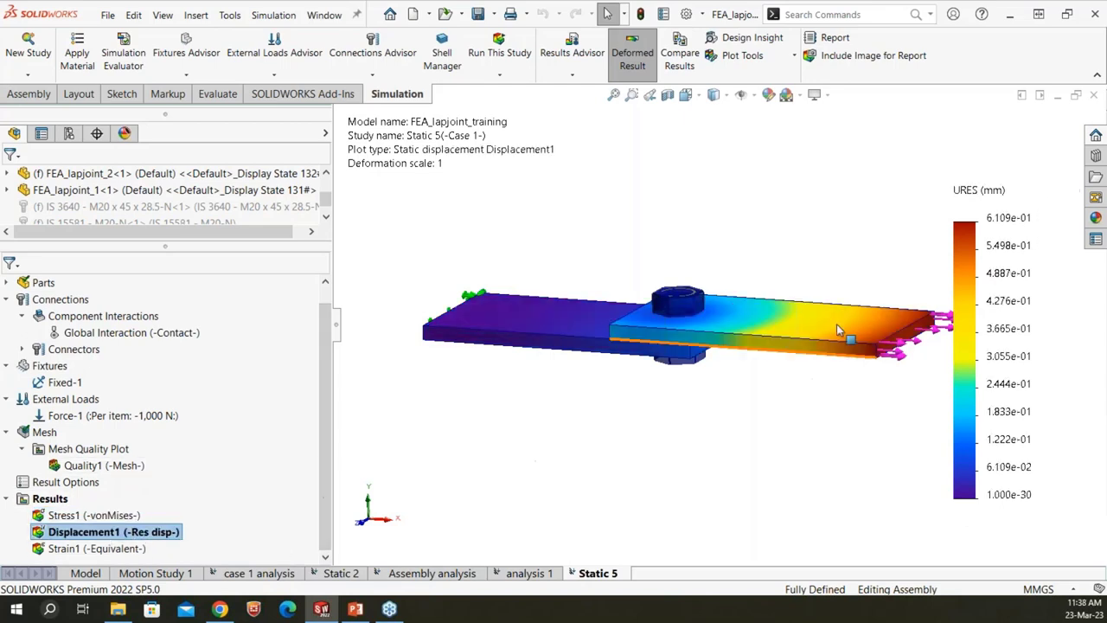
right_click(165, 535)
click(207, 255)
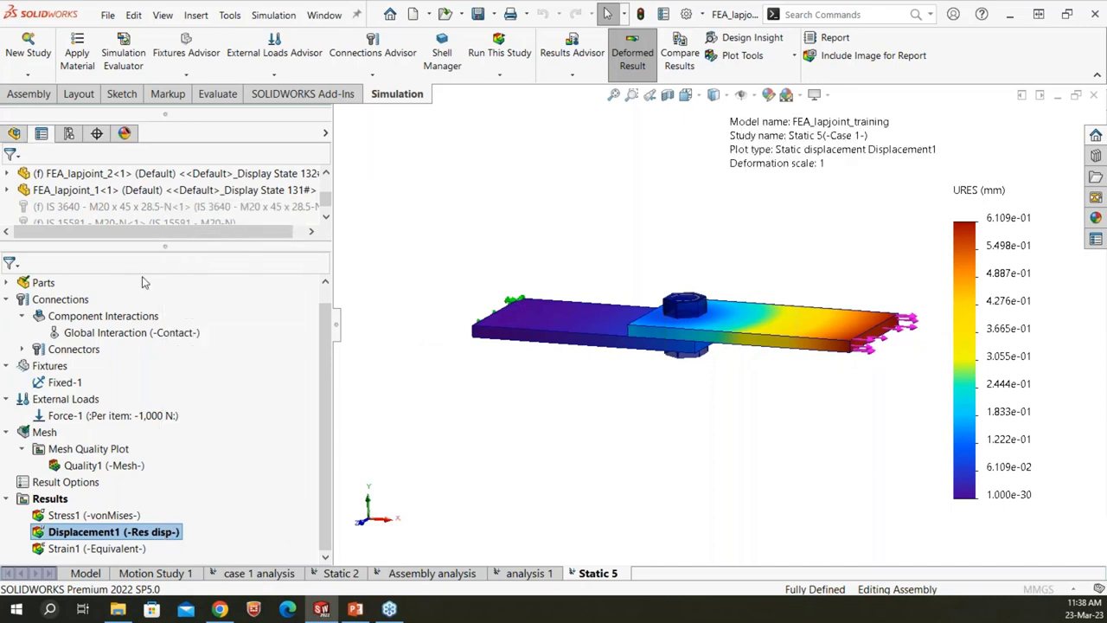
scroll(45, 451, down, 4)
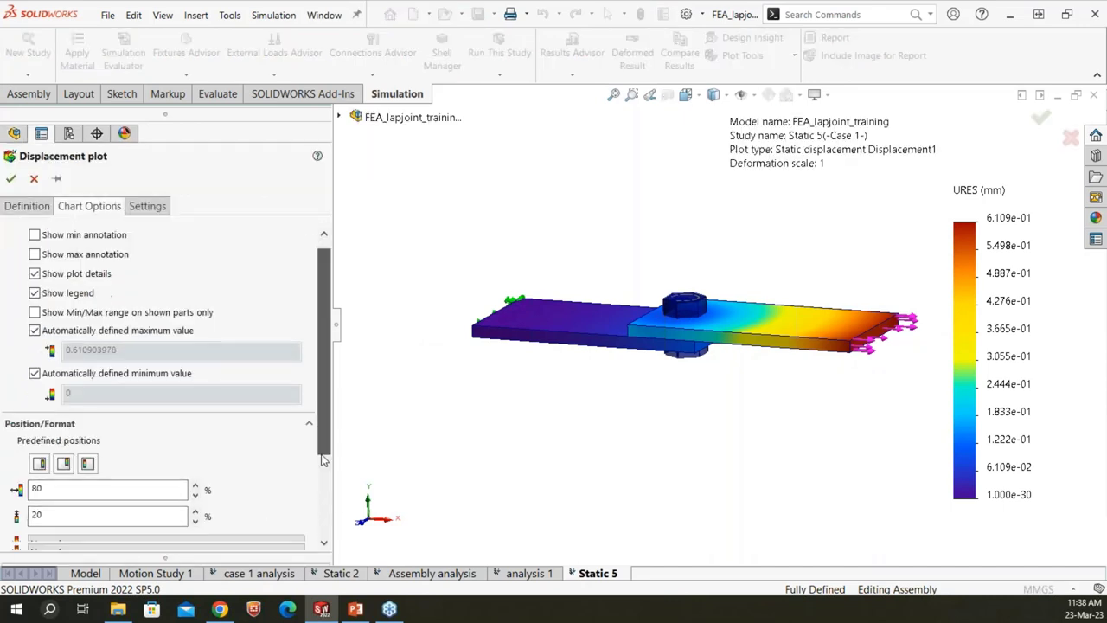
click(45, 450)
click(48, 472)
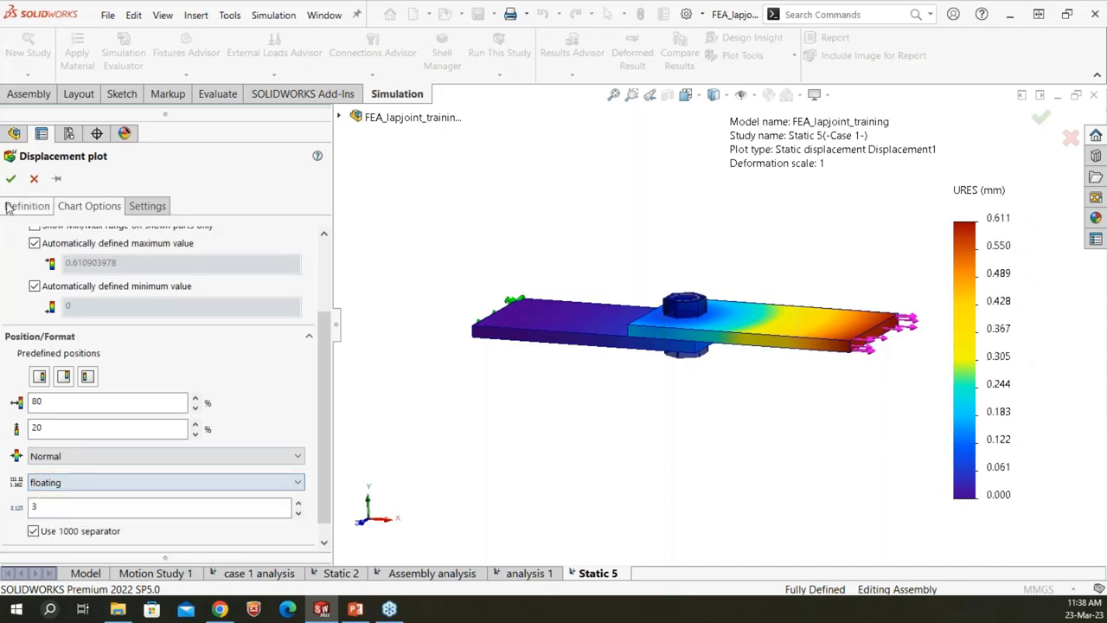
click(10, 179)
- Examine the displacement plot around the bolted overlap and along both plates from several angles
mouse_move(725, 416)
middle_down()
mouse_move(677, 460)
mouse_move(714, 424)
mouse_move(706, 407)
middle_up()
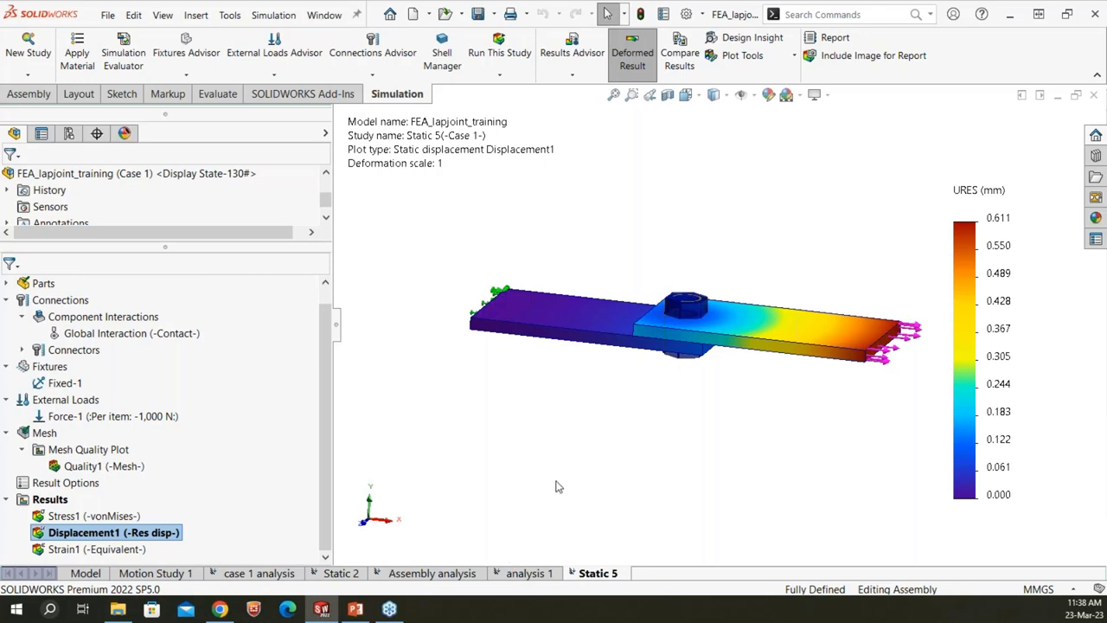
middle_drag(645, 298, 679, 446)
scroll(703, 364, down, 4)
scroll(700, 355, down, 2)
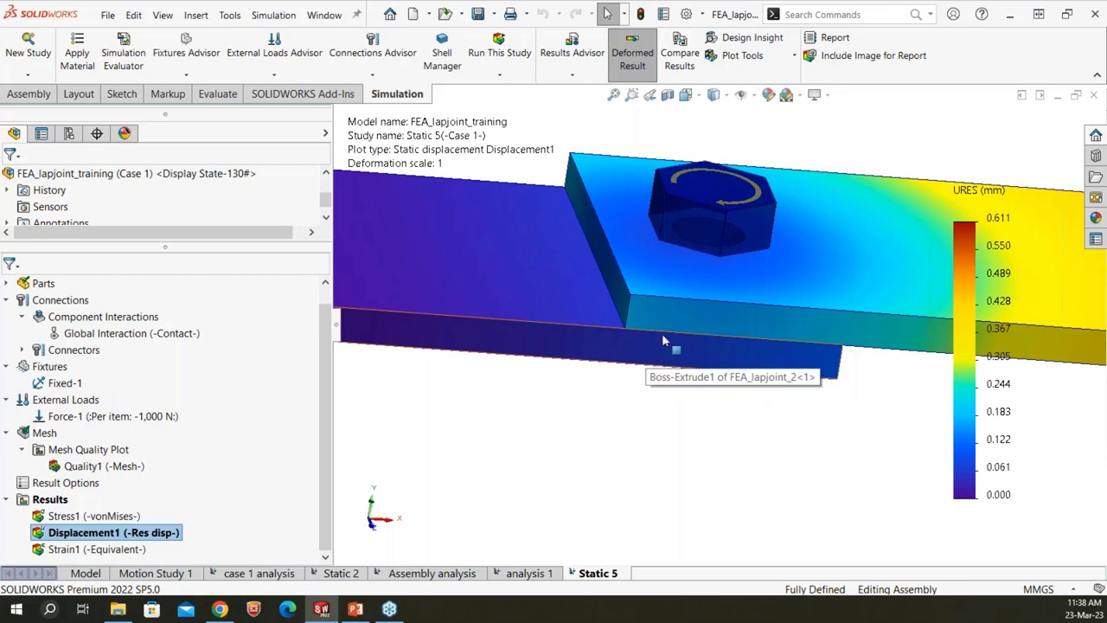
scroll(701, 468, up, 5)
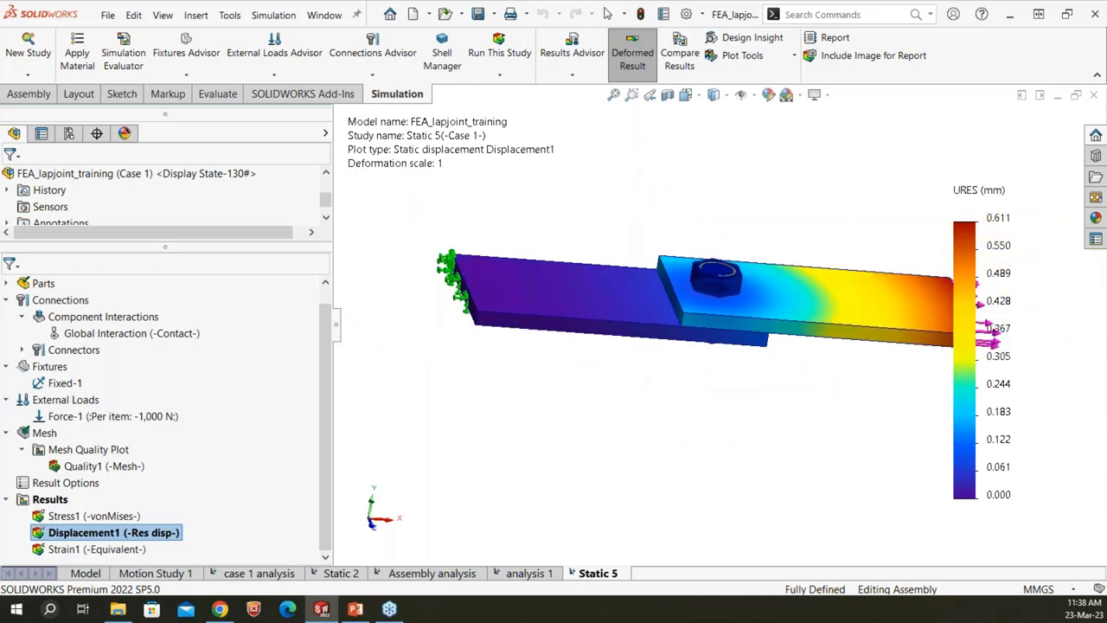
middle_drag(718, 431, 634, 407)
scroll(722, 266, down, 5)
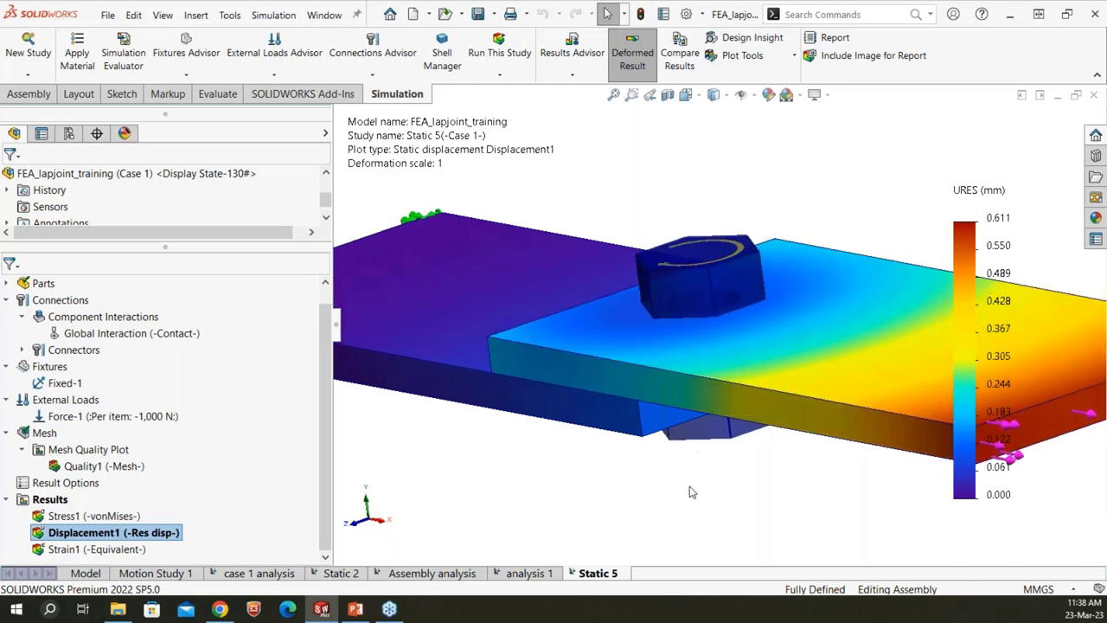
scroll(693, 492, up, 4)
middle_drag(680, 459, 722, 433)
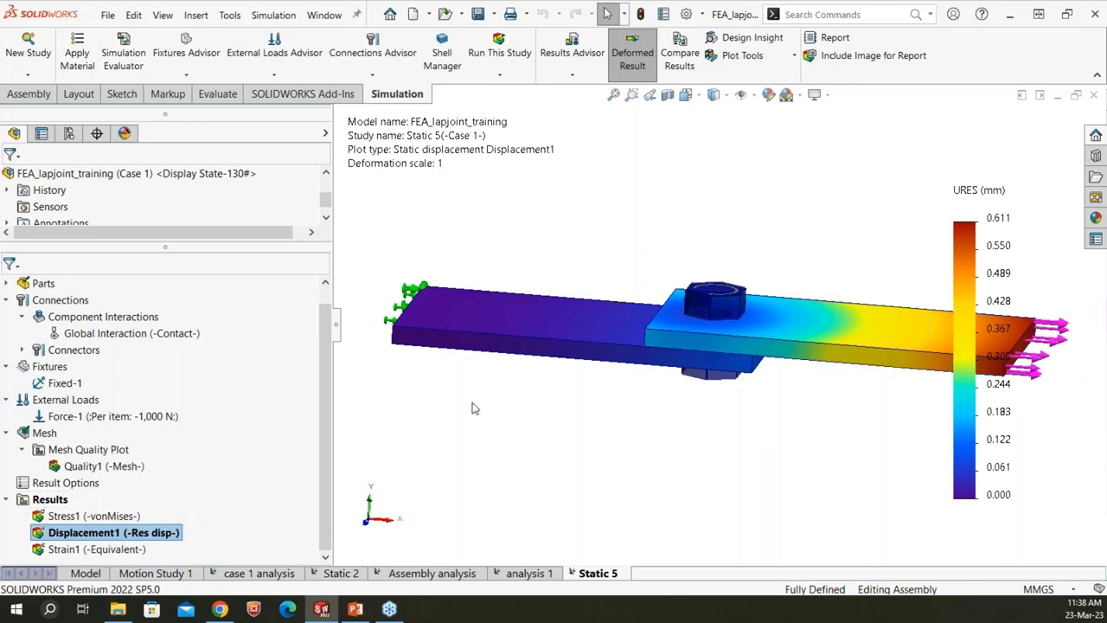
- Create a Pin/Bolt Check plot for the Static 5 results and move its result window clear of the tree
right_click(30, 501)
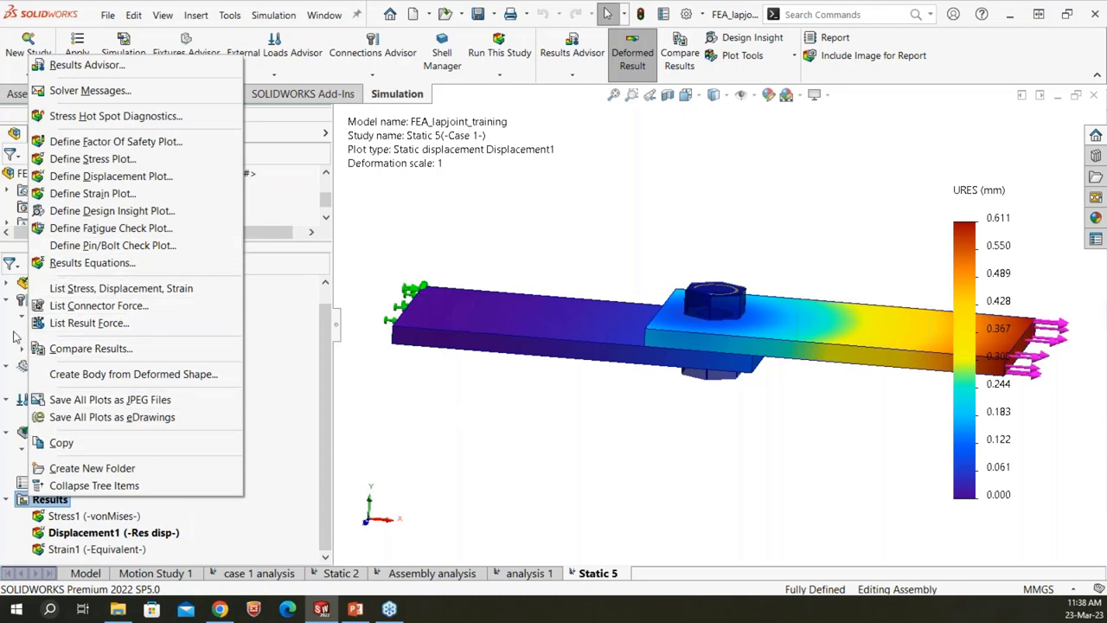
click(118, 250)
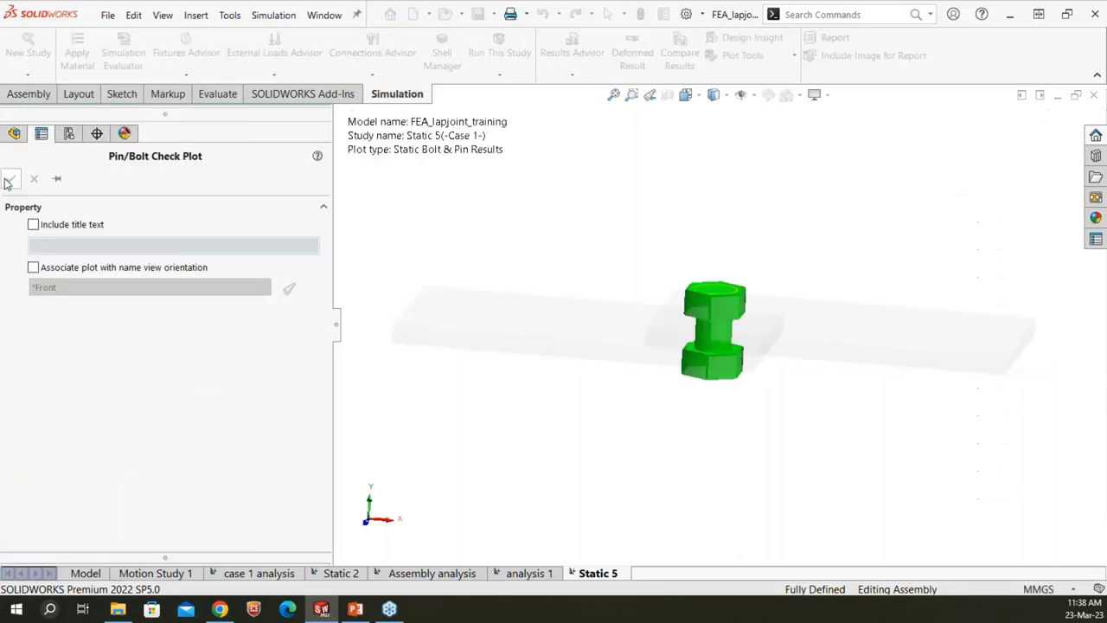
click(7, 182)
drag(104, 17, 409, 214)
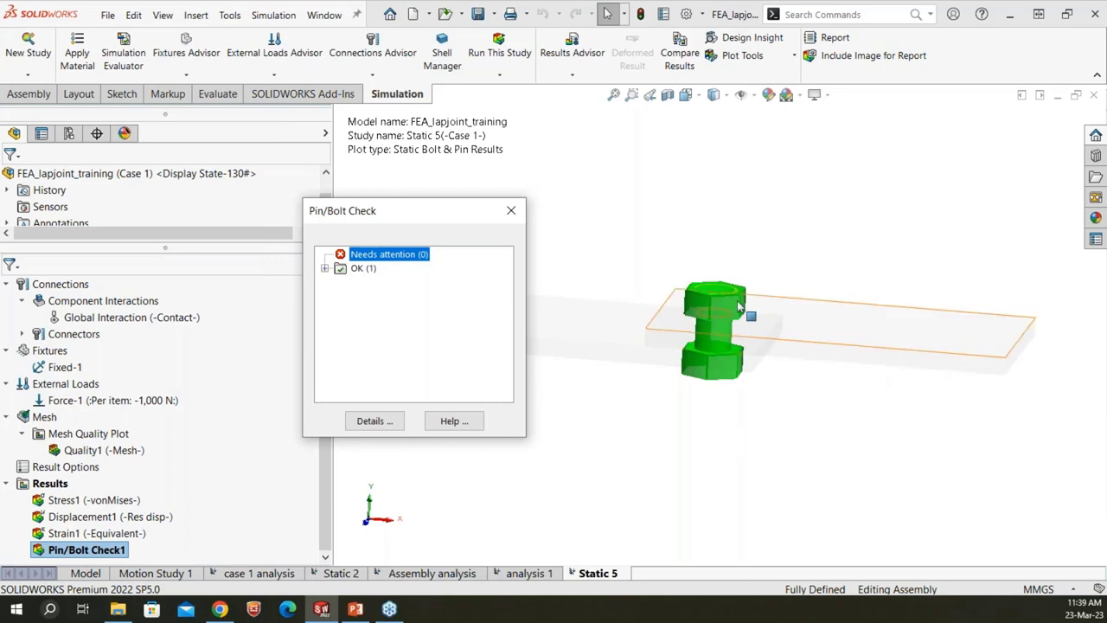
- Check the calculated and desired factor of safety of the Counterbore with Nut-1 bolt connector
click(327, 268)
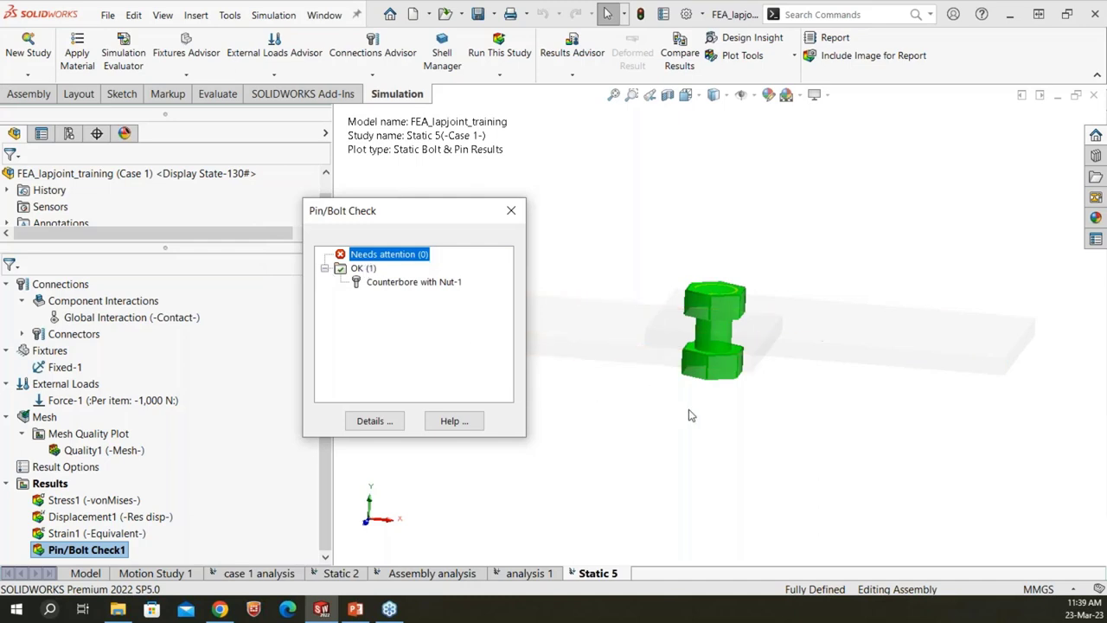
click(362, 269)
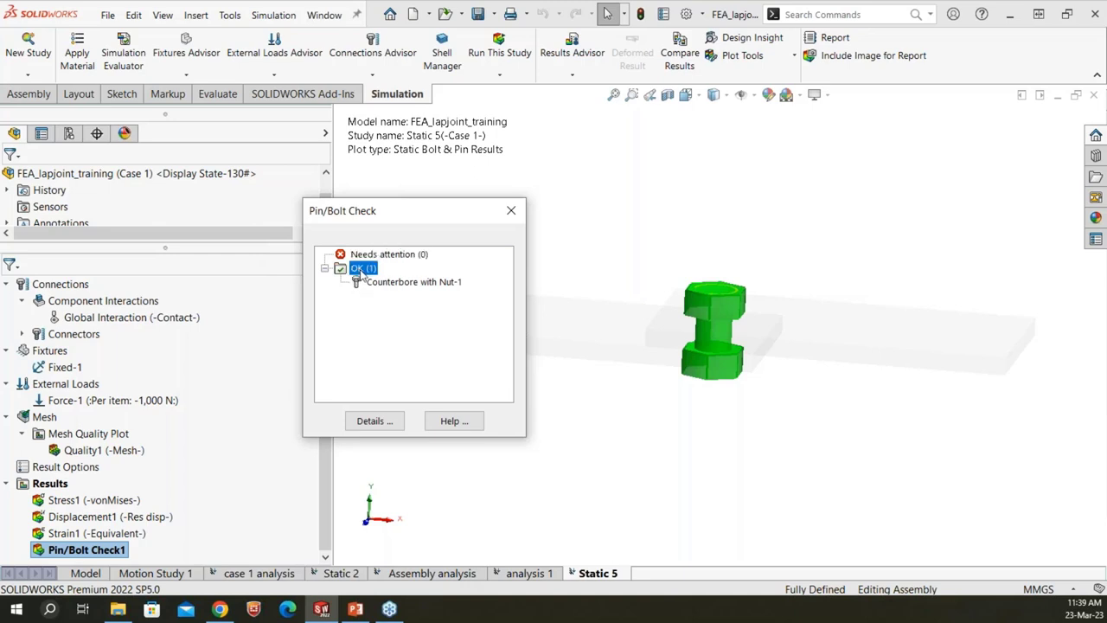
click(386, 284)
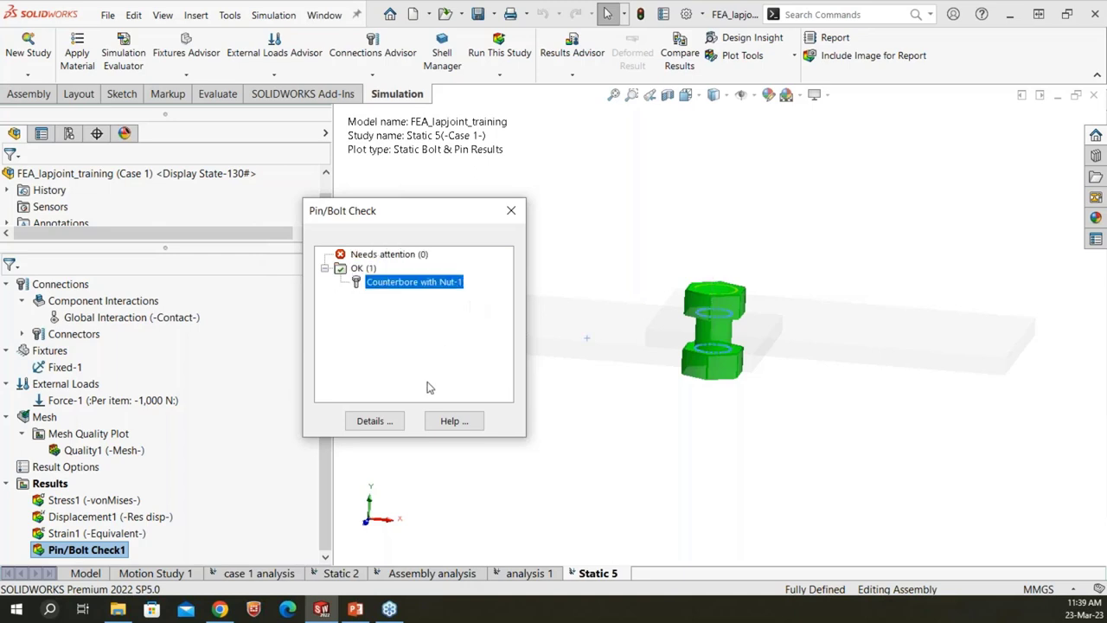
click(394, 262)
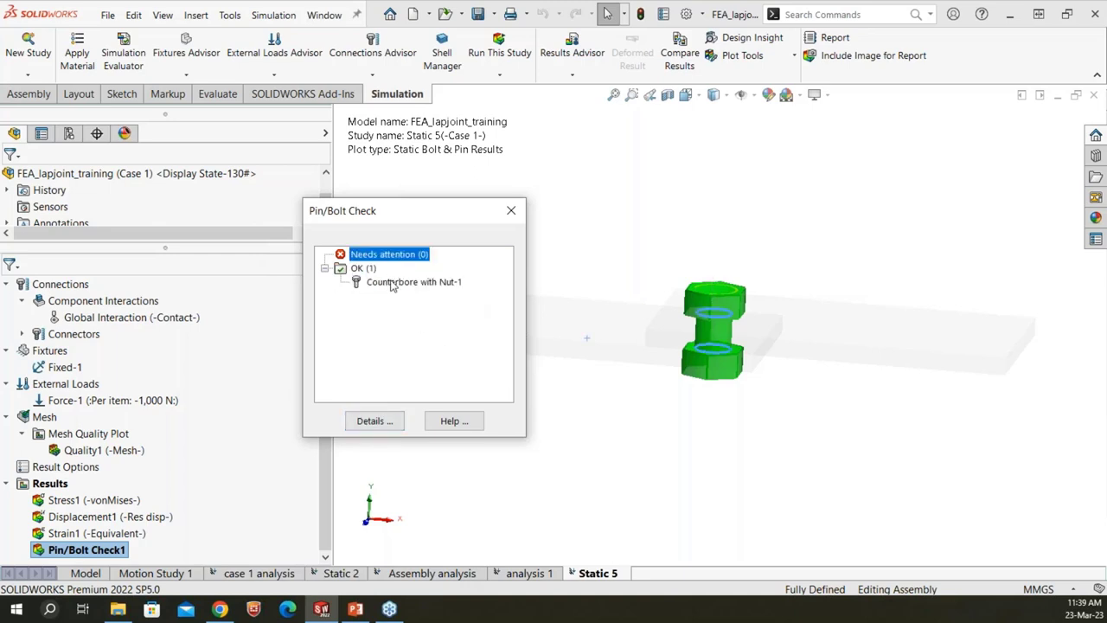
click(390, 285)
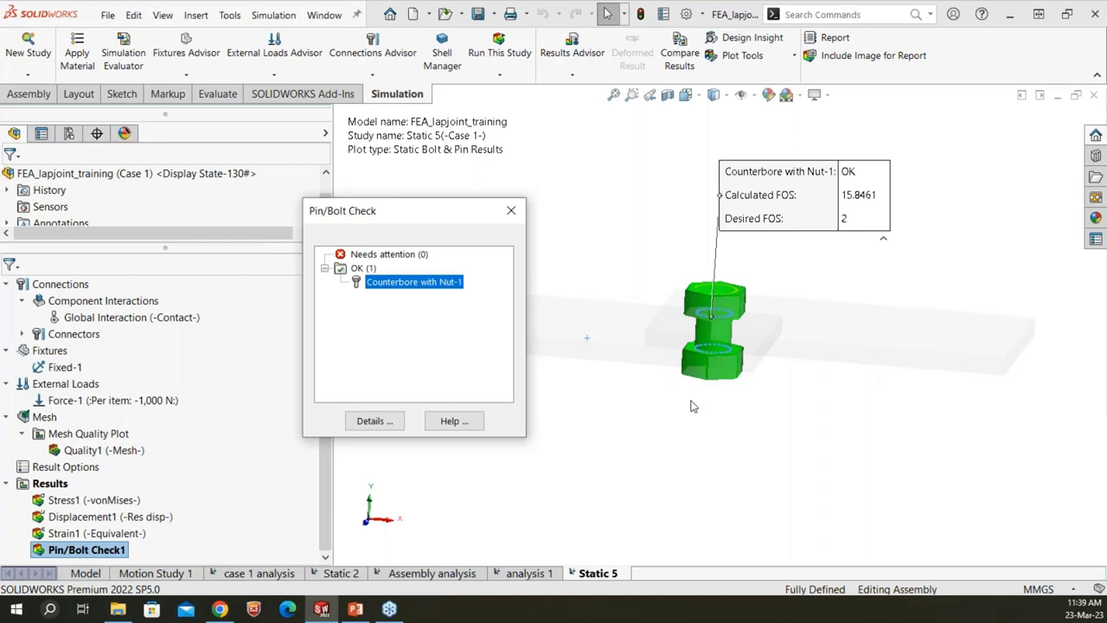
- Review the bolt's shear force, axial force and bending moment details, and close the bolt check windows
click(388, 423)
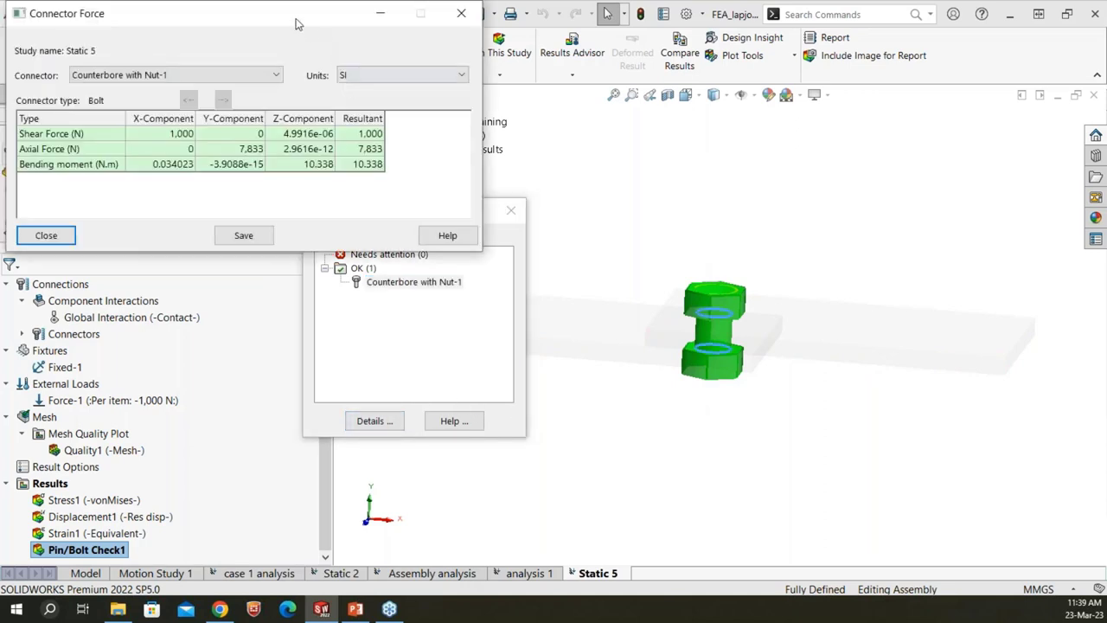
drag(295, 24, 579, 164)
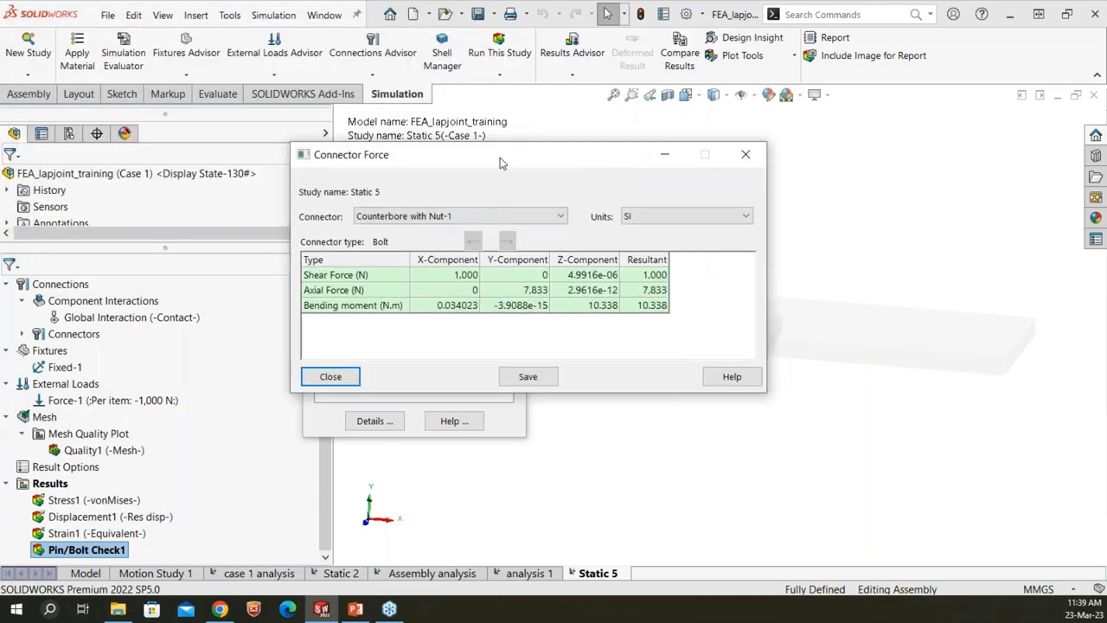
drag(500, 162, 333, 87)
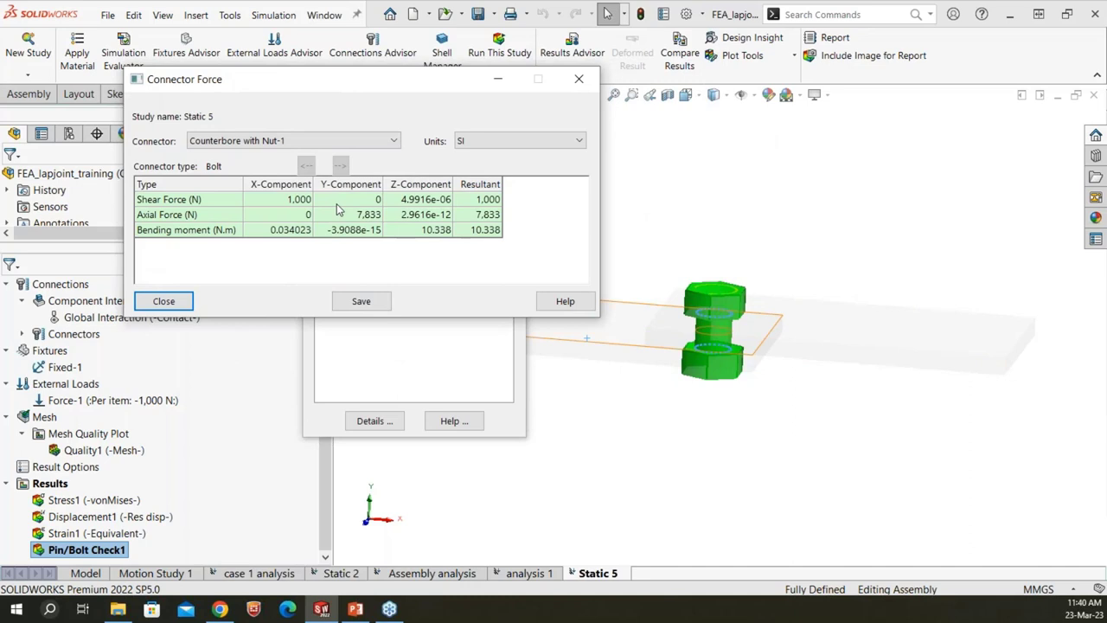
click(572, 79)
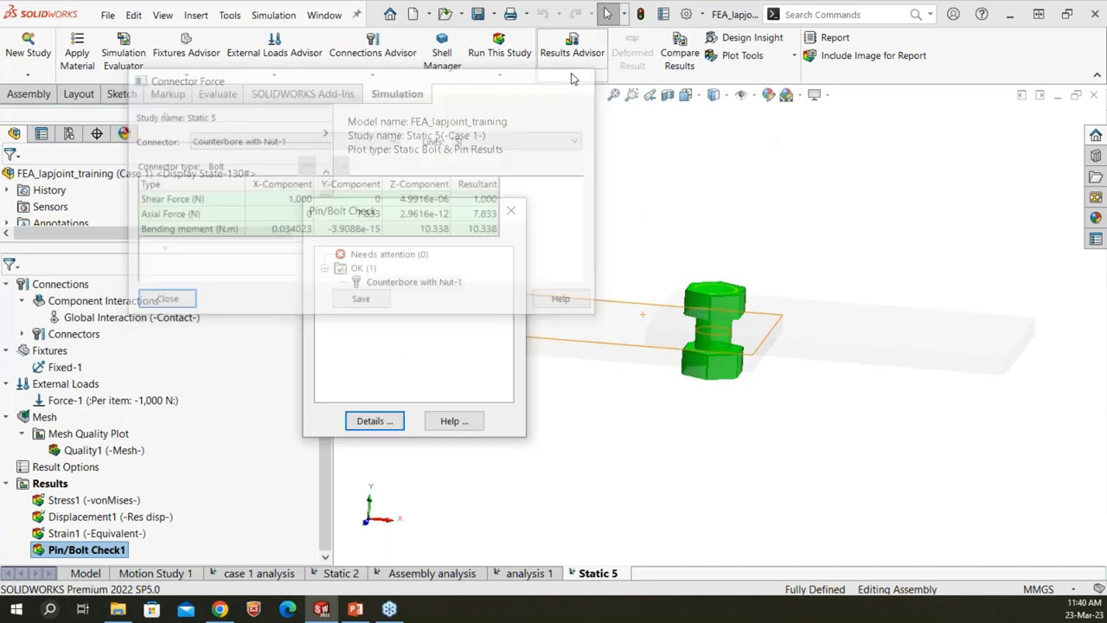
click(510, 210)
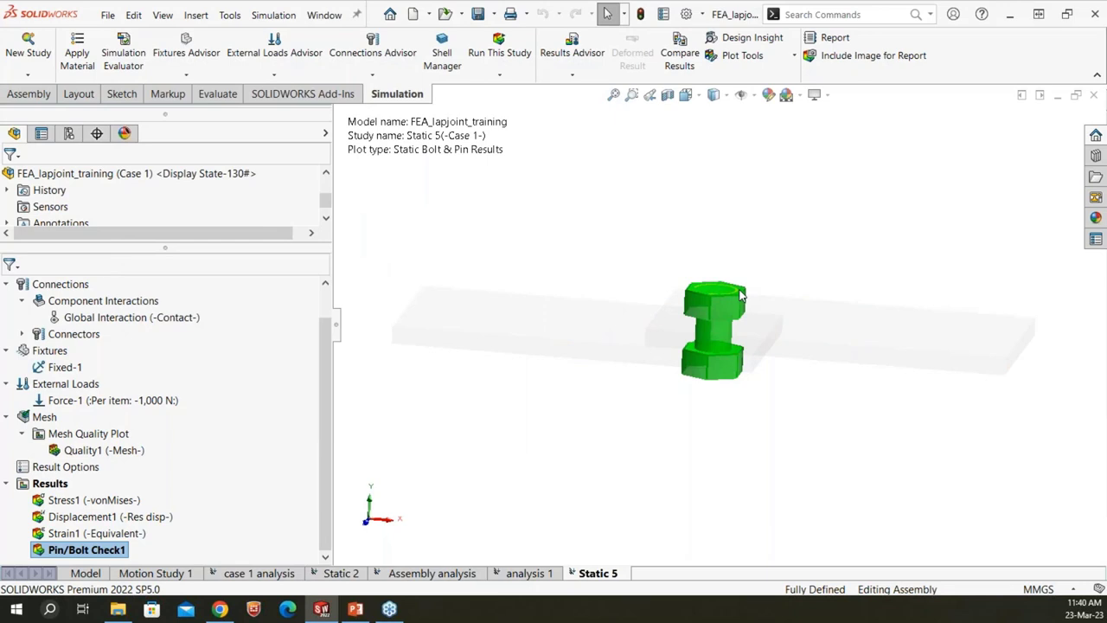
- Return to the model and activate the Default configuration that includes the physical M20 bolt and nut
click(91, 575)
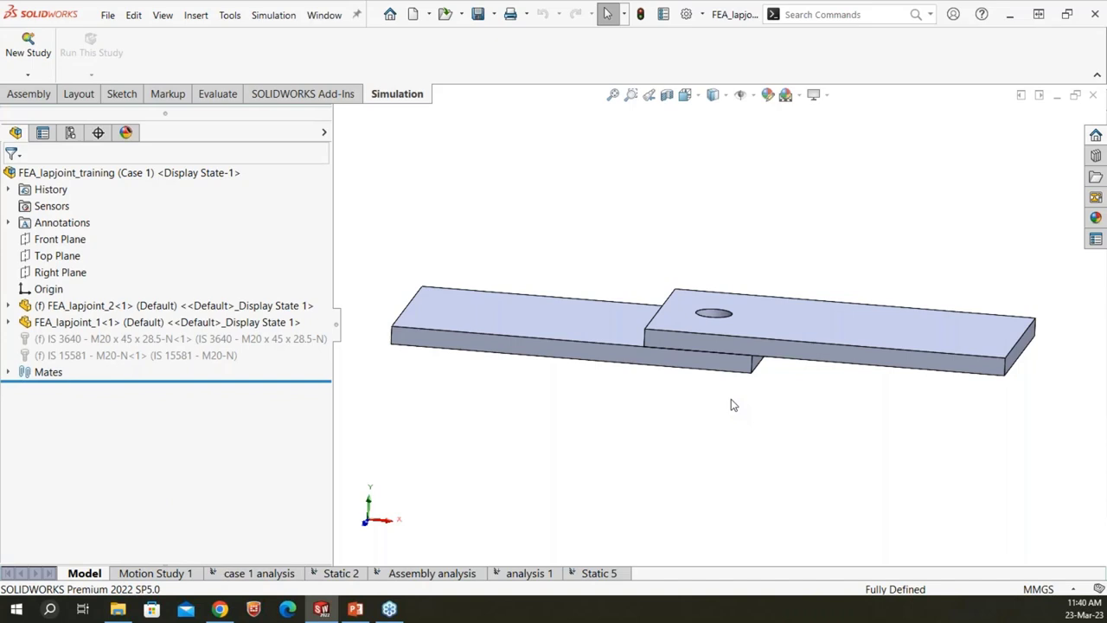
click(70, 132)
double_click(121, 217)
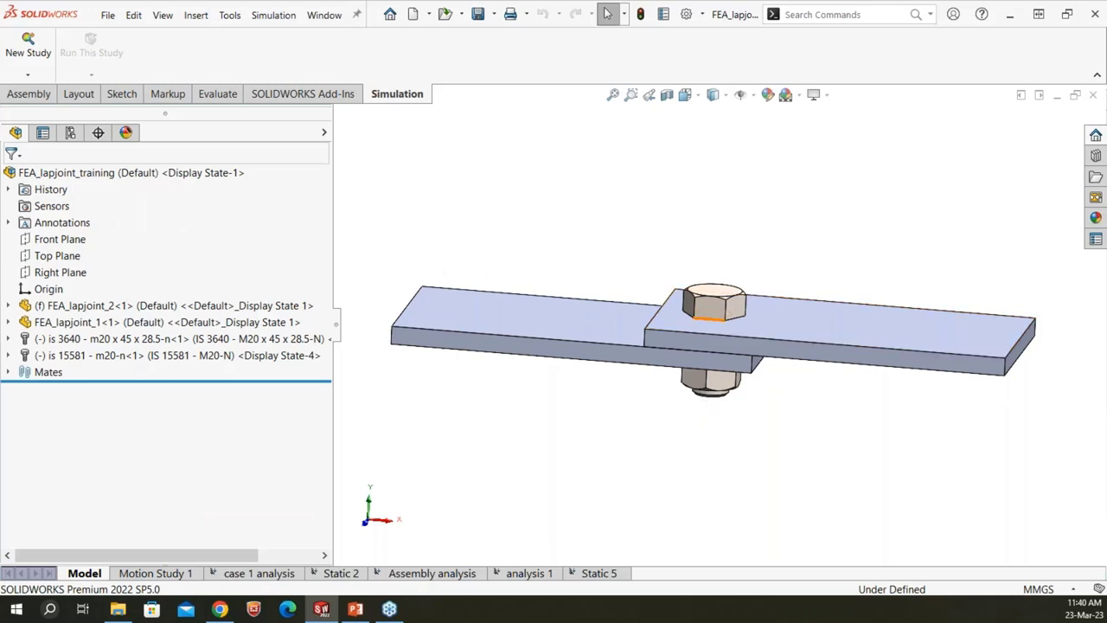
click(136, 342)
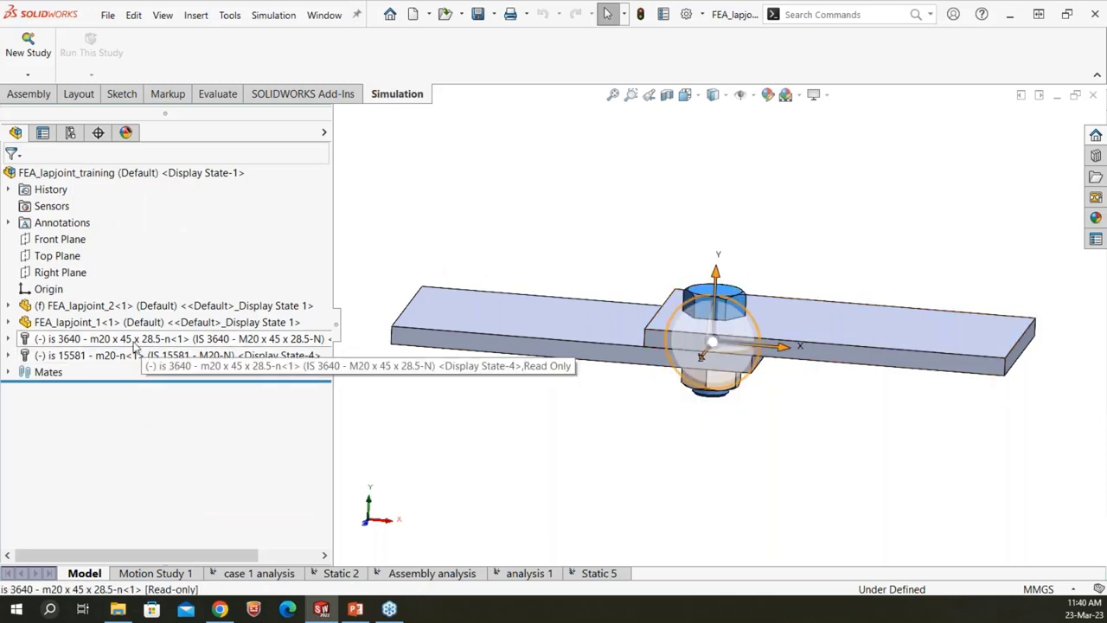
click(490, 490)
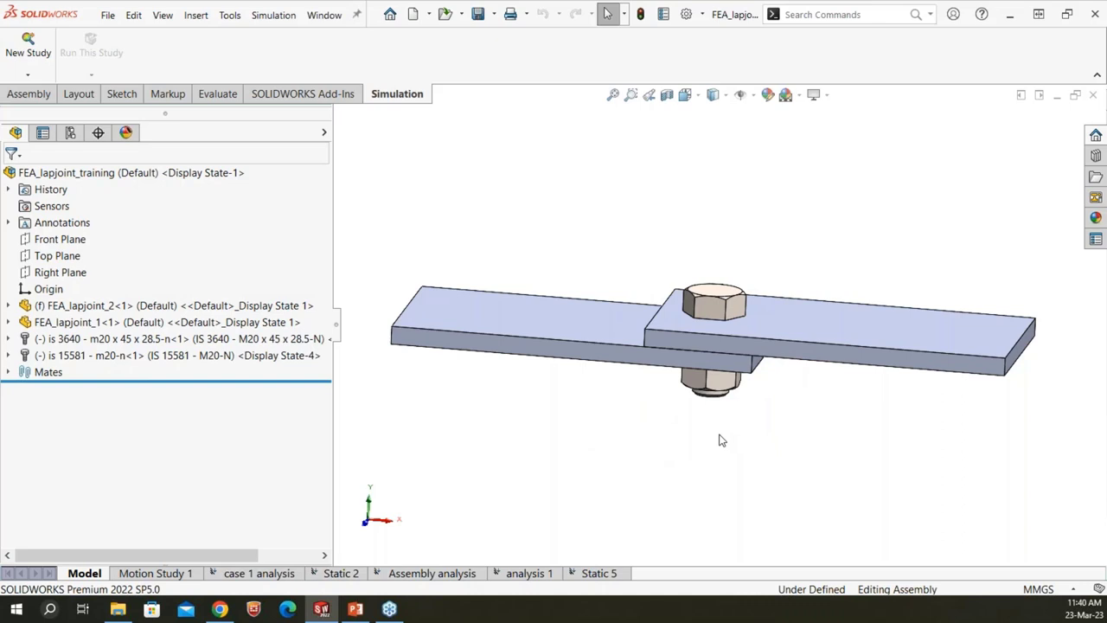
- Create a static study named analysis test with Toolbox fasteners converted to bolt connectors, and acknowledge the conversion message
click(28, 52)
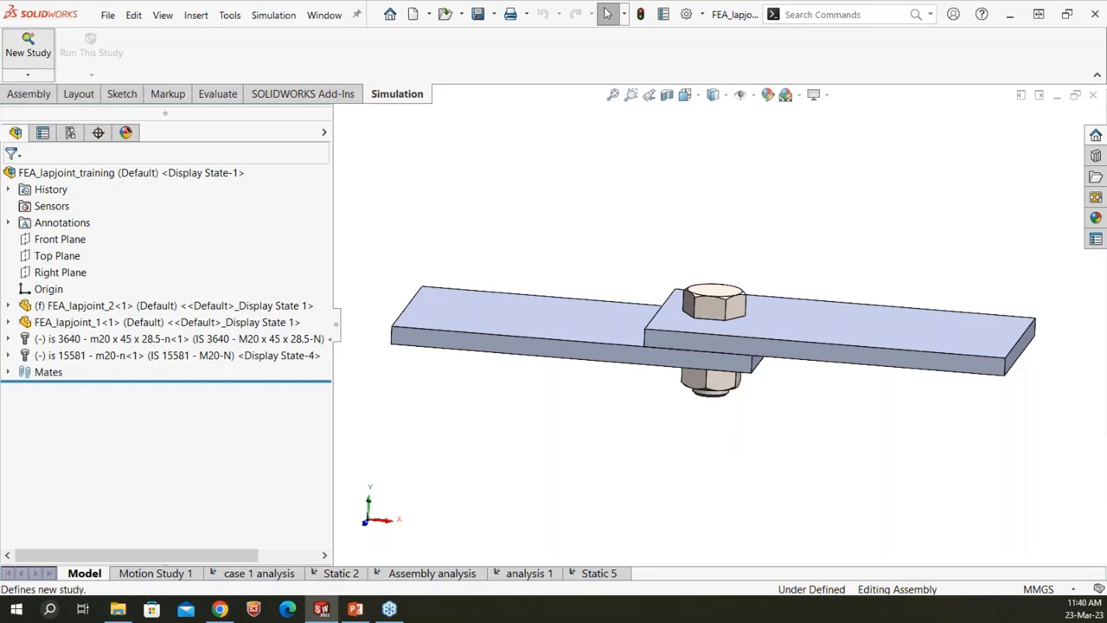
text(ana)
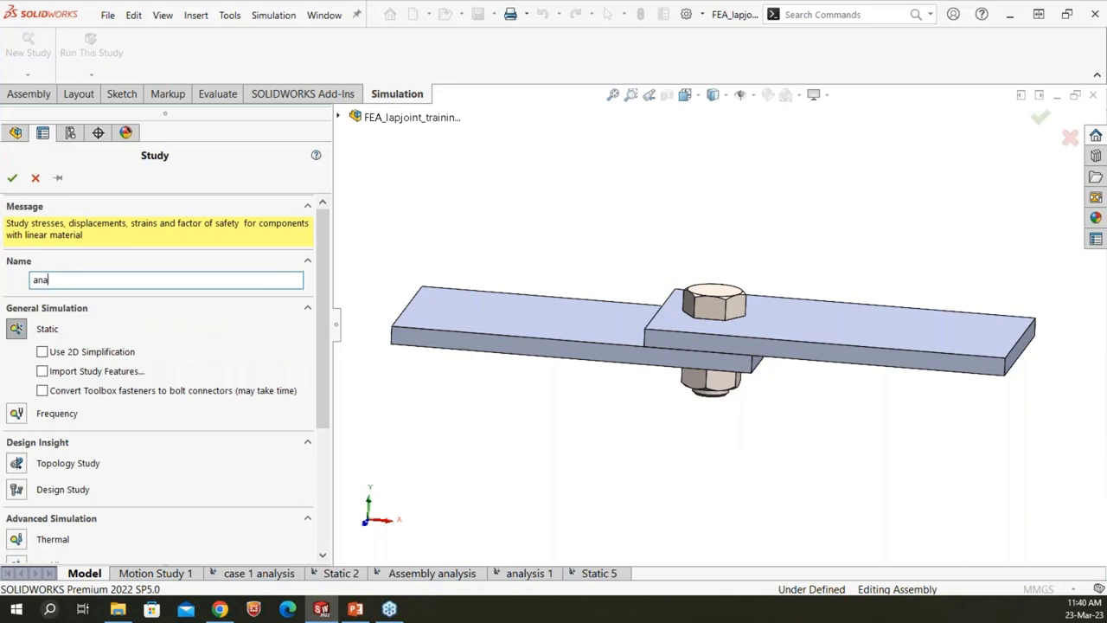
text(lysis test)
click(44, 393)
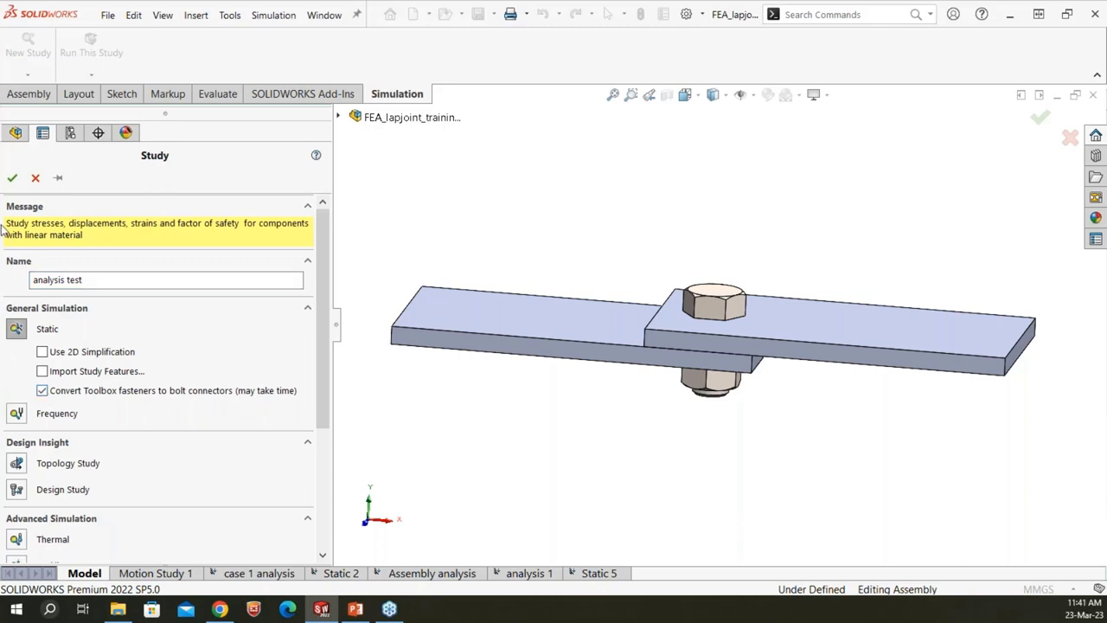
click(12, 177)
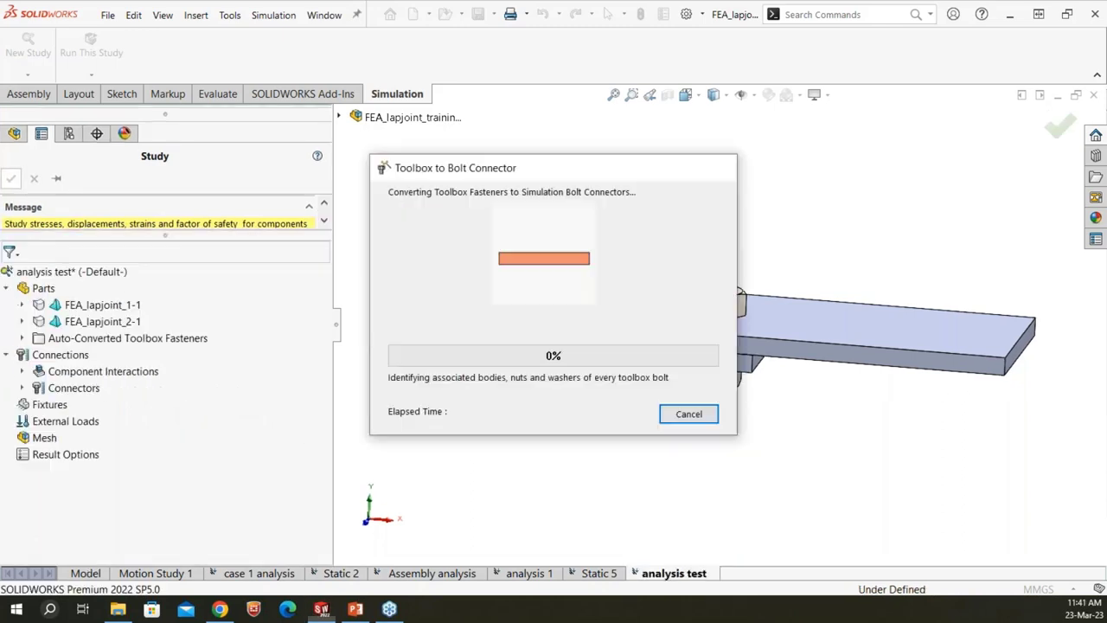
drag(483, 225, 493, 365)
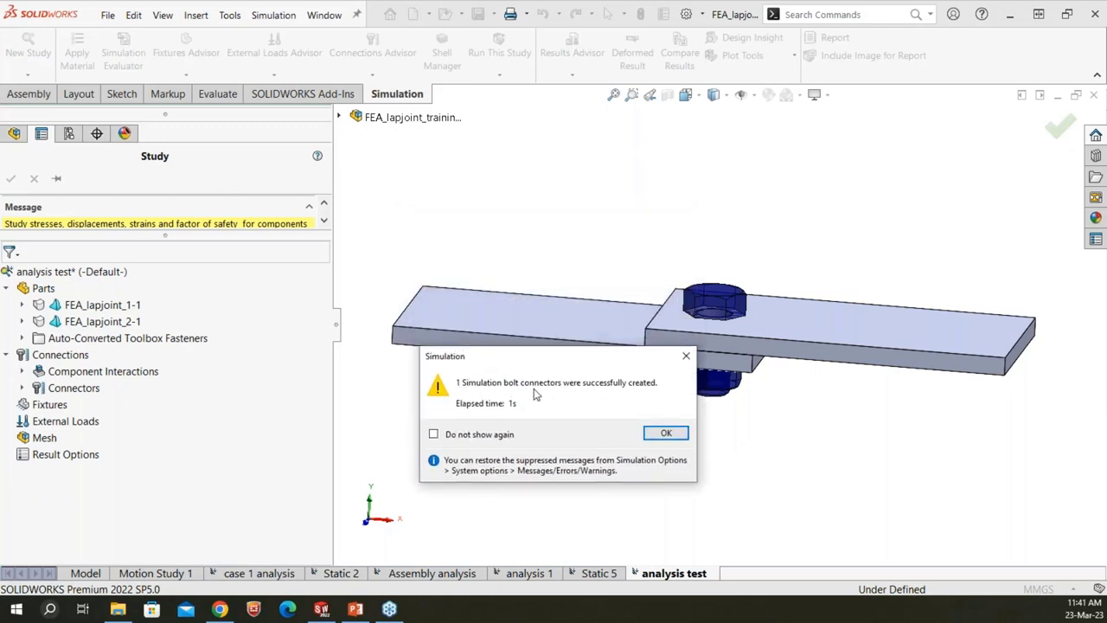
click(666, 435)
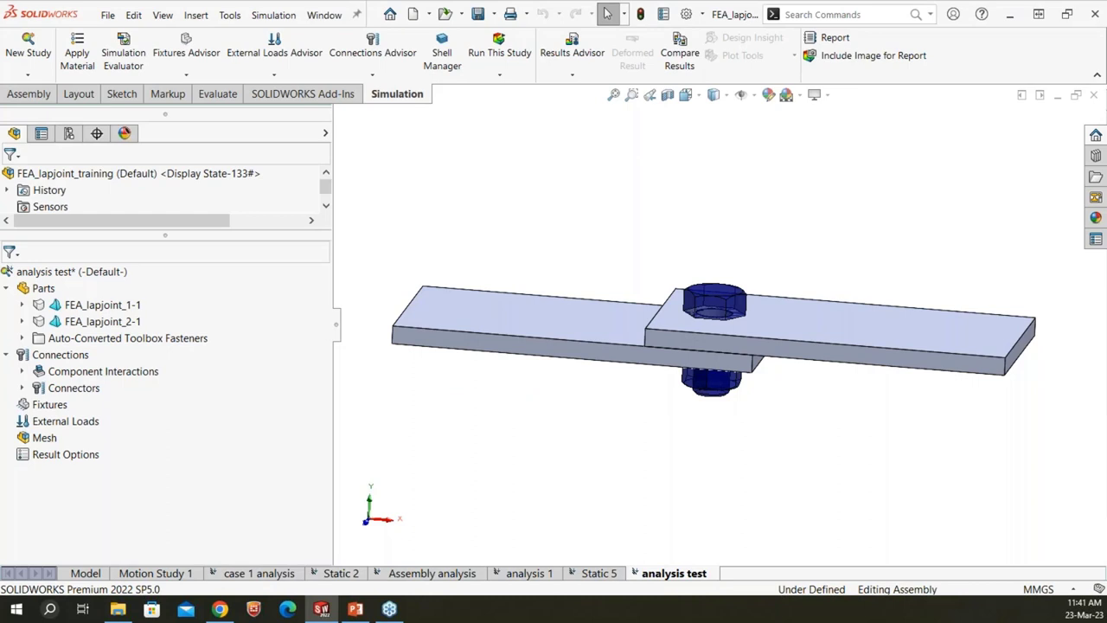
- Examine the auto-converted Toolbox fasteners and the bolt connector that represents them at the lap joint
click(128, 338)
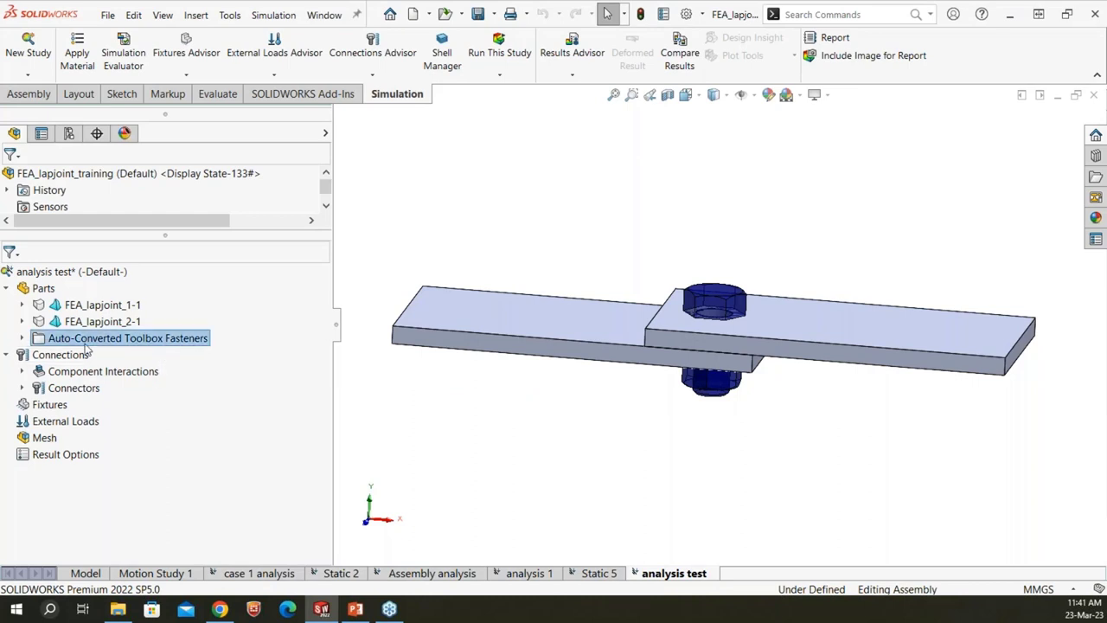
scroll(726, 345, up, 3)
middle_drag(683, 546, 707, 410)
scroll(706, 398, up, 3)
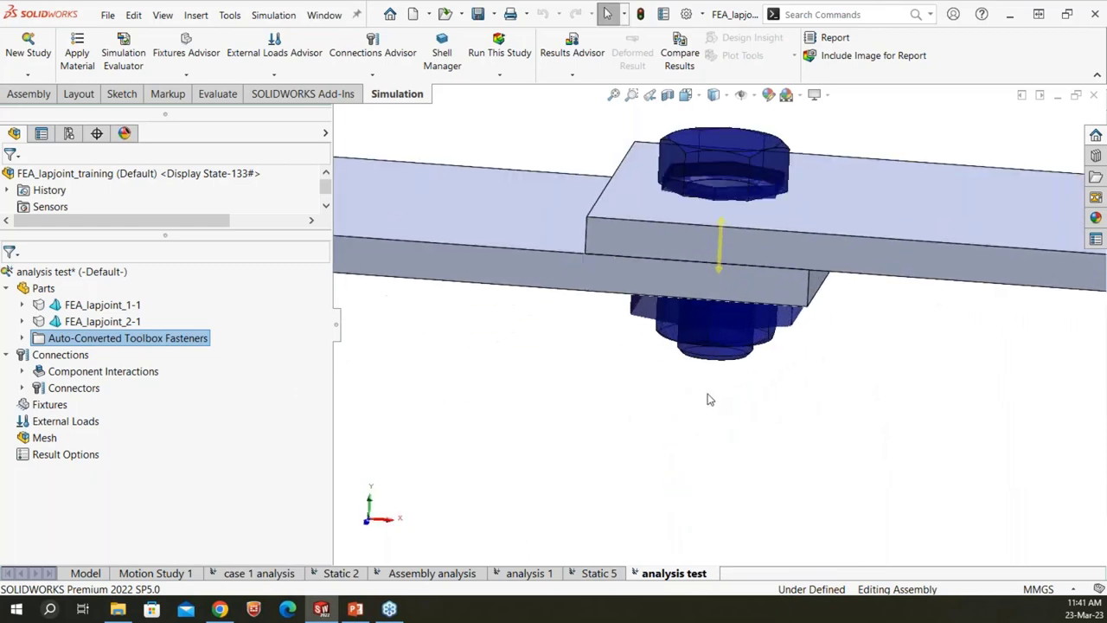
scroll(707, 398, down, 3)
- Review the global interaction and the definition of the converted IS 3640 M20 x 45 x 28.5-N bolt connector, and close it
click(21, 372)
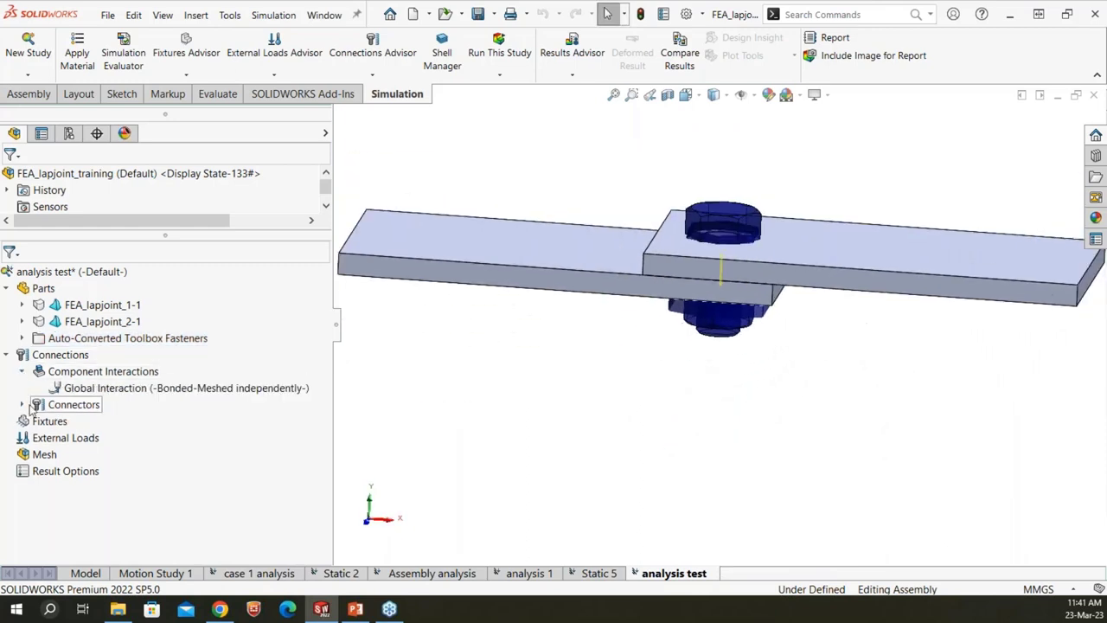
click(22, 405)
click(38, 421)
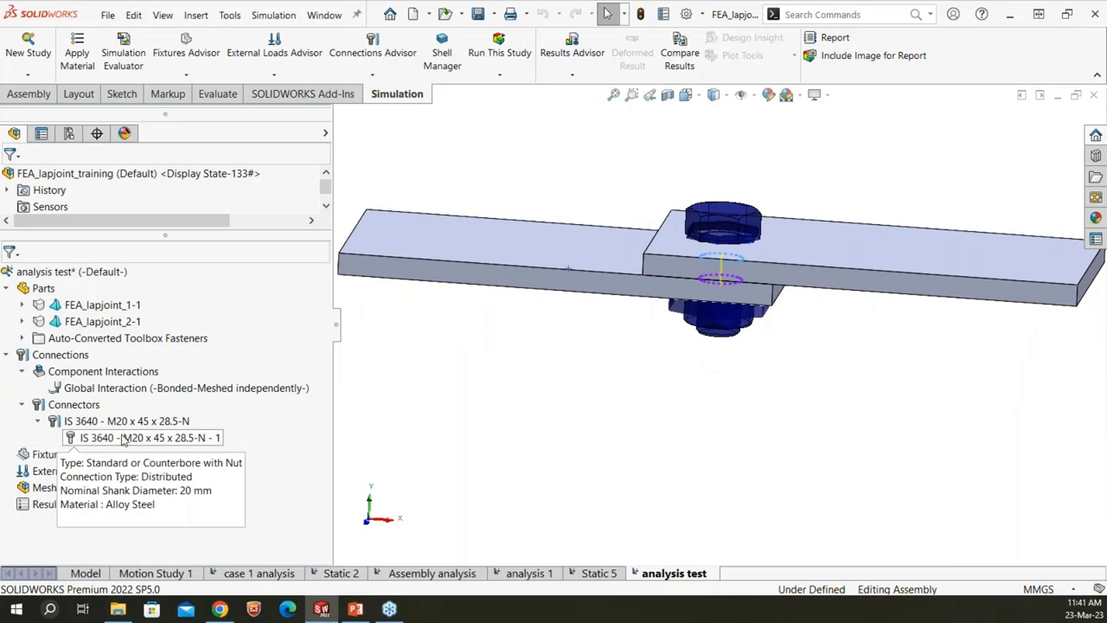
double_click(124, 438)
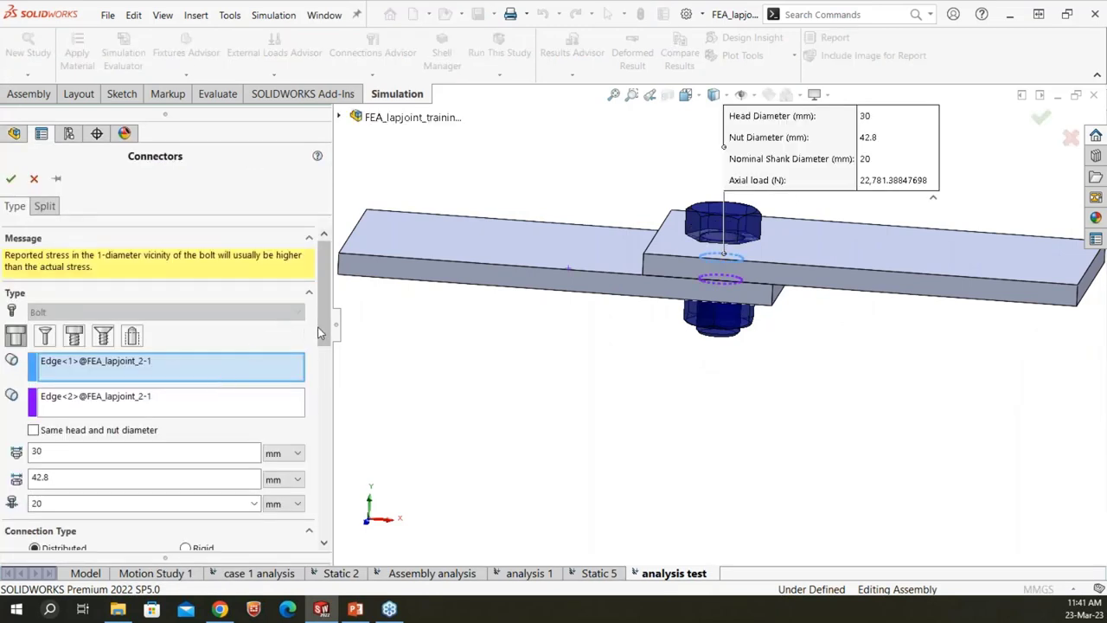
mouse_move(327, 337)
mouse_down()
mouse_move(325, 363)
mouse_move(316, 344)
mouse_move(310, 542)
mouse_move(322, 329)
mouse_up()
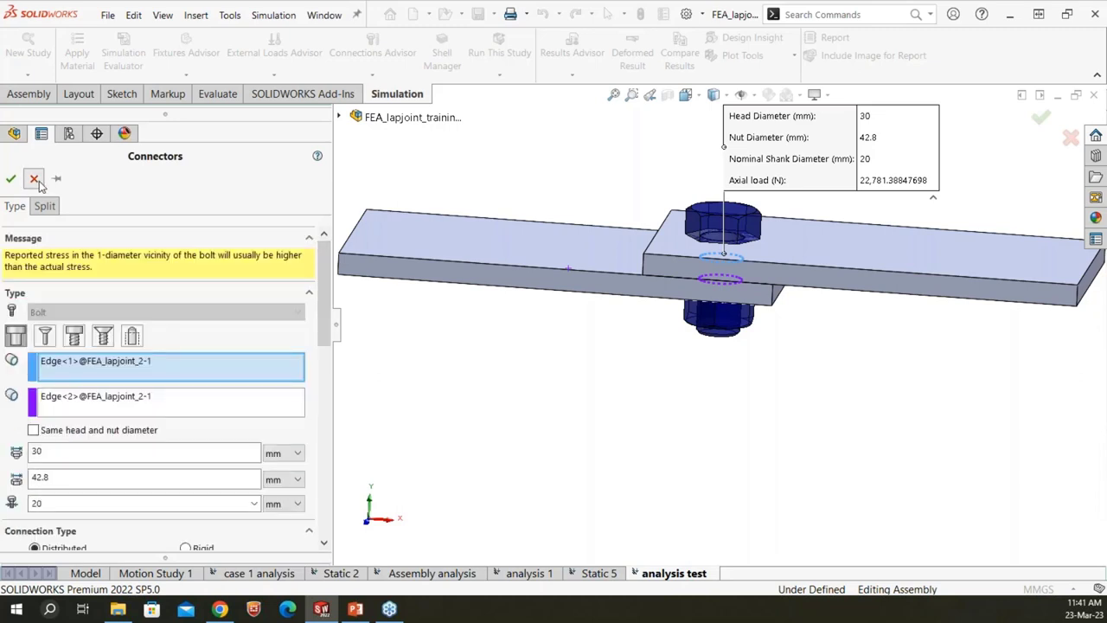
click(11, 179)
key(z)
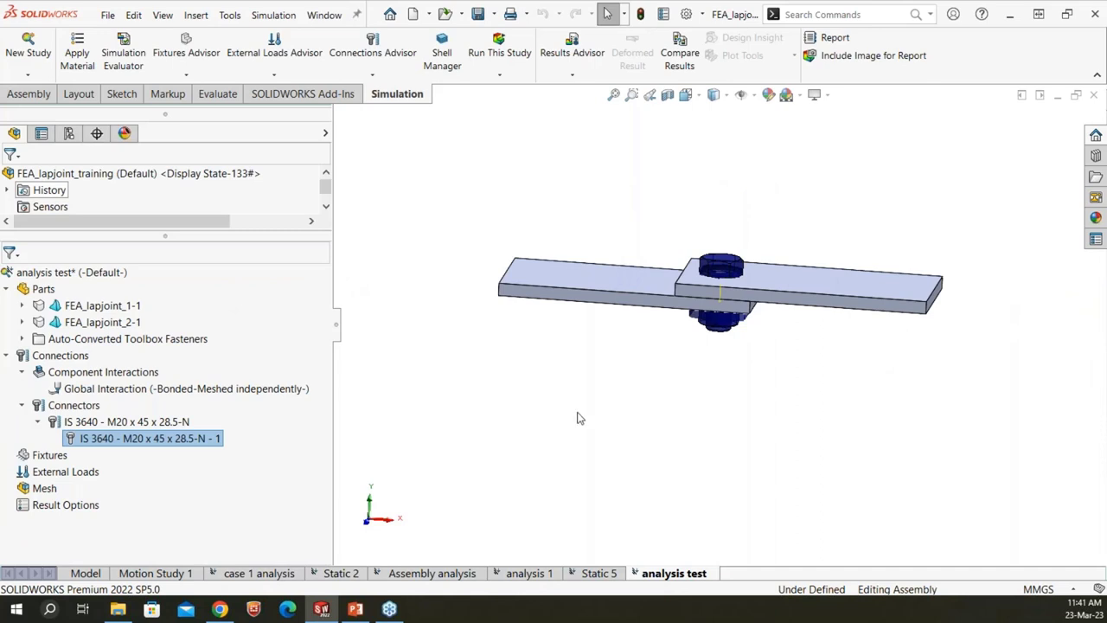
- Return to the lap joint model and switch to the PowerPoint slide on interactions and connectors
click(608, 283)
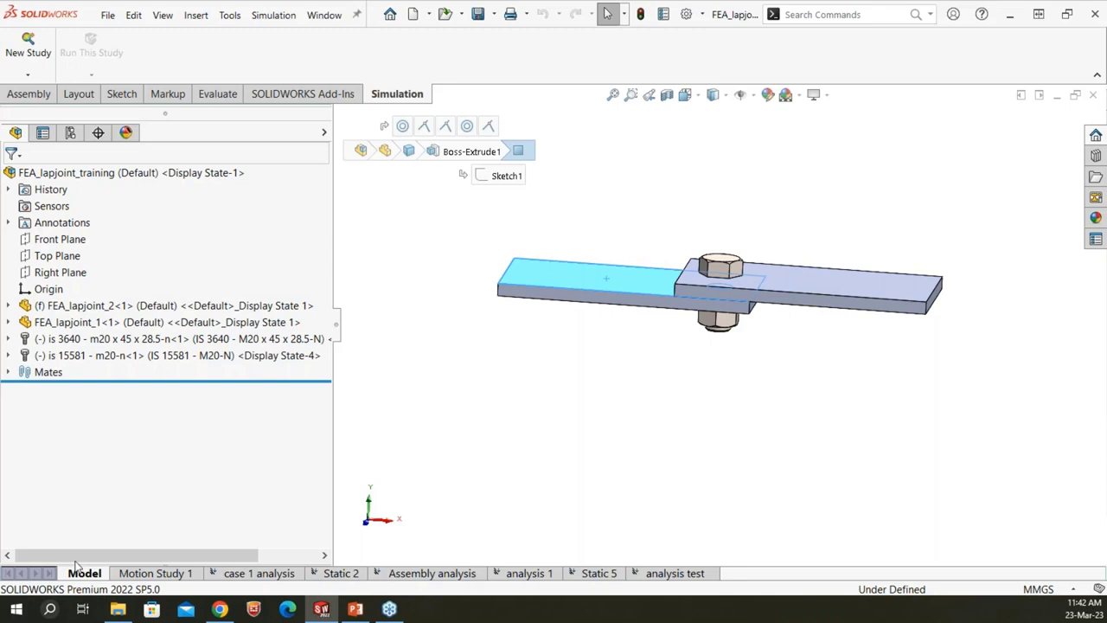
click(355, 609)
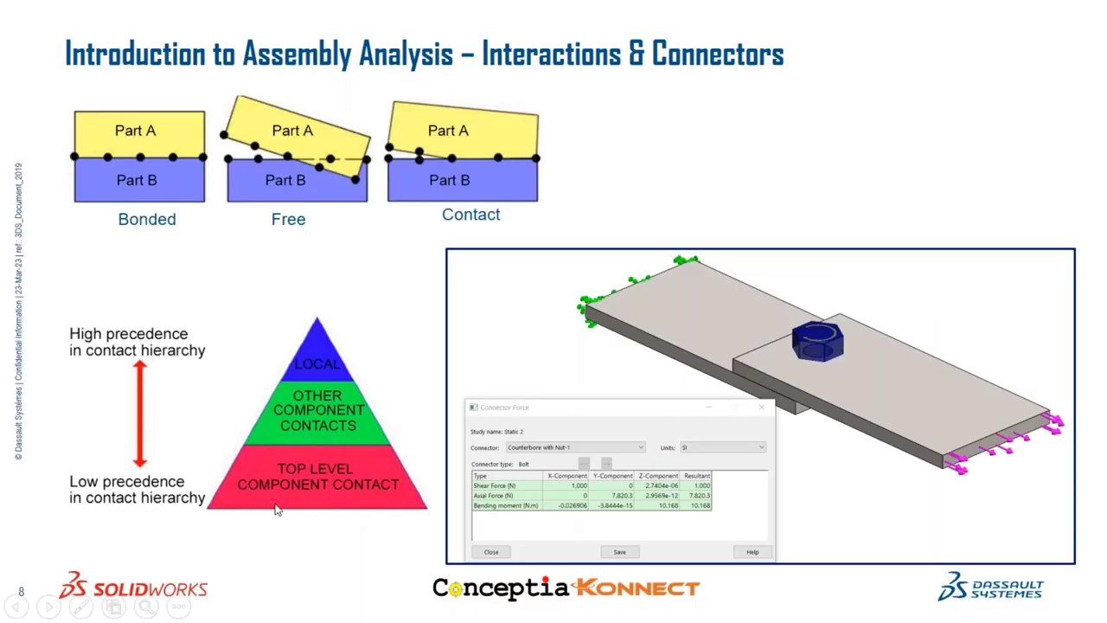
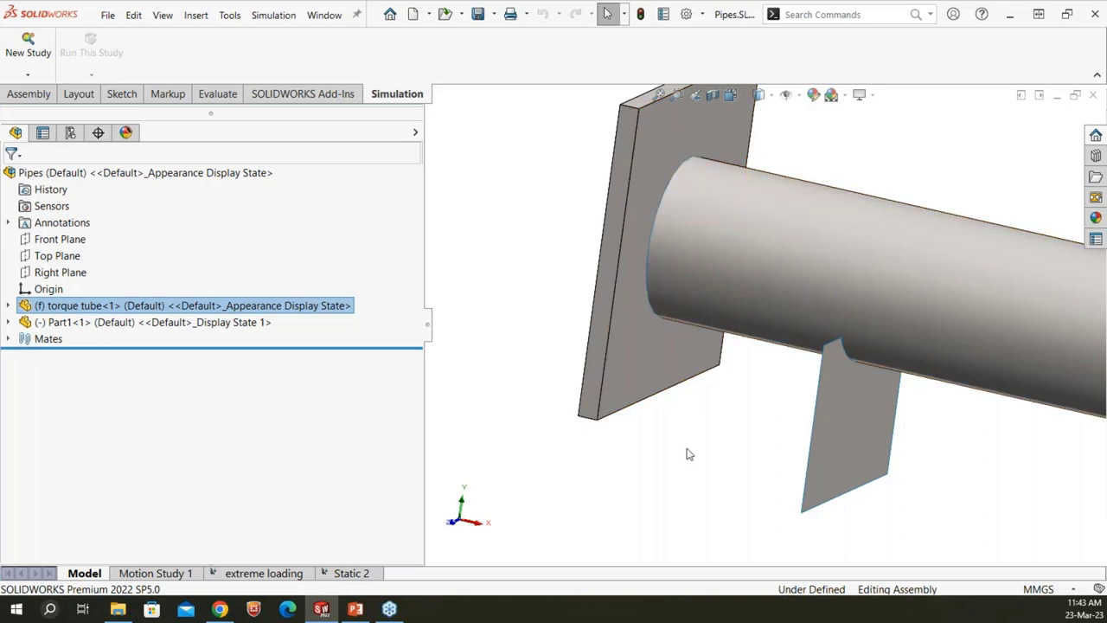
- Create a new static study for the Pipes assembly with the default study settings
scroll(794, 353, up, 3)
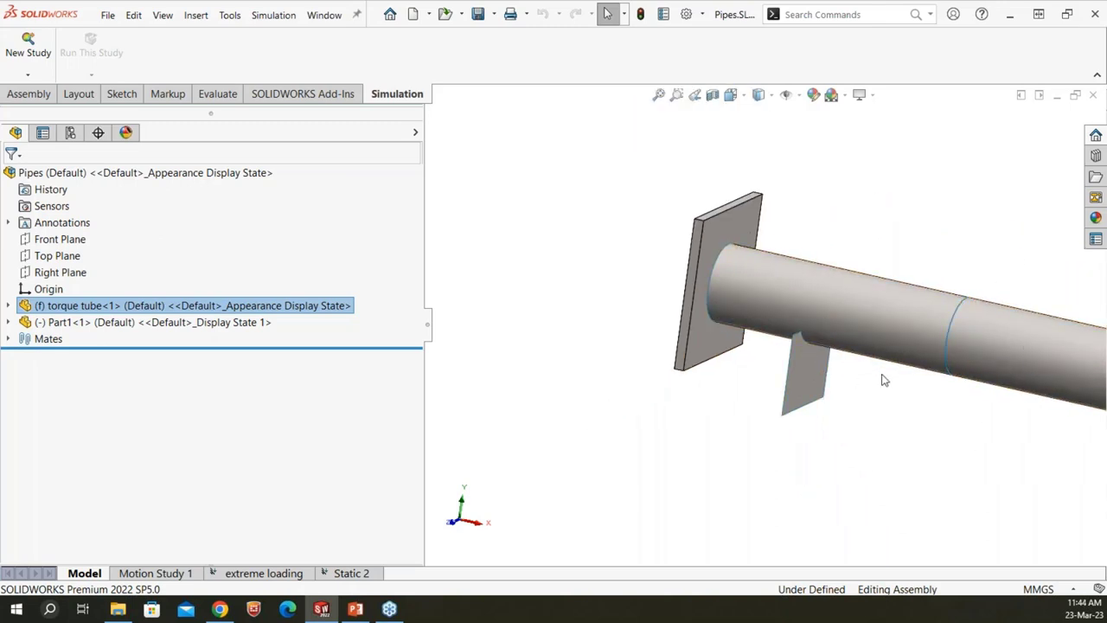
scroll(885, 389, up, 3)
middle_drag(882, 391, 852, 380)
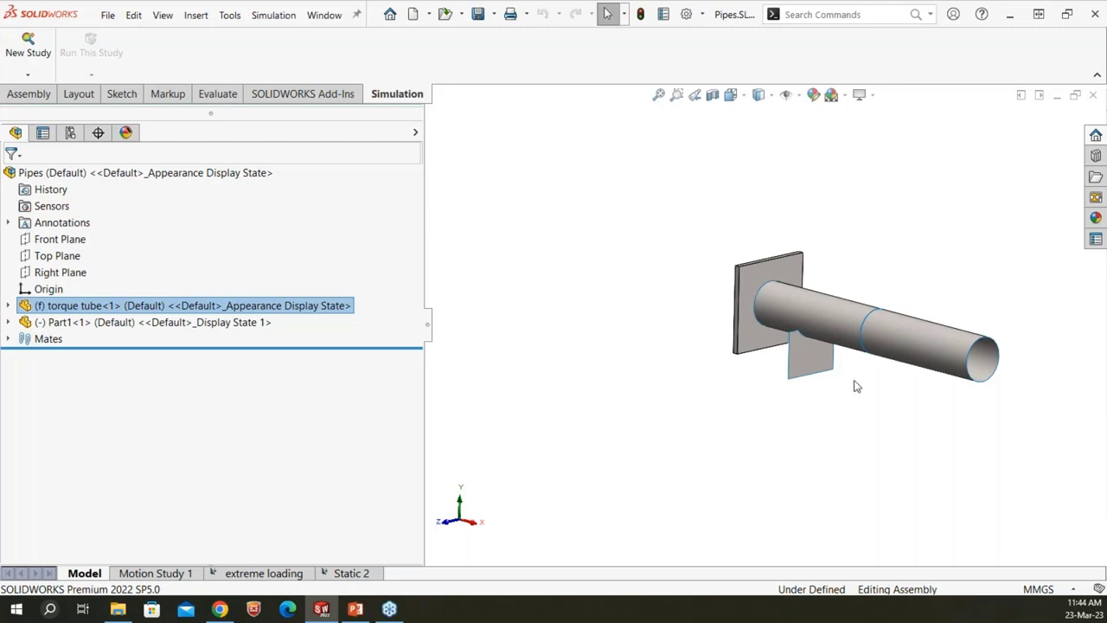
scroll(842, 272, down, 3)
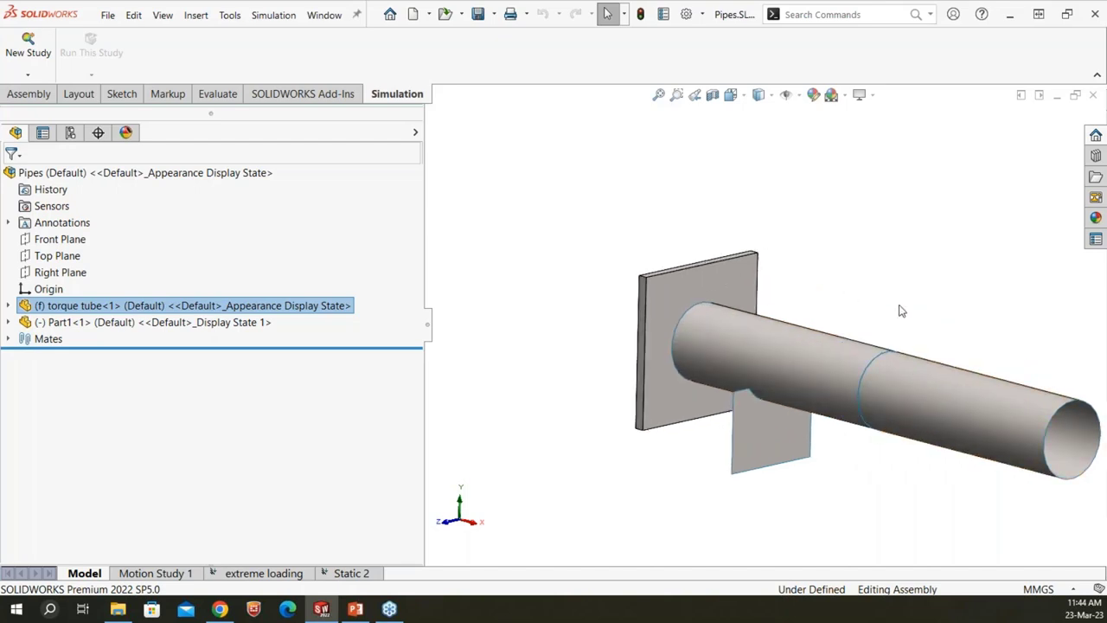
middle_drag(902, 311, 919, 291)
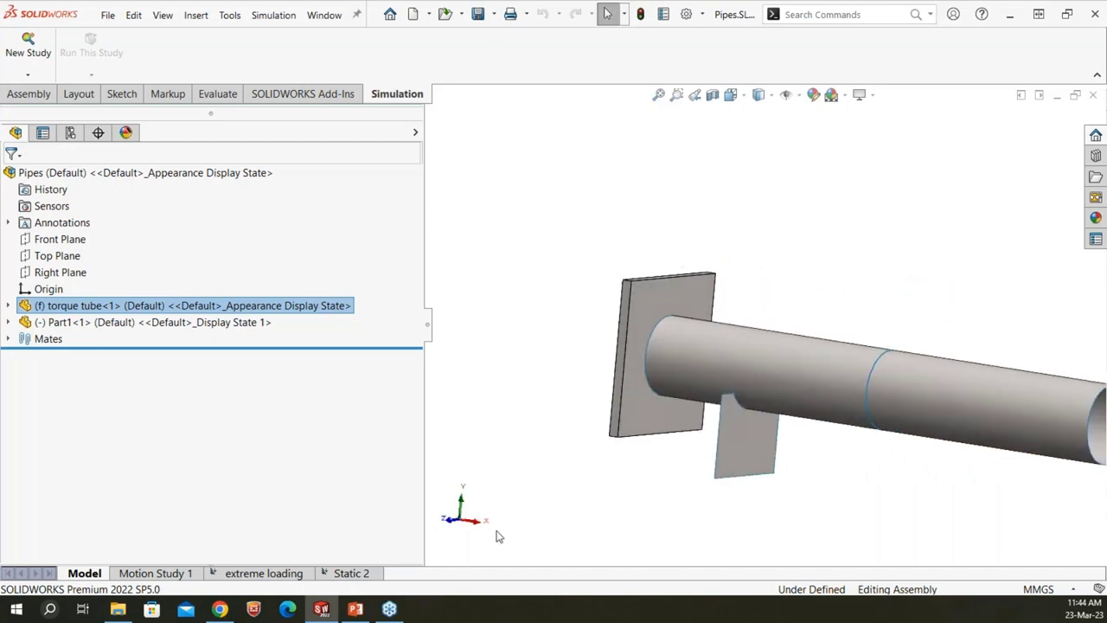
click(28, 44)
click(12, 178)
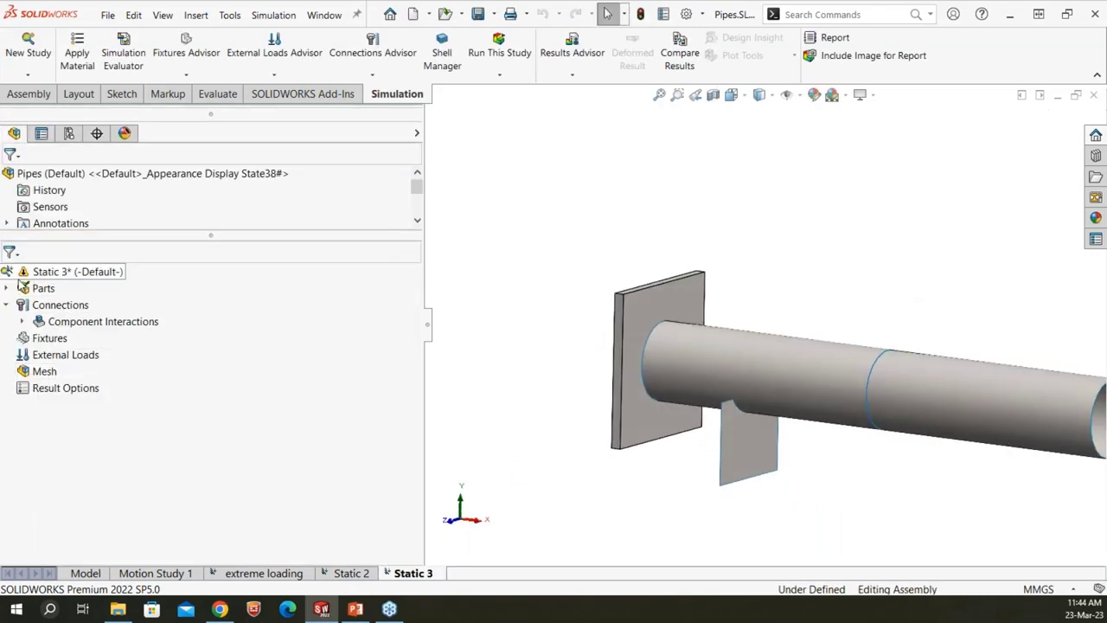
- Look at the existing Static 2 study's tree and return to the Static 3 study
click(351, 573)
click(42, 288)
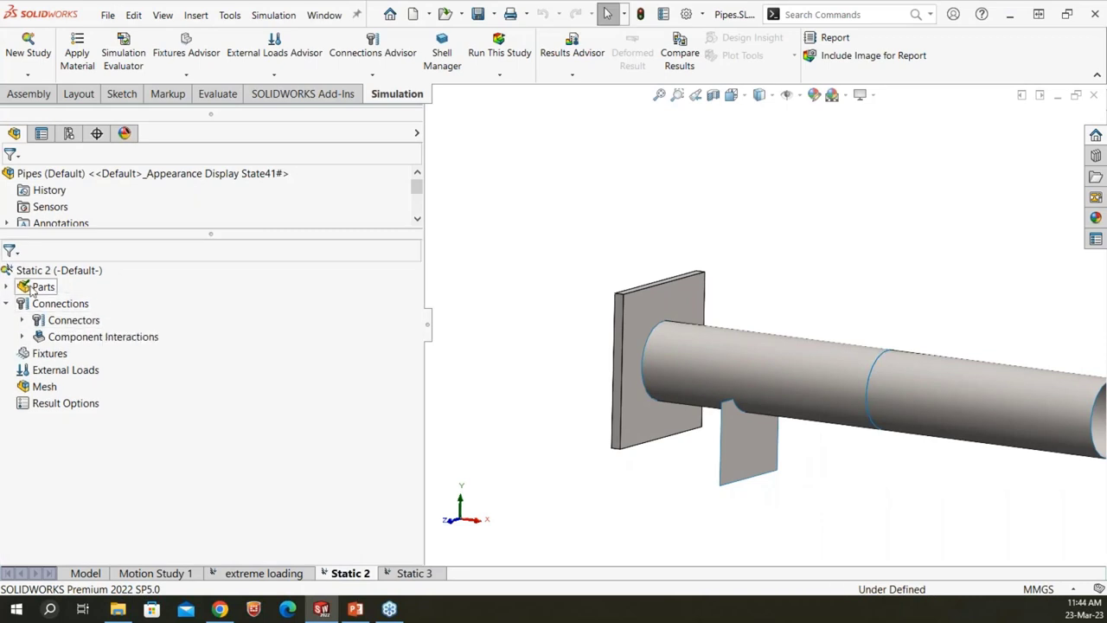
drag(34, 291, 421, 585)
click(413, 573)
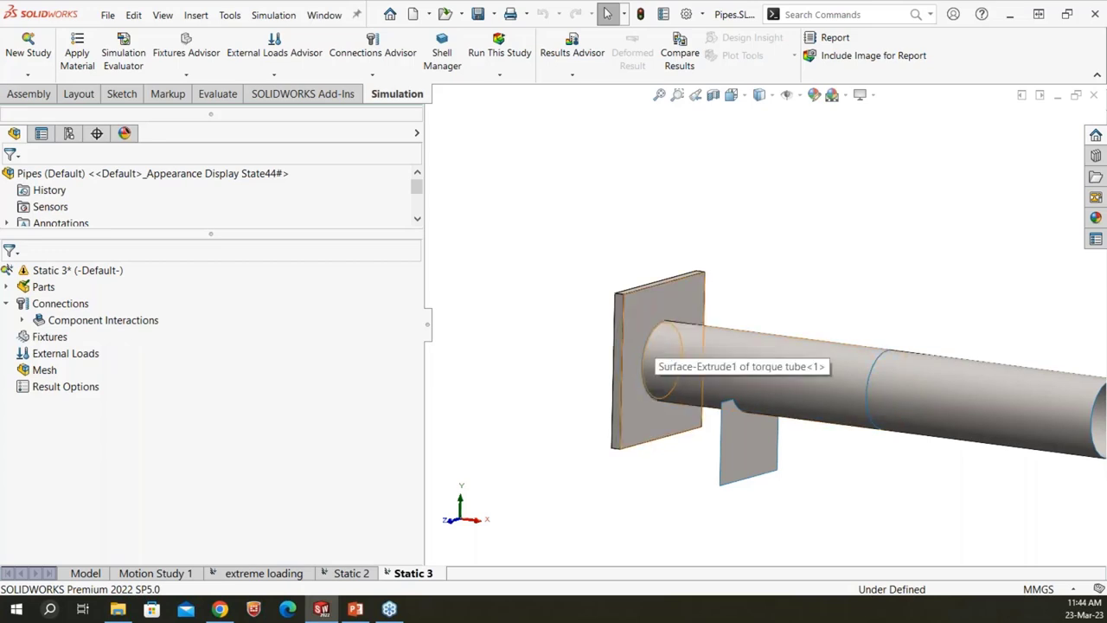
- Start an Edge Weld connector in Static 3 and set its weld type to Fillet, Single-Sided
right_click(54, 305)
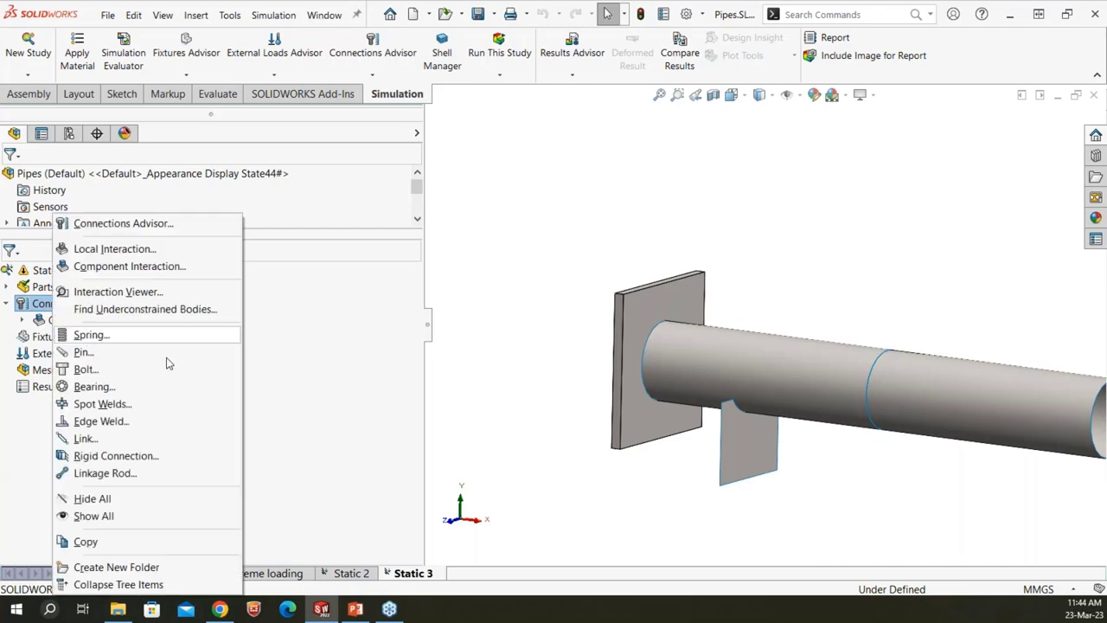
click(101, 422)
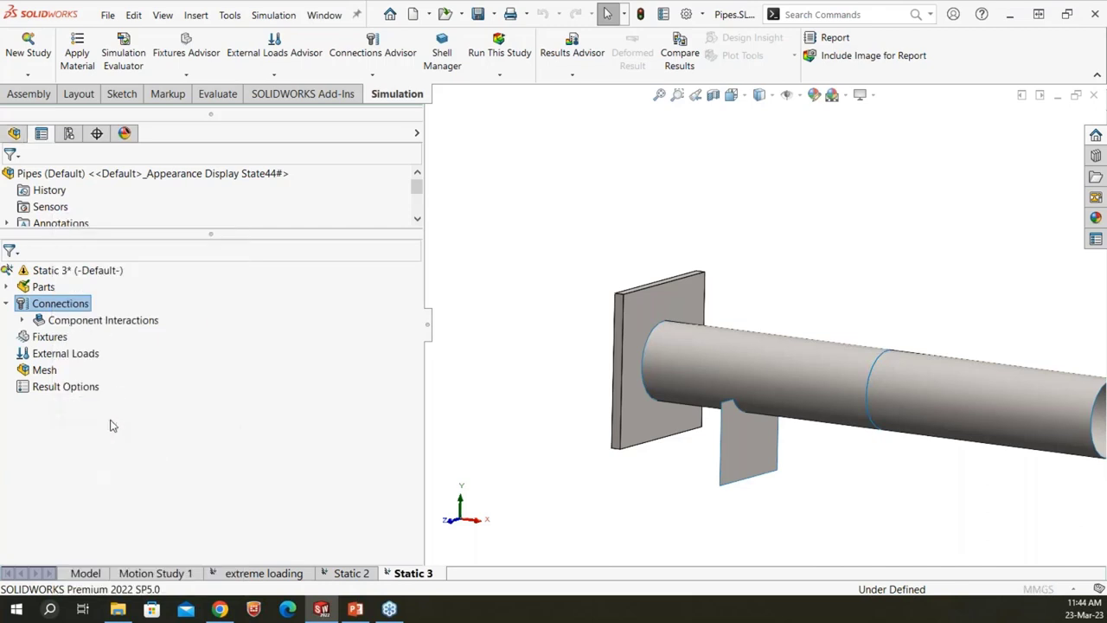
click(130, 311)
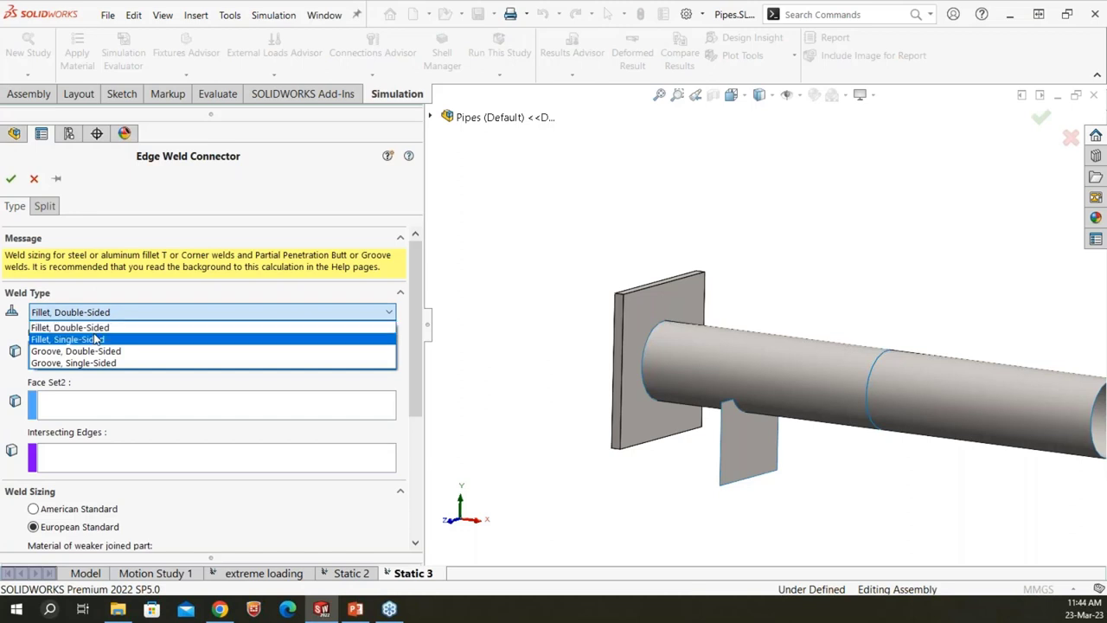
click(100, 325)
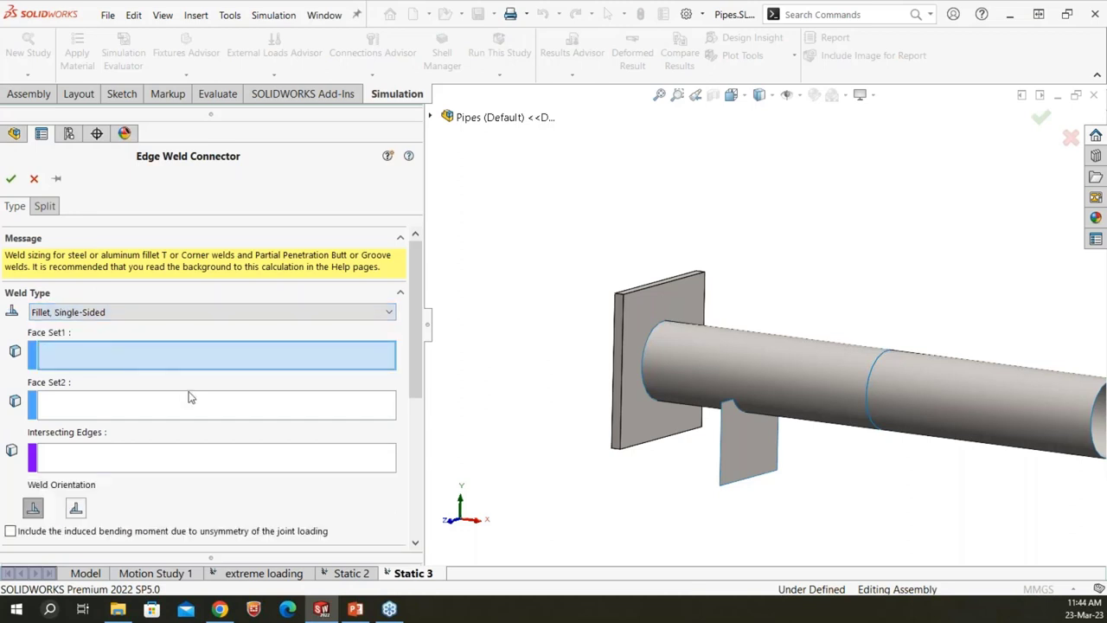
- Assign the tube's outer face to Face Set1, the end plate's front face to Face Set2, and their circular junction as the intersecting edge
click(689, 372)
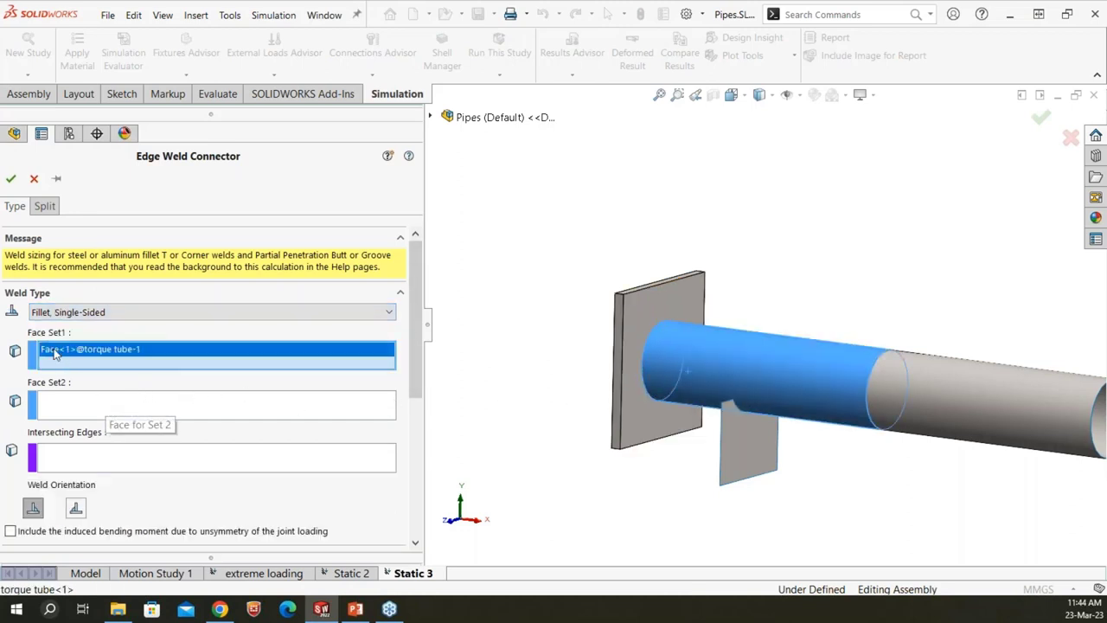
click(167, 408)
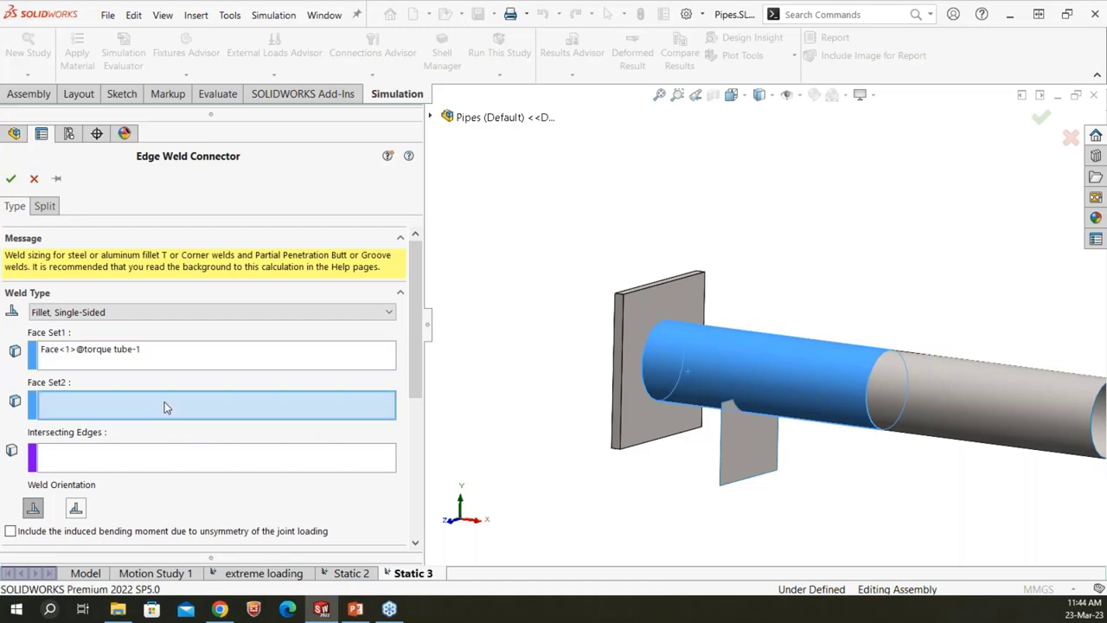
click(641, 305)
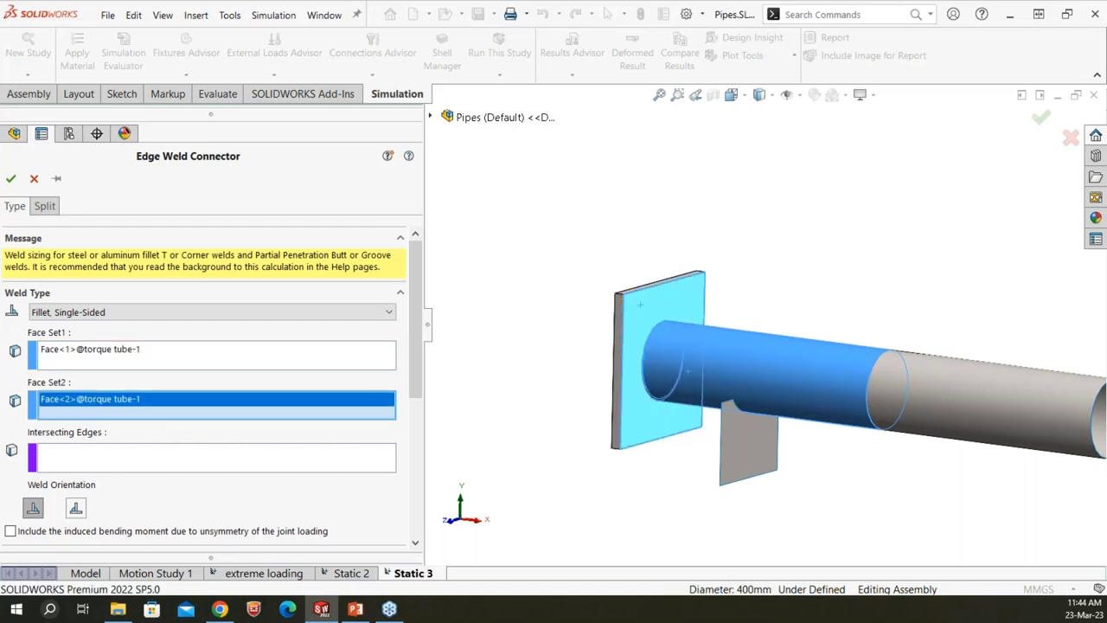
click(268, 464)
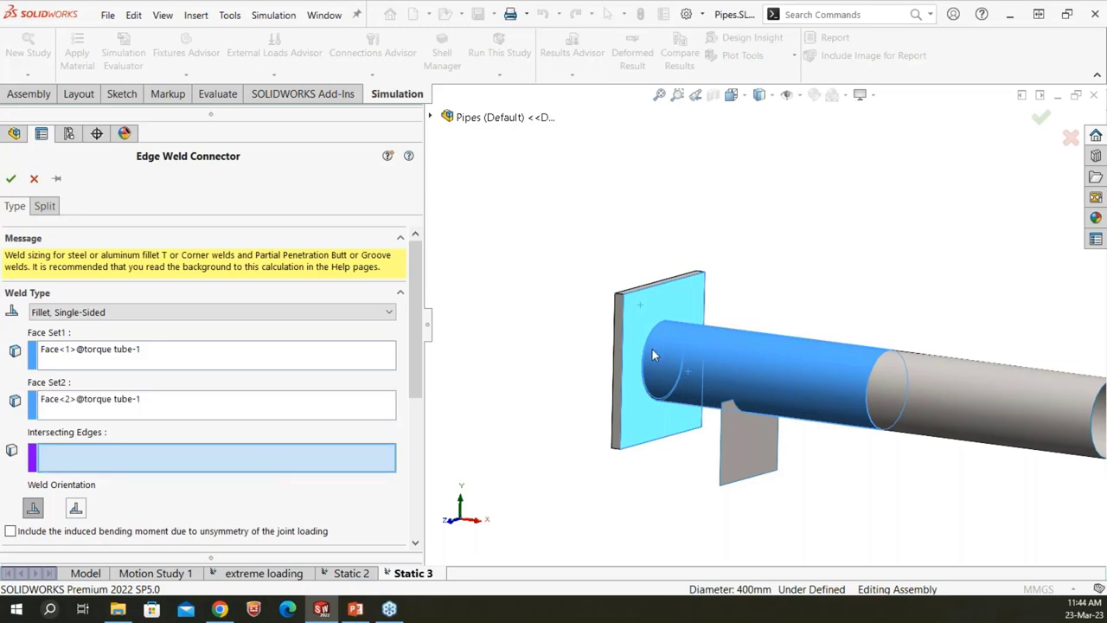
click(660, 394)
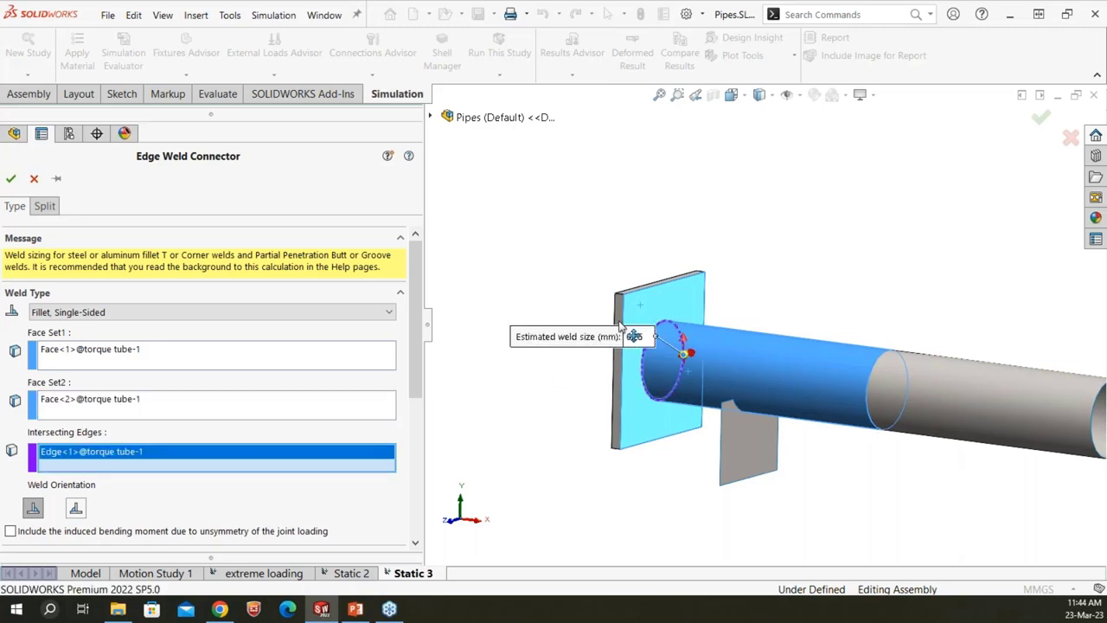
- Move the estimated weld size callout clear of the end plate and inspect the weld edge around the tube
drag(620, 324, 792, 211)
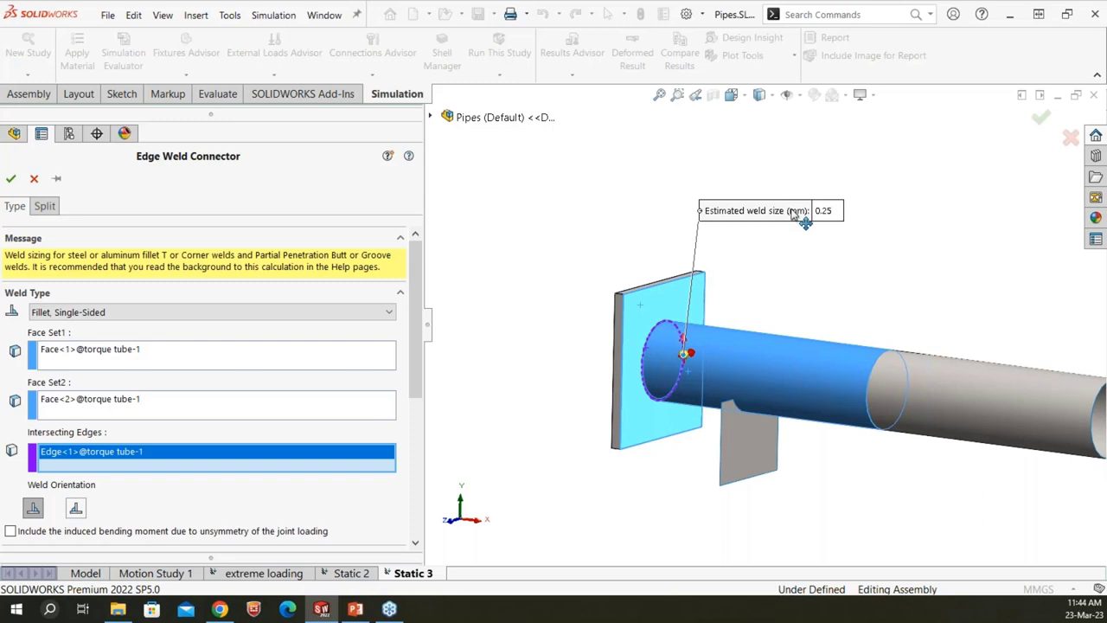
scroll(694, 302, down, 5)
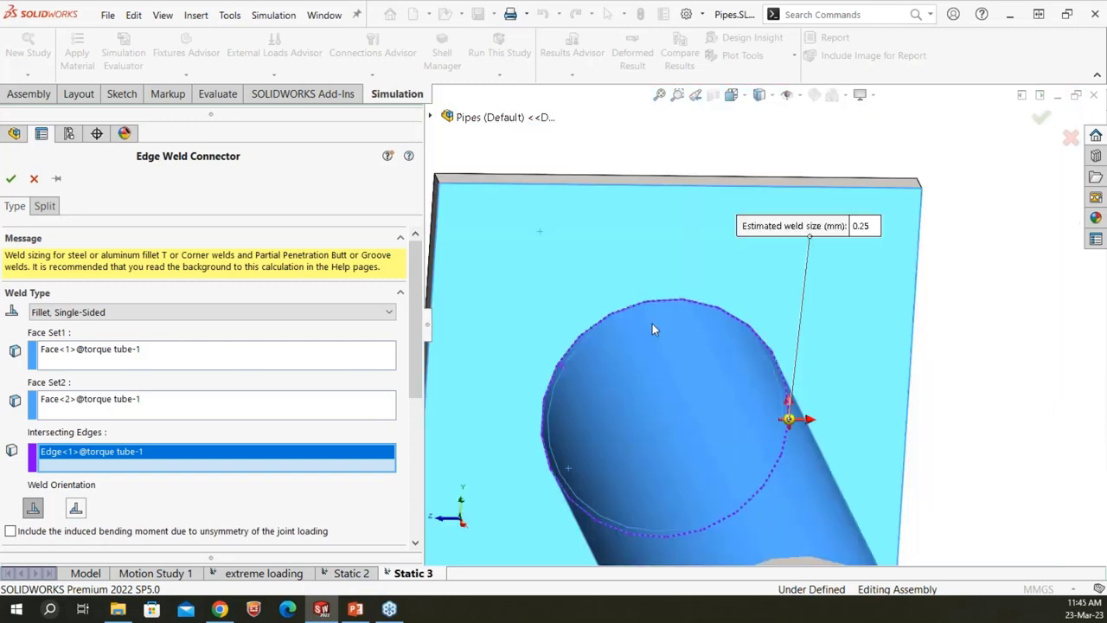
scroll(652, 329, up, 5)
drag(830, 286, 963, 268)
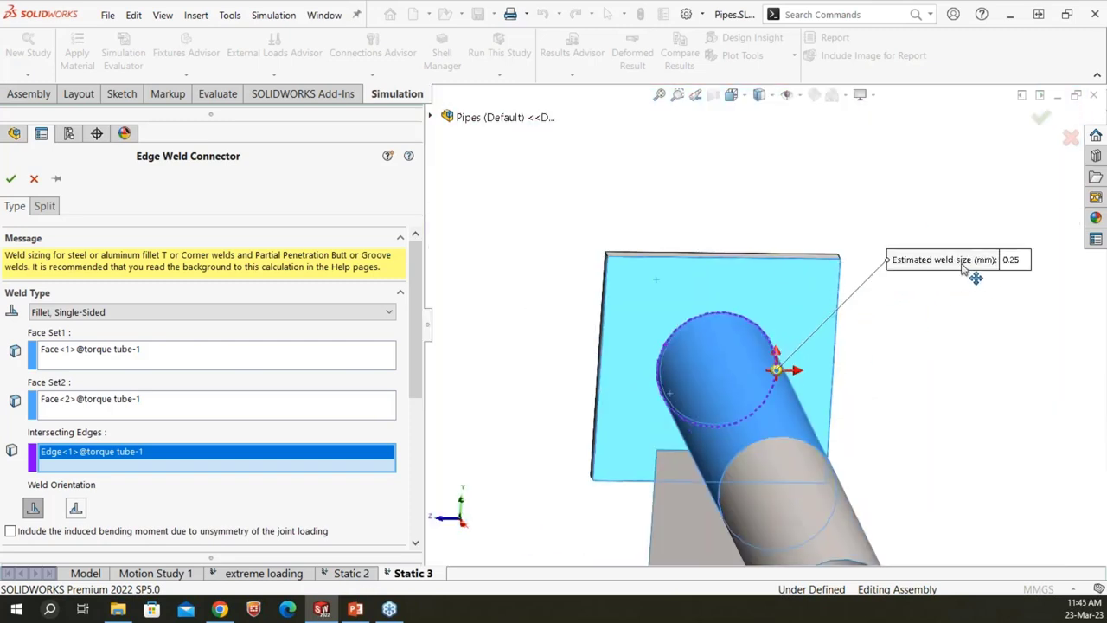
- Set the edge weld connector's weld sizing to American Standard, leaving the electrode at E60
scroll(417, 329, down, 3)
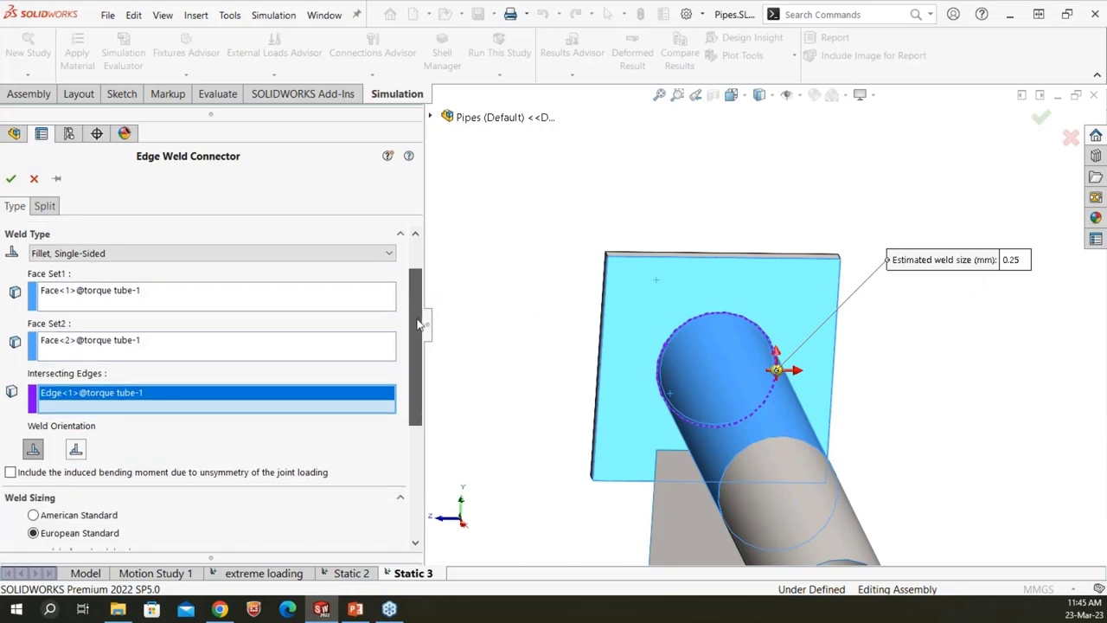
scroll(417, 333, down, 2)
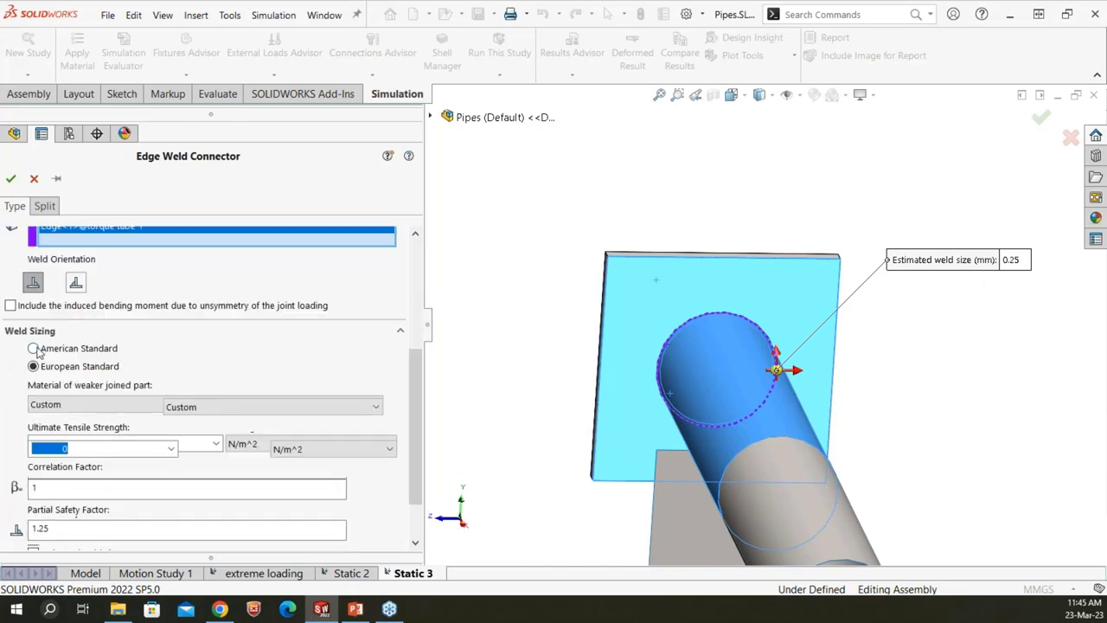
click(34, 348)
click(251, 428)
click(295, 427)
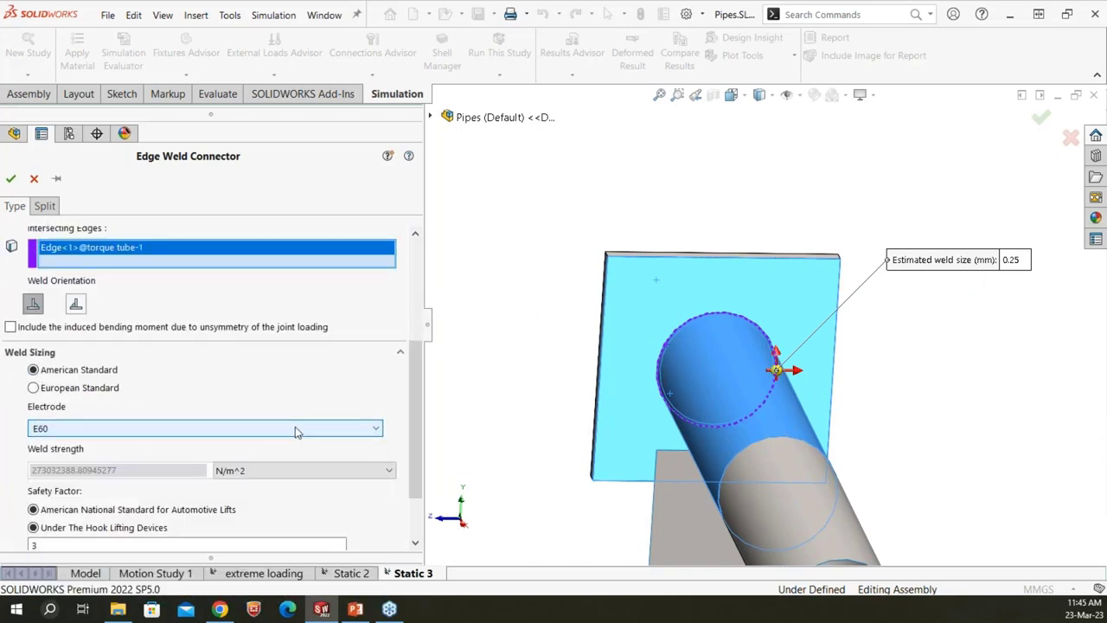
click(300, 428)
click(416, 424)
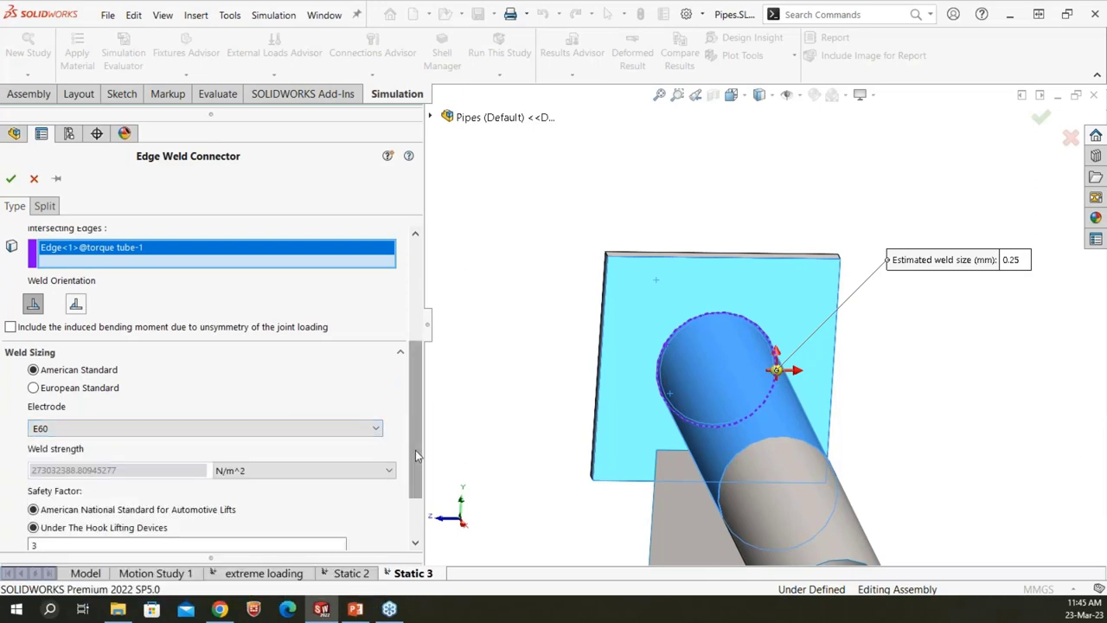
- Try the Custom Steel electrode with its editable weld strength, and return the electrode to E60
scroll(415, 450, down, 3)
click(173, 352)
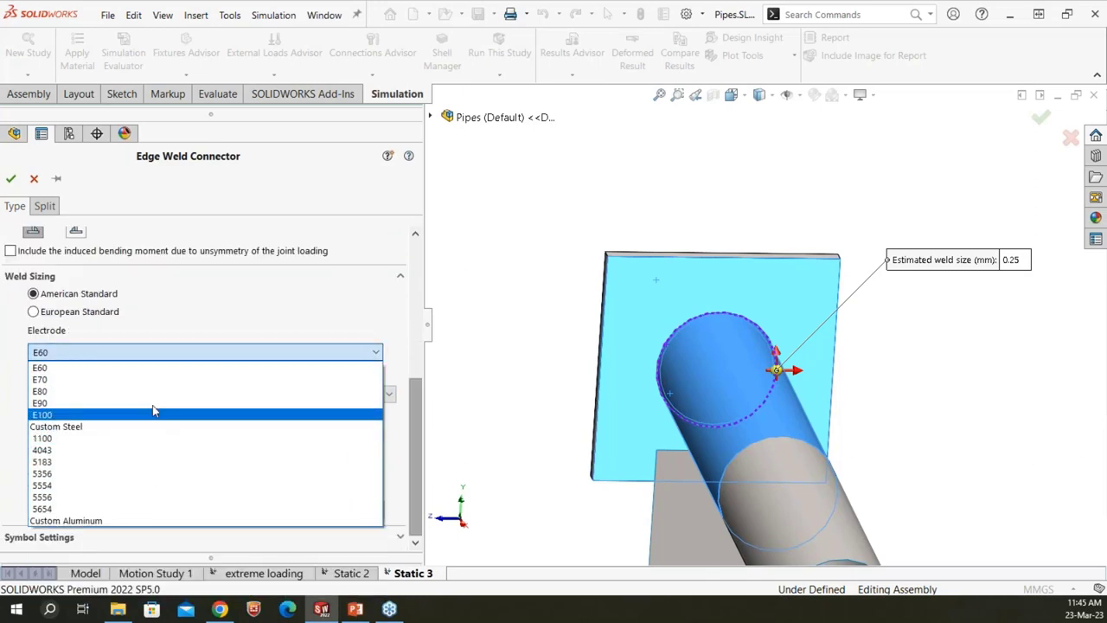
click(87, 426)
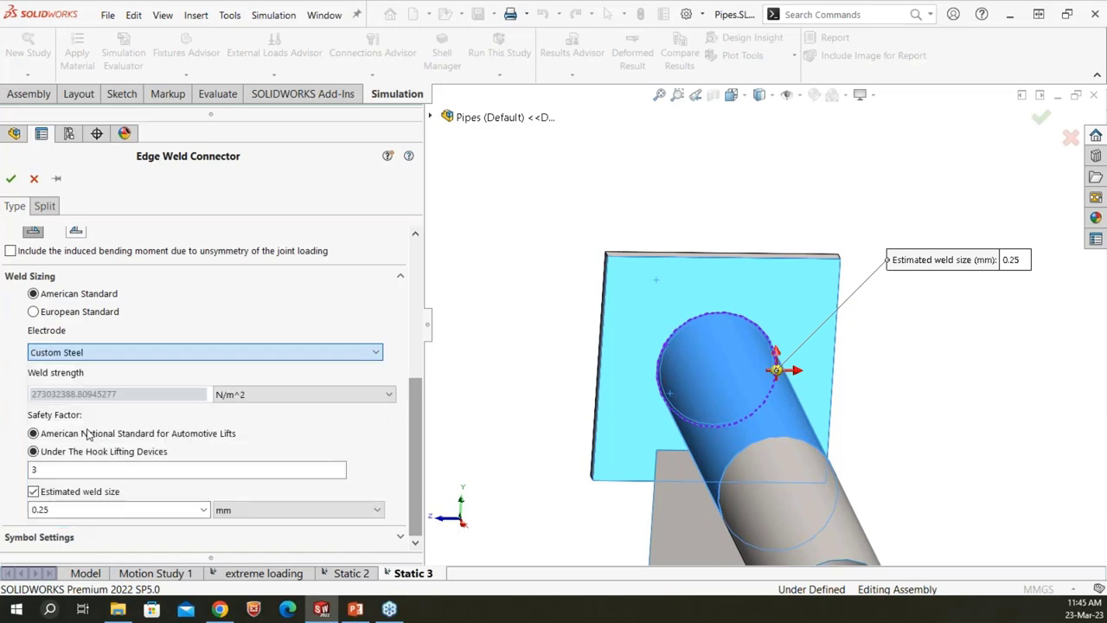
triple_click(128, 393)
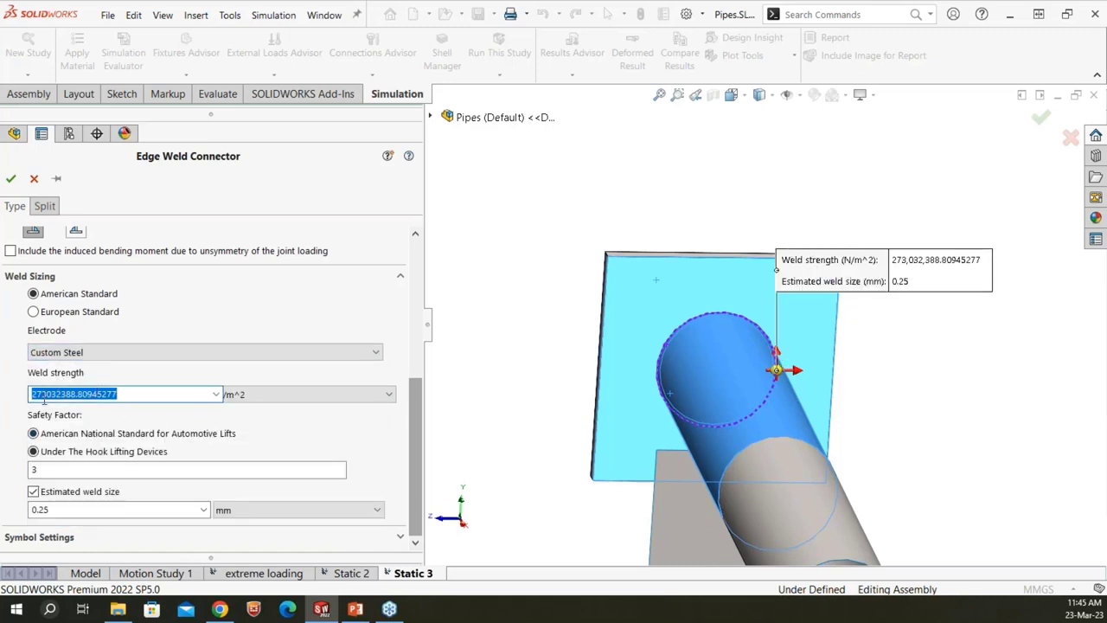
click(80, 353)
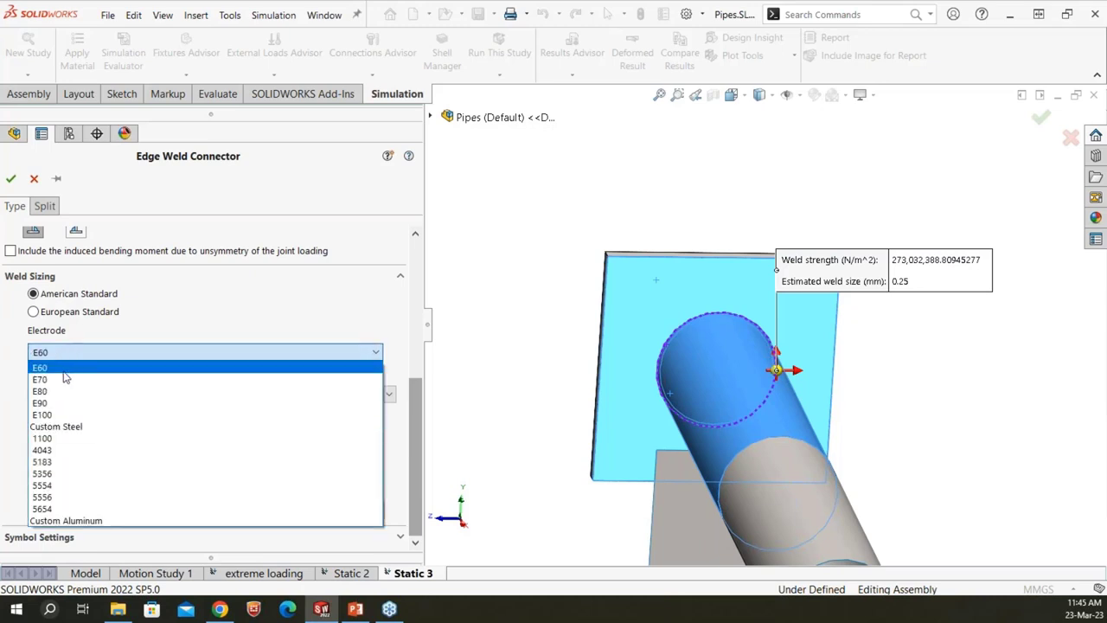
click(62, 370)
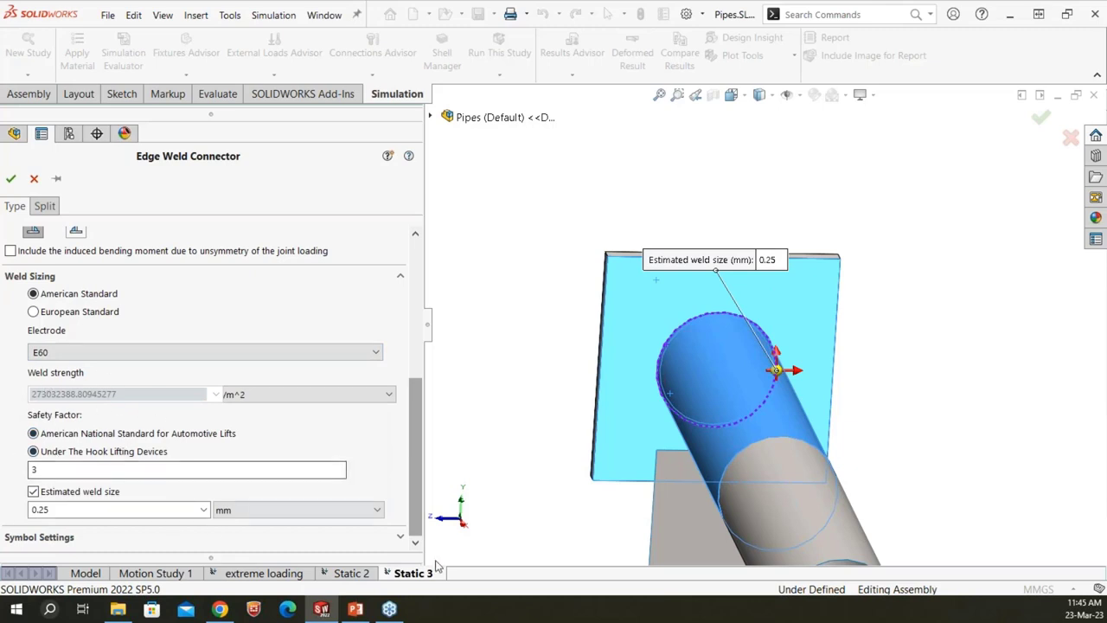
- Set the estimated weld size to 4 mm and accept the edge weld connector
click(62, 510)
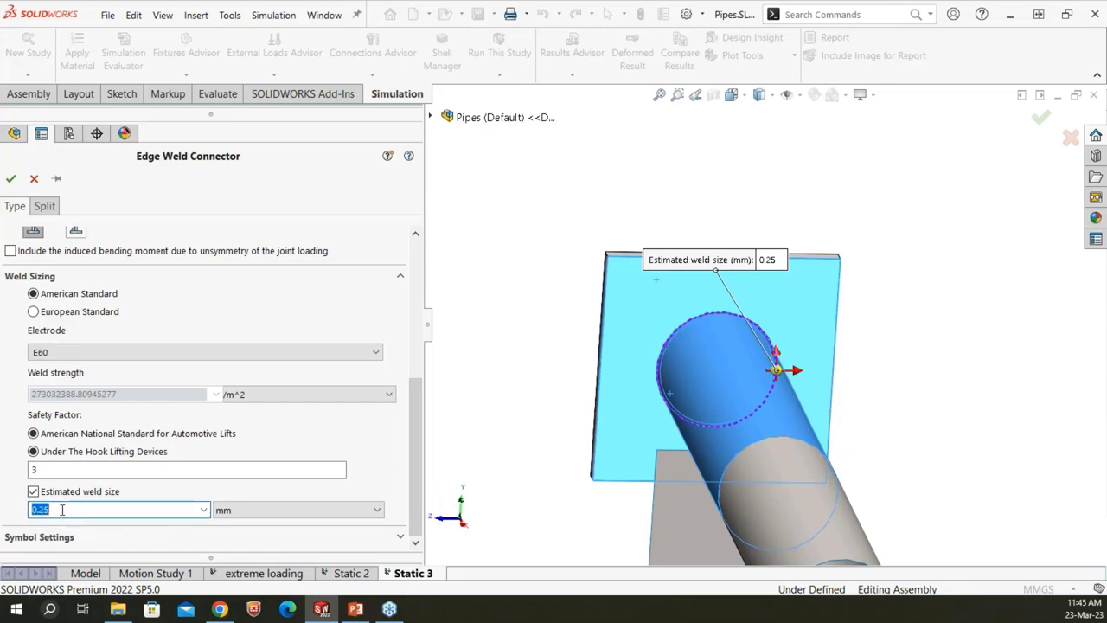
text(4)
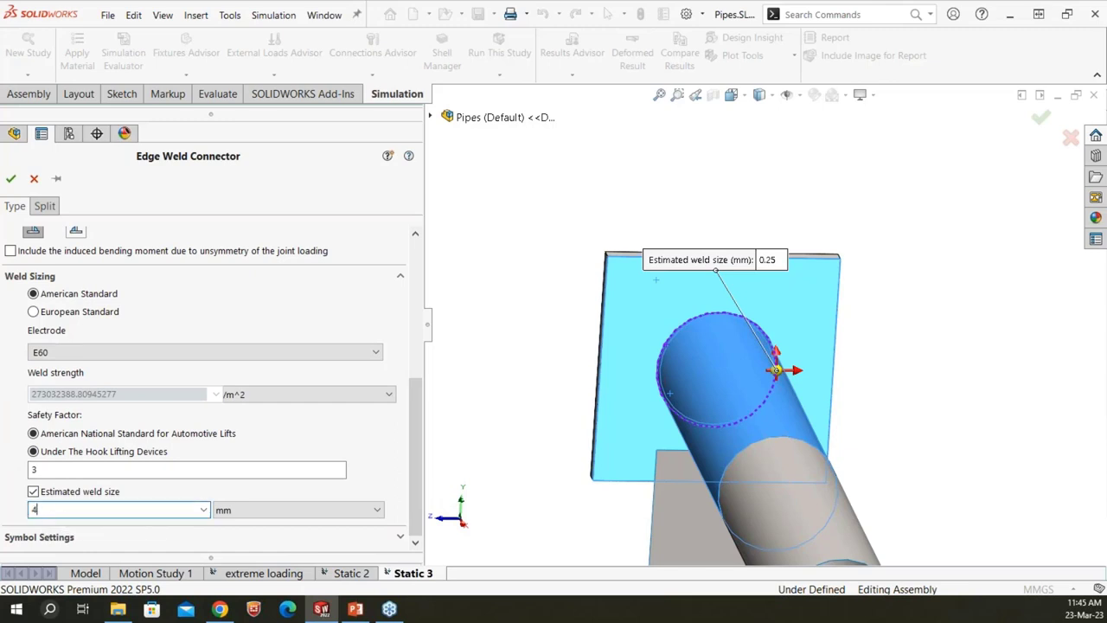
click(11, 179)
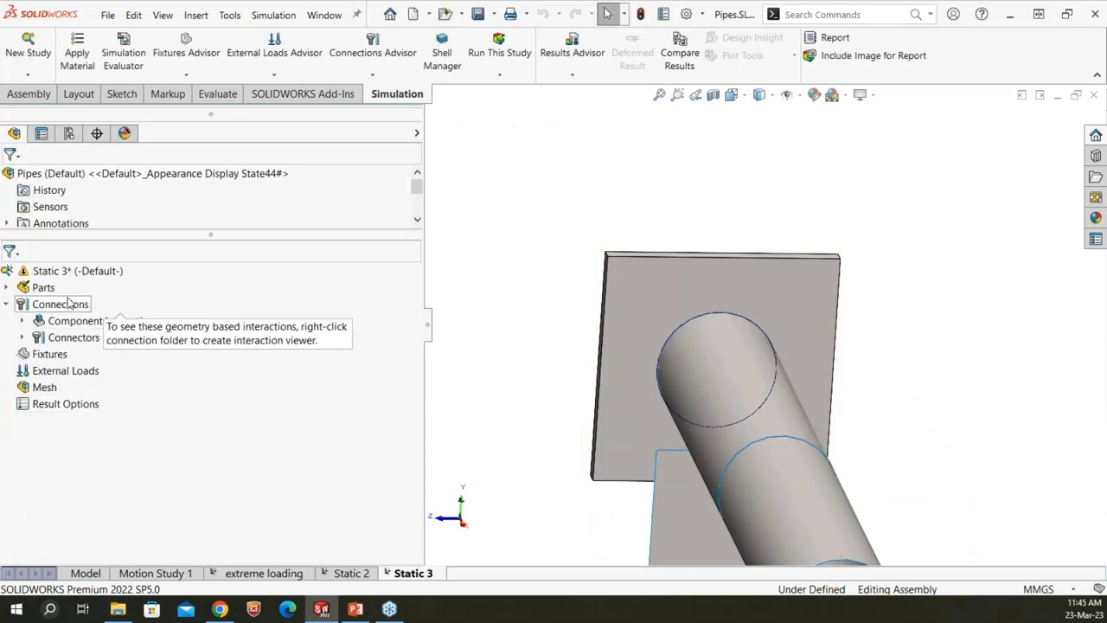
- Expand the connectors in the Static 3 study and highlight the new edge weld's faces and edge on the model
click(23, 338)
click(82, 355)
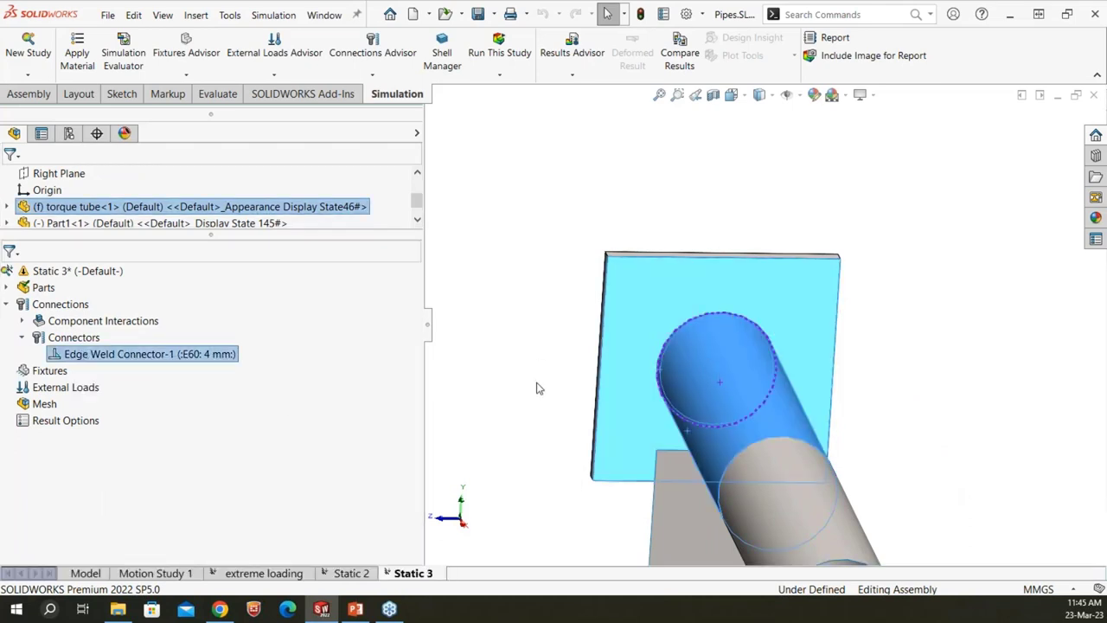
click(530, 422)
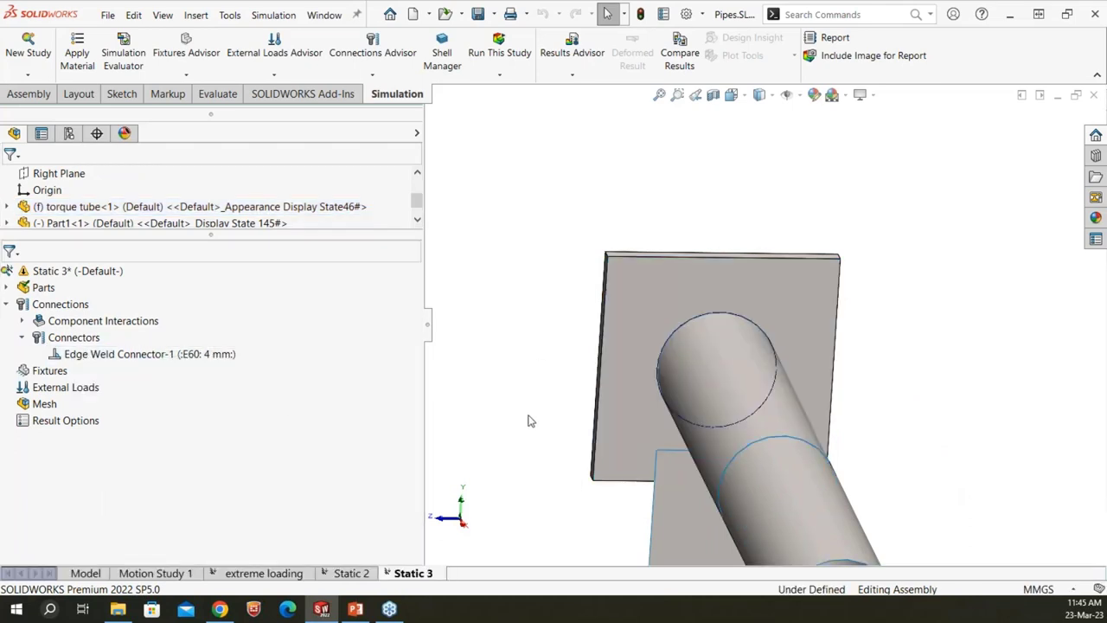
- Switch to the extreme loading study and review the definition of Edge Weld Connector-1, closing it without changes
click(273, 574)
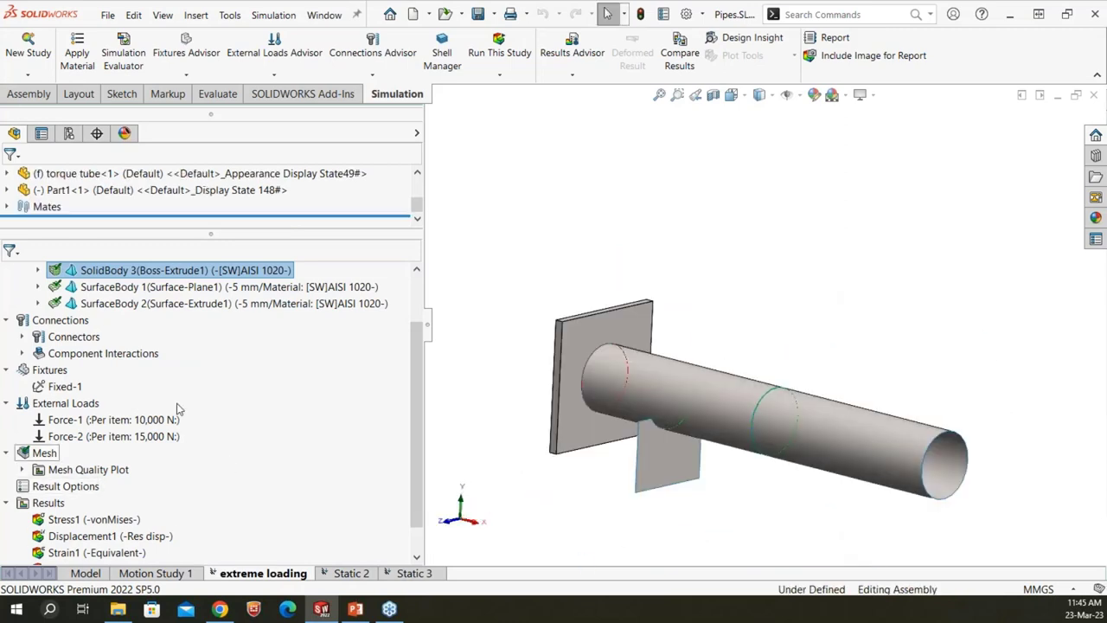
click(21, 353)
click(21, 337)
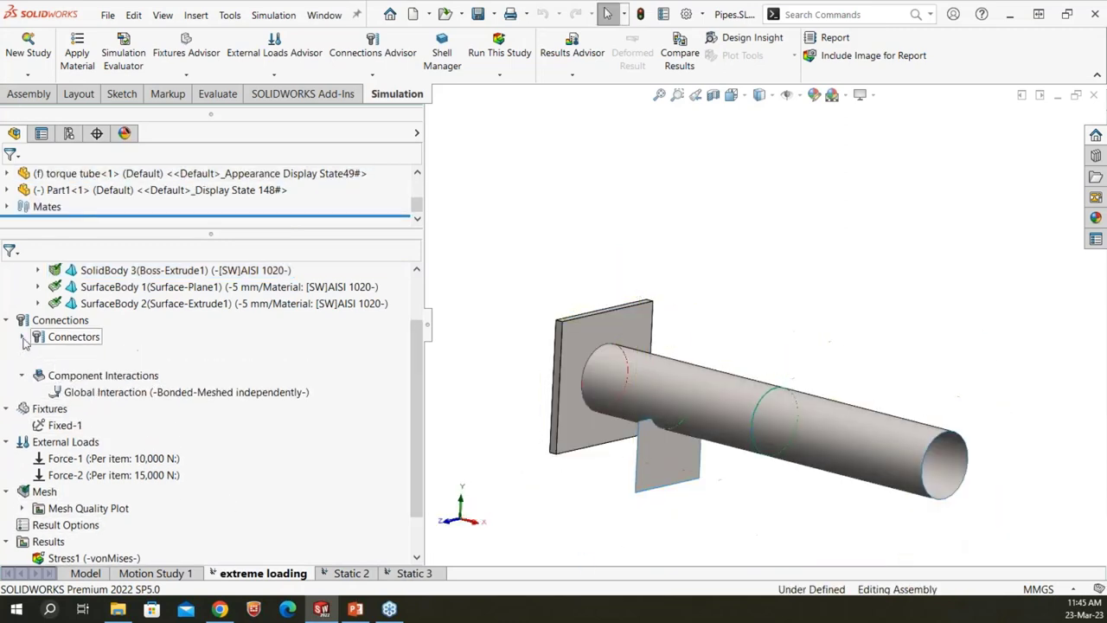
click(147, 354)
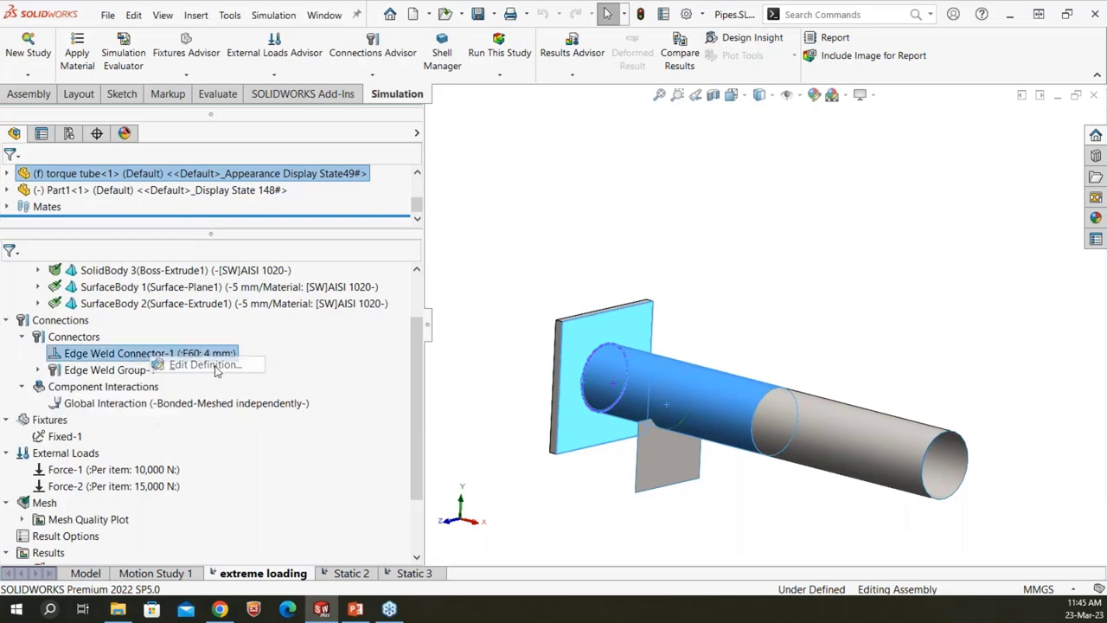
click(216, 367)
scroll(419, 357, down, 3)
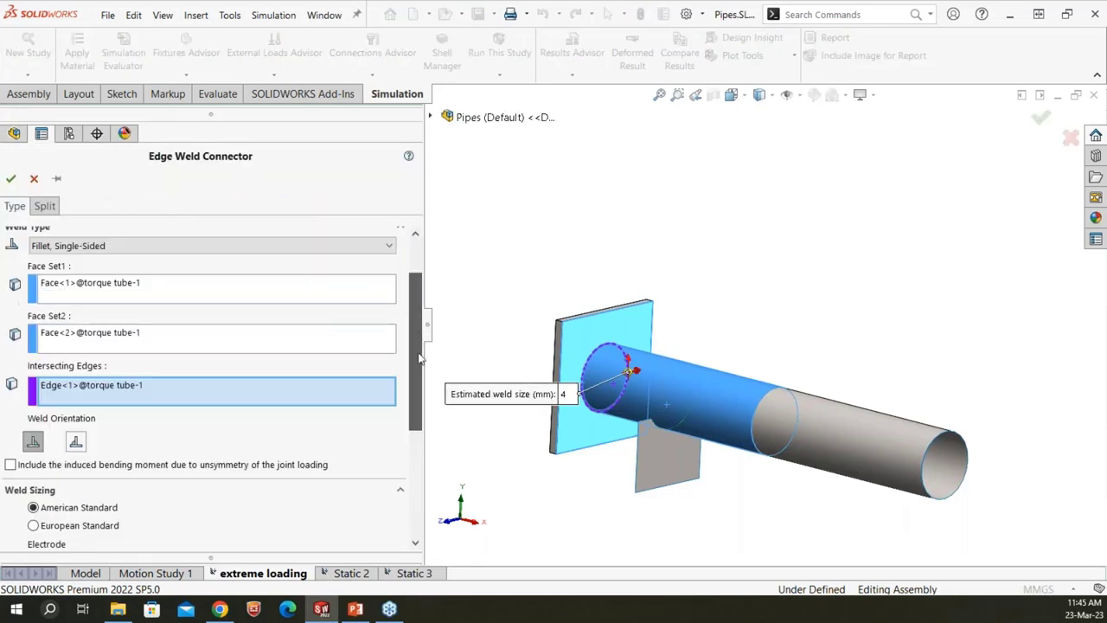
scroll(380, 416, down, 4)
scroll(418, 424, up, 1)
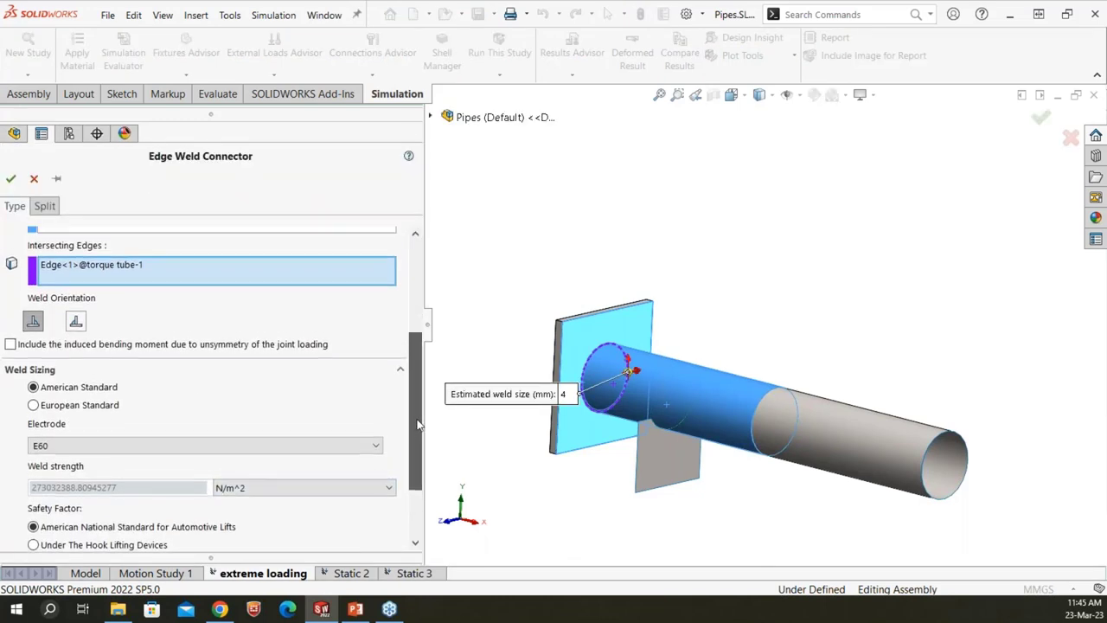
drag(418, 424, 412, 341)
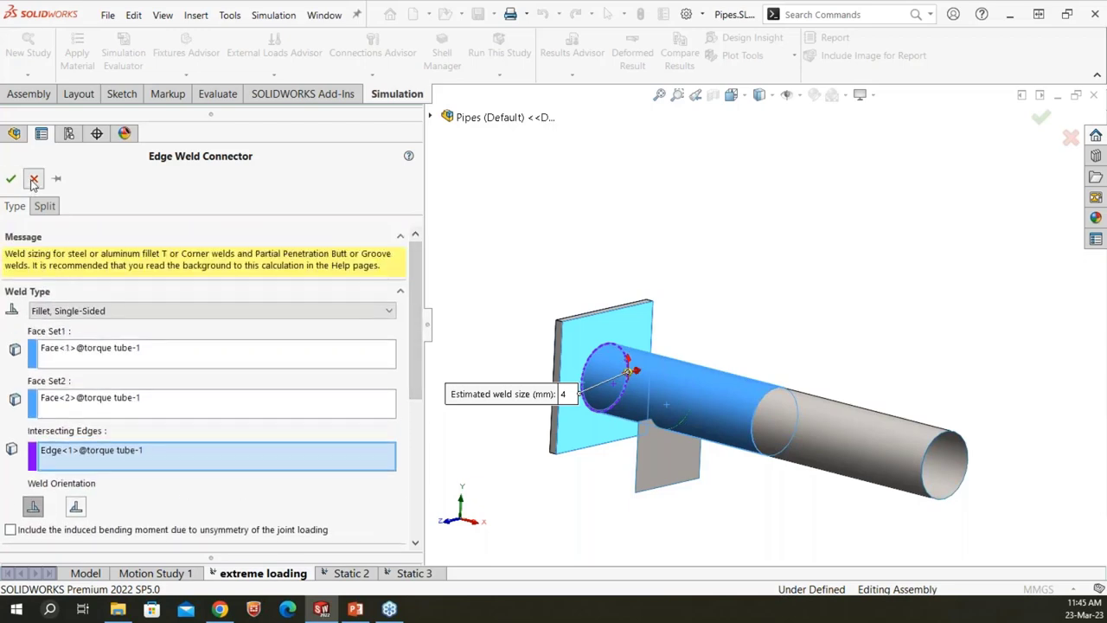
click(34, 179)
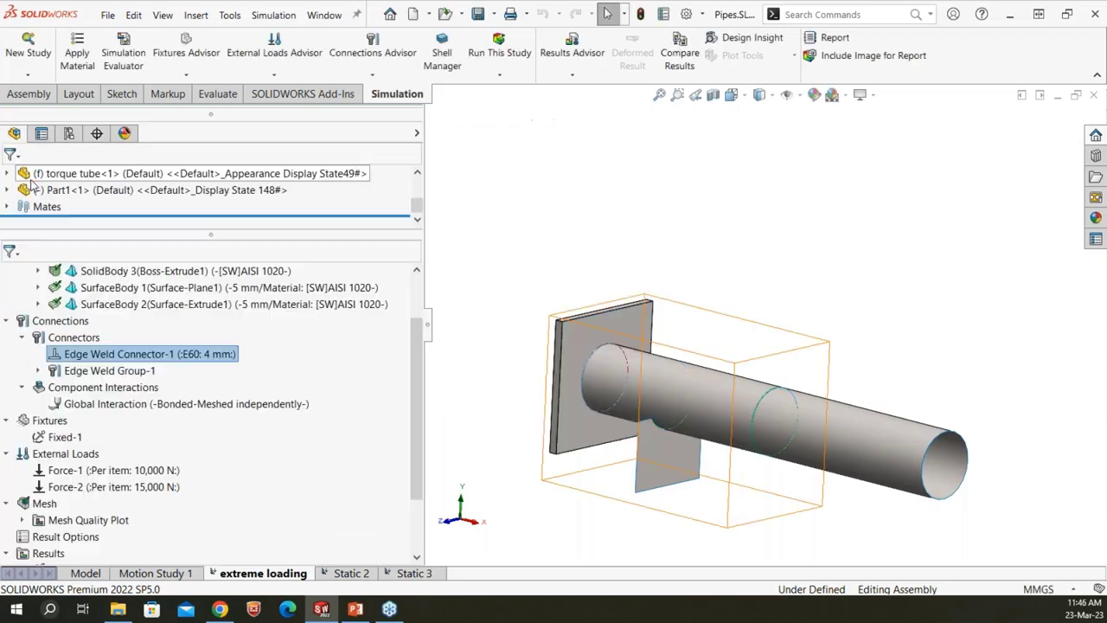
- Expand Edge Weld Group-1 and review the definition of Edge Weld Connector-2 between the tube and the bracket plate
click(38, 370)
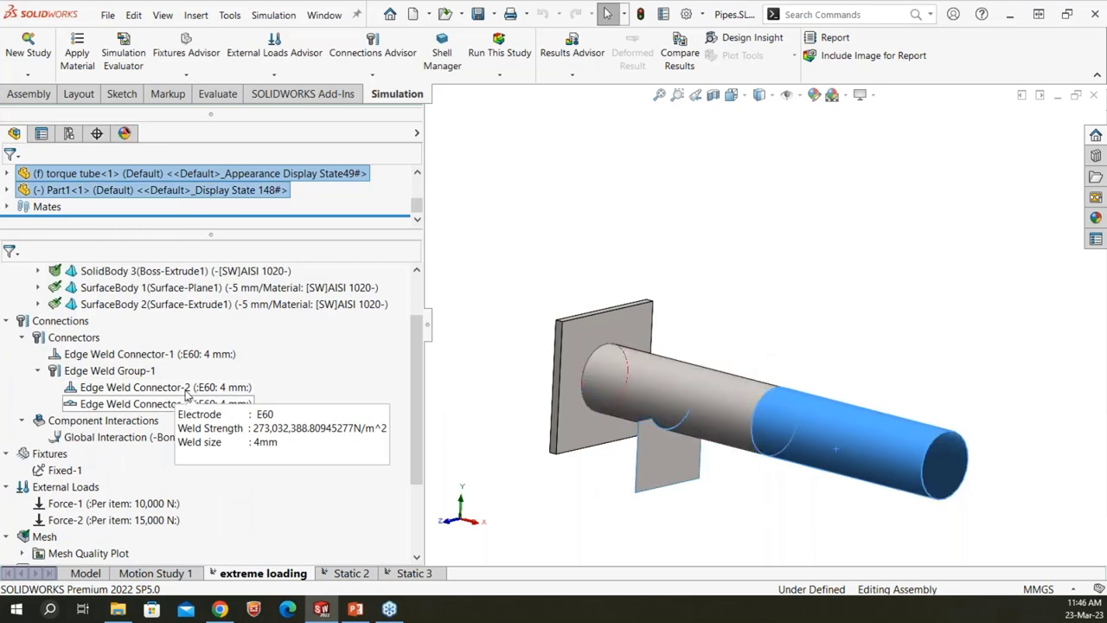
click(185, 391)
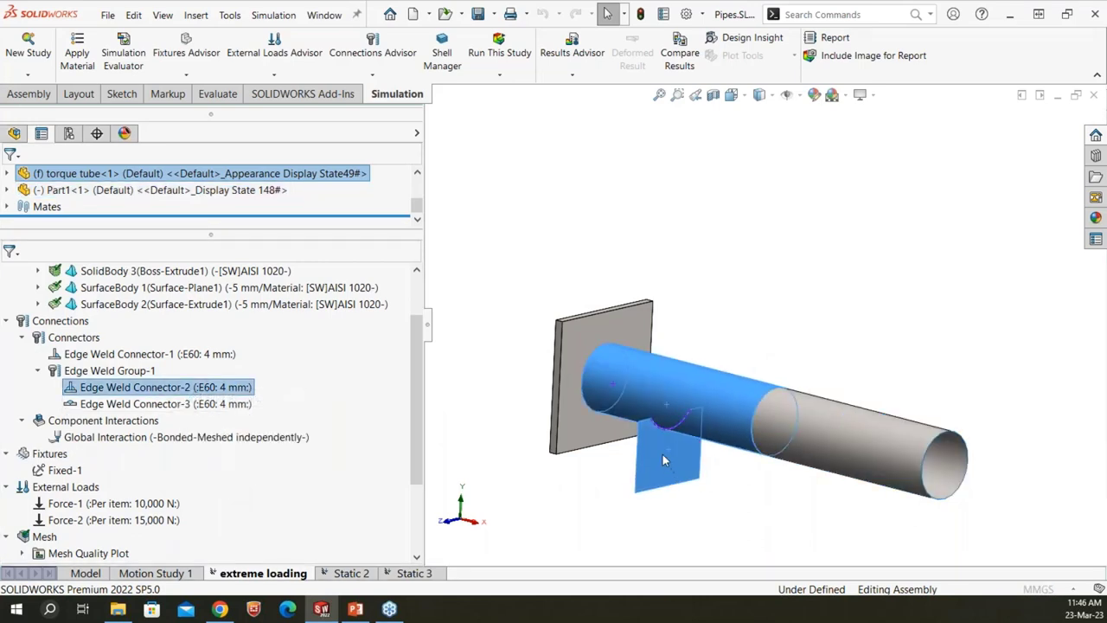
double_click(663, 457)
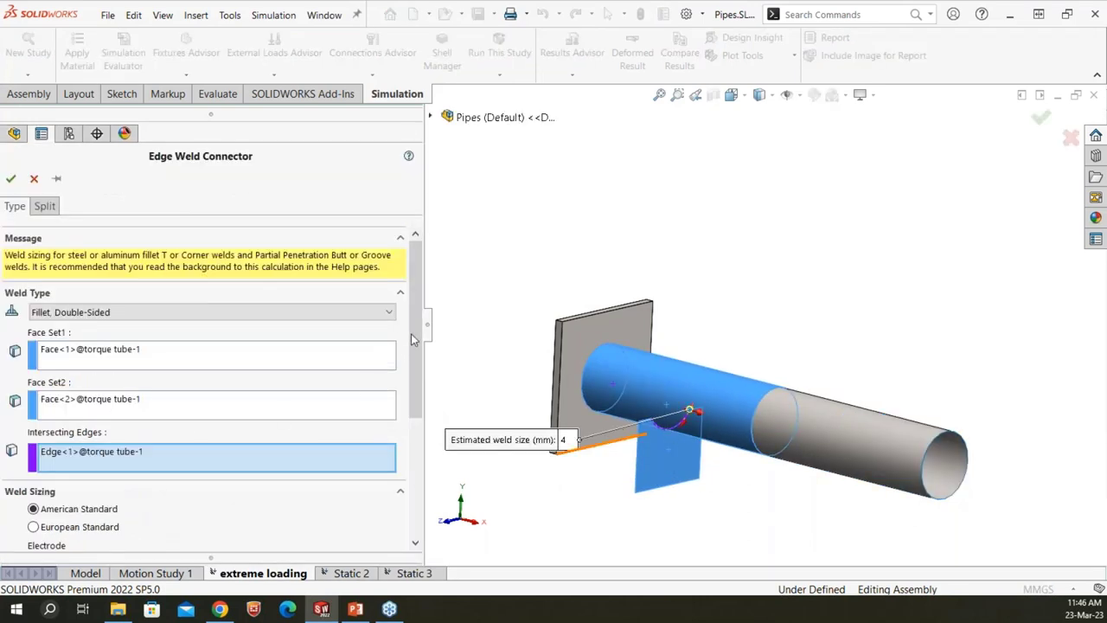
scroll(412, 337, down, 5)
scroll(192, 240, up, 5)
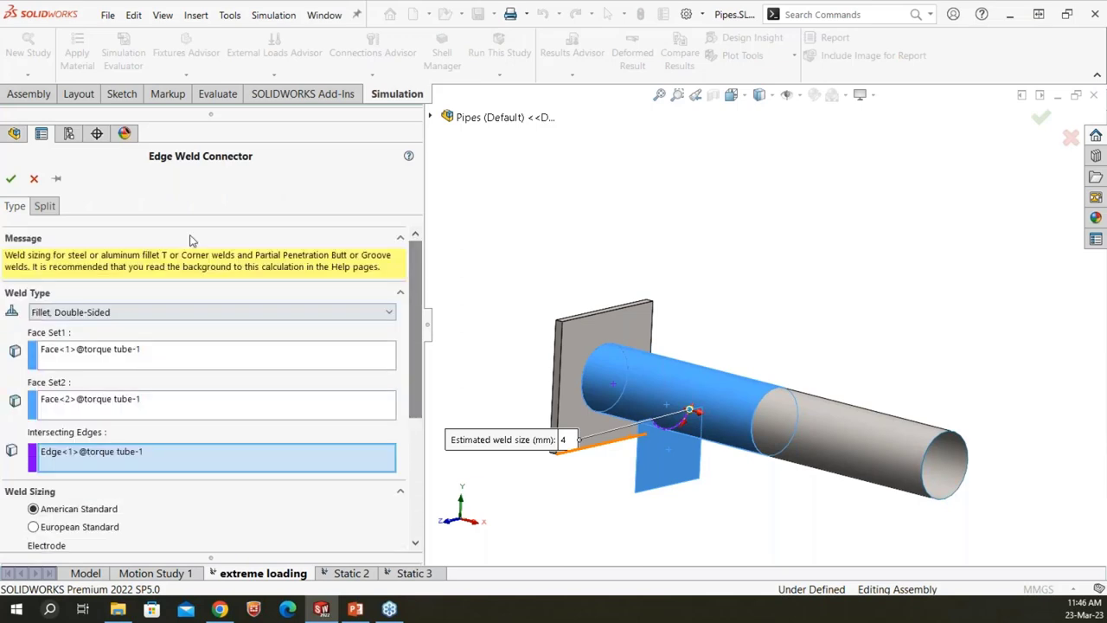
click(10, 178)
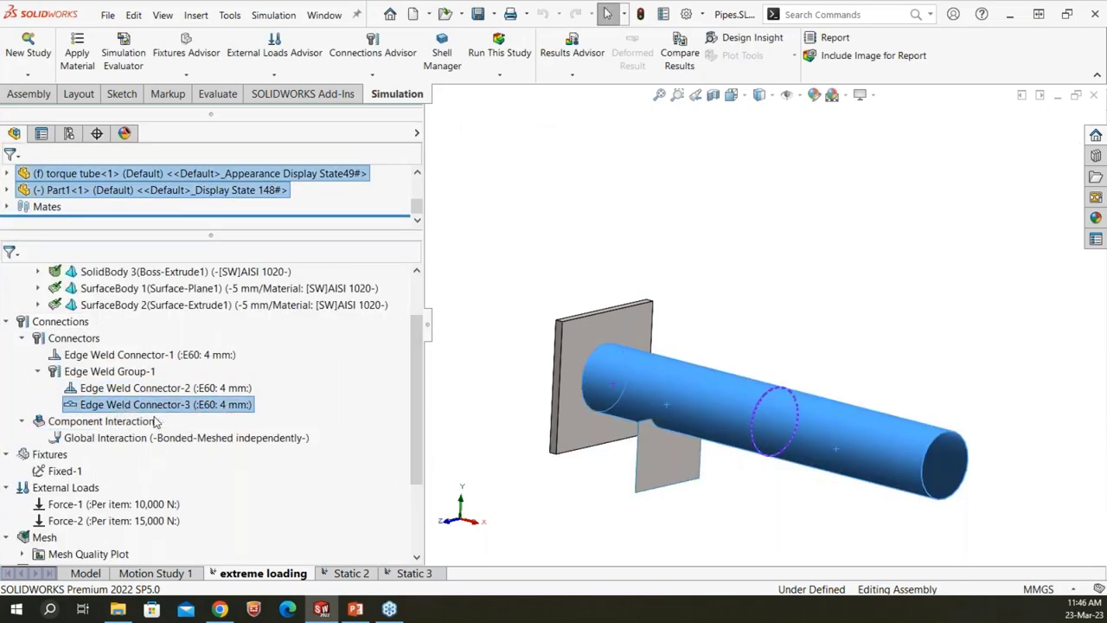
- Review the definition of Edge Weld Connector-3 between the two tube sections and close it without changes
double_click(147, 404)
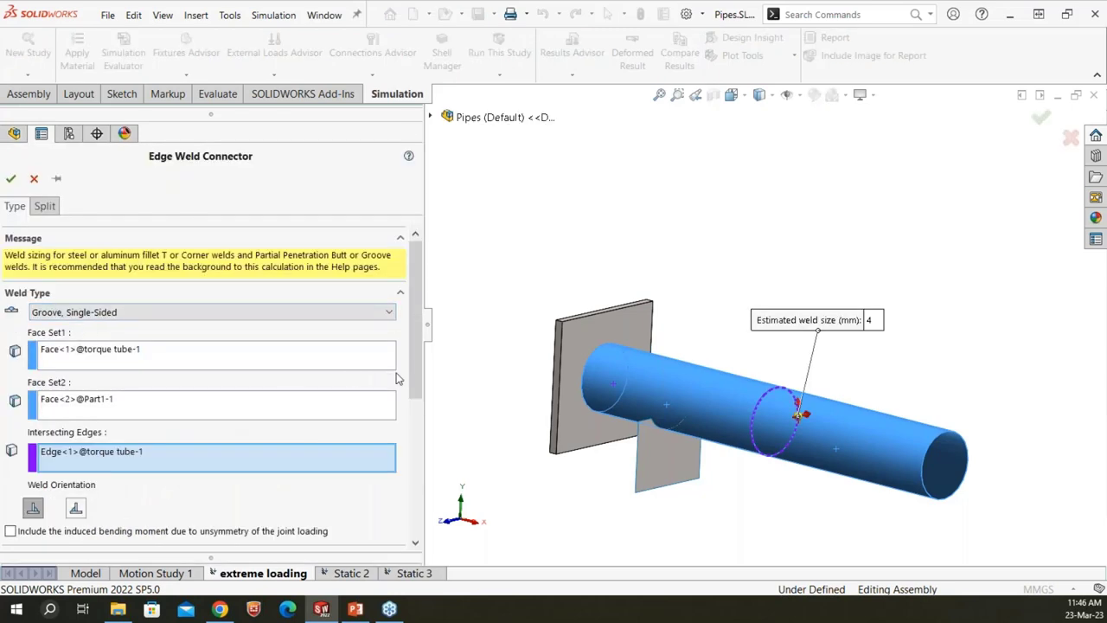
mouse_move(414, 368)
mouse_down()
mouse_move(412, 498)
mouse_move(415, 364)
mouse_up()
click(33, 179)
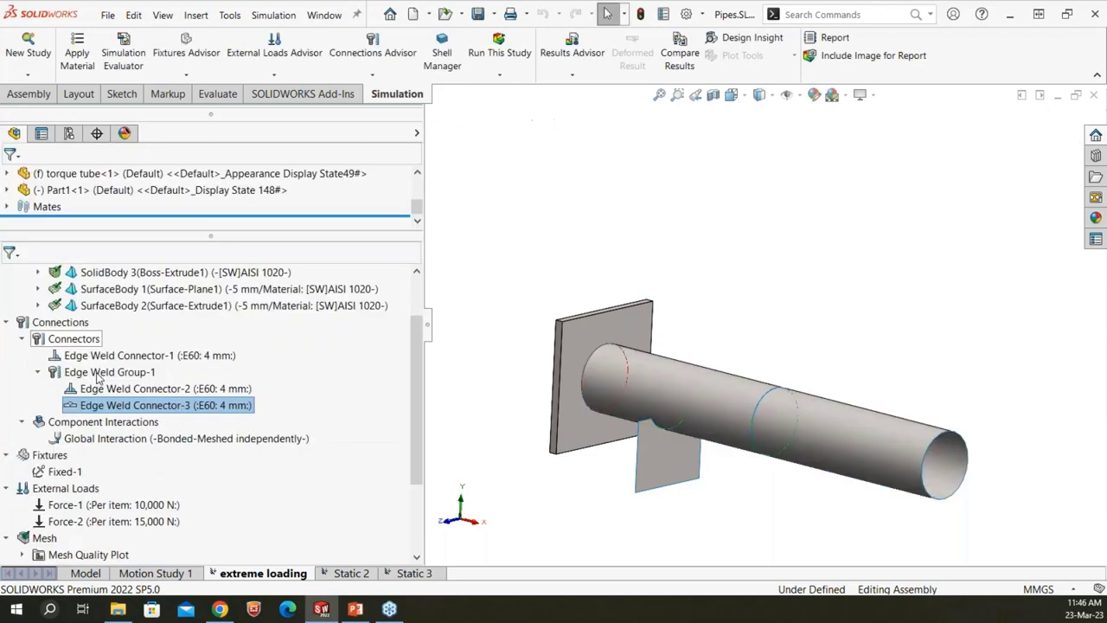
- Check on the model where the study's Fixed-1 fixture and the Force-1 and Force-2 loads are applied
click(62, 472)
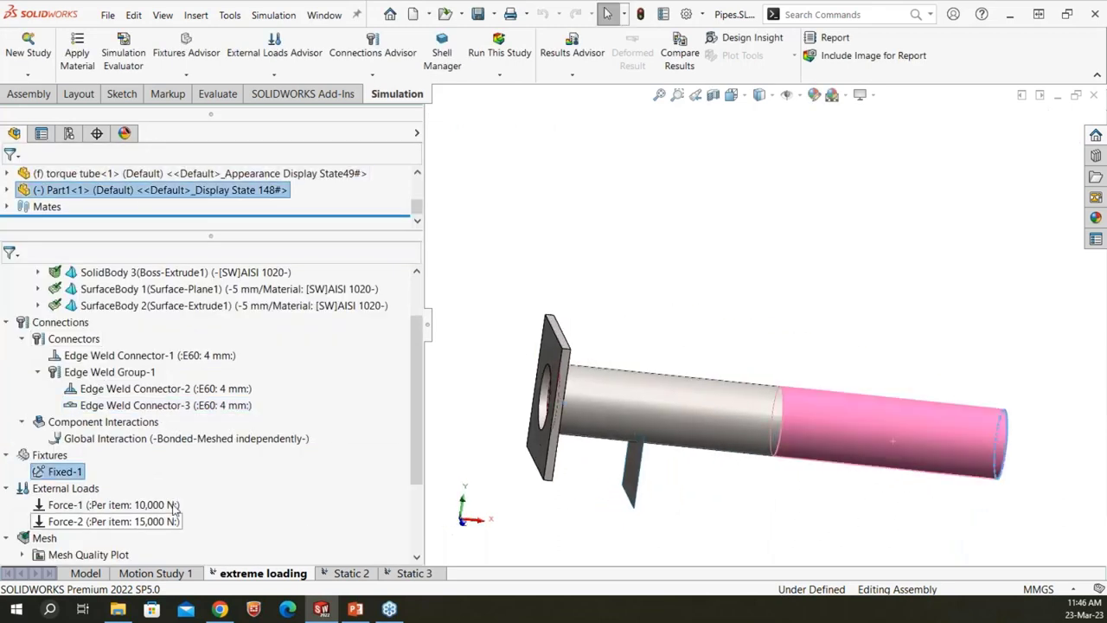
click(100, 504)
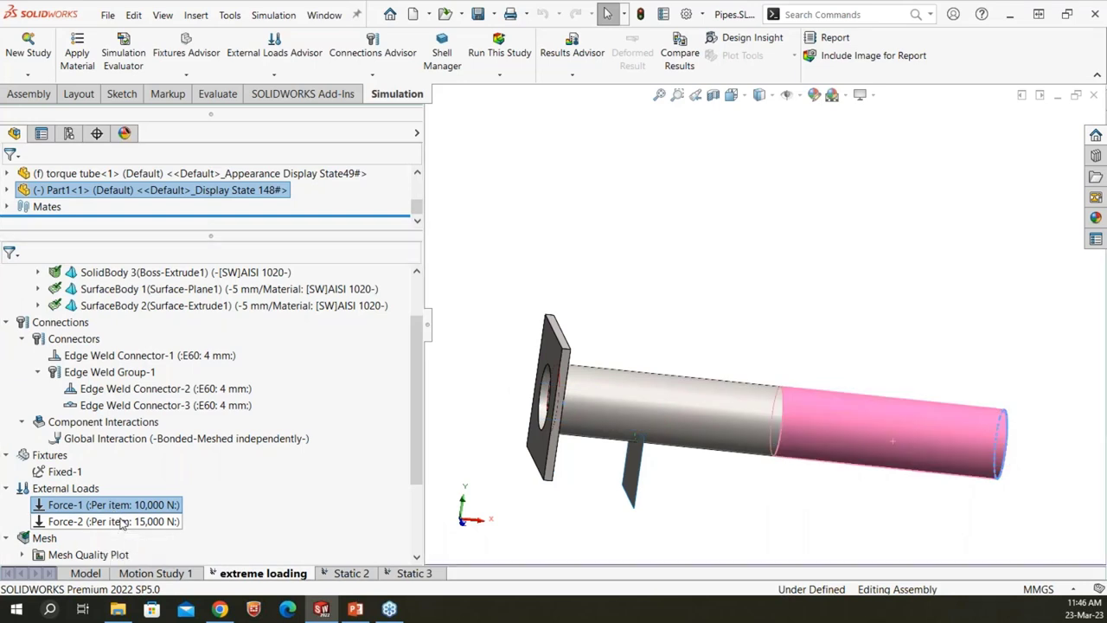
click(121, 522)
click(970, 428)
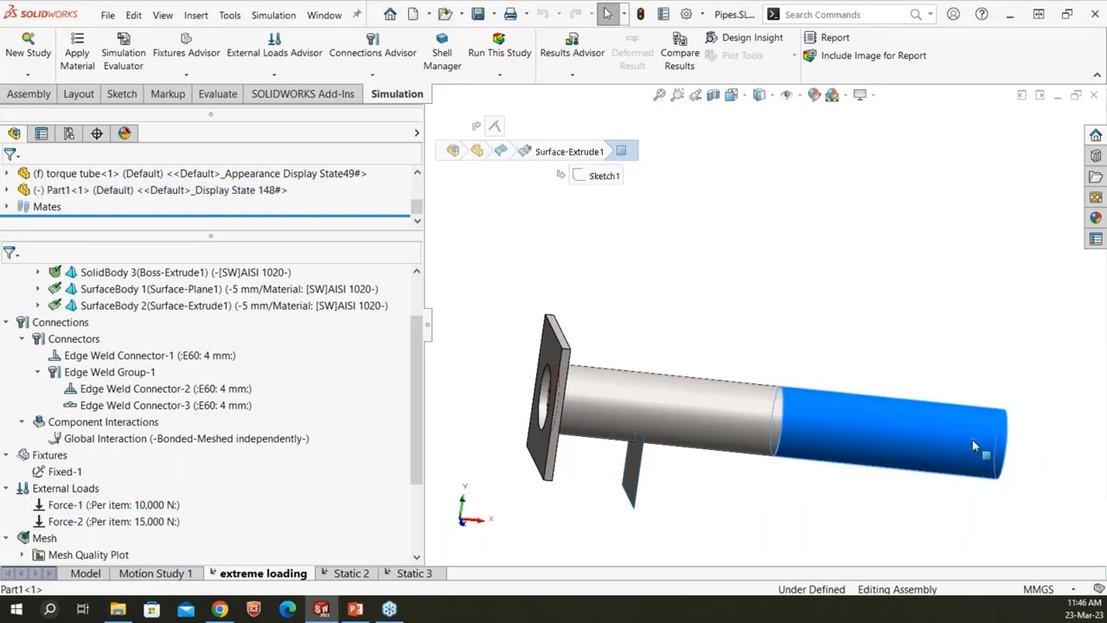
click(434, 523)
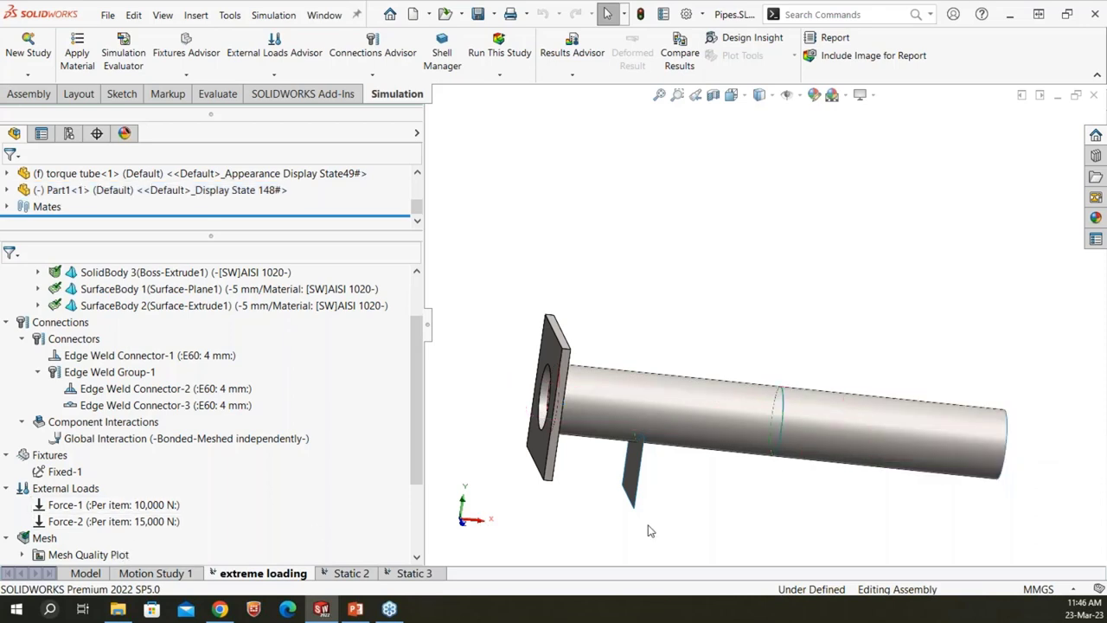
- Display the Stress1 von Mises plot from the extreme loading study's results
scroll(756, 506, up, 1)
middle_drag(758, 481, 861, 469)
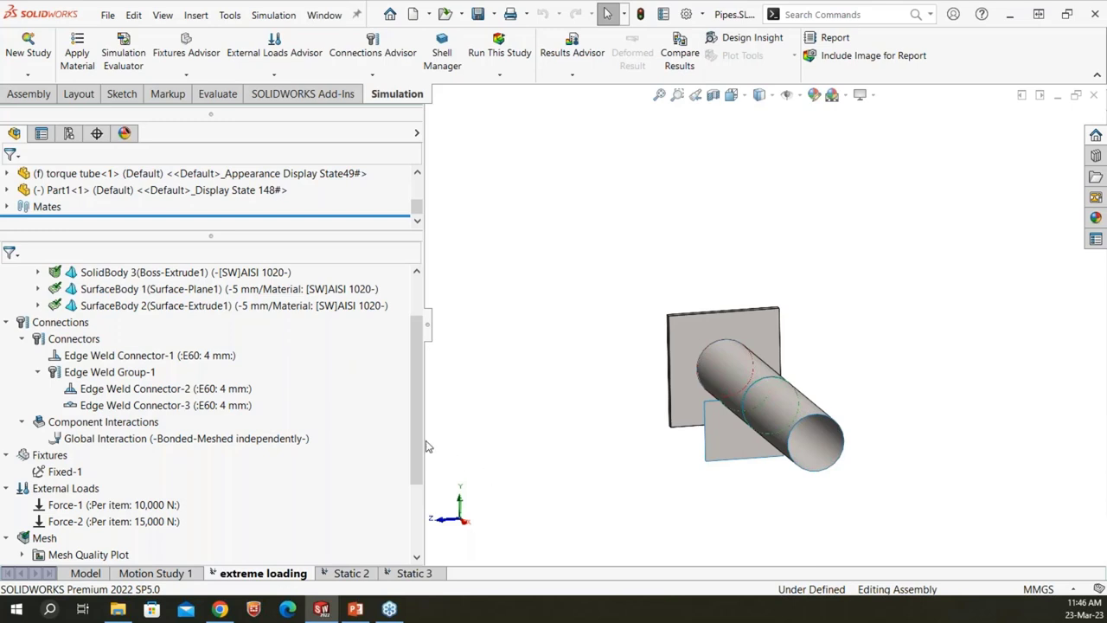
drag(416, 427, 418, 495)
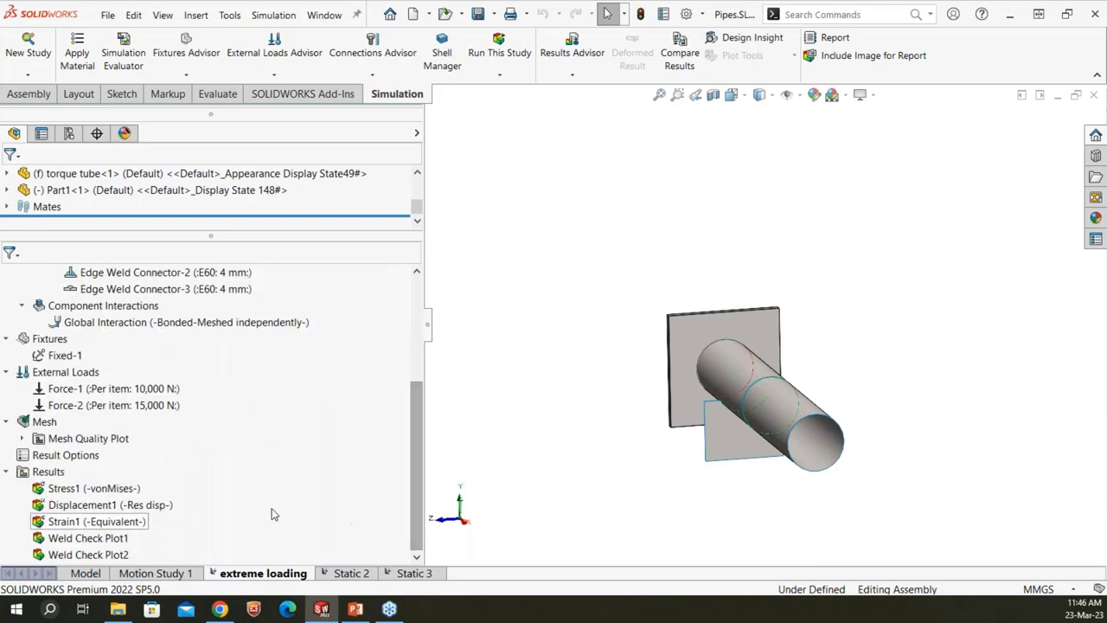
double_click(83, 489)
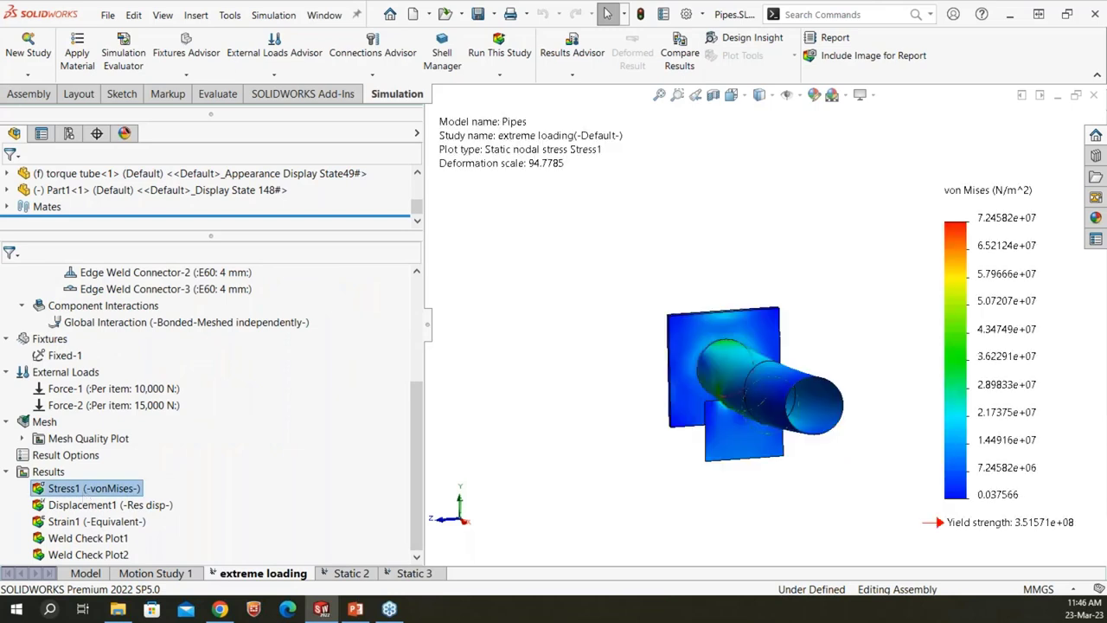
- Define a new weld check plot in the extreme loading study's results
middle_drag(585, 527, 623, 545)
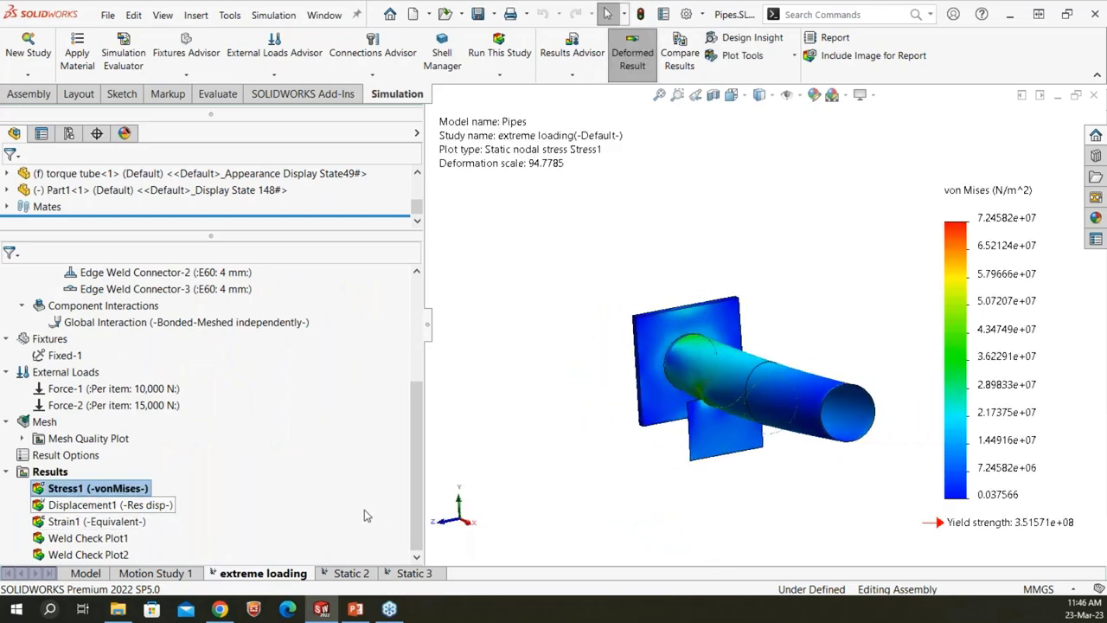
scroll(767, 422, down, 3)
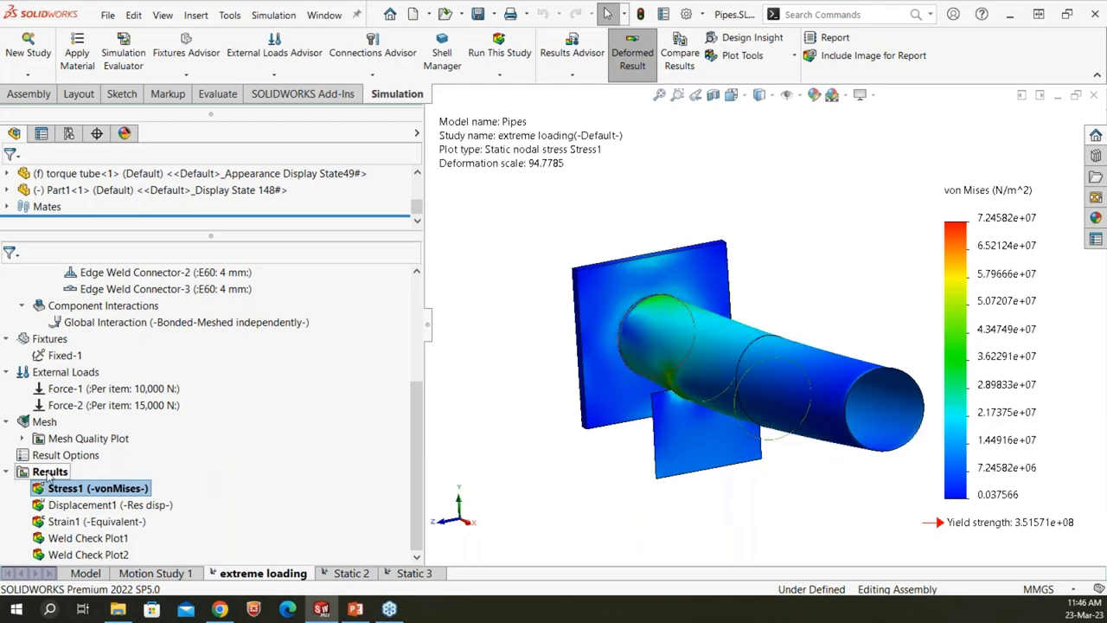
click(49, 474)
right_click(49, 474)
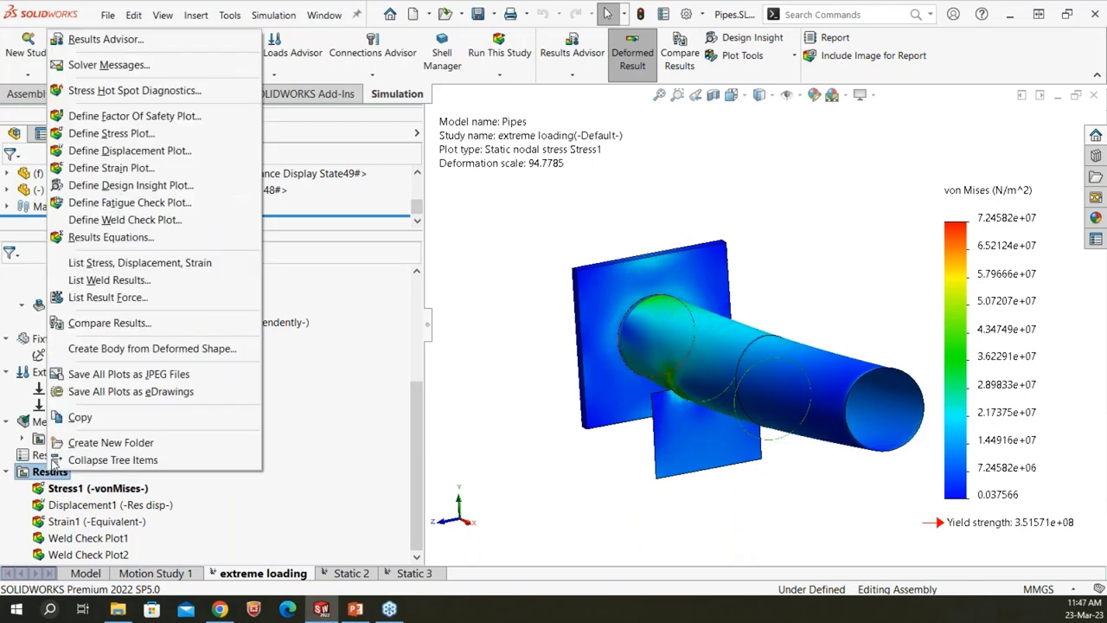
click(112, 219)
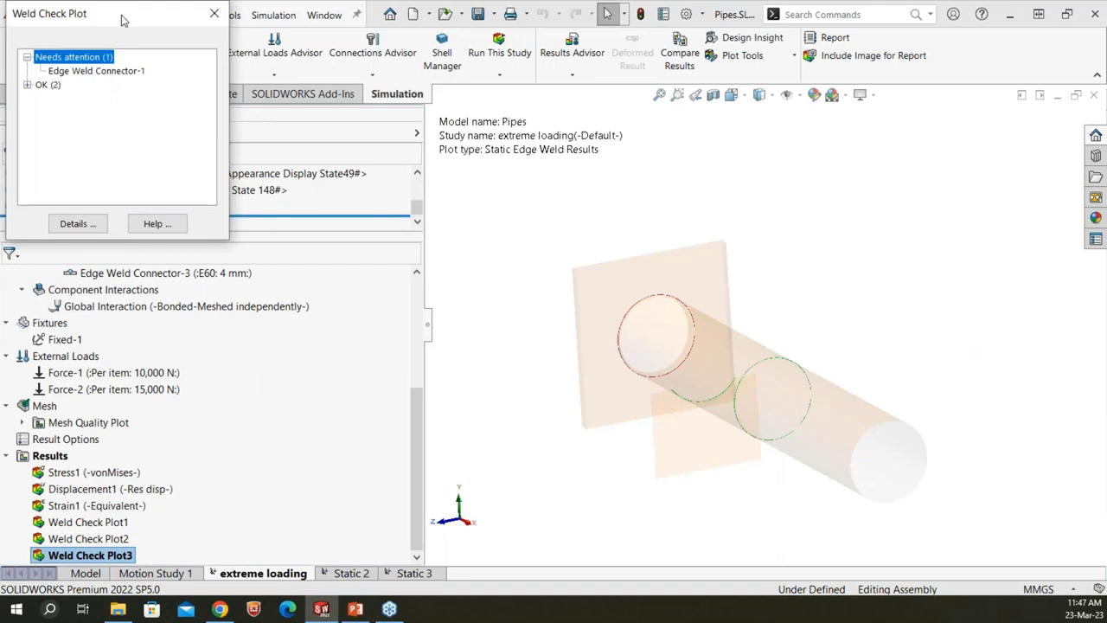
drag(122, 19, 326, 203)
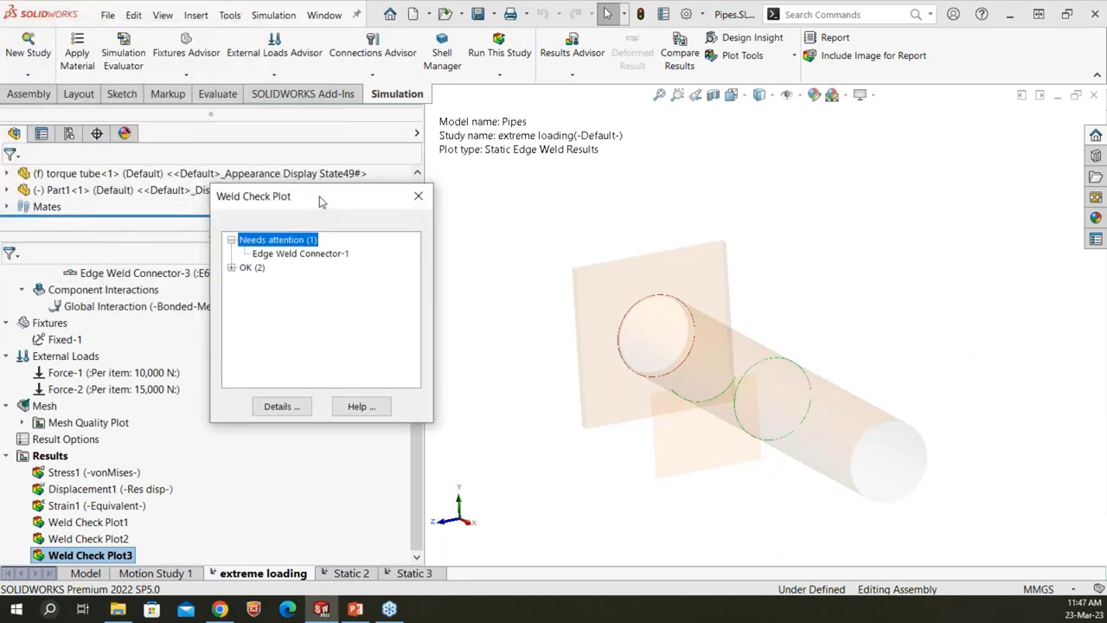
- Compare the calculated and estimated weld sizes of Edge Weld Connector-1, Connector-2 and Connector-3 in the weld check plot
click(231, 269)
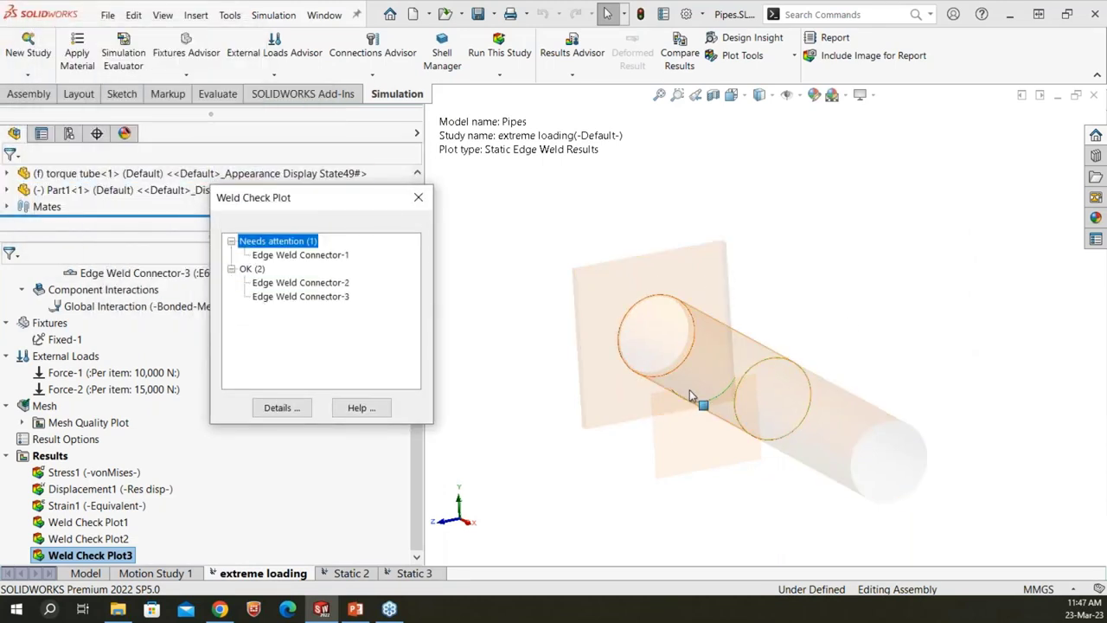
click(294, 257)
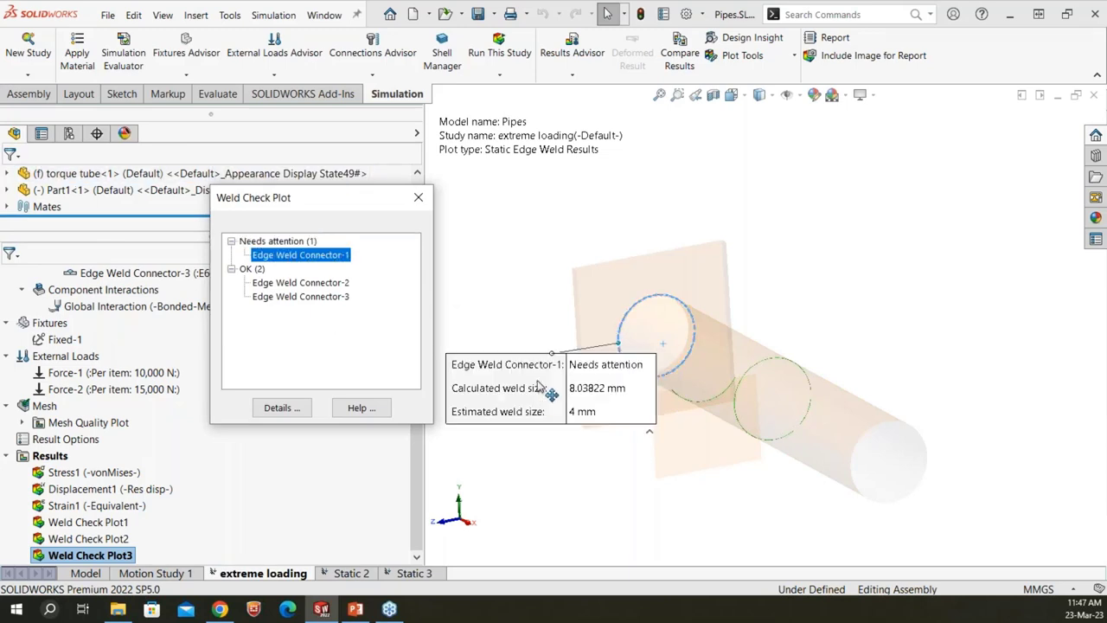
drag(537, 394, 511, 457)
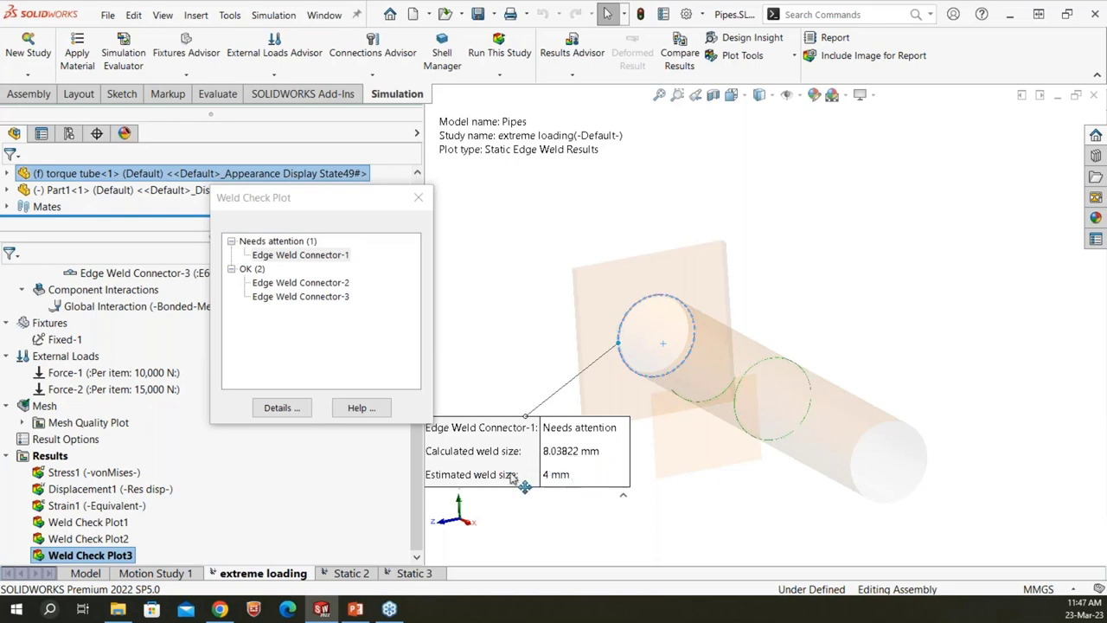
click(339, 284)
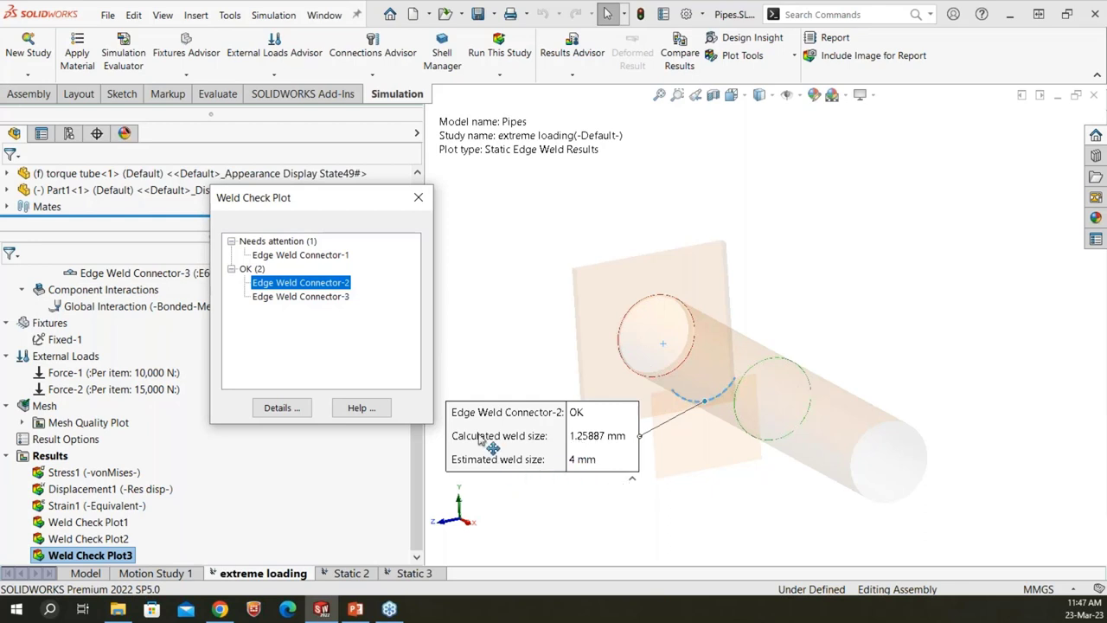
click(322, 297)
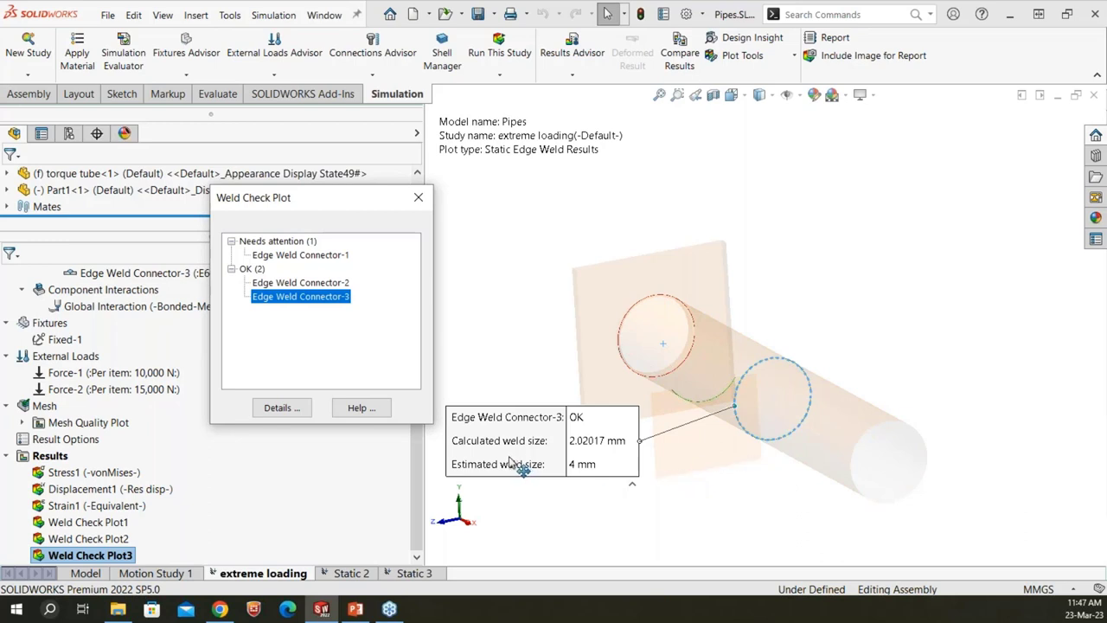
- Review the weld size and weld throat size in the detailed results of Edge Weld Connector-1, then close the results
click(280, 406)
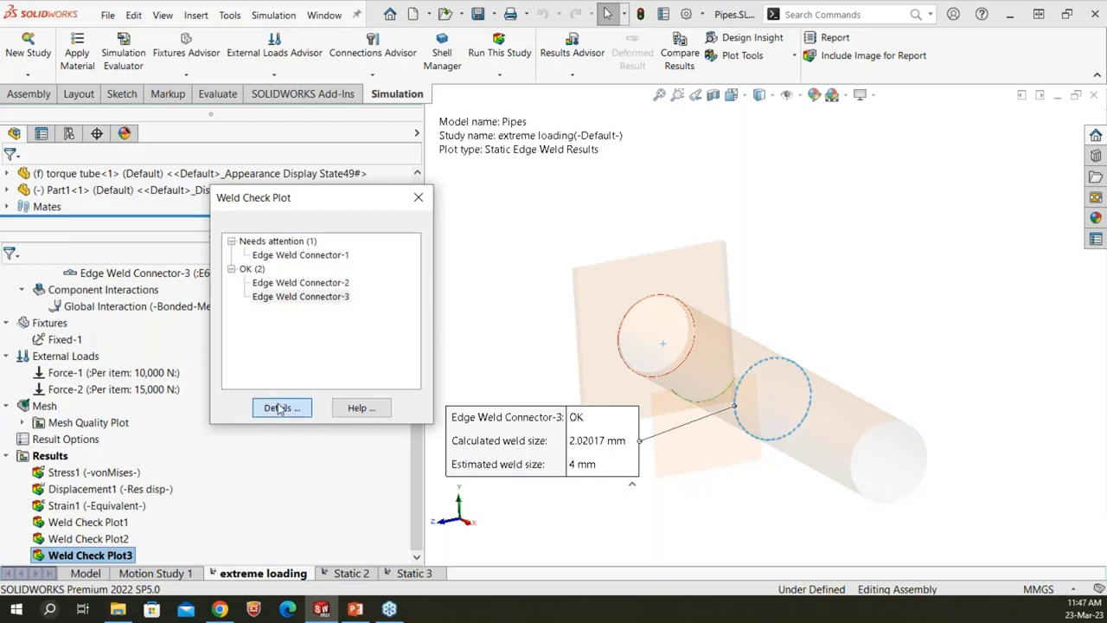
click(113, 253)
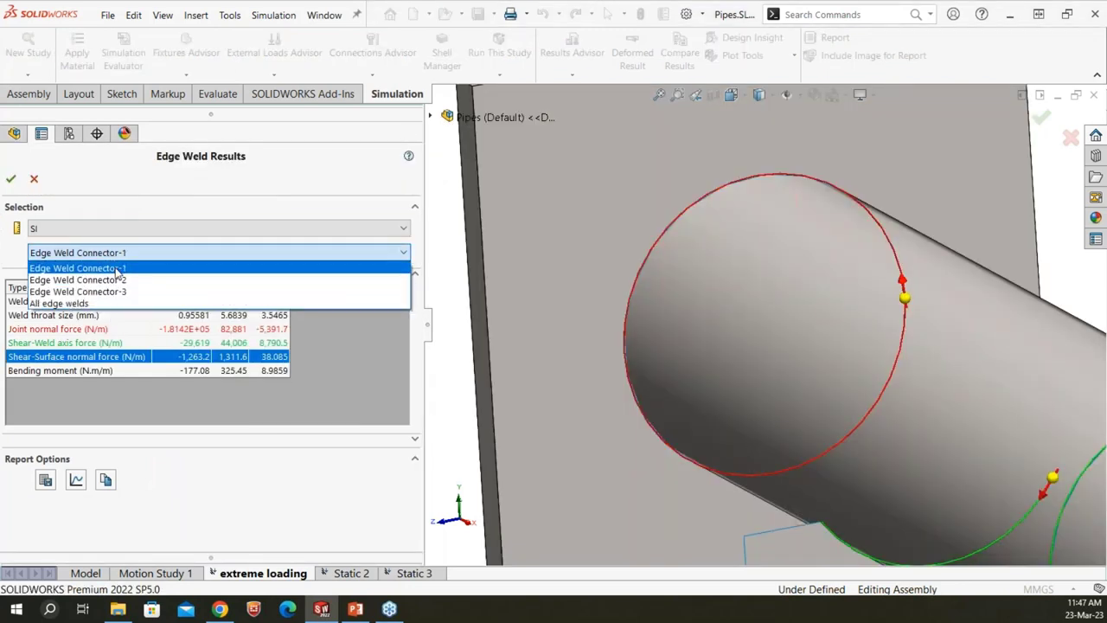
click(117, 271)
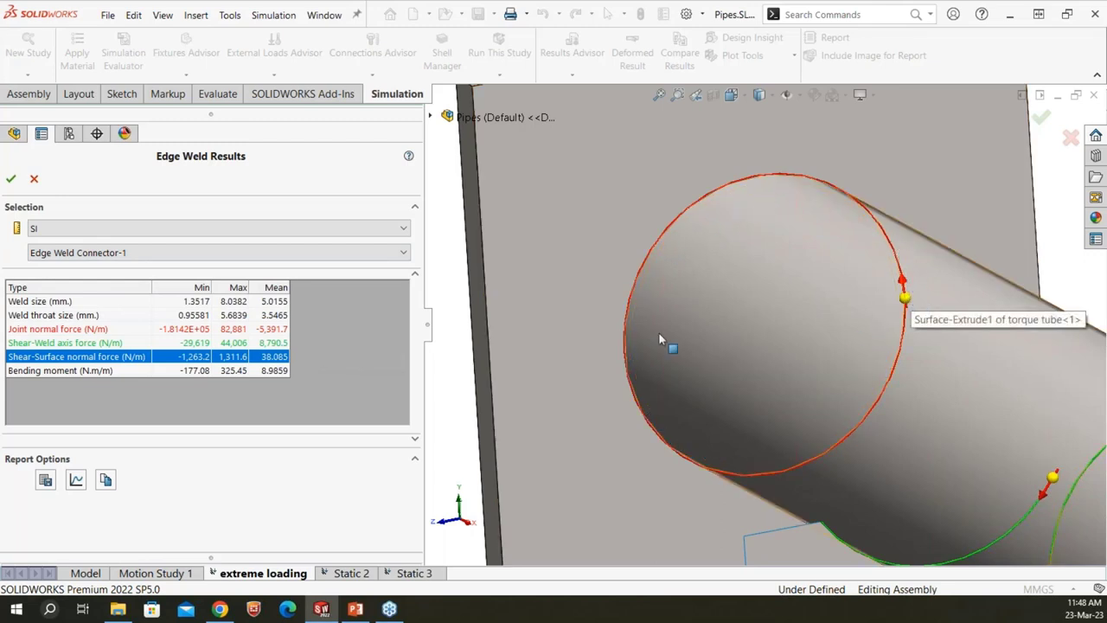
click(57, 302)
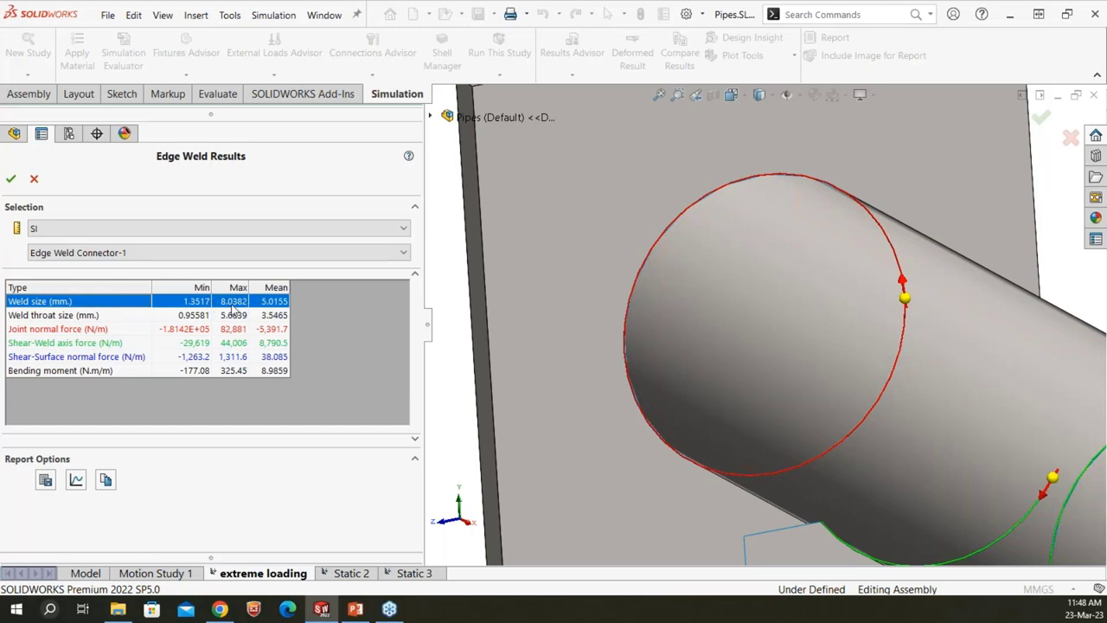
click(108, 317)
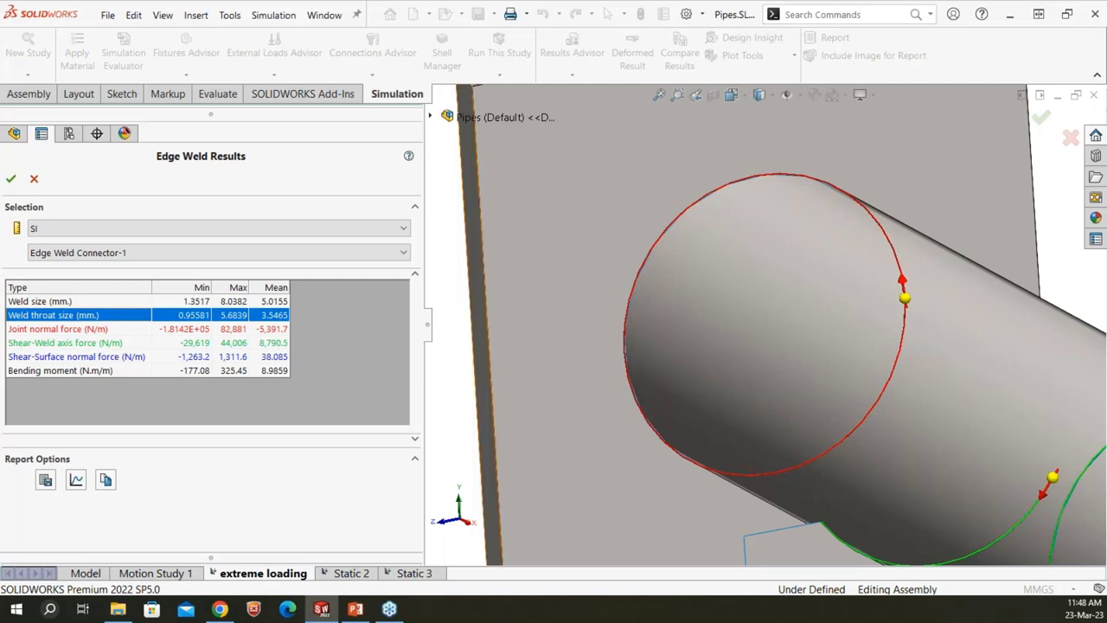
click(35, 180)
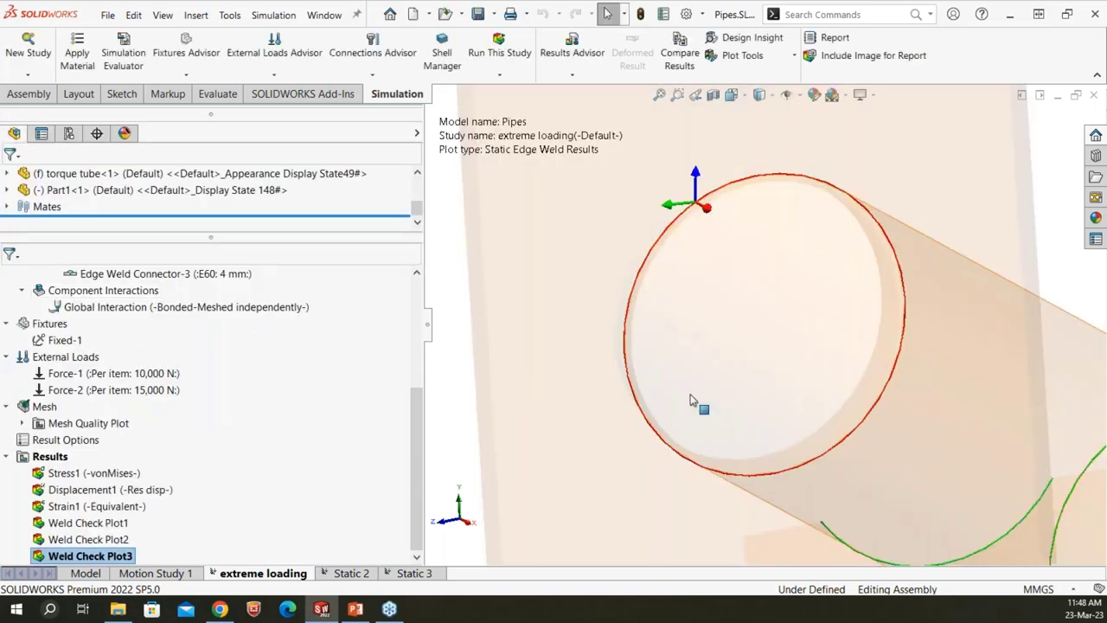
- Close the Pipes assembly without saving its changes and open the tube solid study of the tube assembly
click(1093, 95)
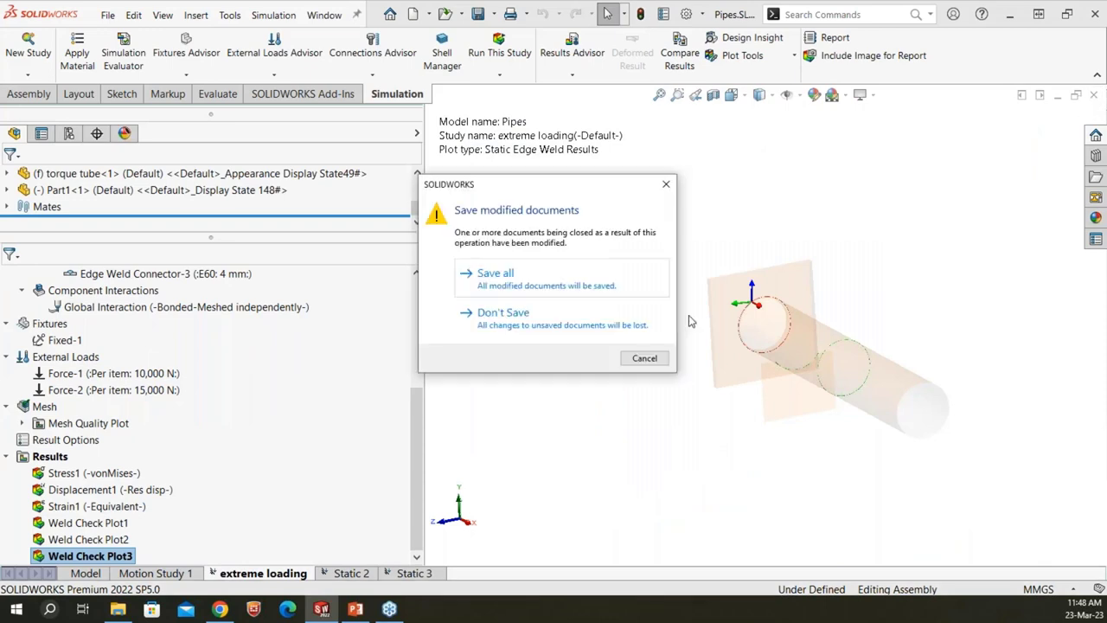
click(530, 331)
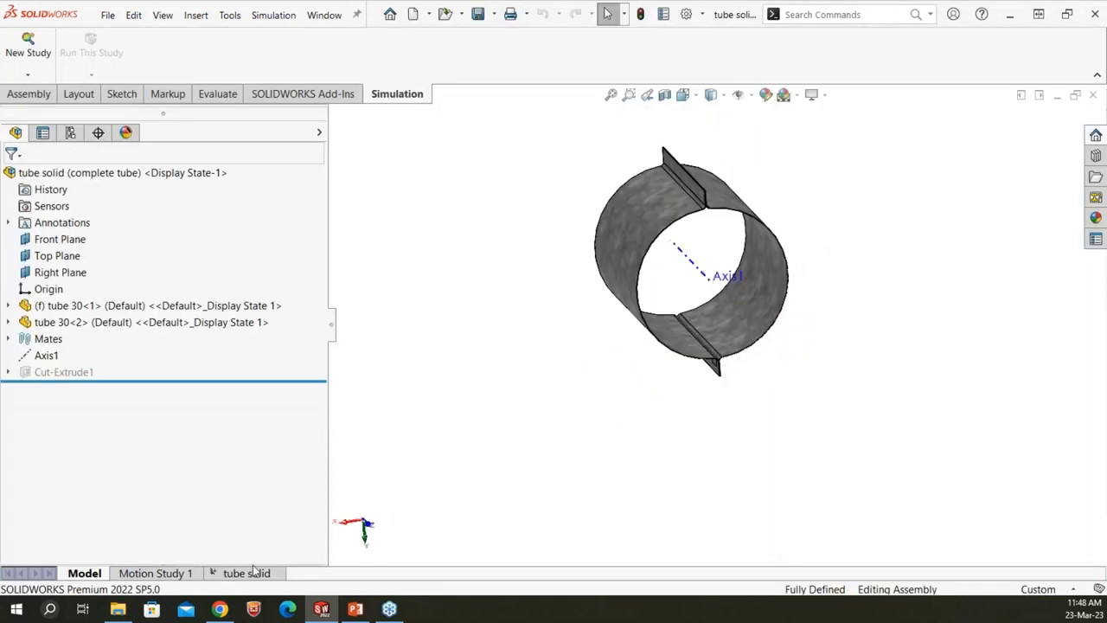
click(246, 573)
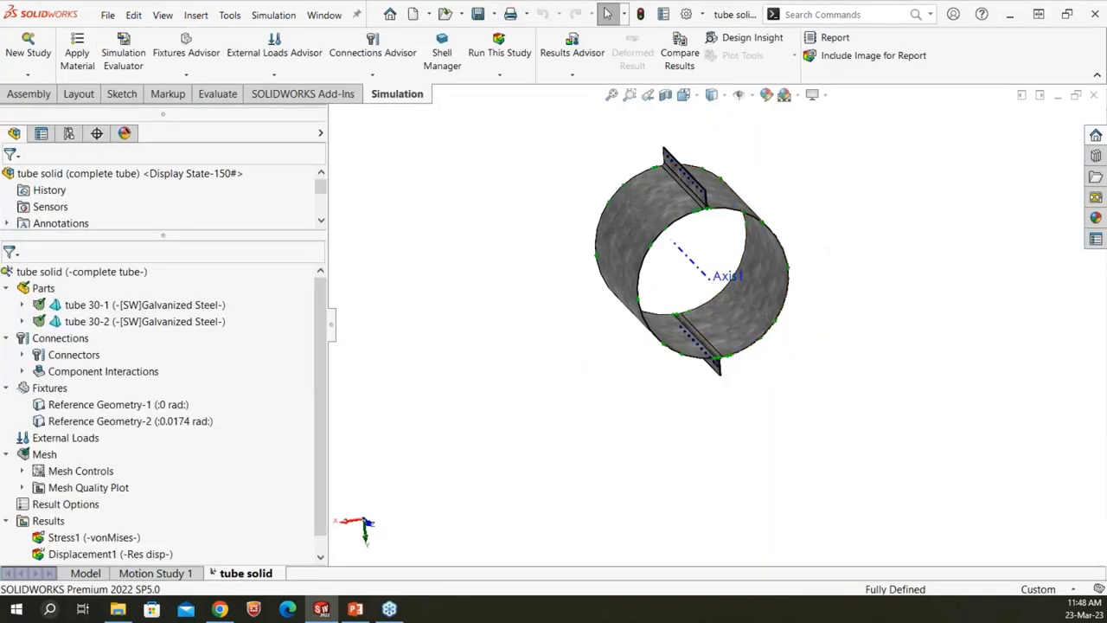
- Inspect the spot welds along the tube's flange and expand the study's component interactions and connectors
scroll(704, 320, down, 3)
middle_drag(704, 320, 558, 250)
scroll(558, 250, down, 3)
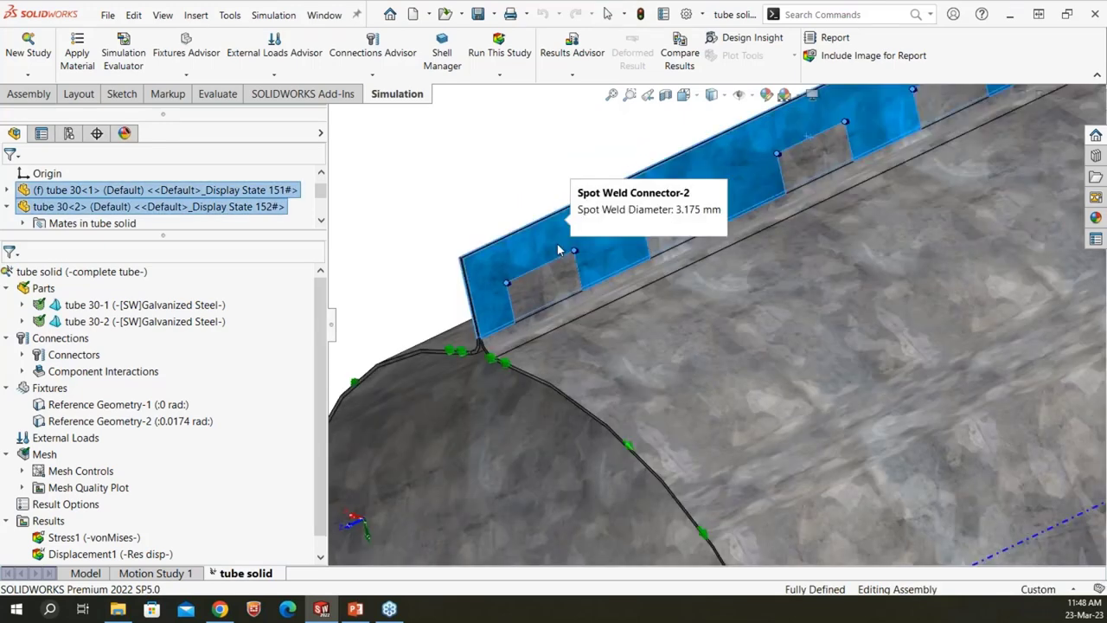
key(f)
click(21, 372)
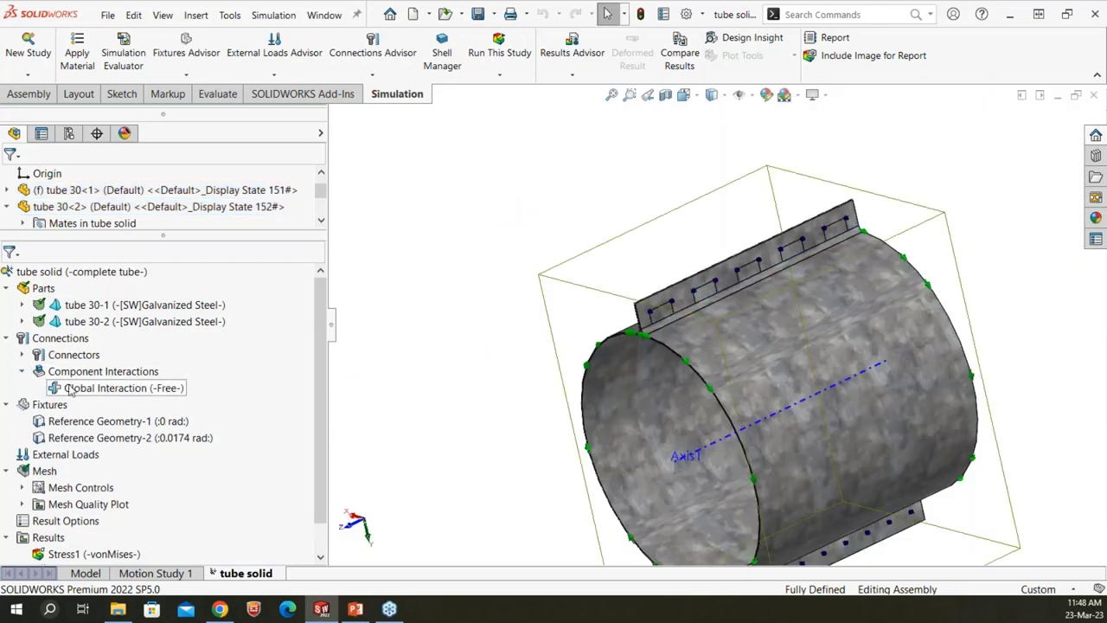
click(21, 355)
- Review the faces, weld locations and diameter in the definition of Spot Weld Connector-1 and close it without changes
click(130, 371)
right_click(142, 372)
click(160, 387)
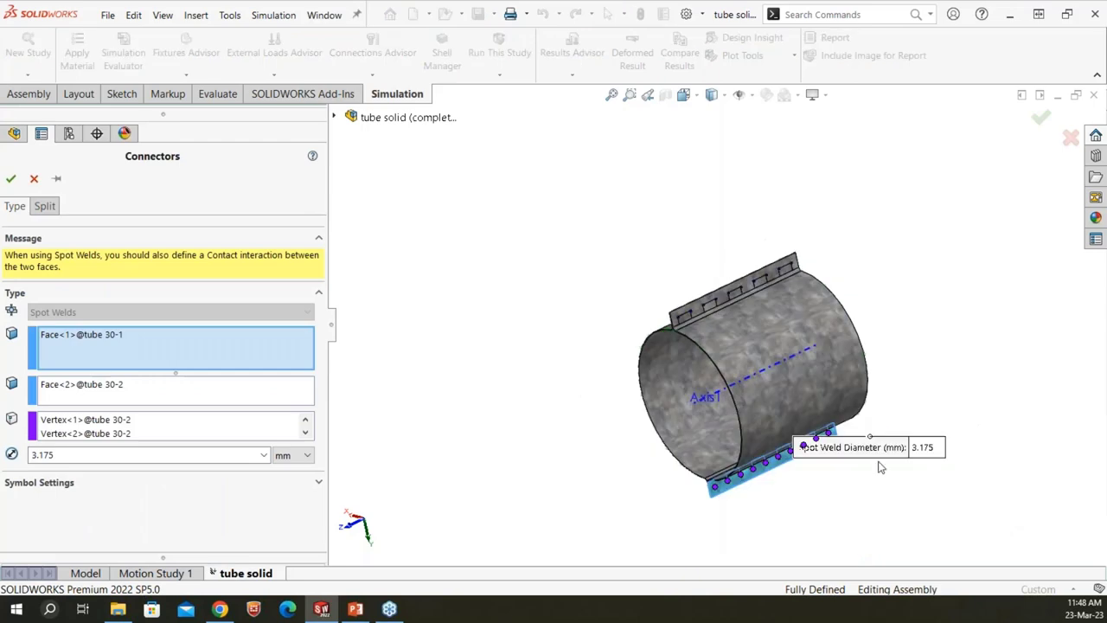
drag(907, 453, 1047, 337)
scroll(878, 475, down, 3)
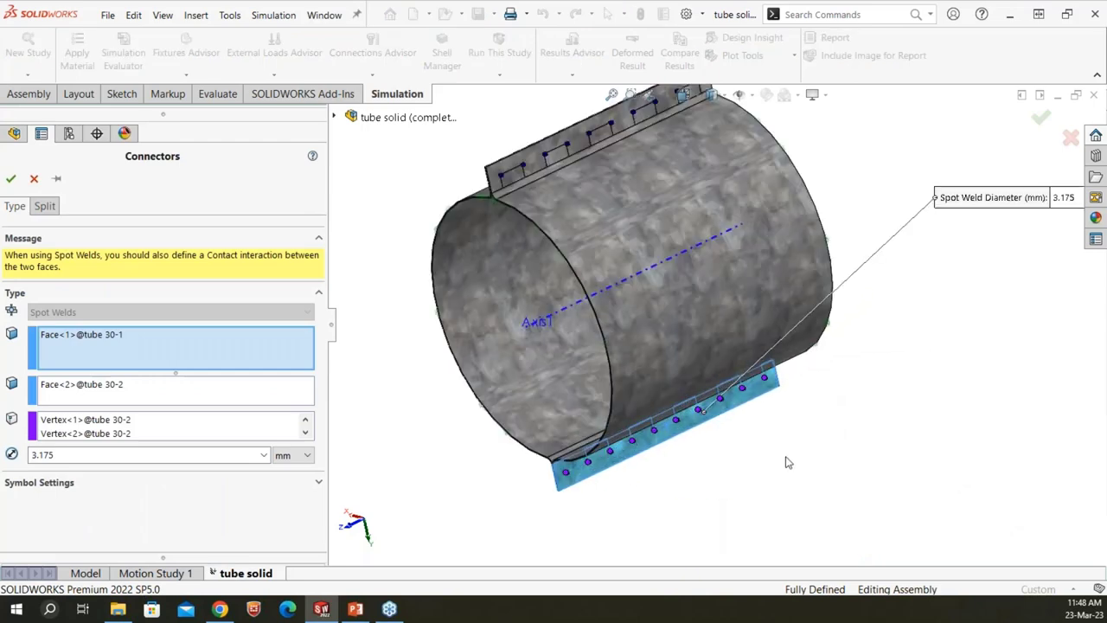
middle_drag(611, 520, 624, 485)
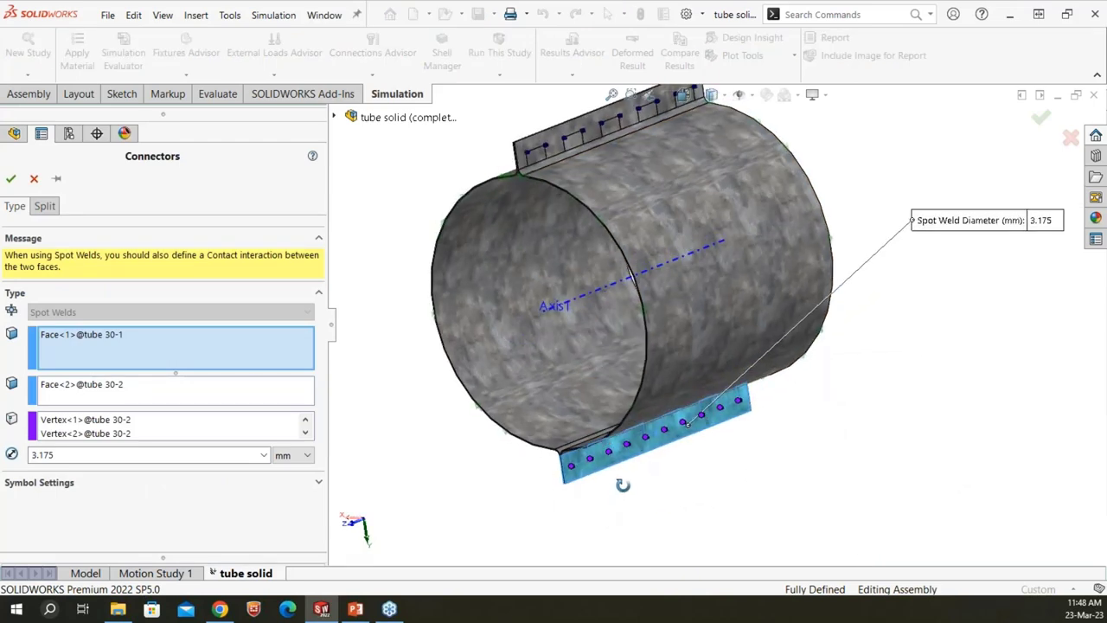
click(305, 434)
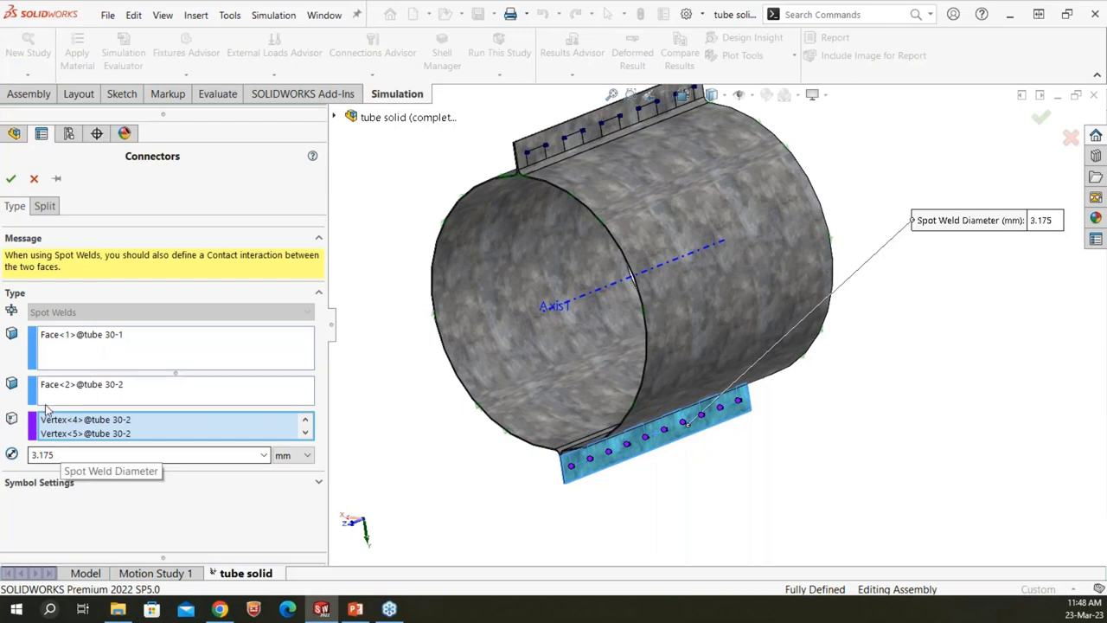
click(35, 178)
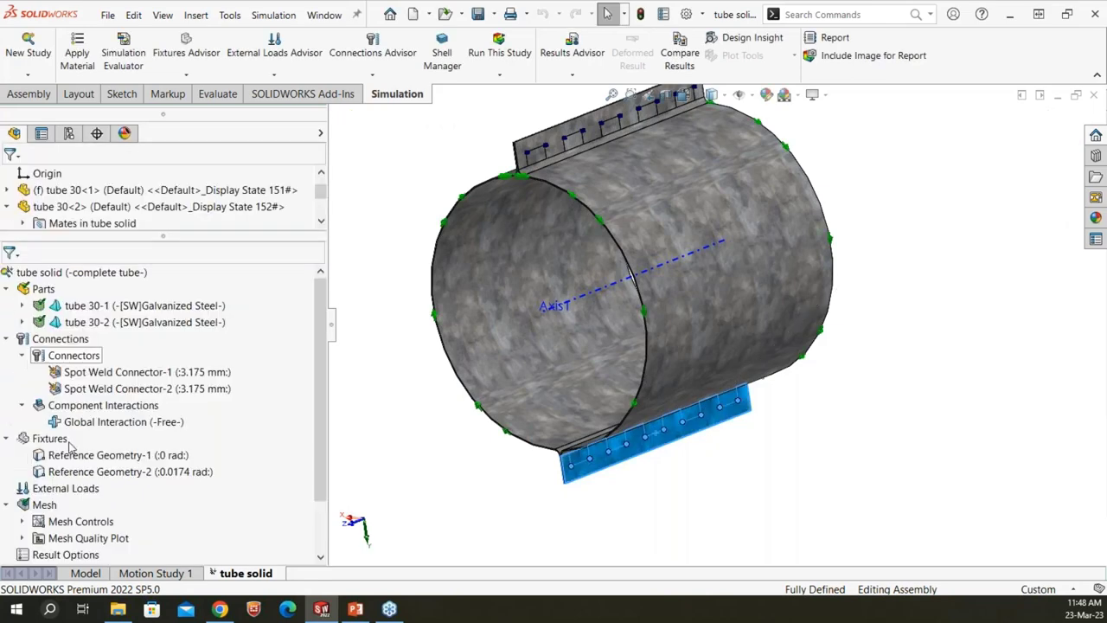
- Display the tube solid study's Stress1 von Mises plot, followed by its Displacement1 plot
scroll(86, 484, down, 3)
double_click(87, 522)
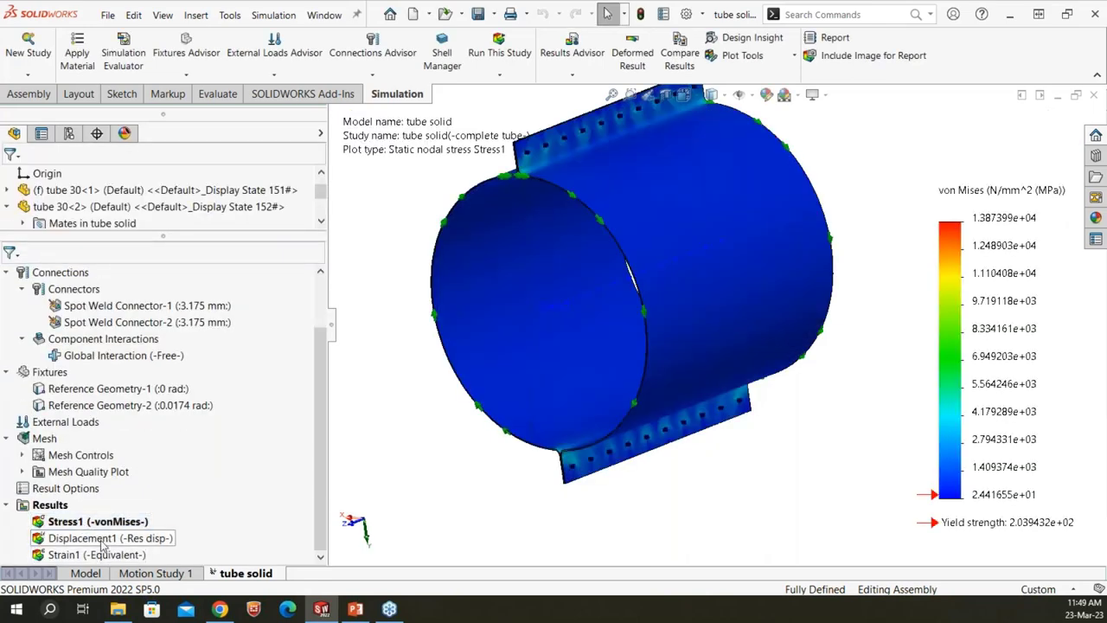
double_click(95, 538)
- Animate the Displacement1 plot, examine how the spot-welded flanges deform between the welds, and close the animation
right_click(100, 538)
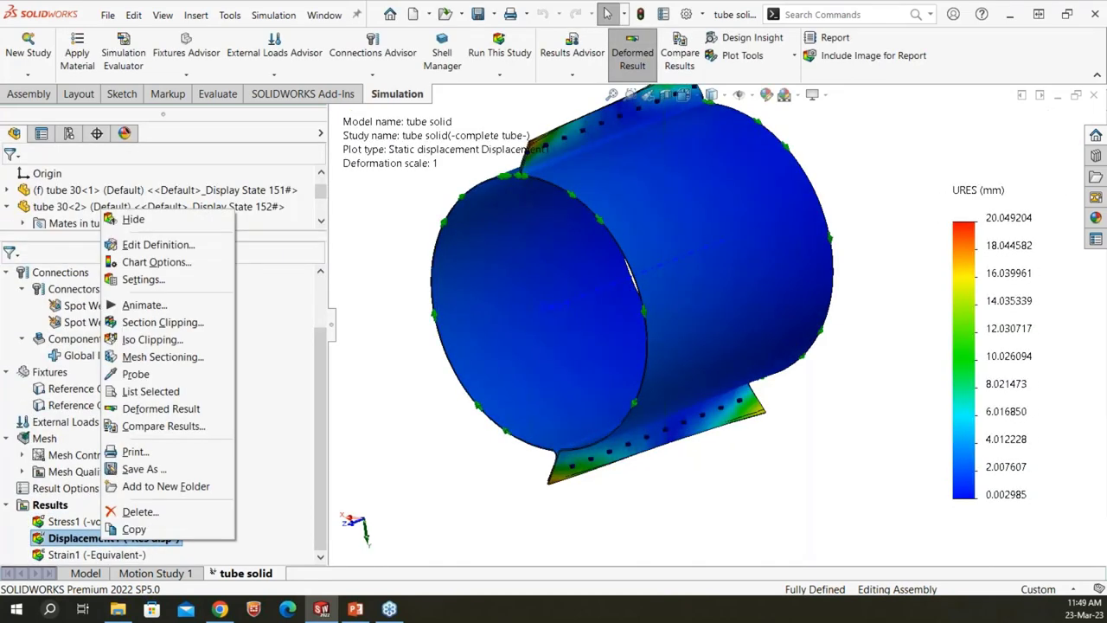
click(132, 304)
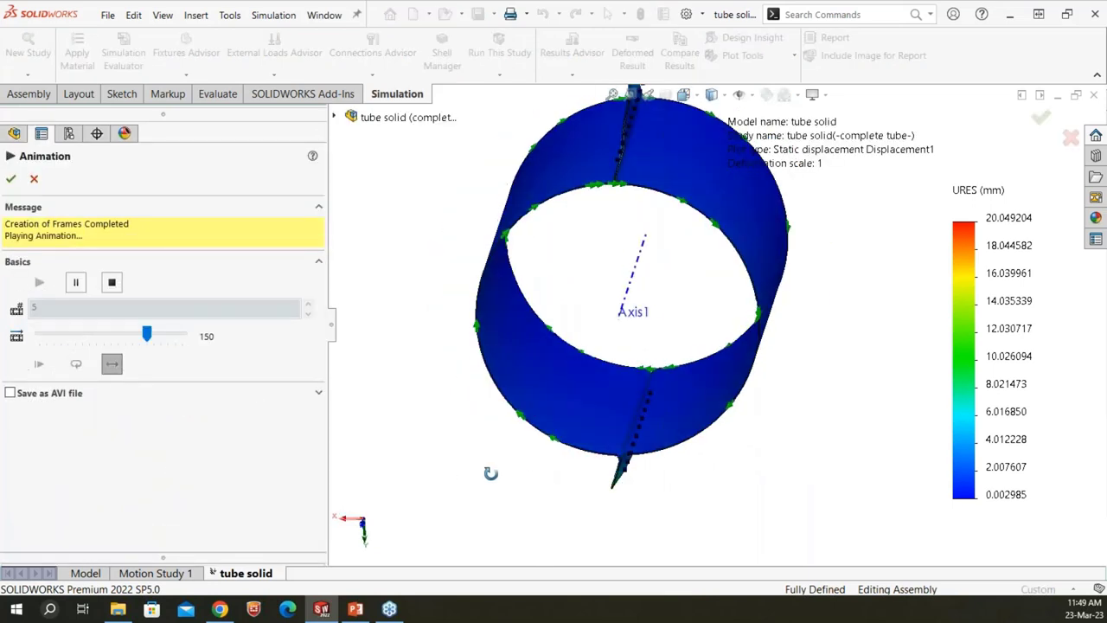
middle_drag(675, 173, 663, 148)
scroll(673, 242, down, 5)
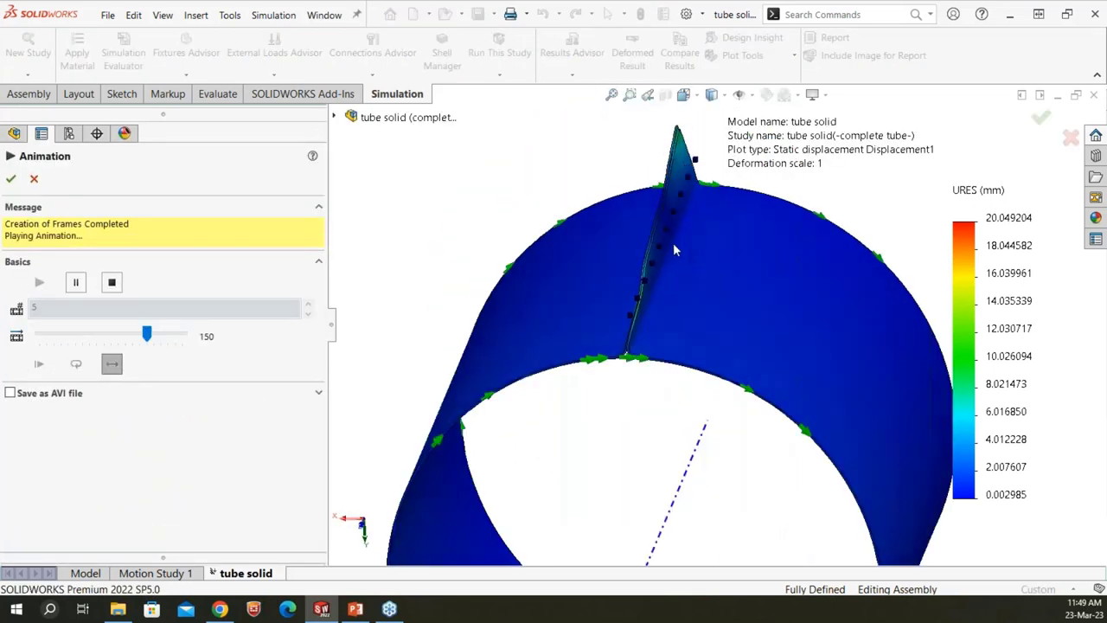
scroll(674, 264, down, 6)
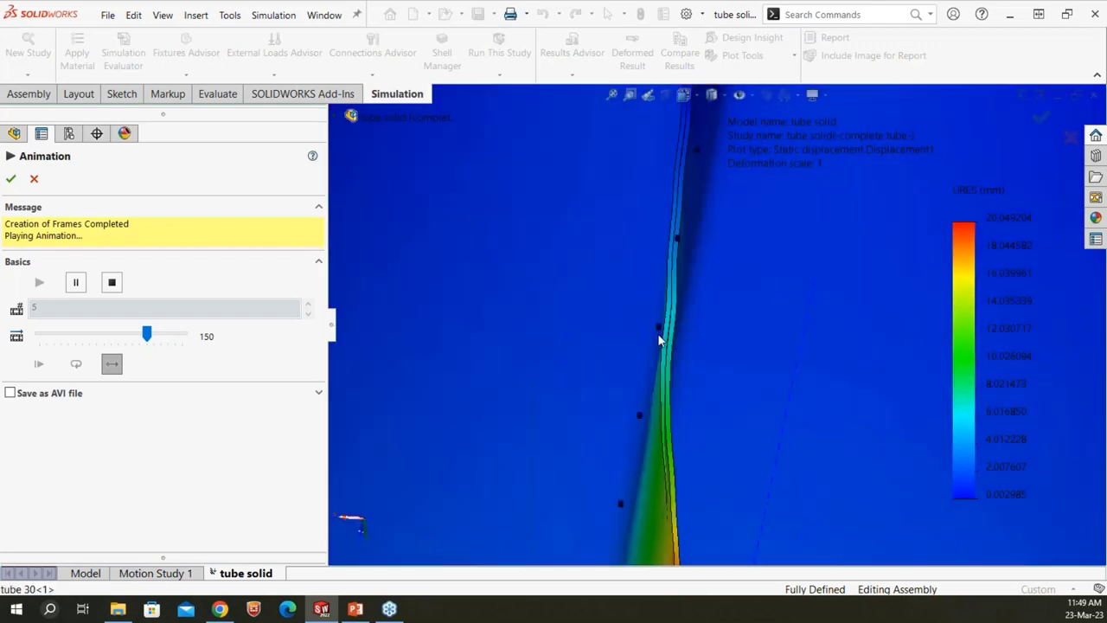
scroll(727, 388, up, 10)
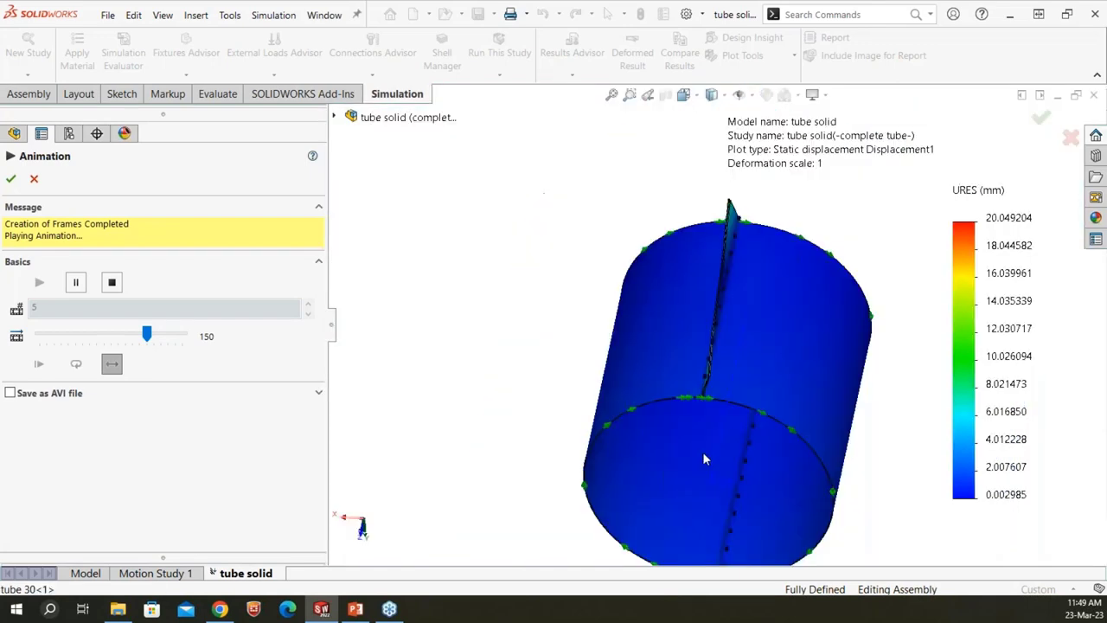
middle_drag(711, 394, 724, 338)
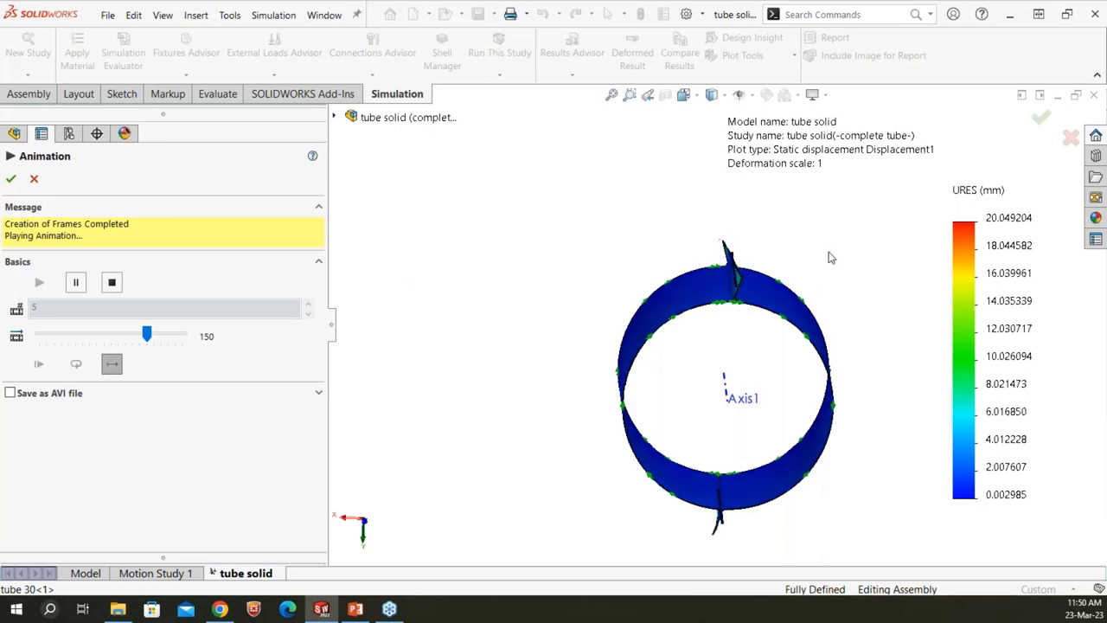
click(34, 179)
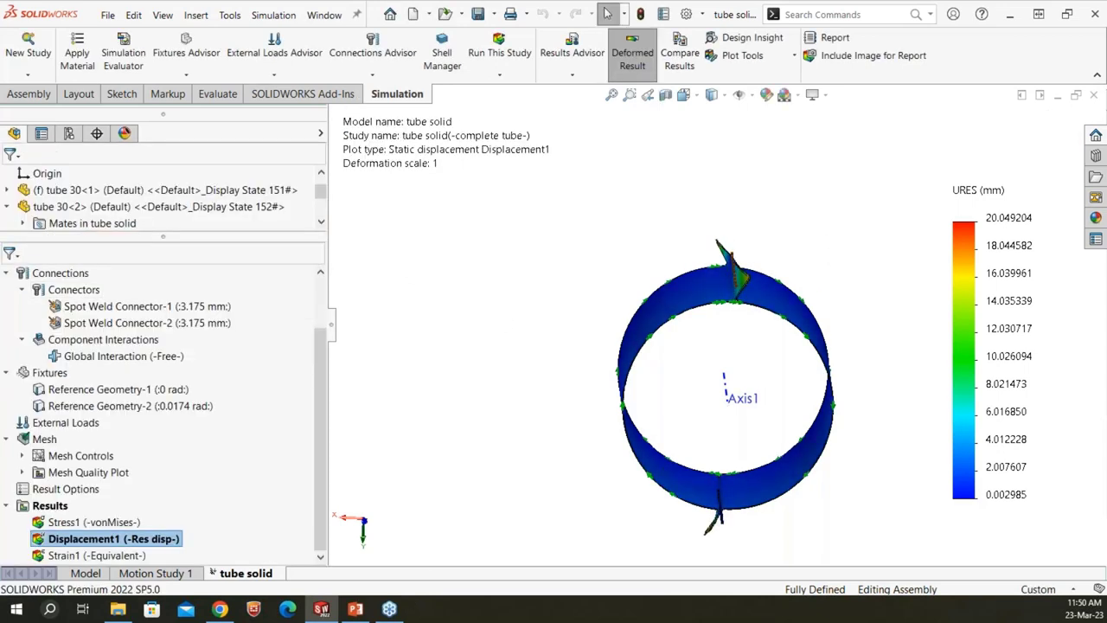
- Switch to the PowerPoint slideshow and advance to the slide on value added technical service to simulation customers
click(356, 609)
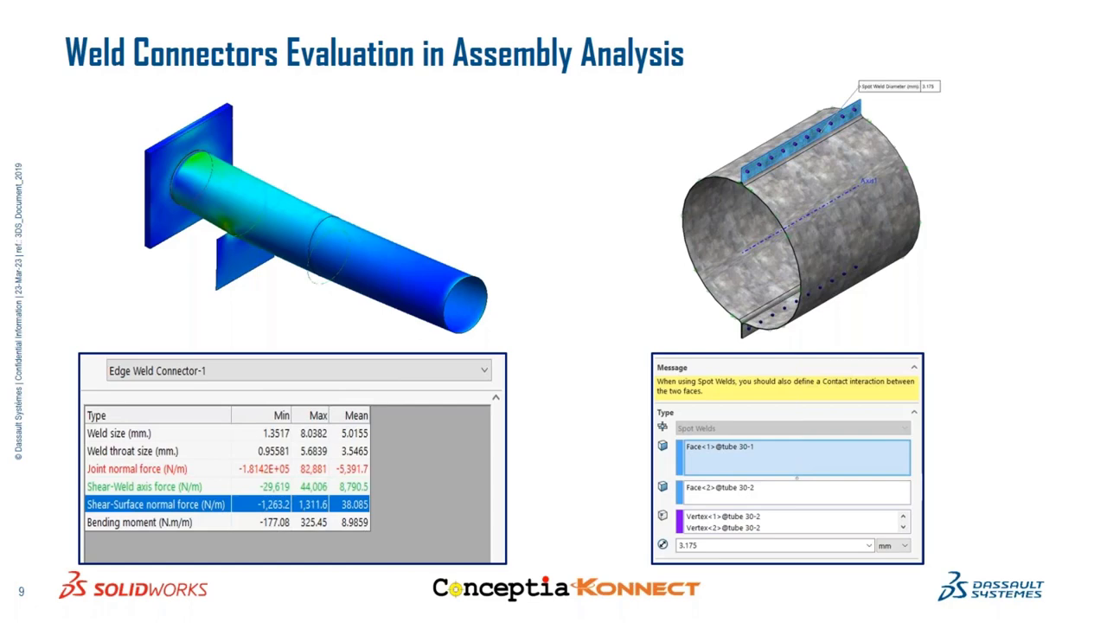
click(620, 377)
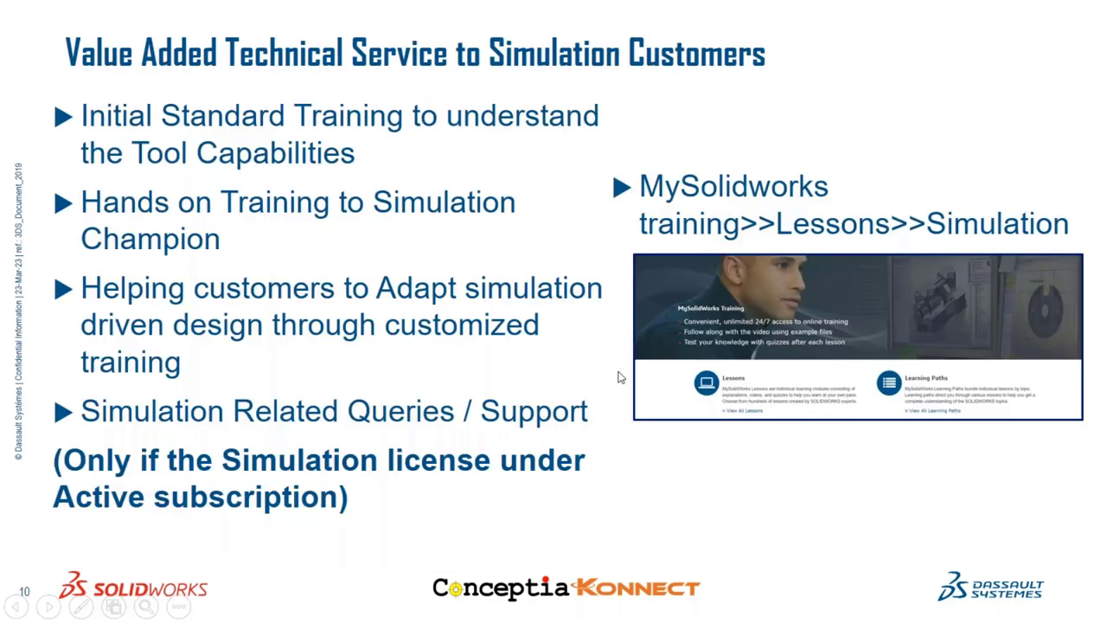